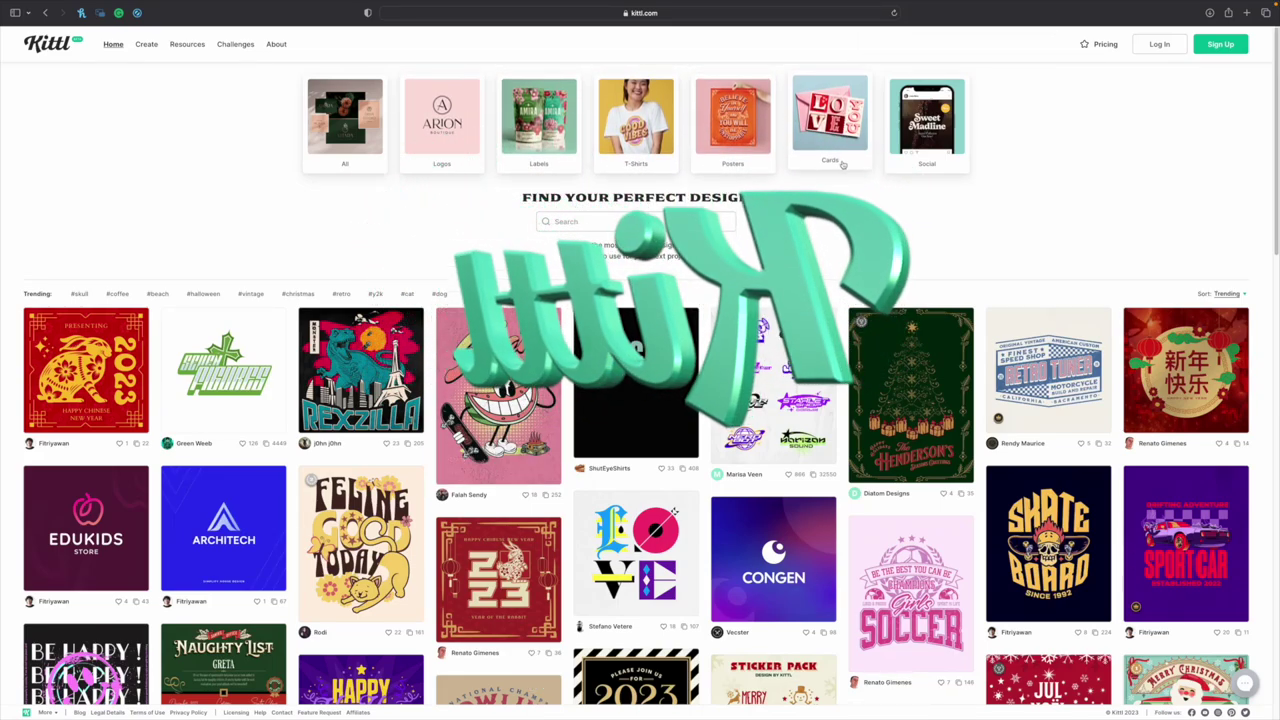
Look through the trending design templates on the Kittl home page.
scroll(927, 125, down, 5)
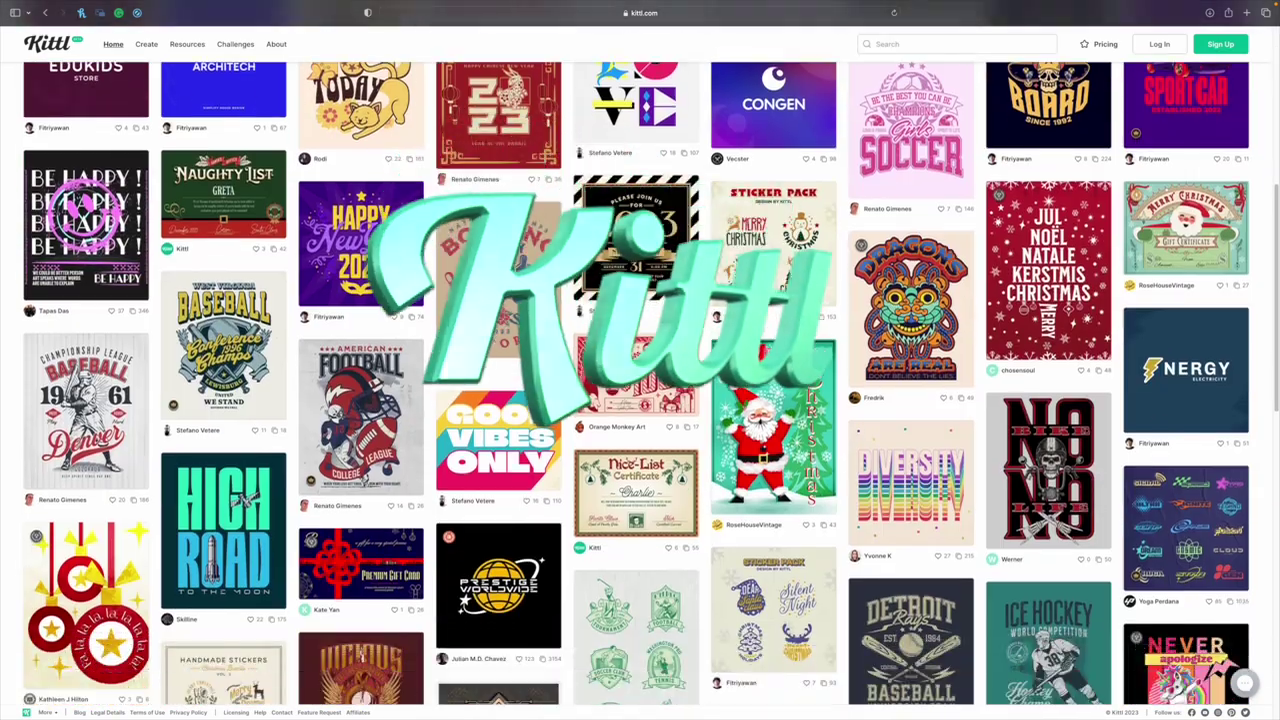
scroll(776, 365, down, 2)
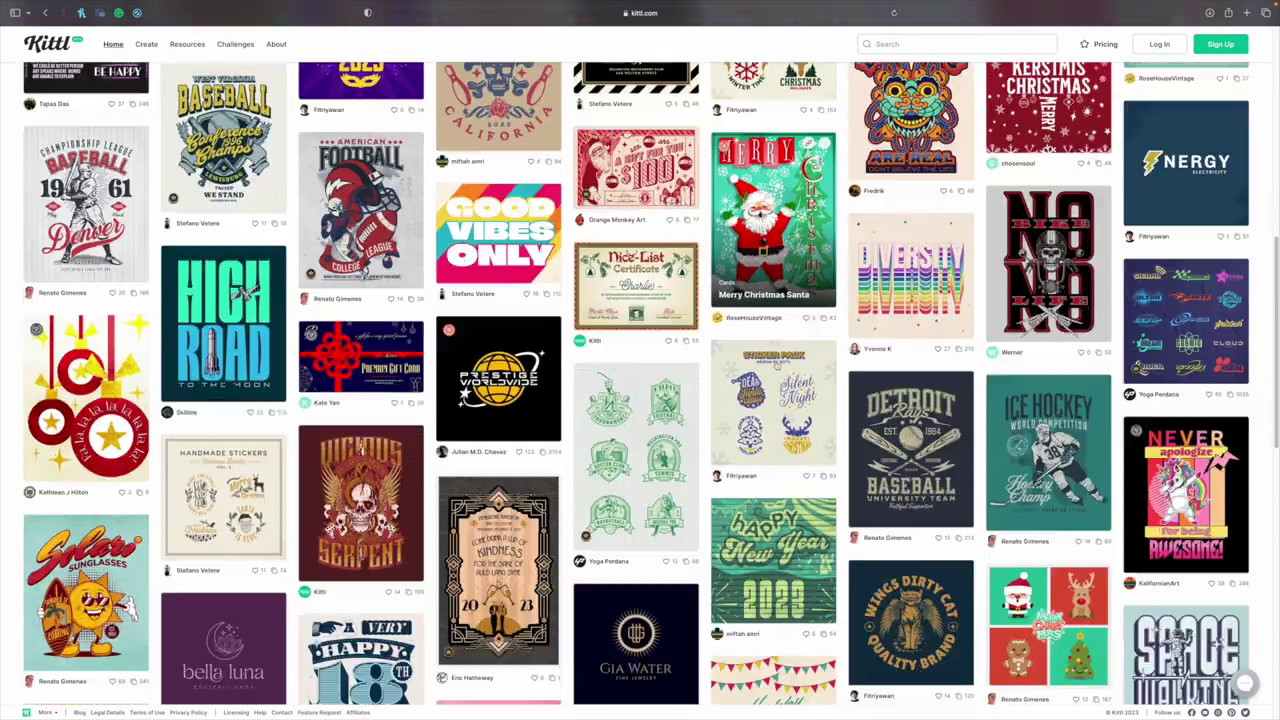
scroll(773, 250, down, 5)
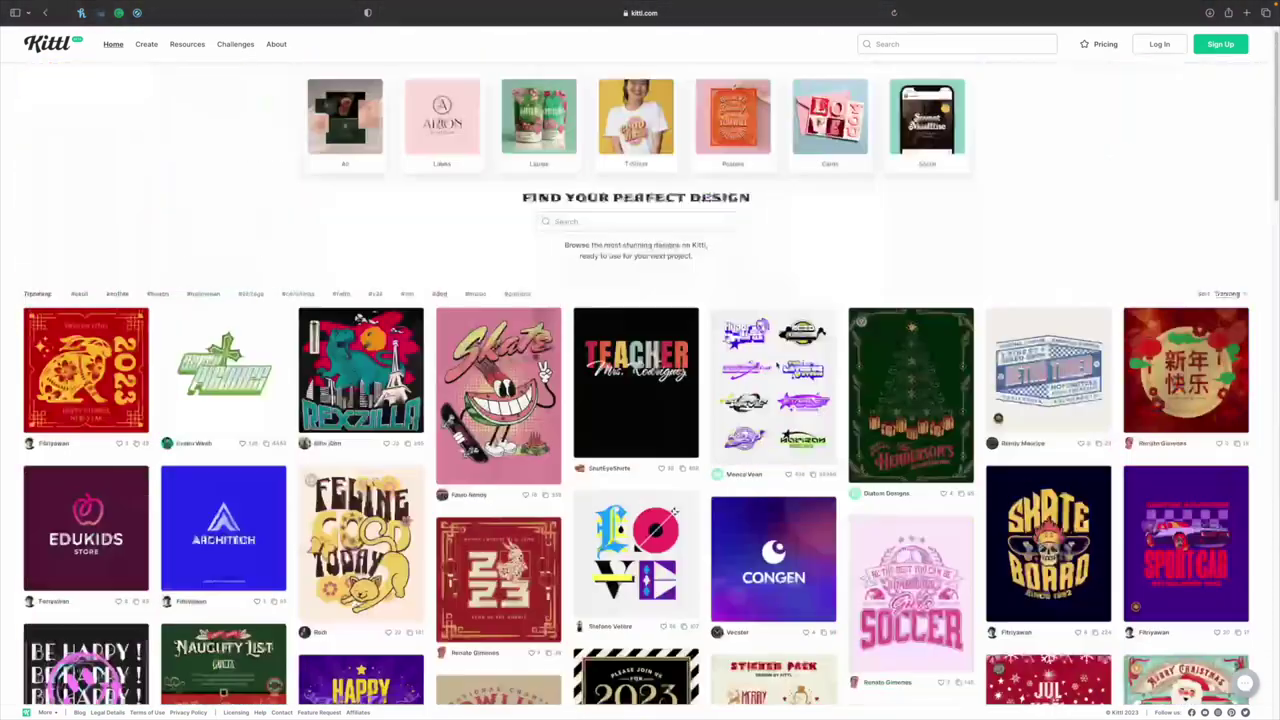
scroll(775, 366, down, 1)
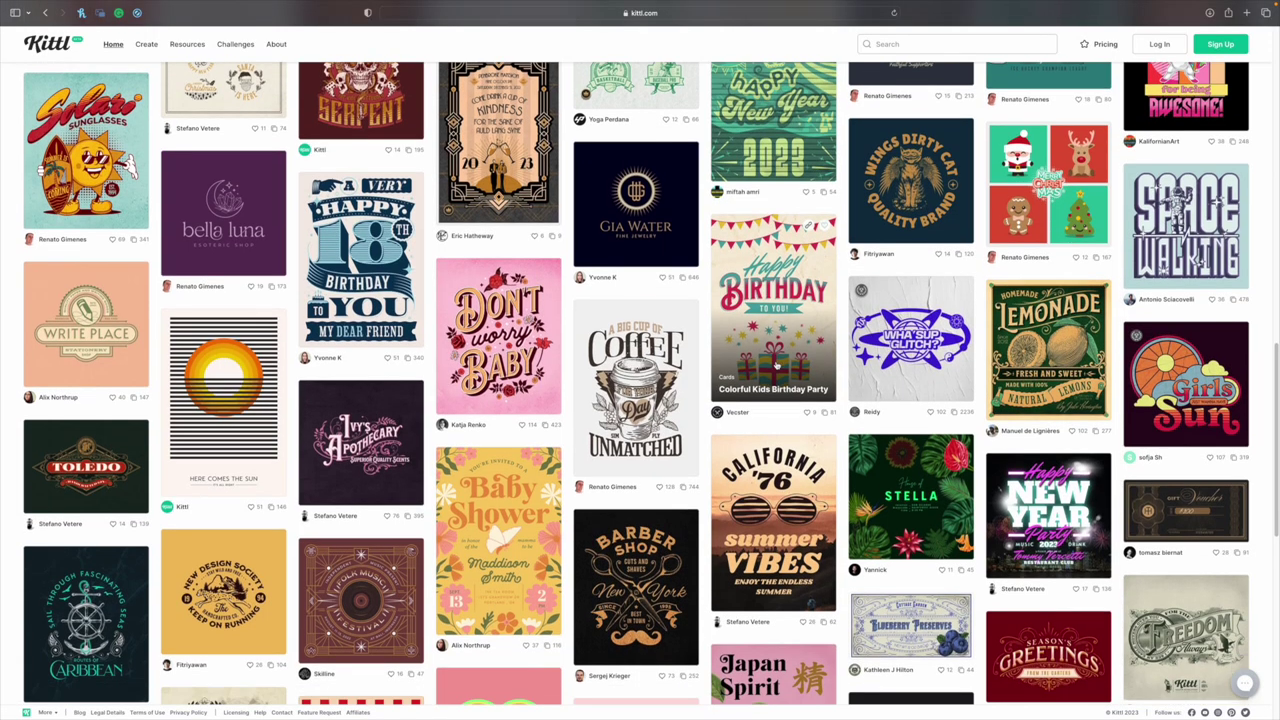
scroll(775, 366, down, 1)
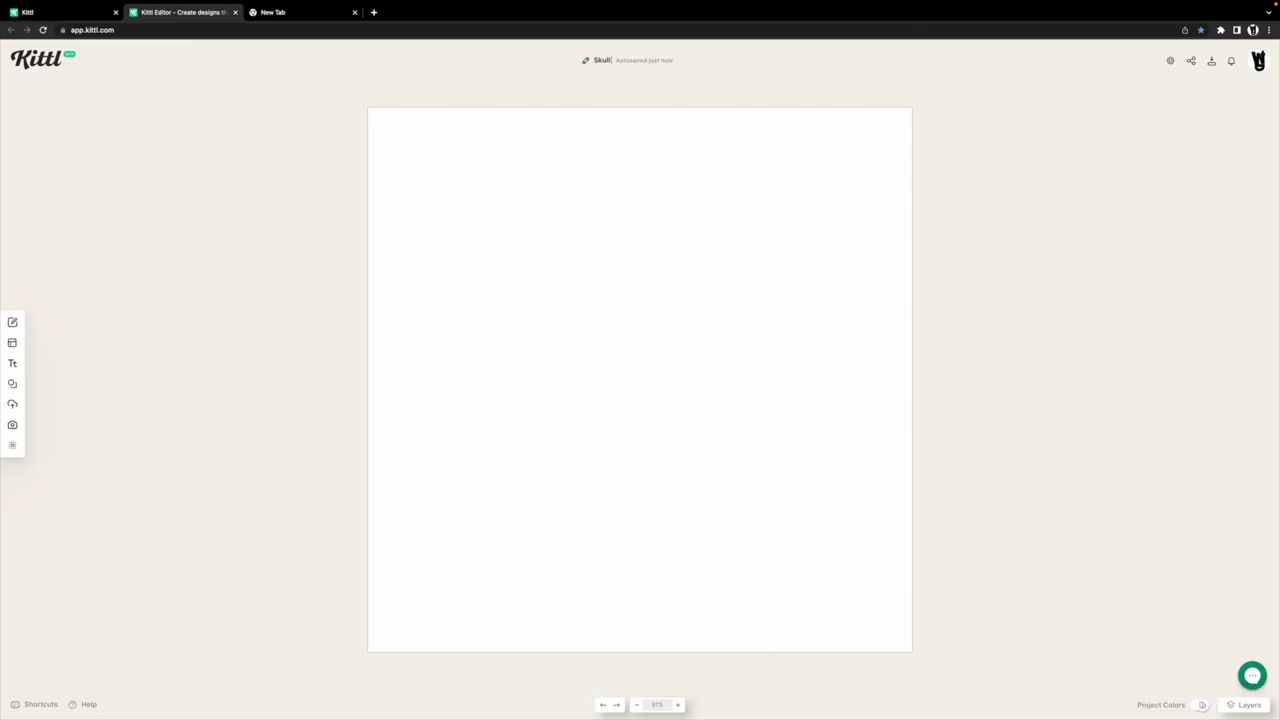
Name the project "Skull Cap Design 1" and add a square from the basic shapes to the artboard.
text( Design 1)
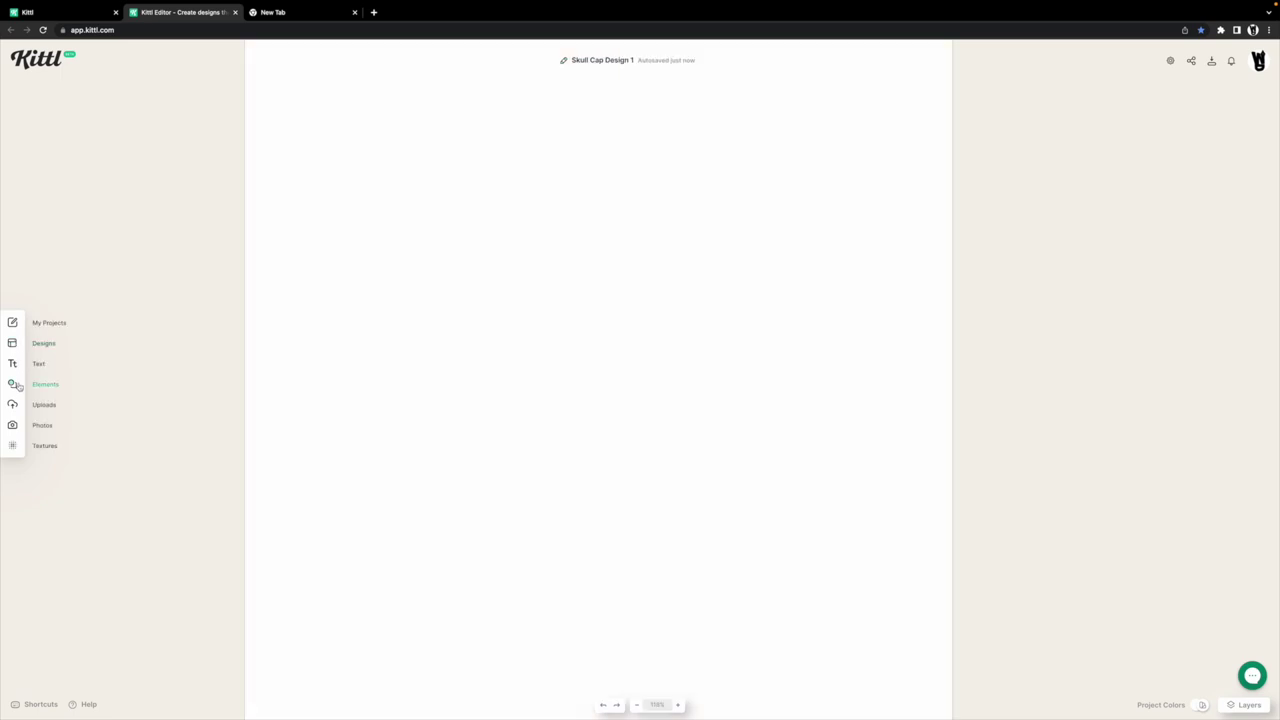
click(13, 384)
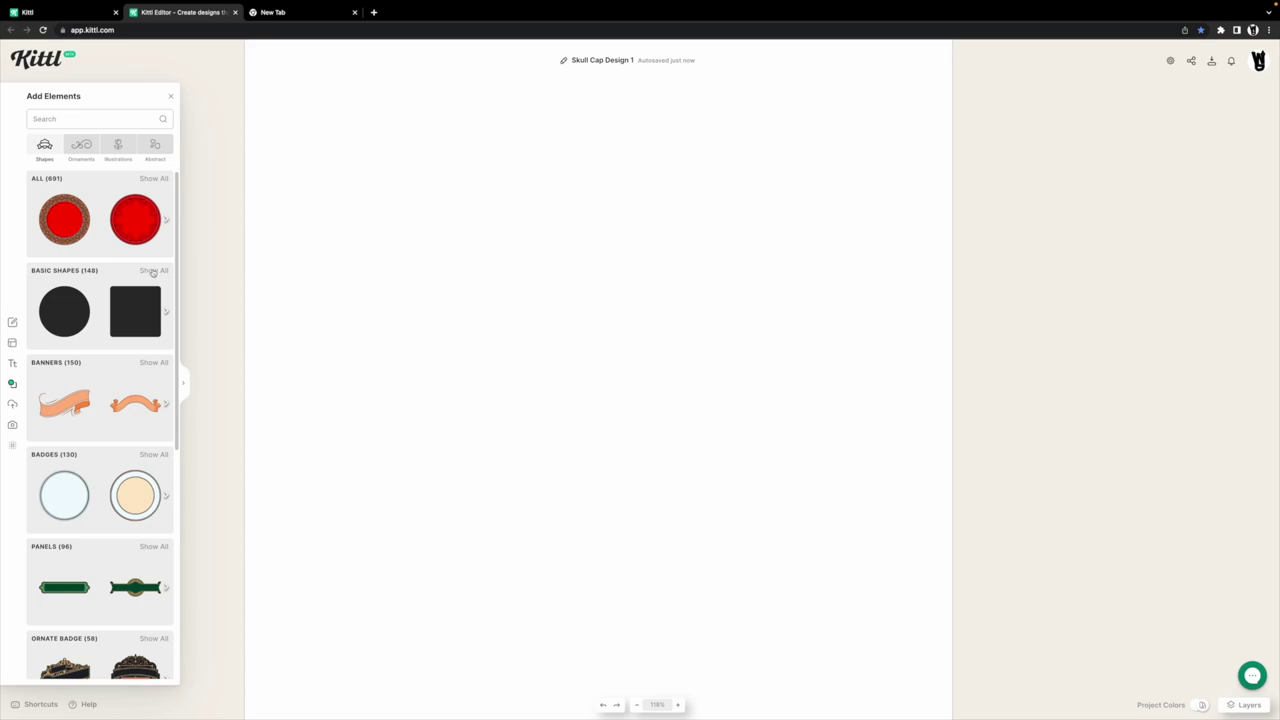
click(153, 271)
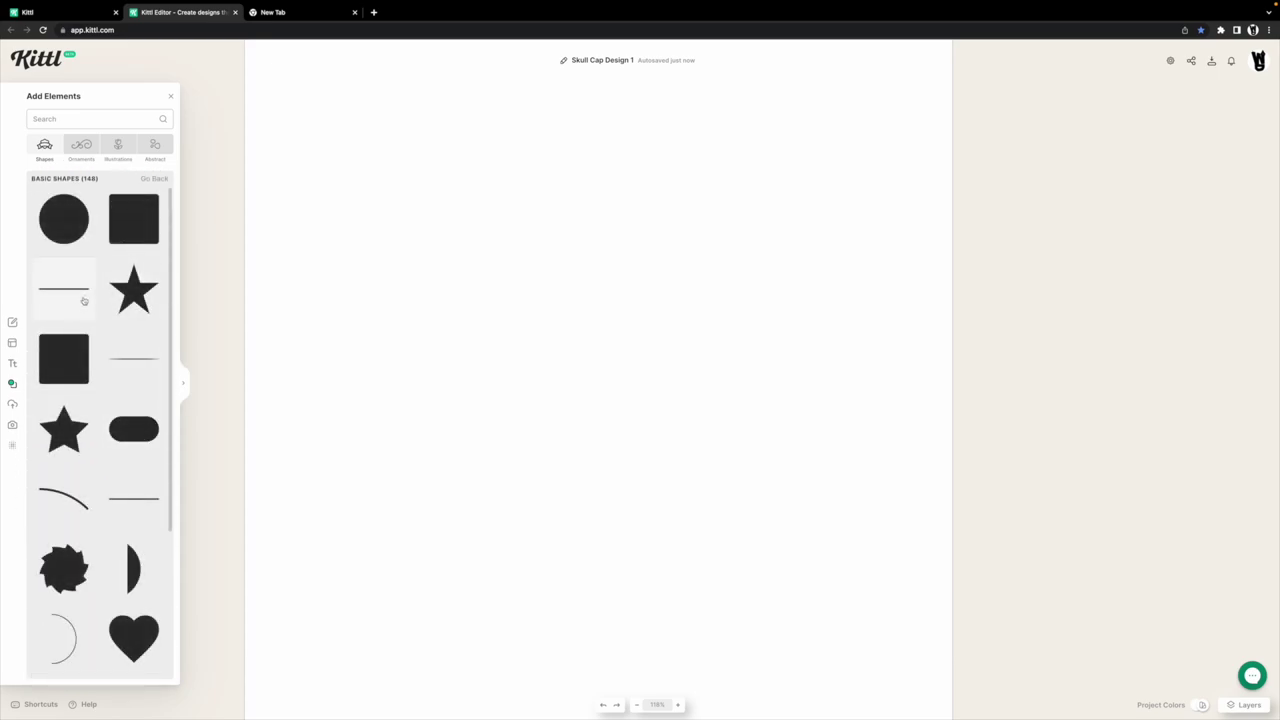
click(124, 236)
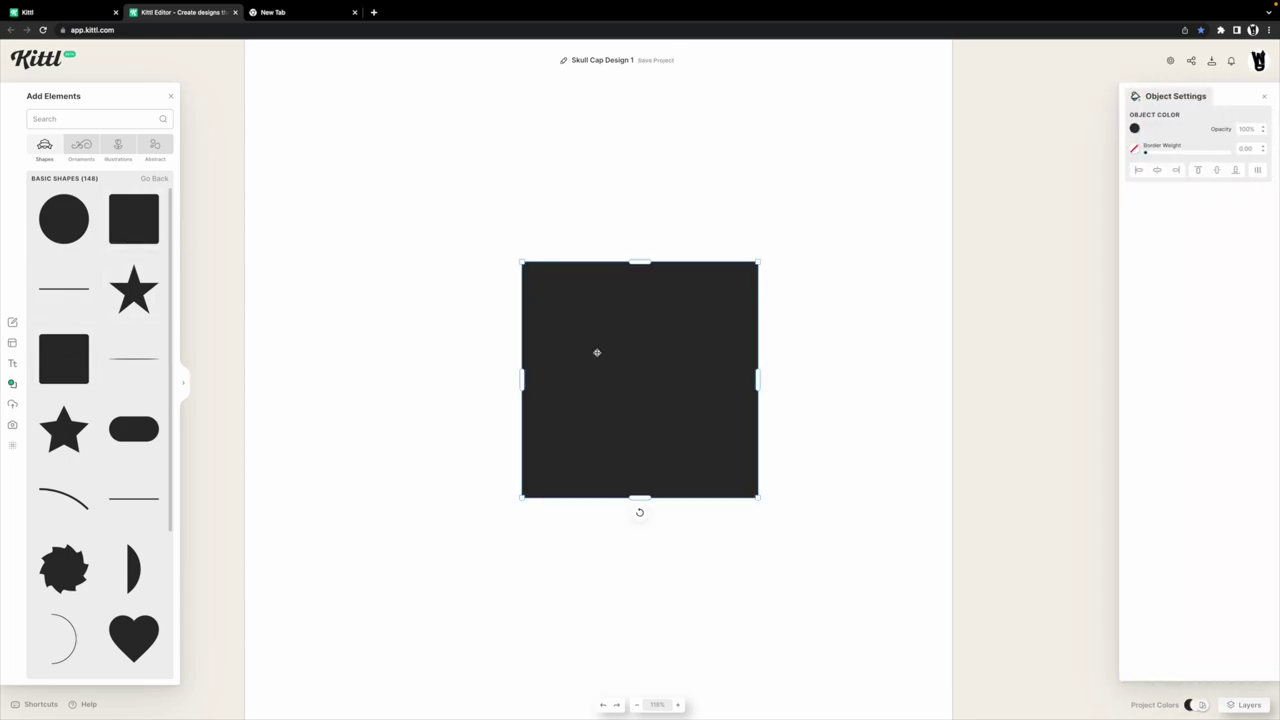
Stretch the square into a wide rectangle and move it slightly up on the artboard.
drag(521, 377, 316, 378)
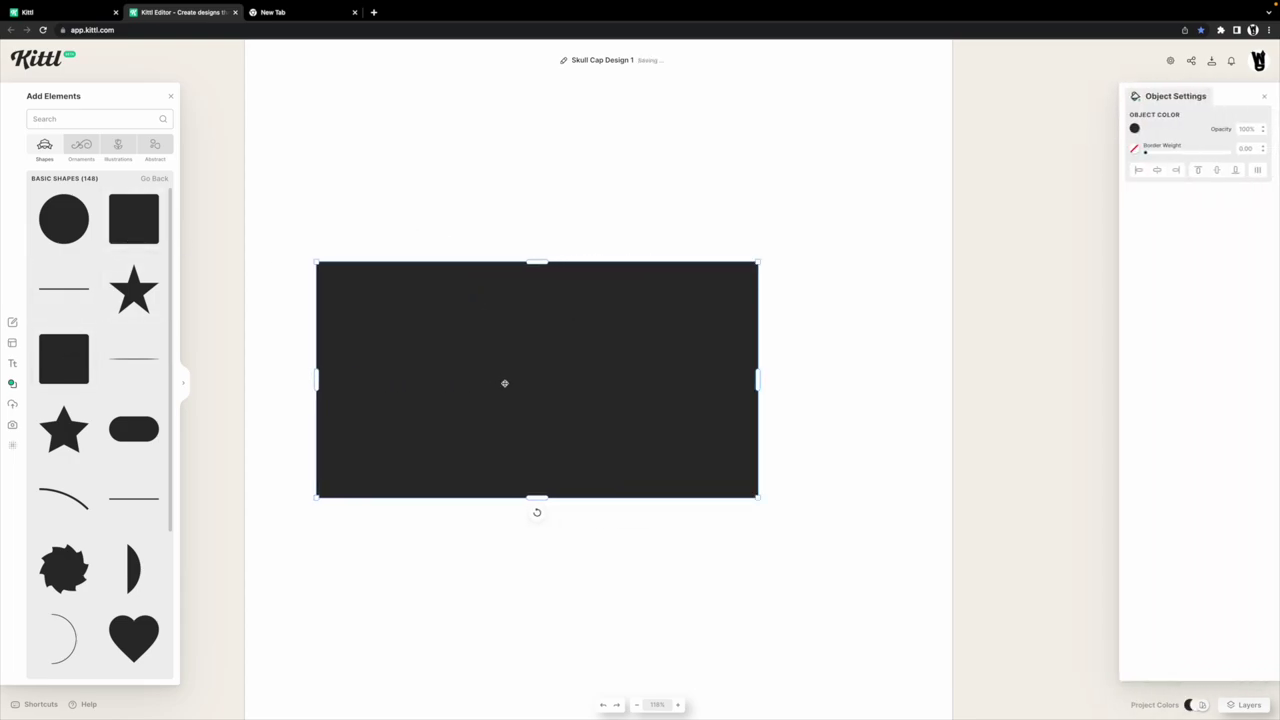
drag(760, 497, 786, 513)
drag(788, 390, 797, 387)
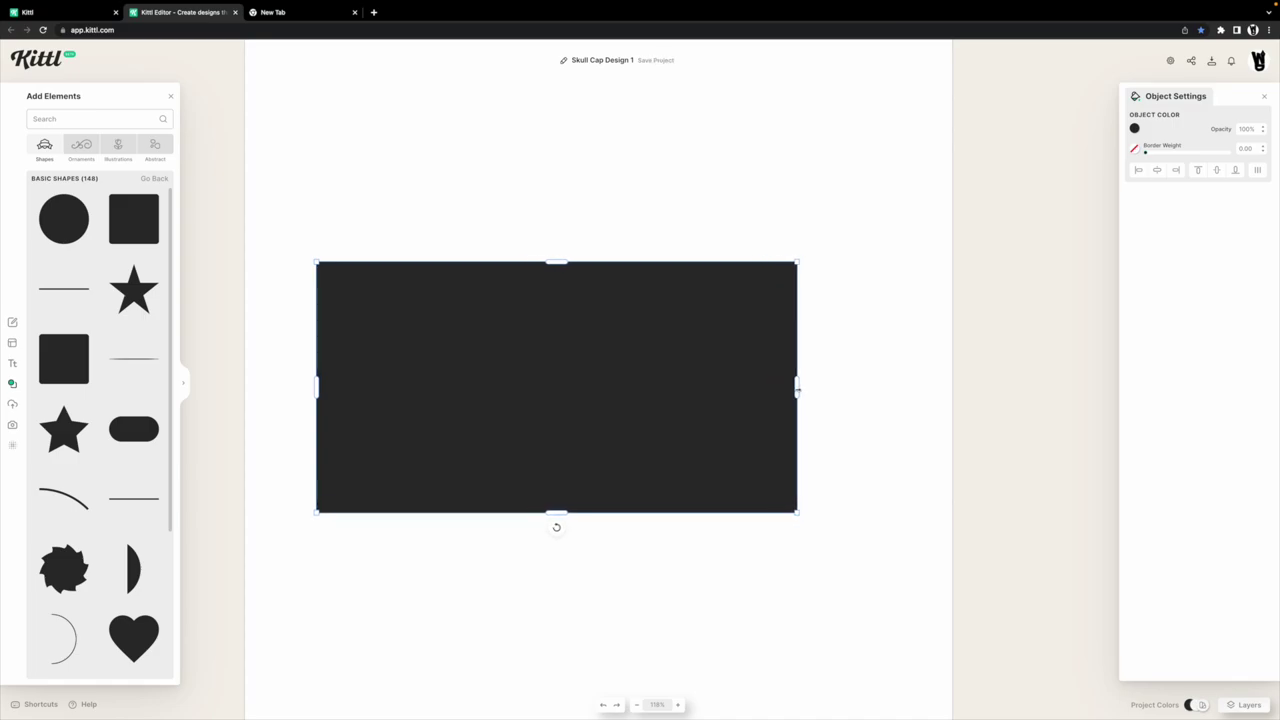
drag(648, 398, 670, 367)
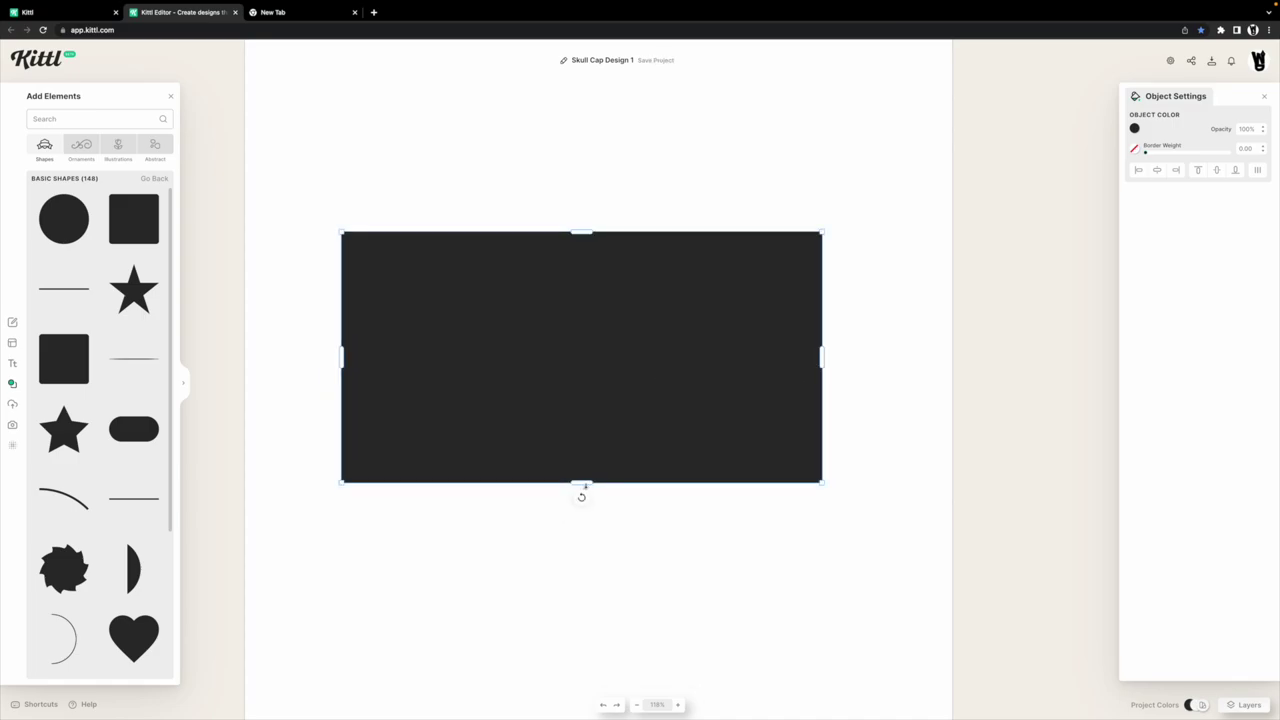
drag(586, 487, 584, 490)
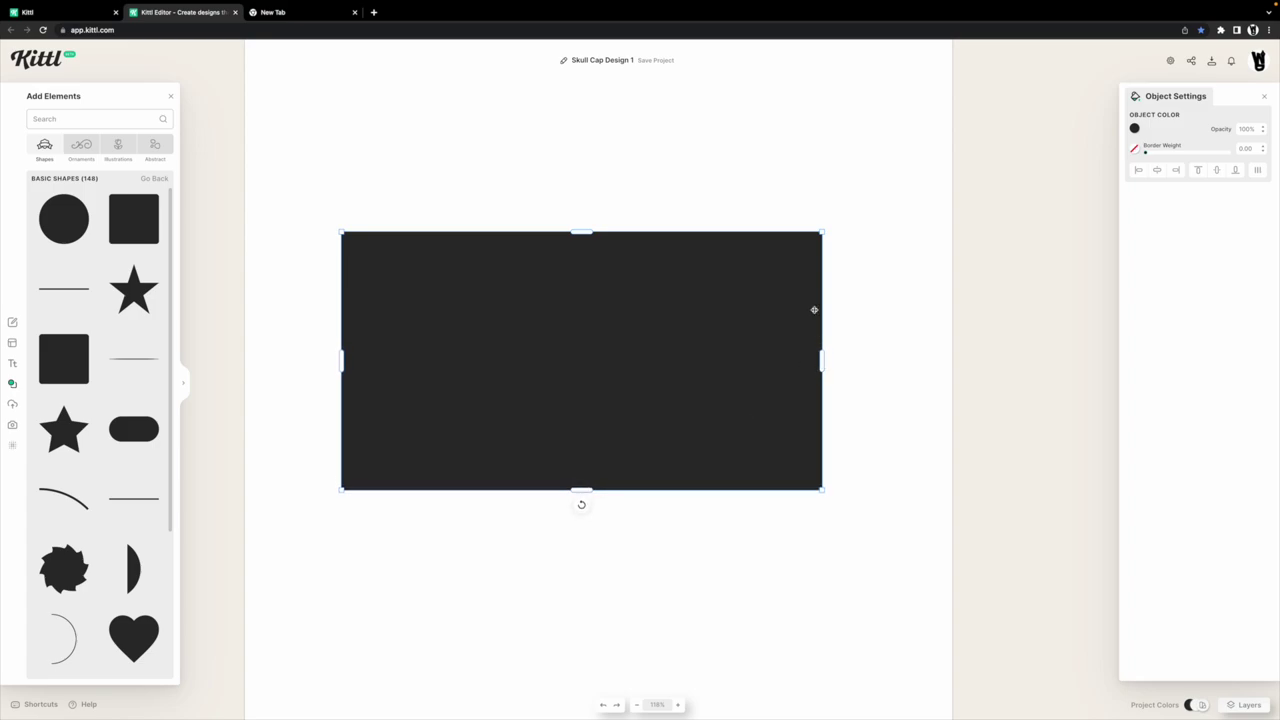
Enlarge the dark rectangle to span most of the artboard's width and fine-tune its edges and position.
drag(822, 232, 872, 185)
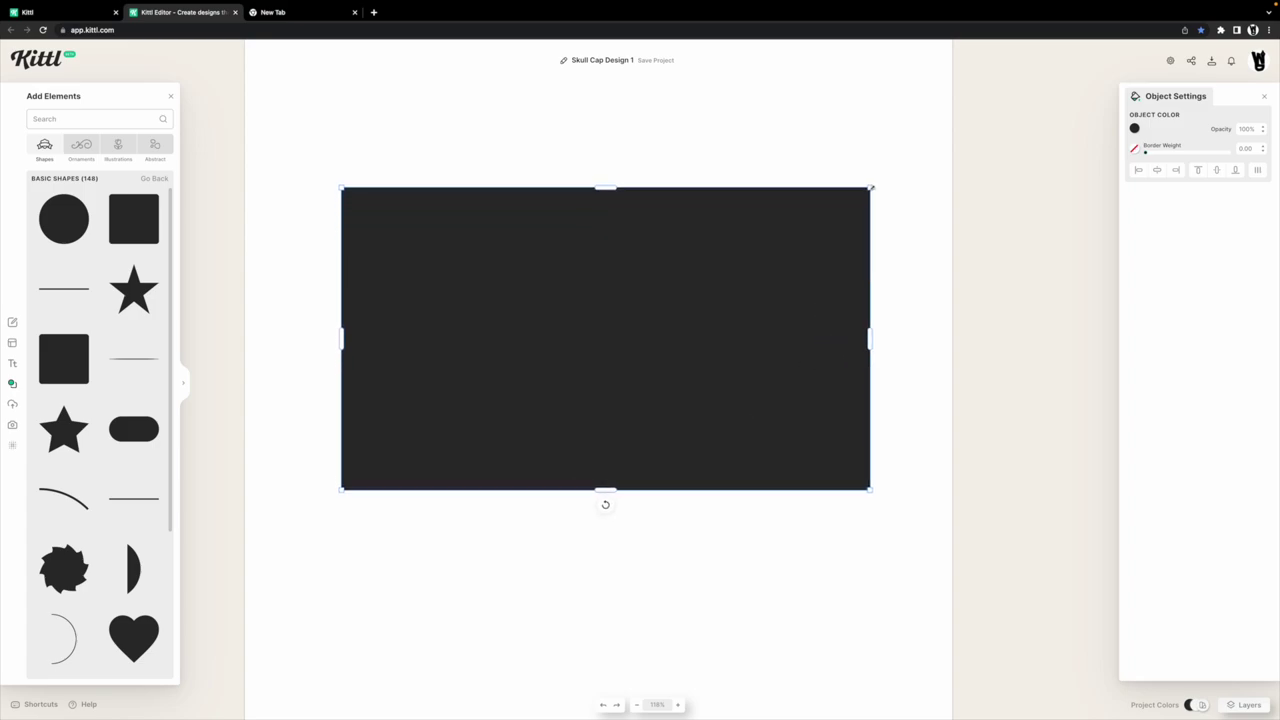
drag(689, 321, 674, 337)
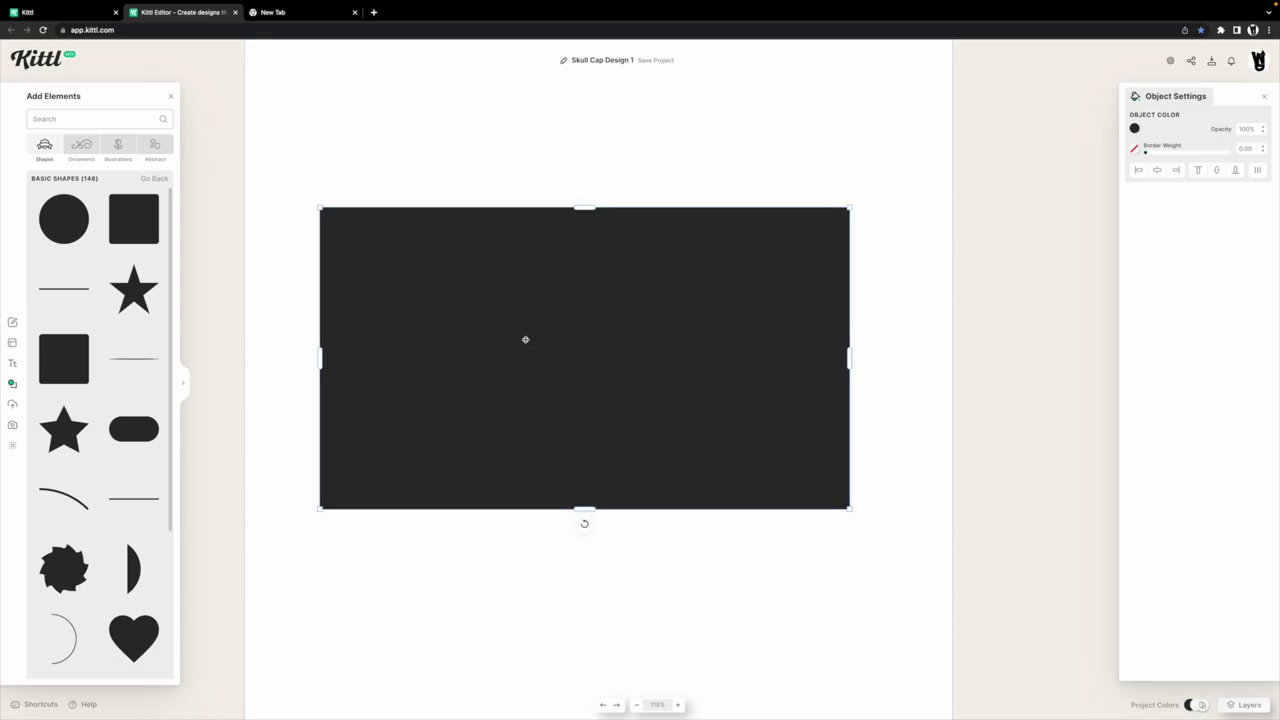
drag(318, 362, 306, 362)
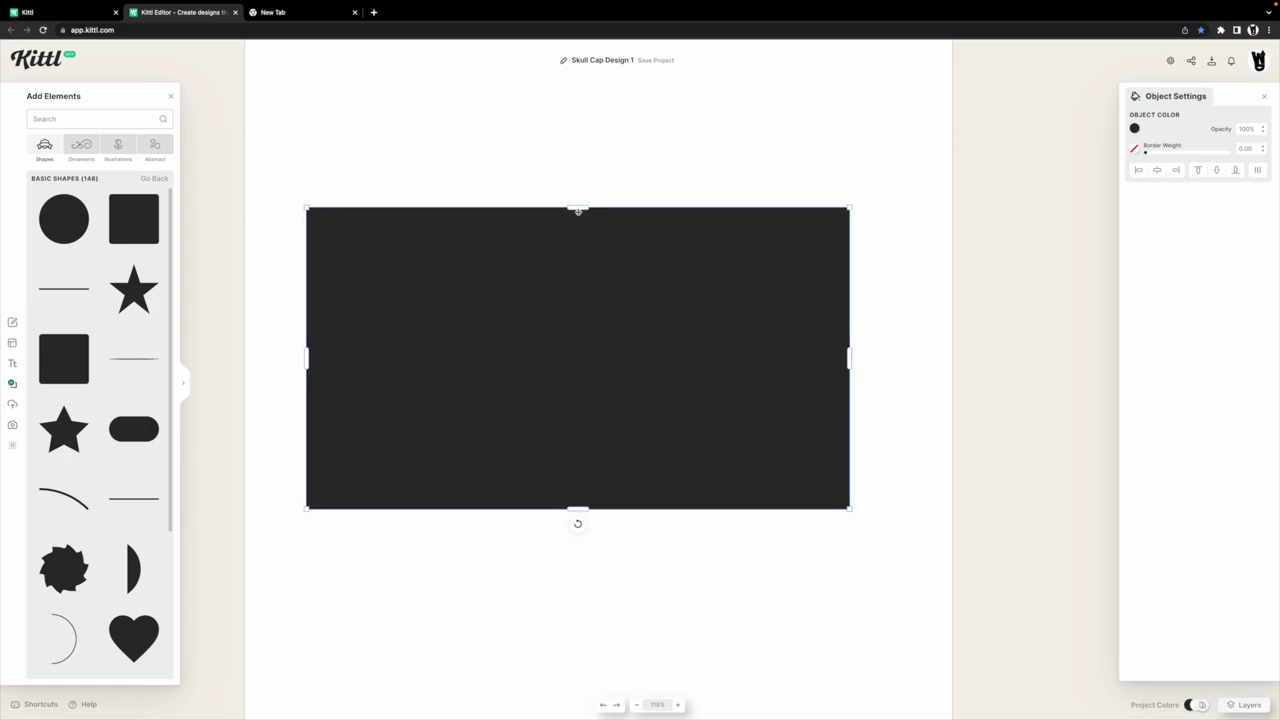
drag(579, 209, 580, 214)
click(751, 191)
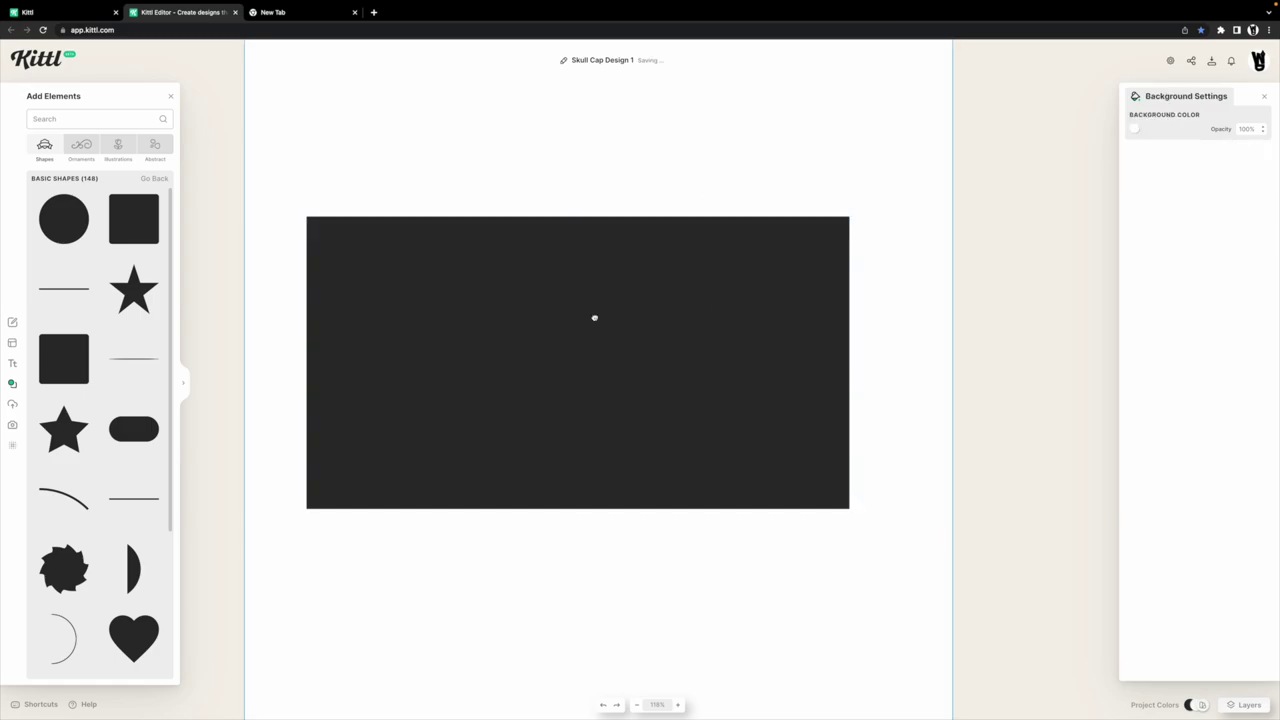
drag(594, 317, 600, 321)
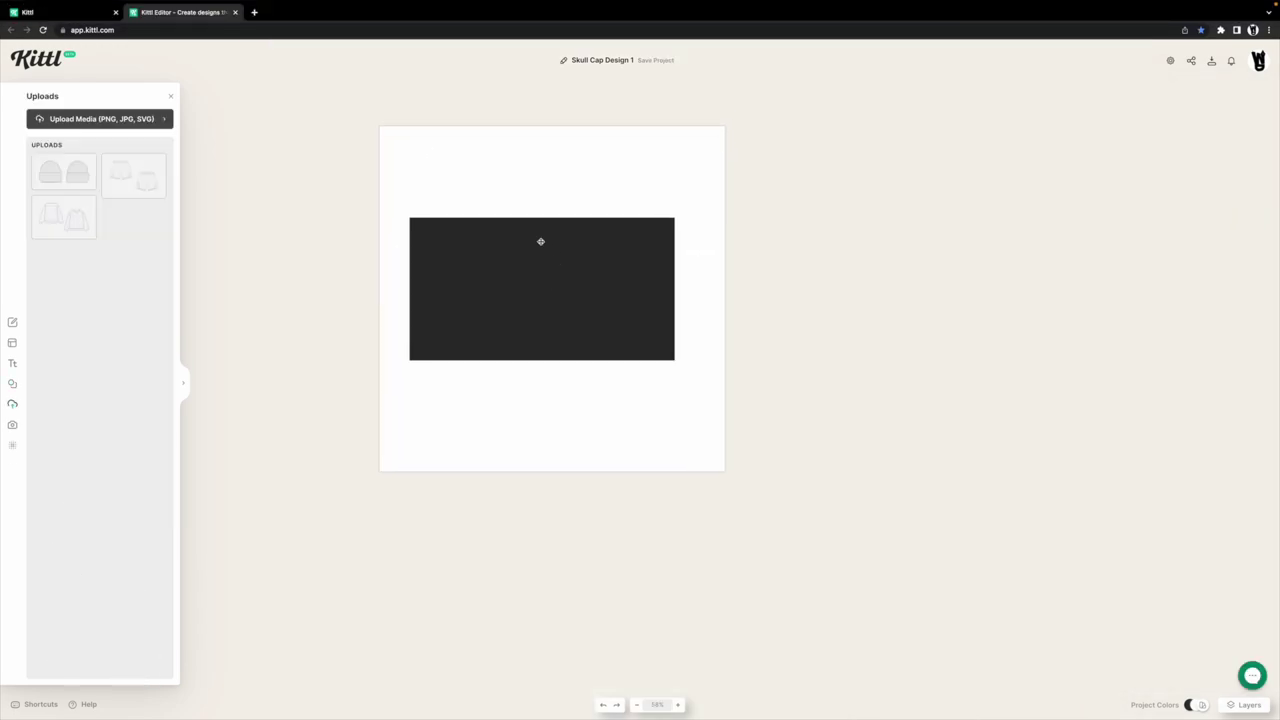
Recolour the rectangle from dark grey to a warm orange.
scroll(540, 240, up, 3)
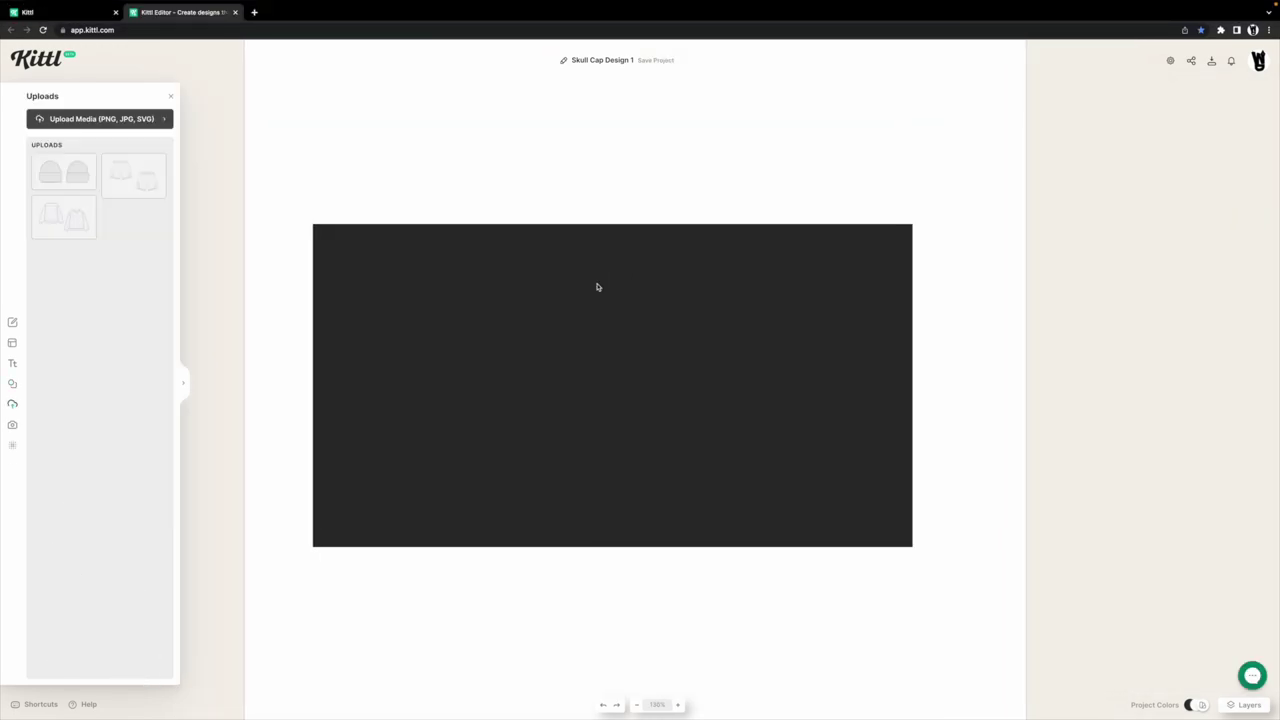
click(569, 302)
click(1134, 128)
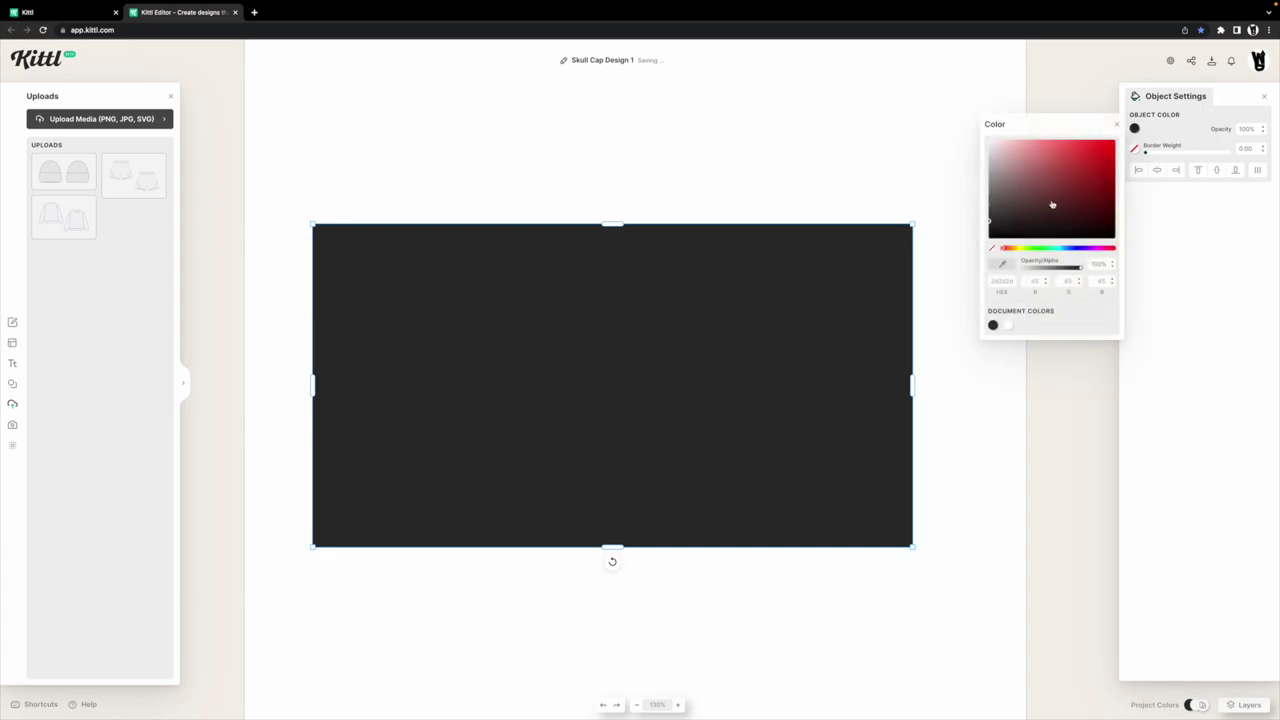
click(1023, 250)
click(1016, 249)
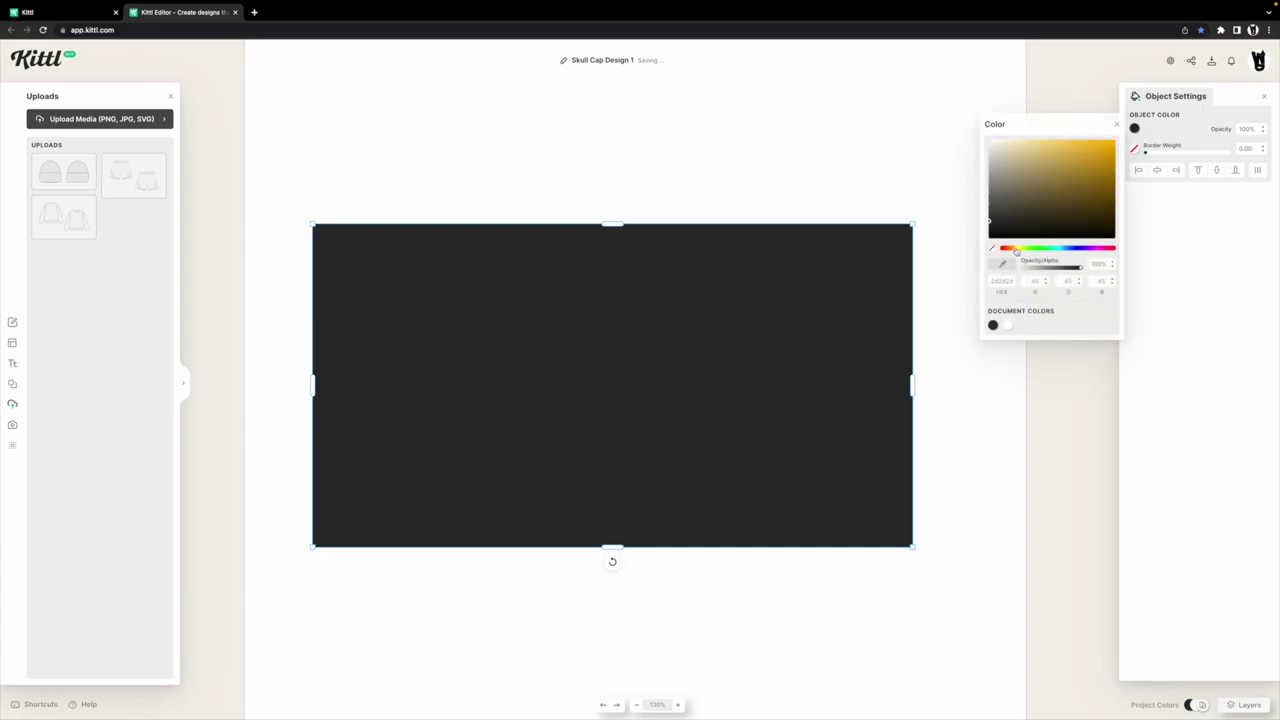
click(1019, 249)
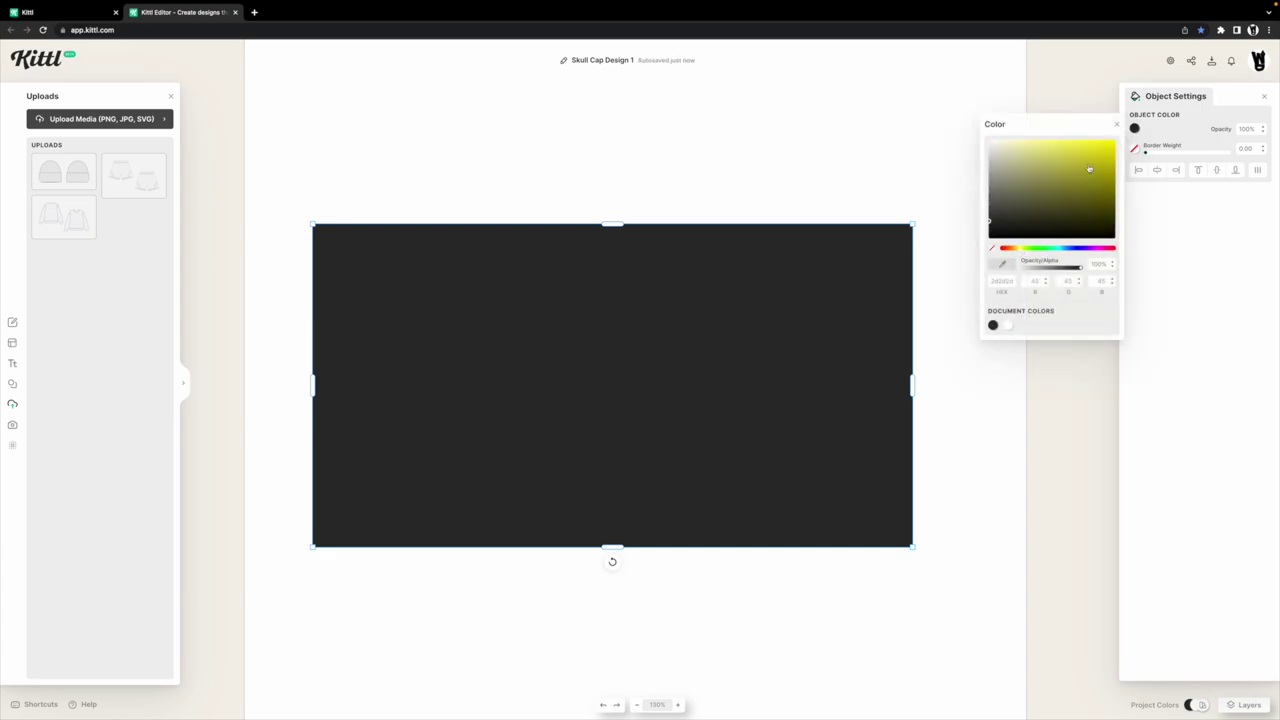
click(1088, 158)
mouse_move(1088, 158)
mouse_down()
mouse_move(1101, 151)
mouse_move(1083, 152)
mouse_move(1078, 175)
mouse_up()
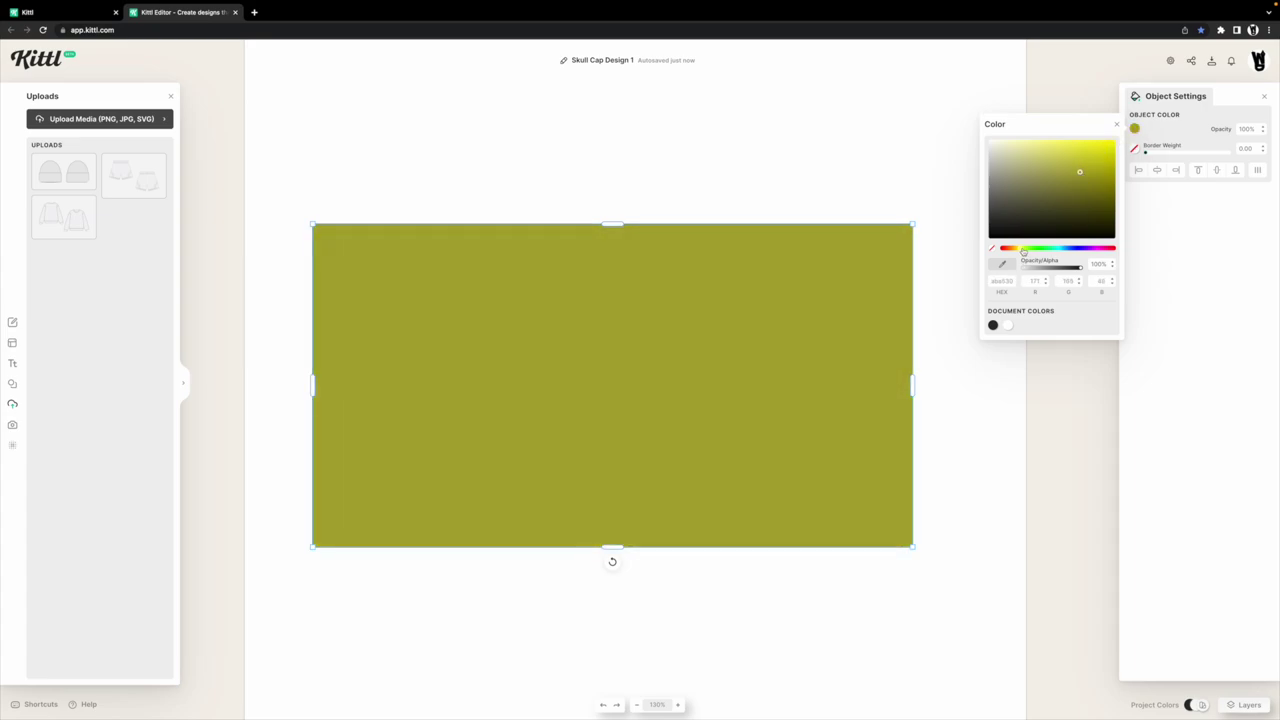
mouse_move(1023, 252)
mouse_down()
mouse_move(1034, 251)
mouse_move(1012, 251)
mouse_up()
click(1099, 152)
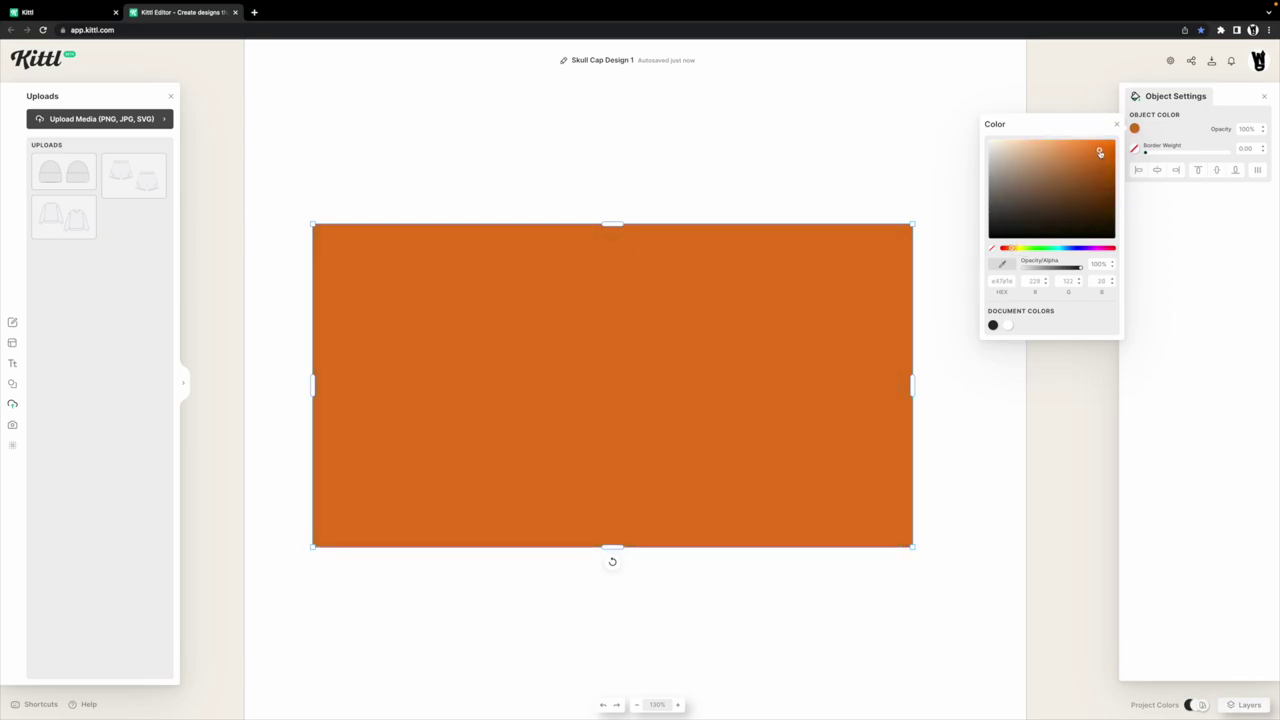
click(1100, 152)
click(1102, 148)
drag(1010, 250, 1010, 251)
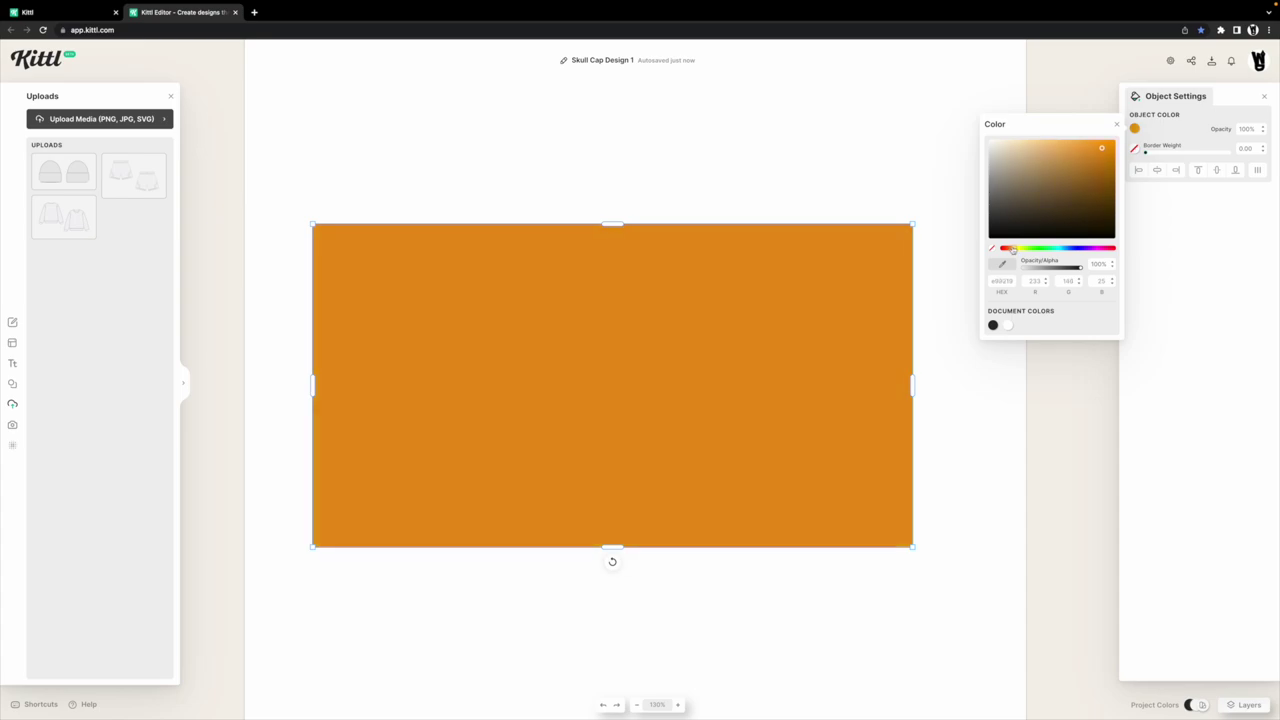
click(816, 178)
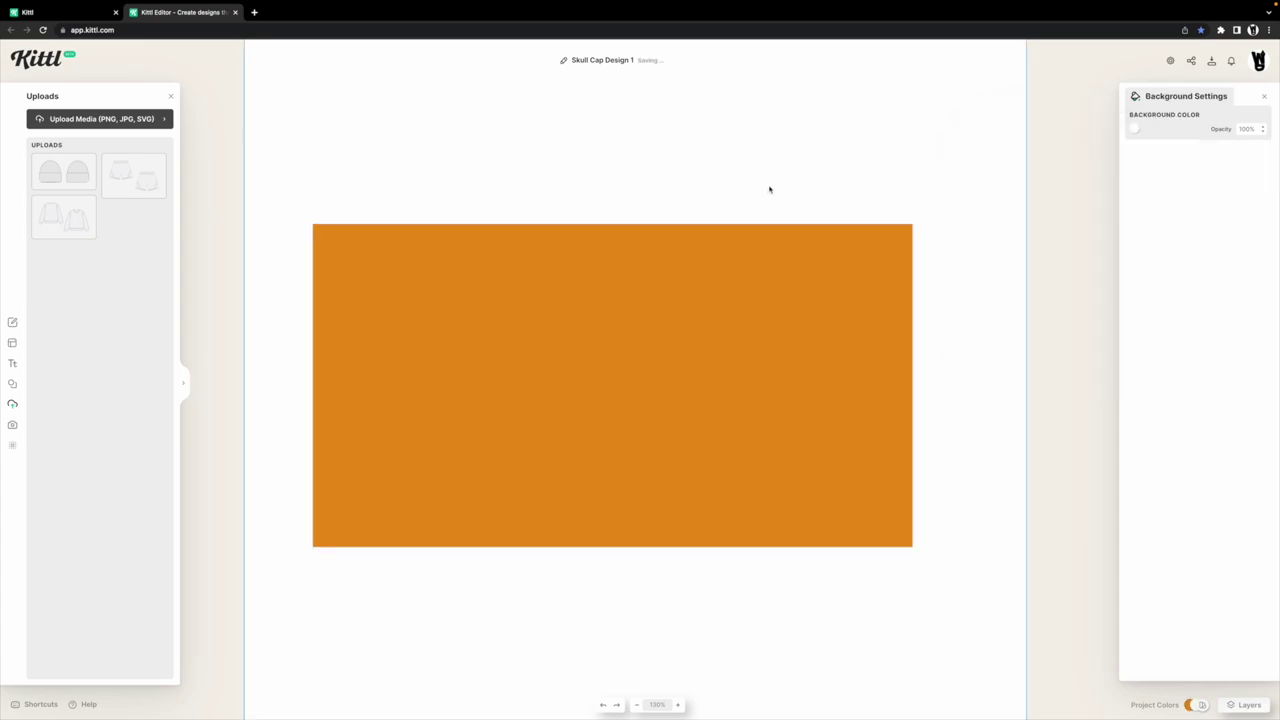
Add a headline text over the orange rectangle and apply the Custom transformation to it.
click(12, 363)
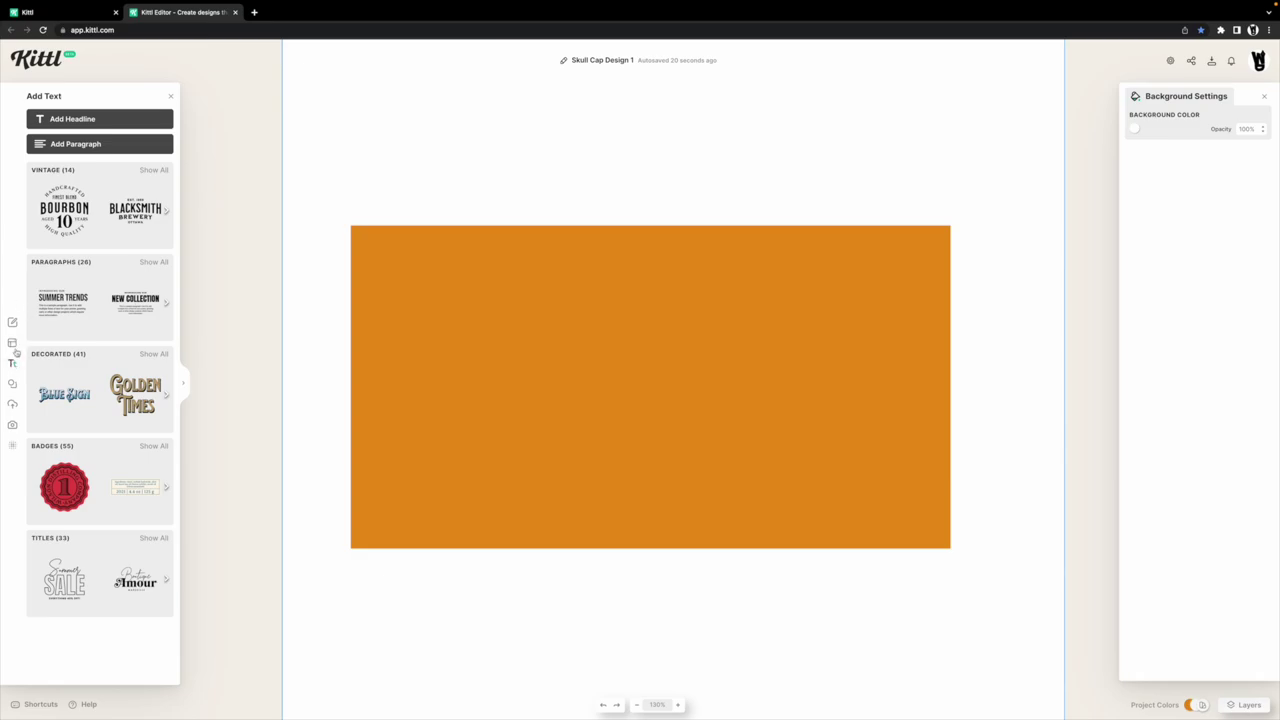
click(72, 119)
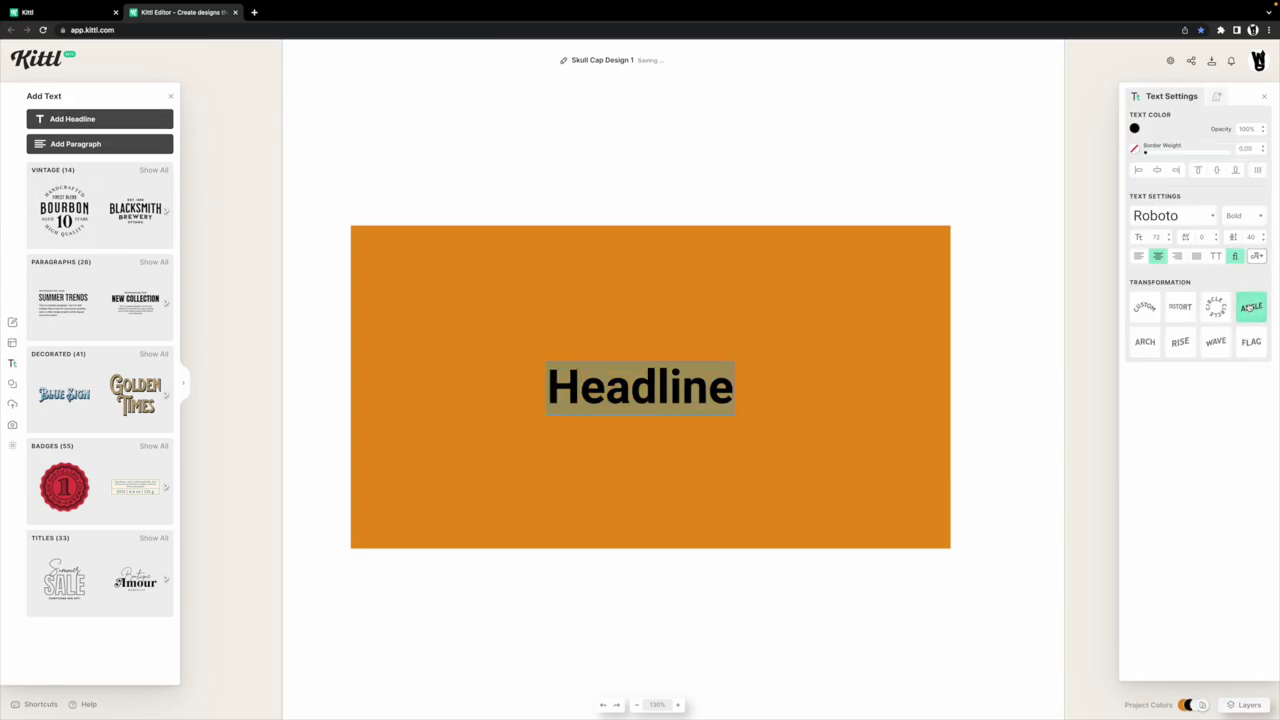
click(1144, 306)
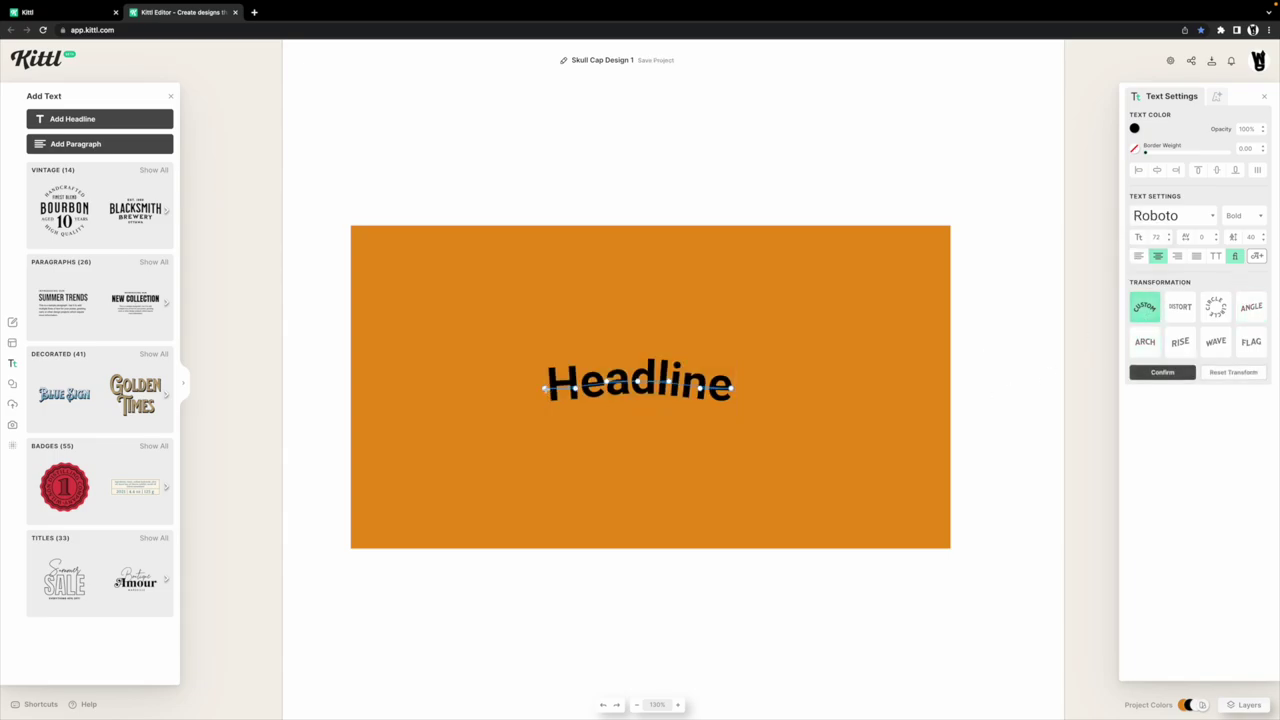
Reshape the headline's custom path into a long diagonal rising gently from lower left to upper right across the rectangle.
drag(544, 388, 447, 483)
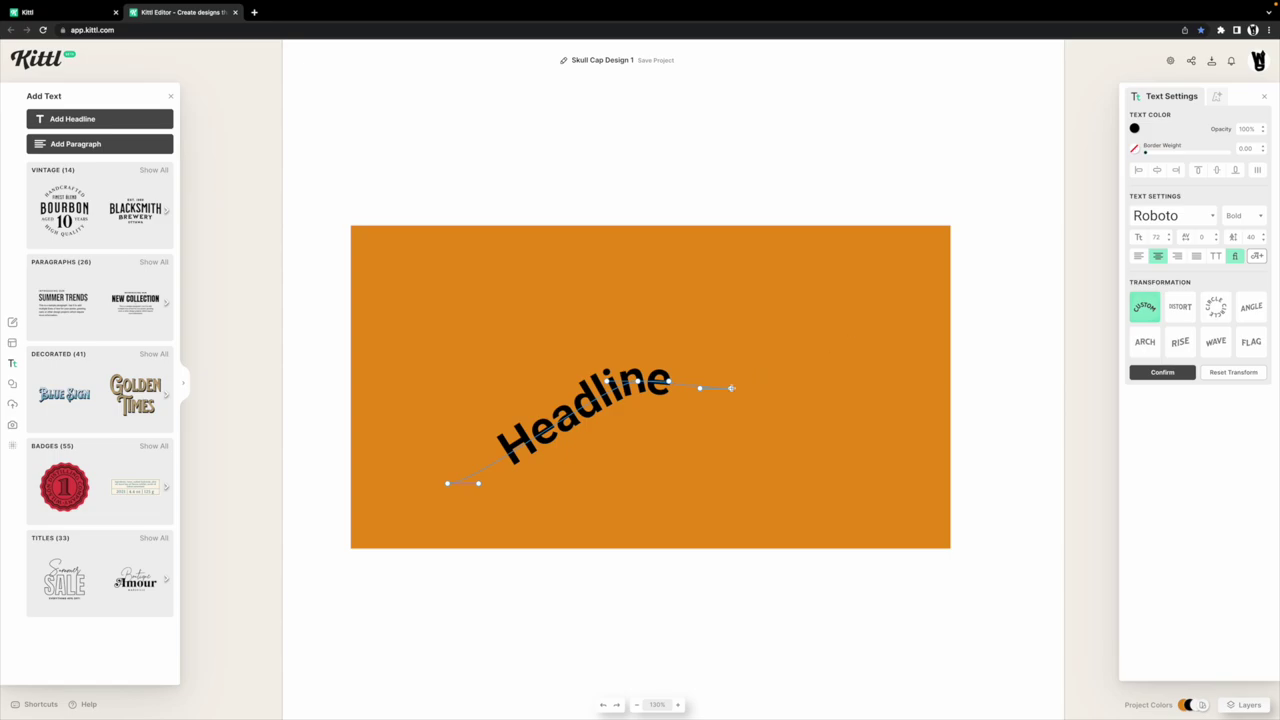
drag(731, 388, 859, 324)
drag(643, 384, 591, 458)
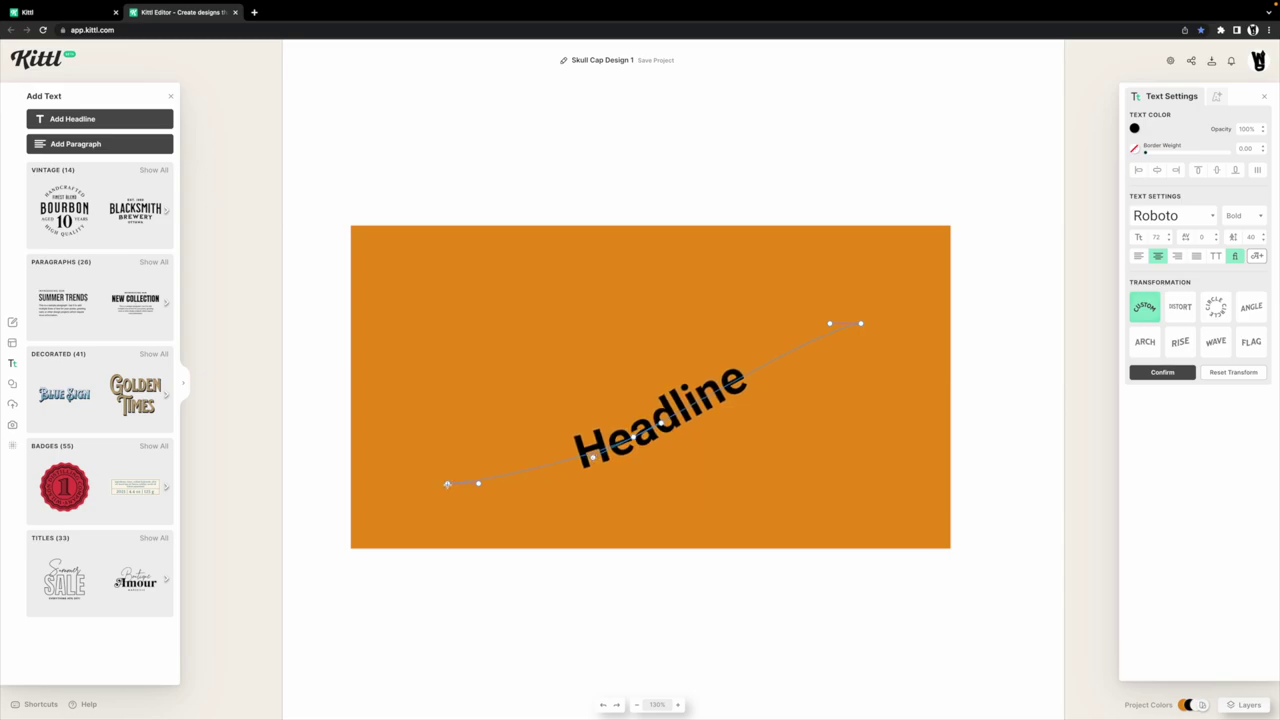
drag(447, 484, 436, 503)
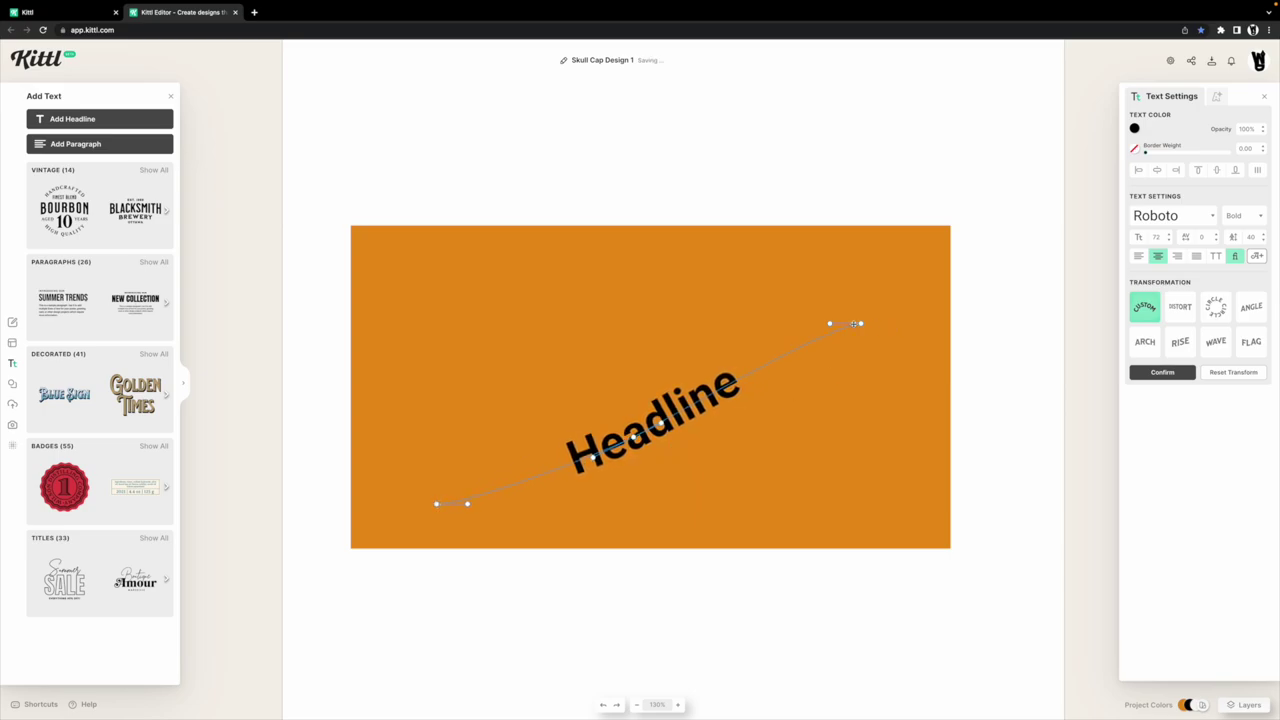
drag(853, 324, 836, 358)
drag(631, 436, 634, 449)
double_click(688, 399)
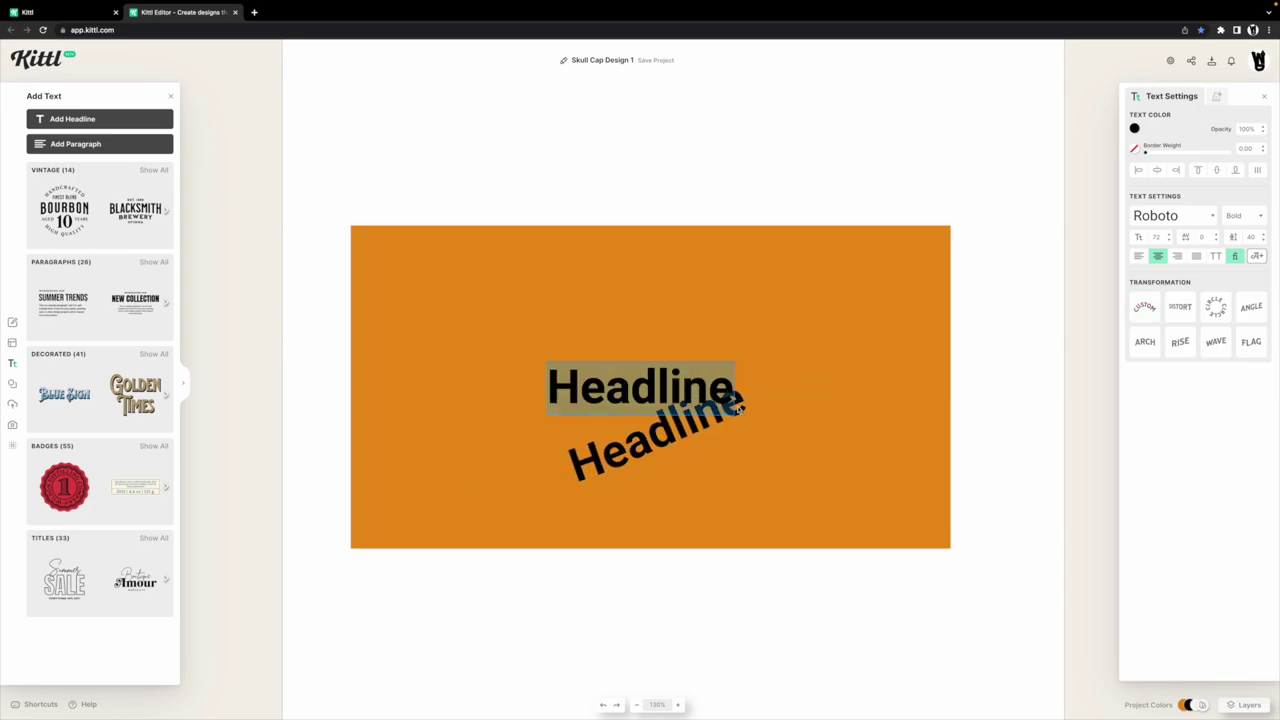
key(Escape)
drag(688, 391, 688, 391)
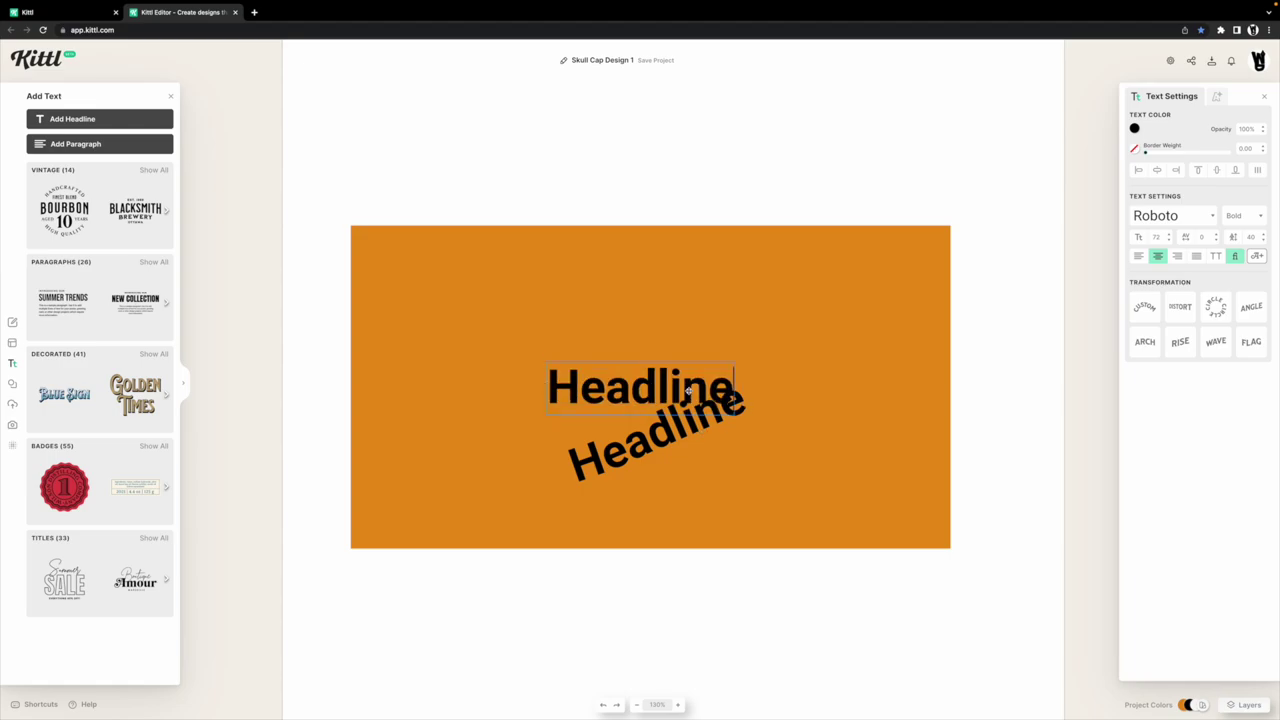
key(BackSpace)
key(Escape)
key(BackSpace)
click(734, 412)
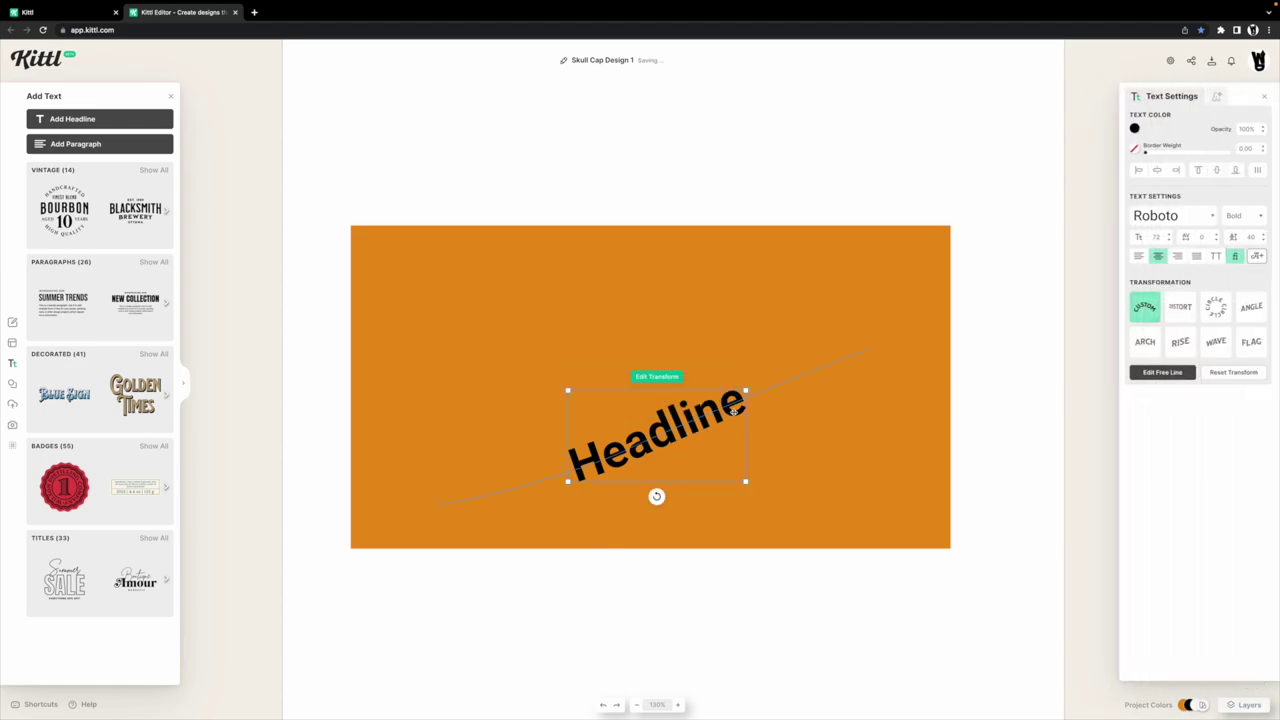
Replace the headline's wording with "Revision", set its font size to 141 and nudge it slightly upward on the orange rectangle.
double_click(734, 410)
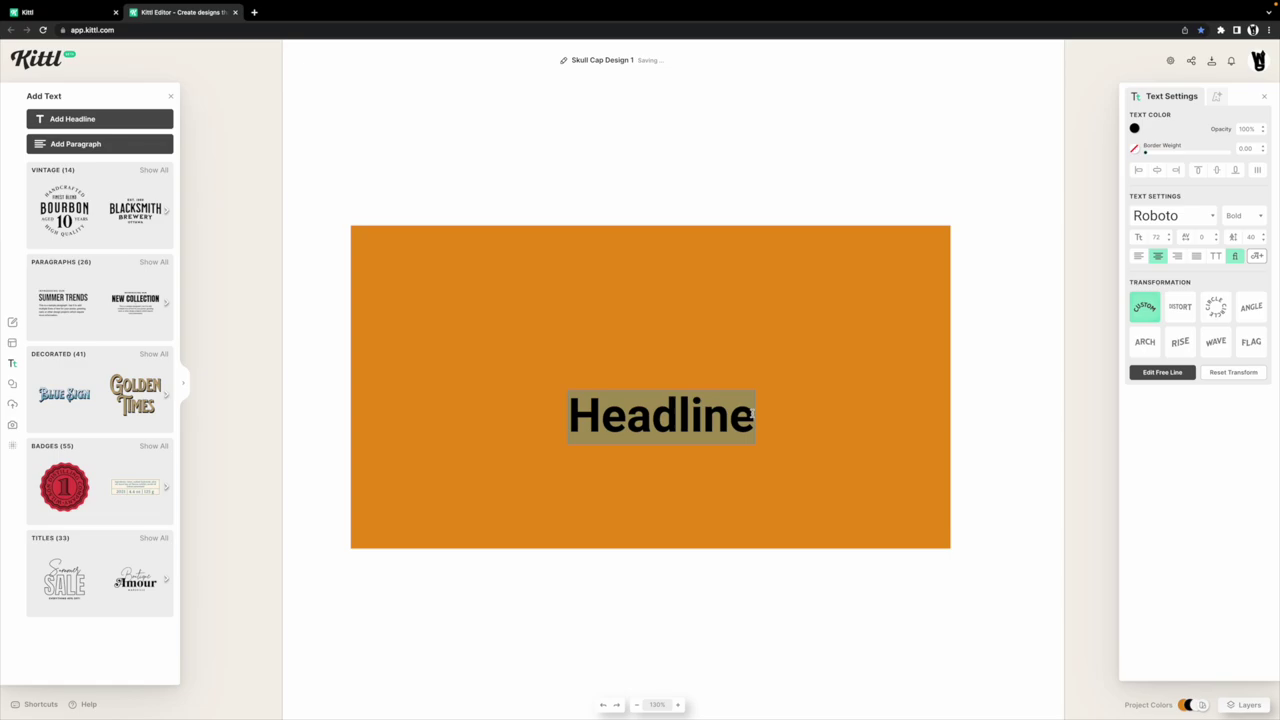
text(Revi)
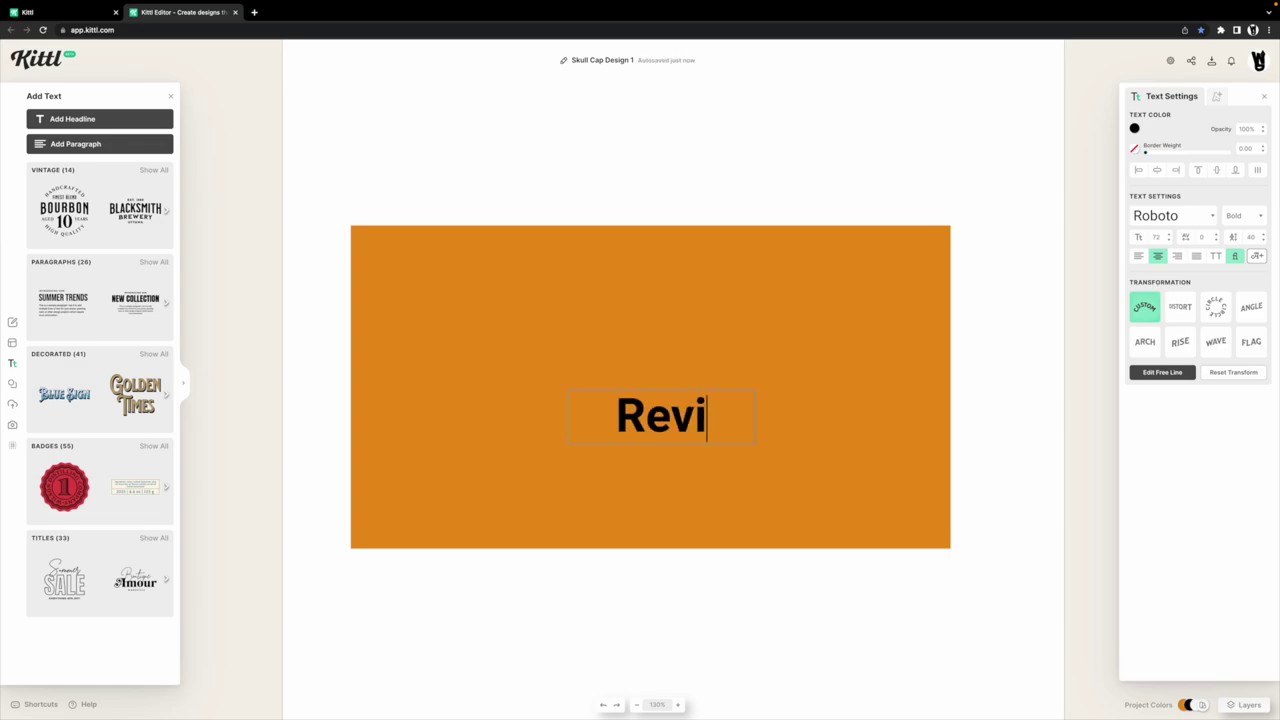
text(sion)
key(Escape)
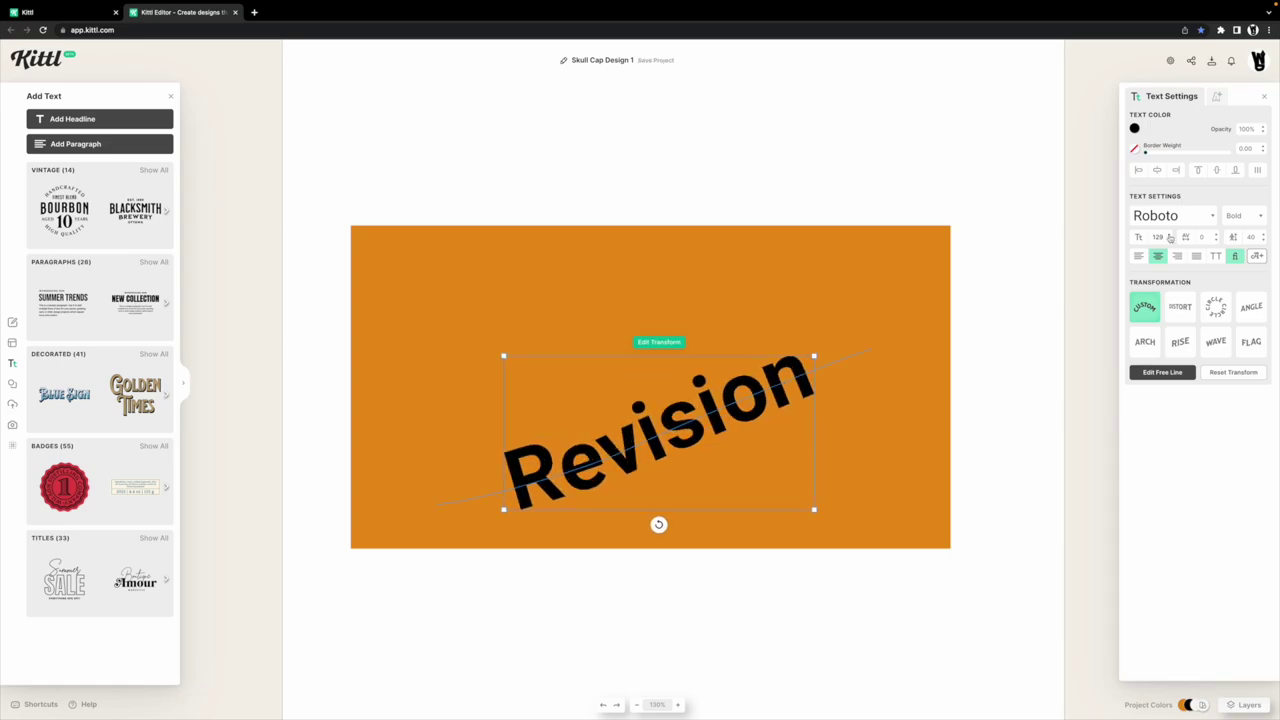
click(1169, 234)
drag(590, 482, 591, 464)
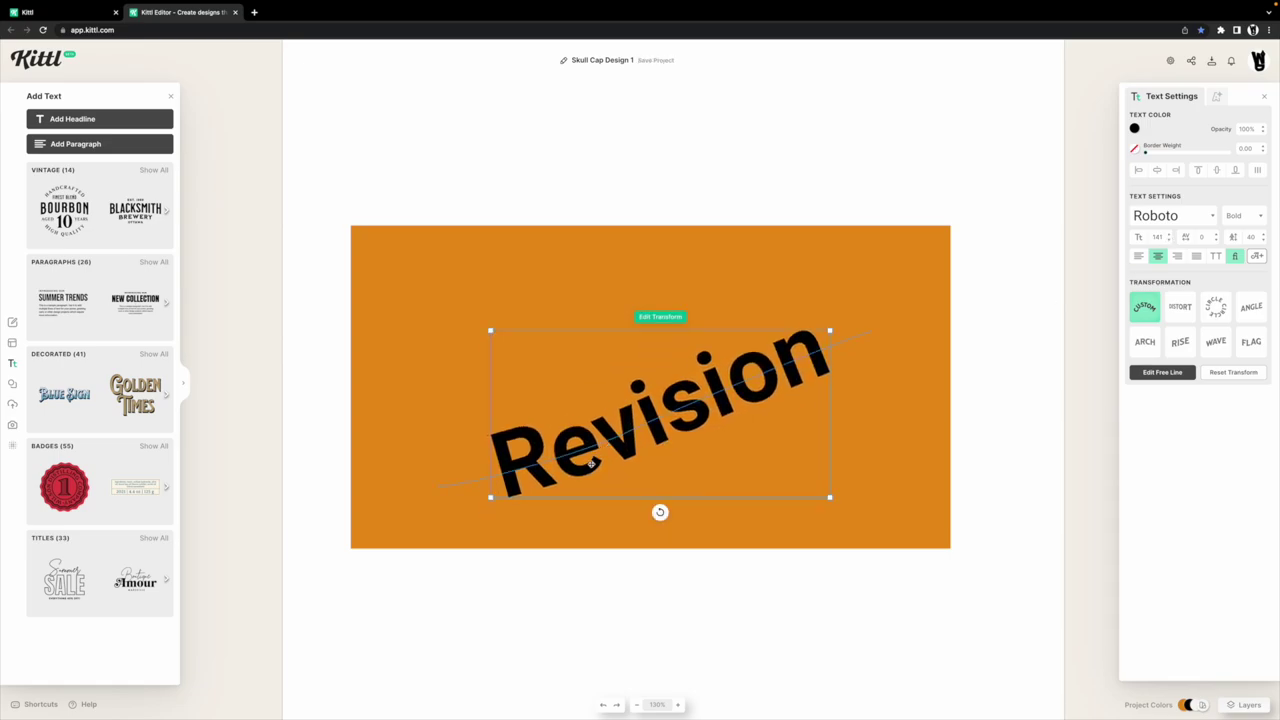
Reshape the Revision text's custom path into a steeper S-curve by adjusting its end points and middle curve handles.
click(660, 316)
drag(440, 431, 454, 509)
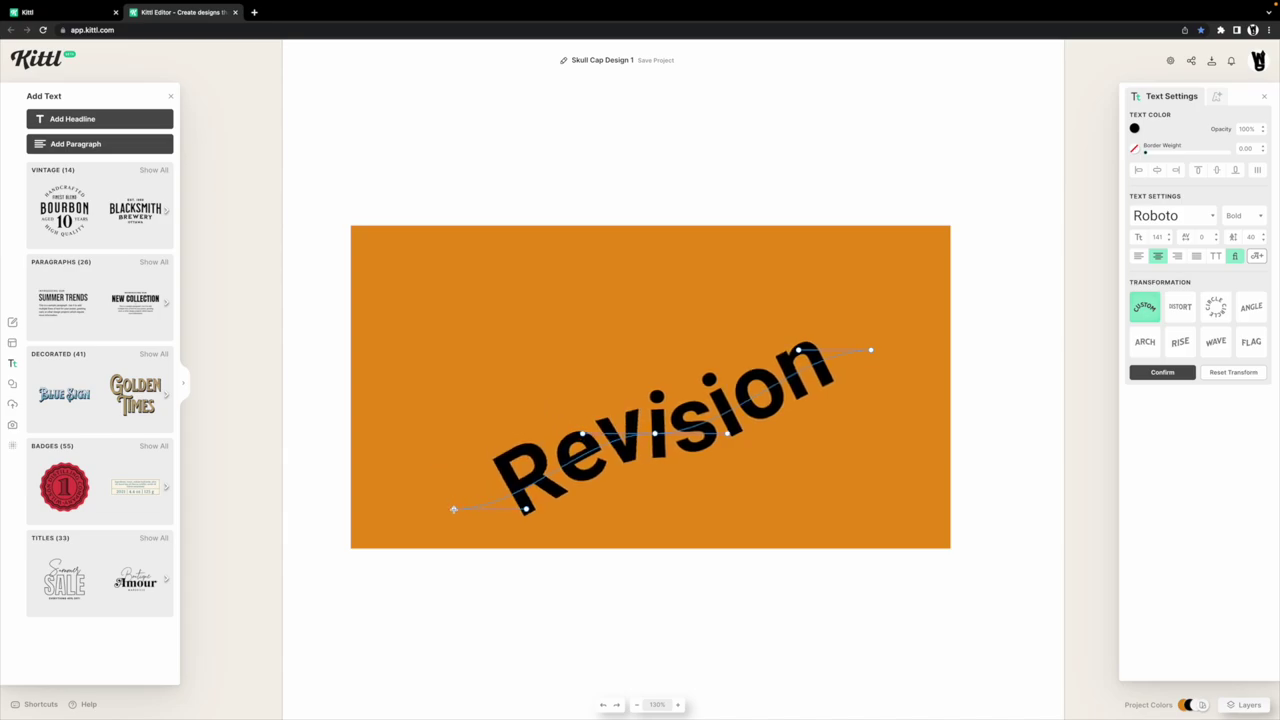
drag(659, 433, 728, 439)
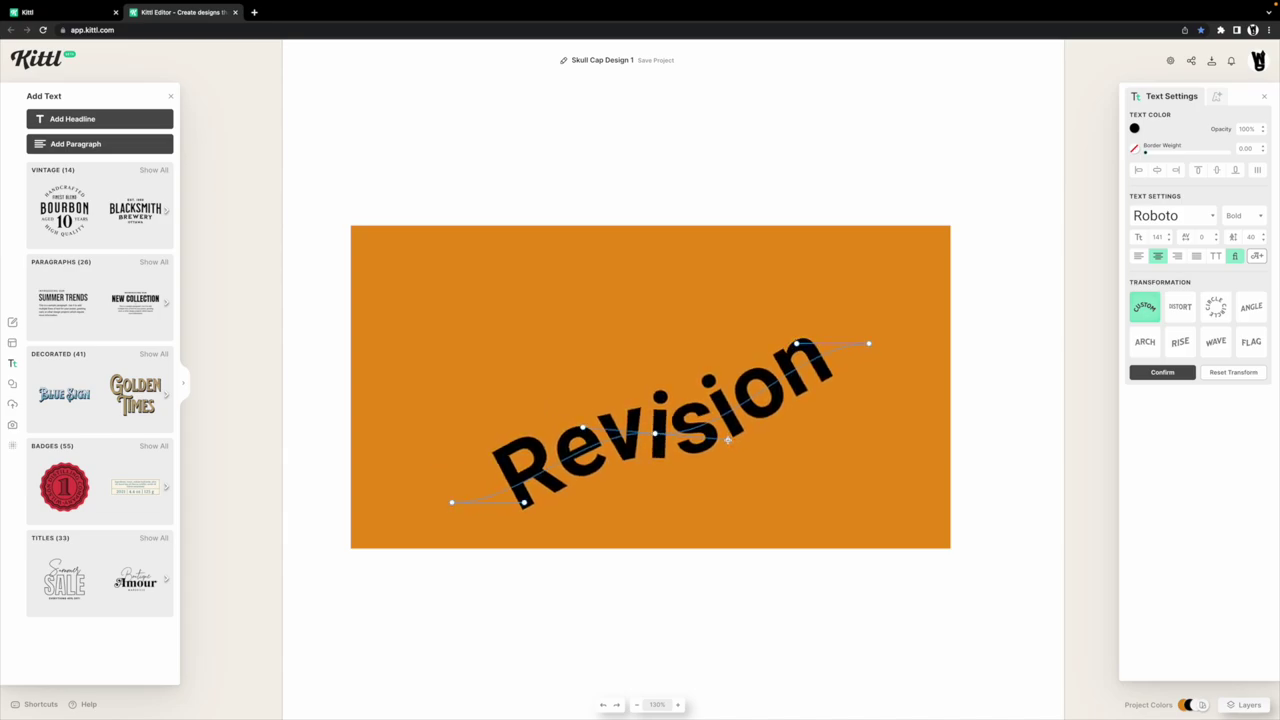
drag(450, 504, 435, 513)
drag(807, 355, 804, 345)
Change the Revision text's typeface to the script font Mrs Sheppards.
click(1172, 215)
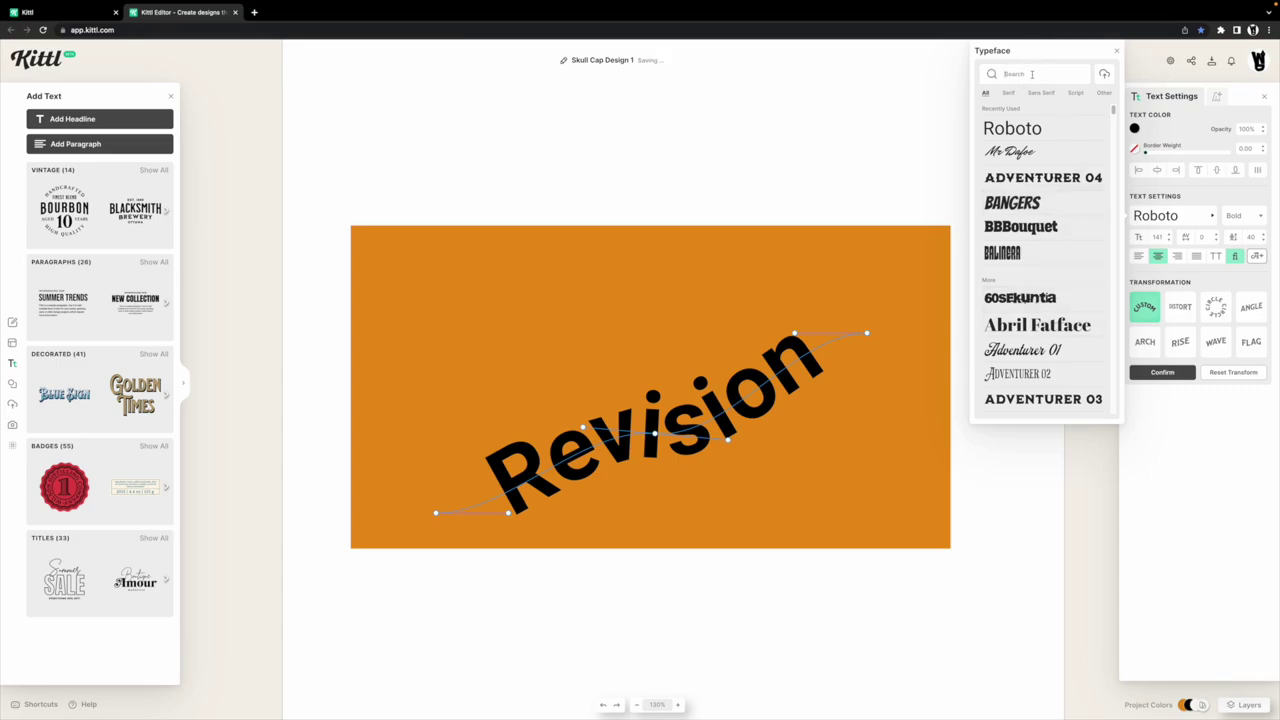
scroll(1050, 224, down, 3)
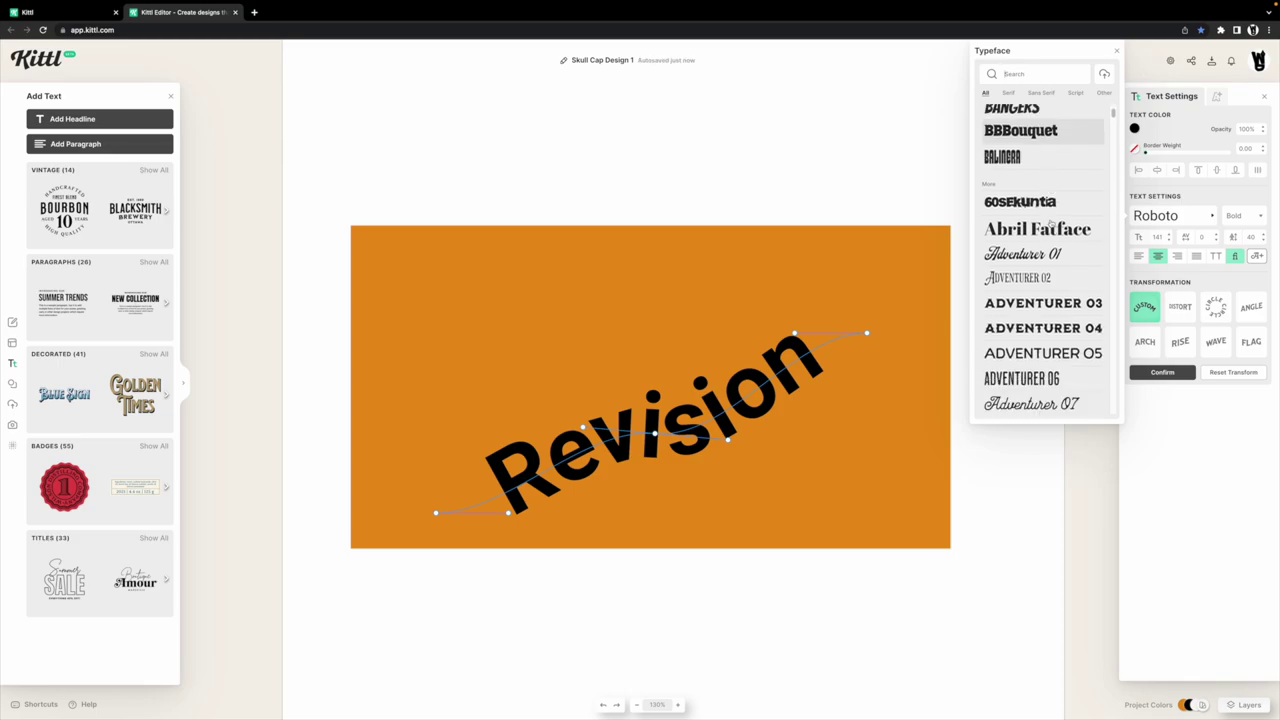
scroll(1050, 224, down, 6)
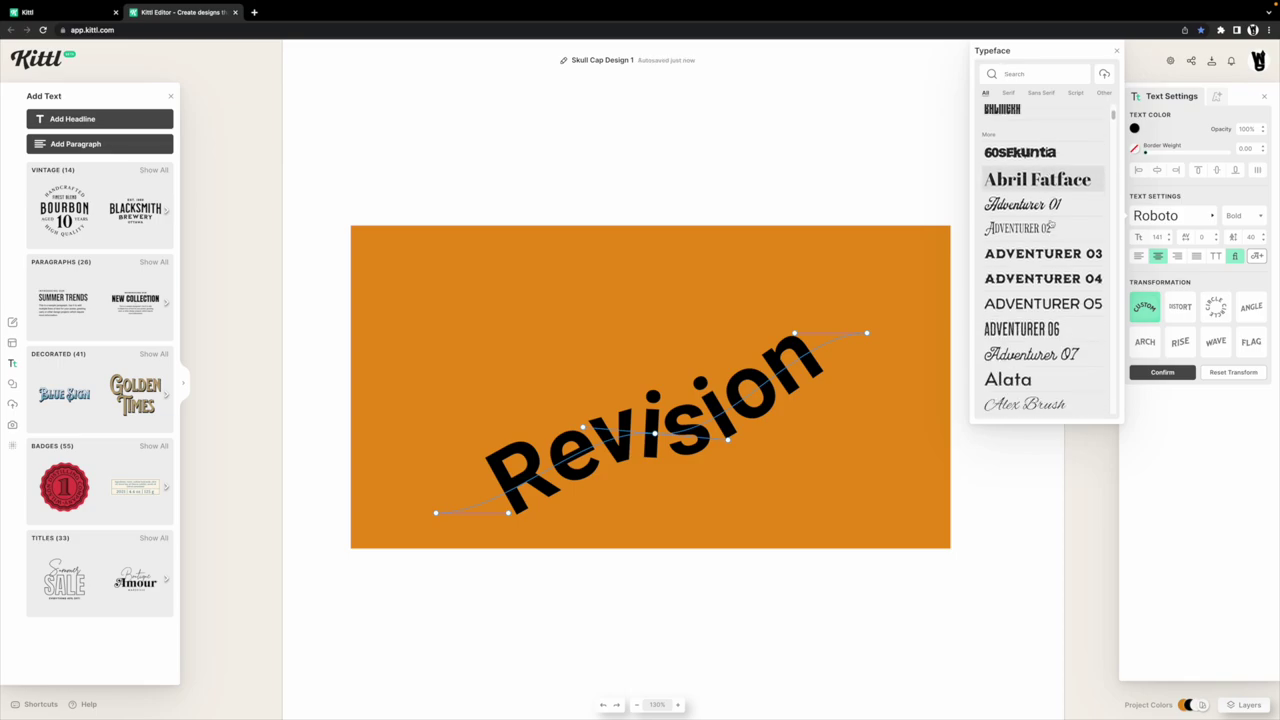
click(1075, 92)
scroll(1008, 190, up, 1)
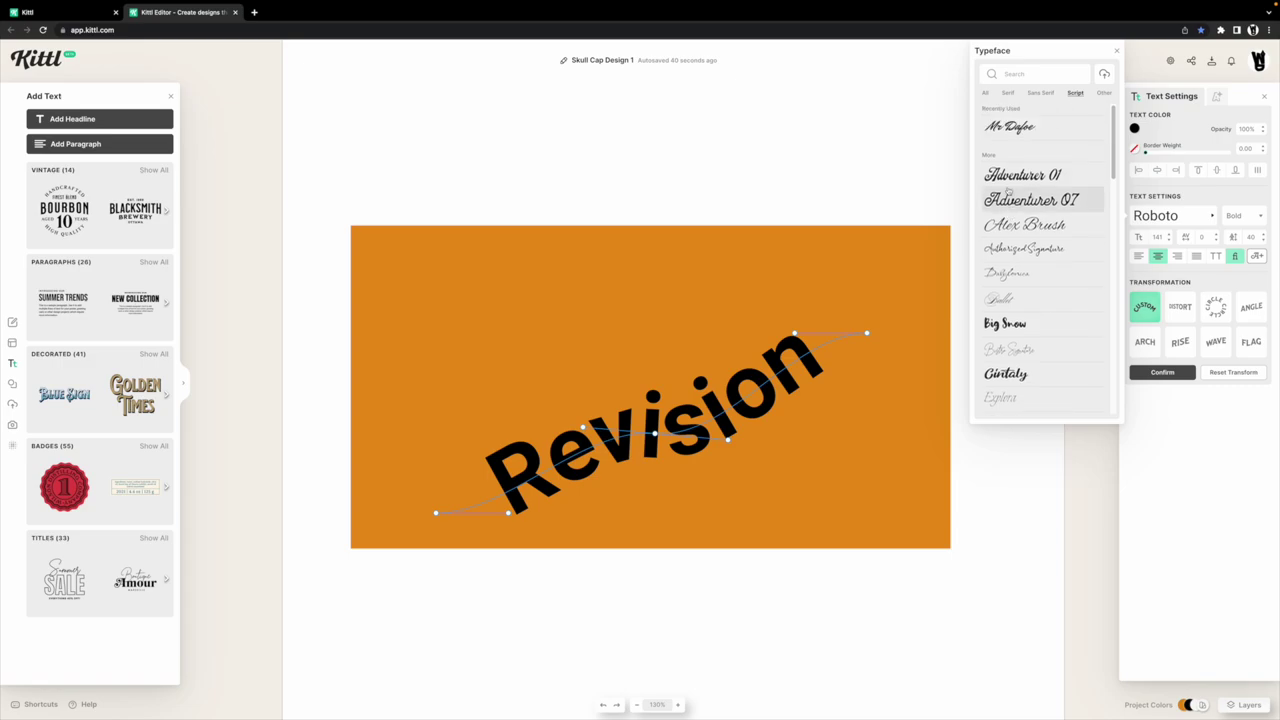
scroll(1010, 192, down, 5)
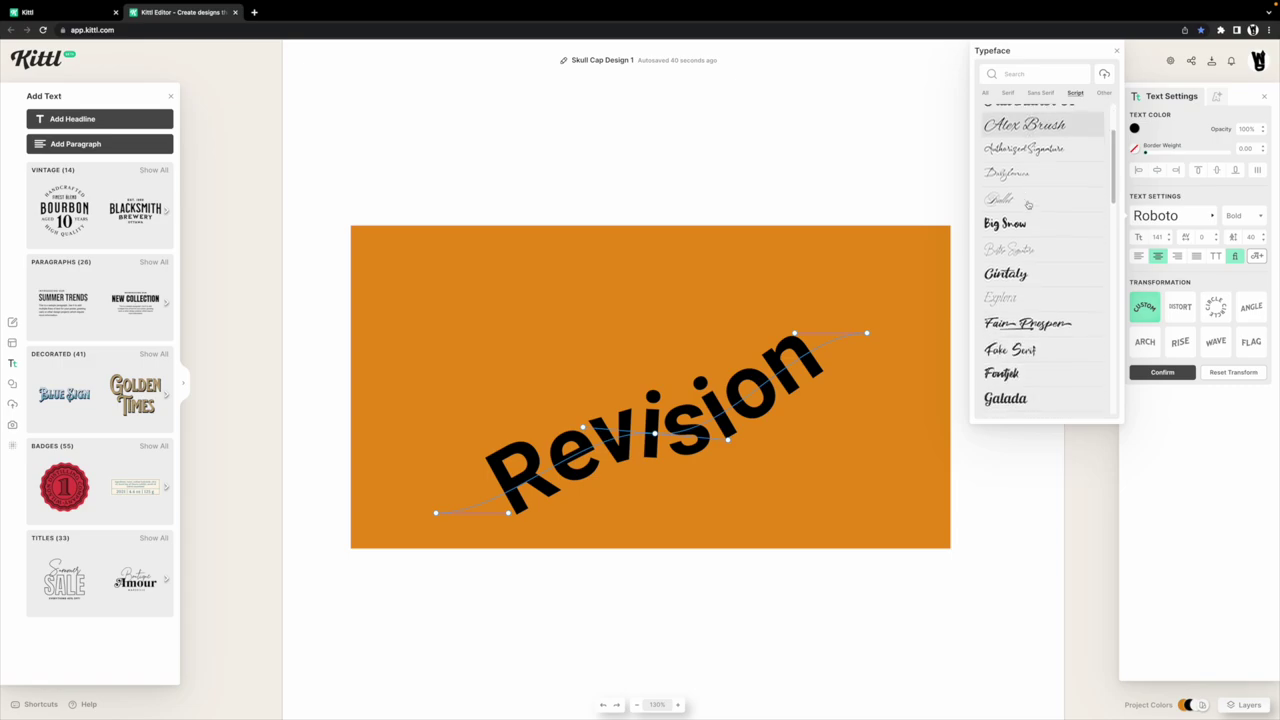
scroll(1028, 204, down, 4)
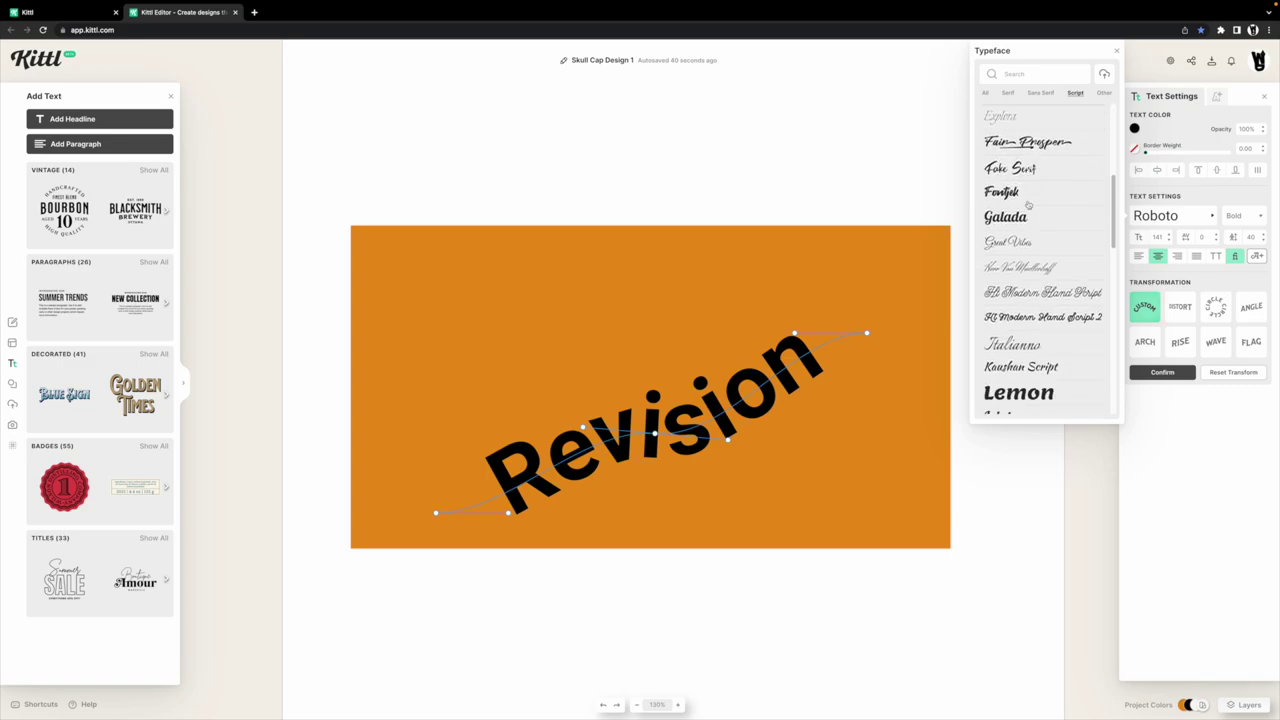
scroll(1028, 204, down, 3)
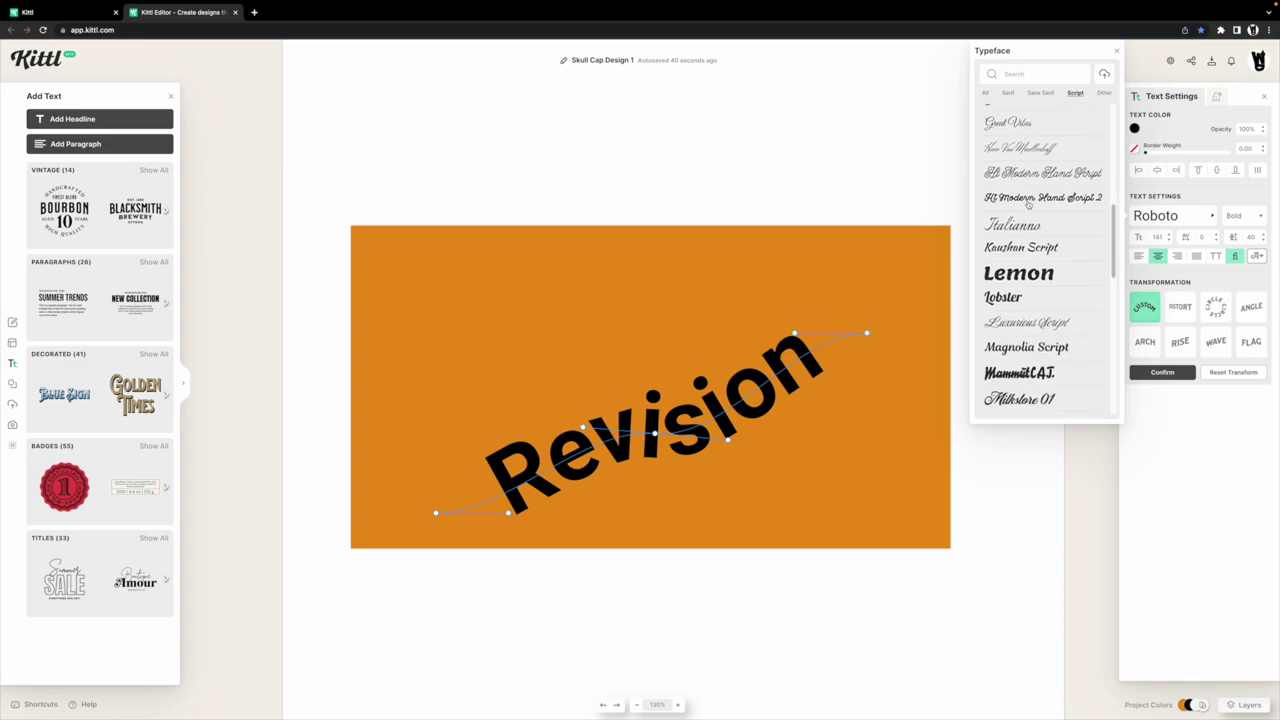
scroll(1028, 204, down, 4)
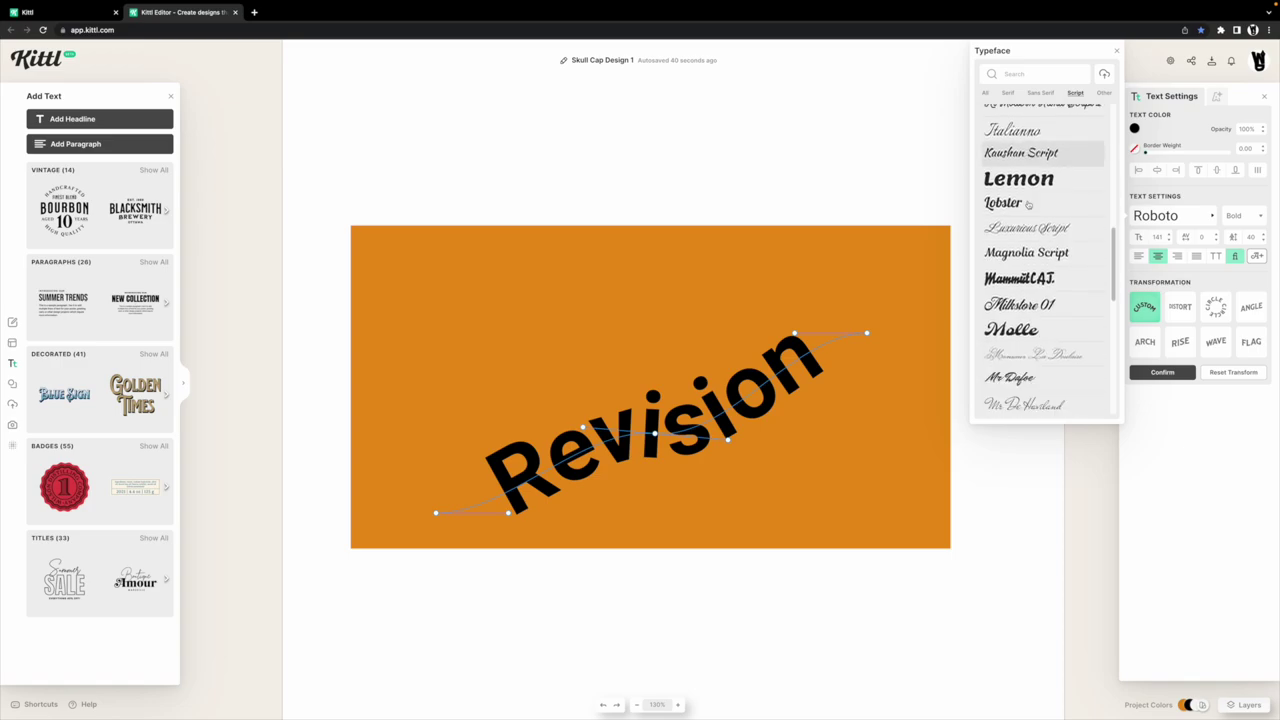
scroll(1028, 204, down, 1)
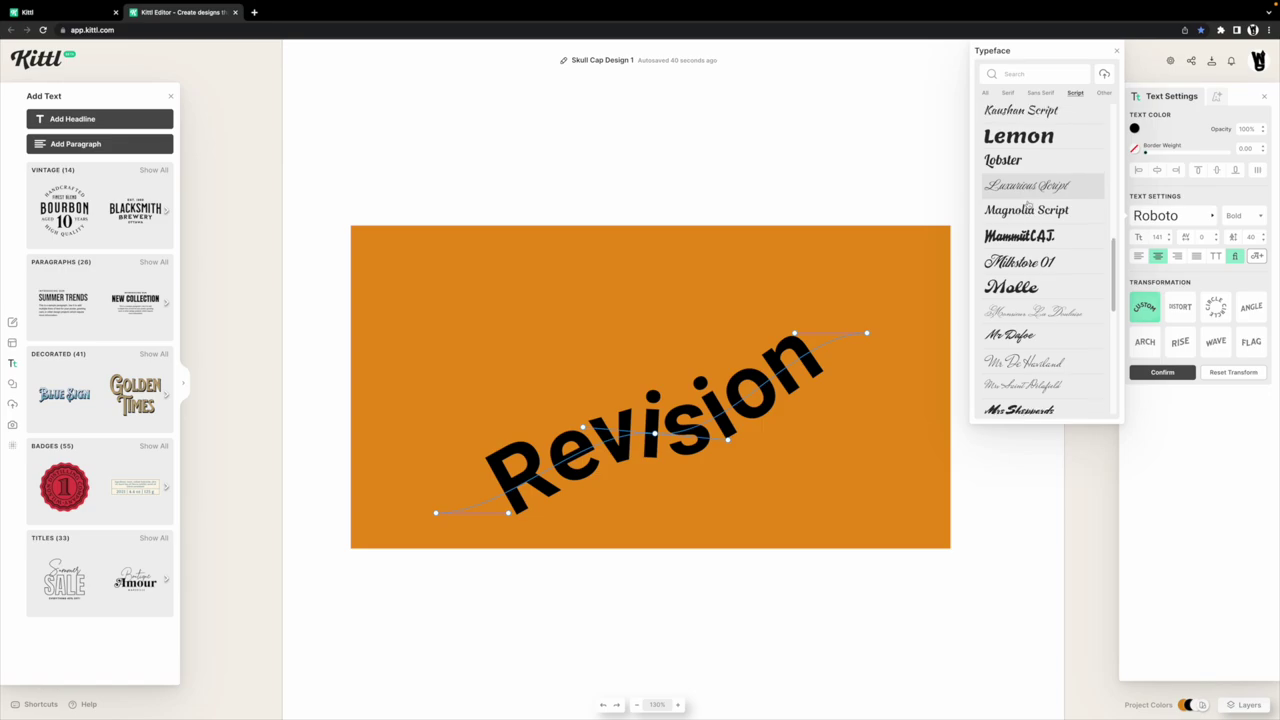
scroll(1028, 204, down, 2)
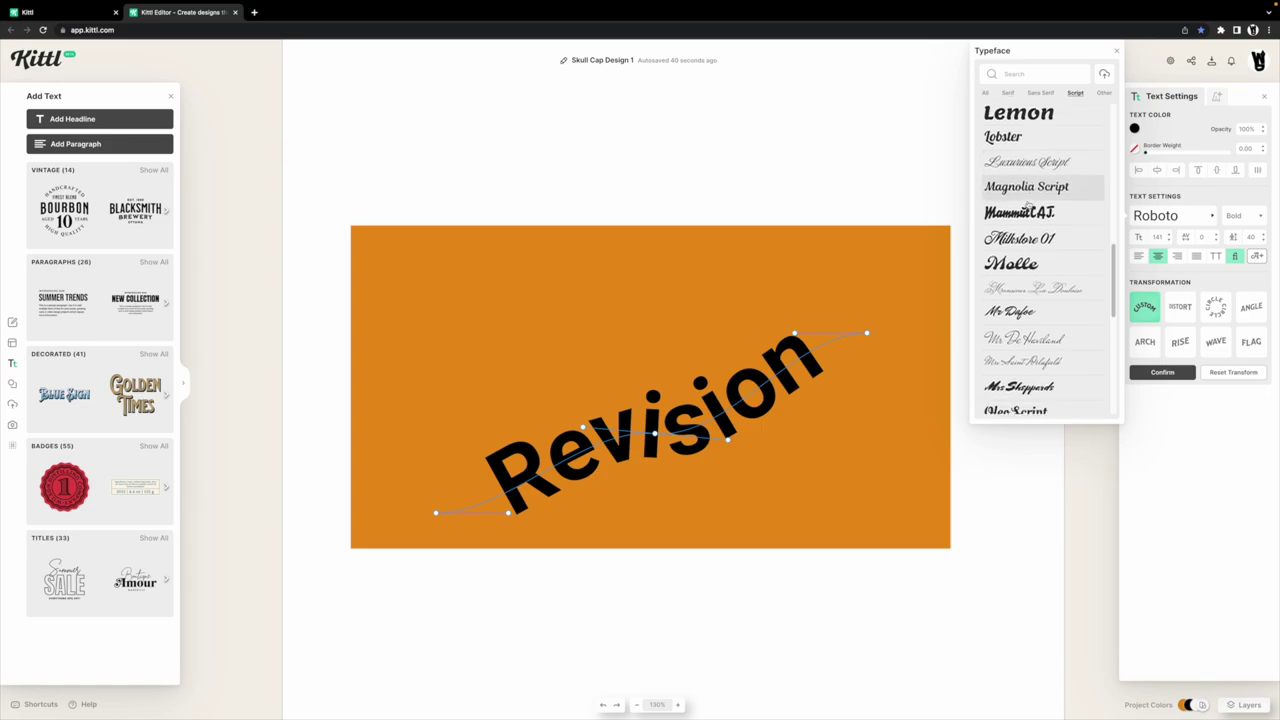
click(1012, 384)
Set the Revision text's font size to 207 and finish editing its custom path.
click(1170, 236)
click(1170, 236)
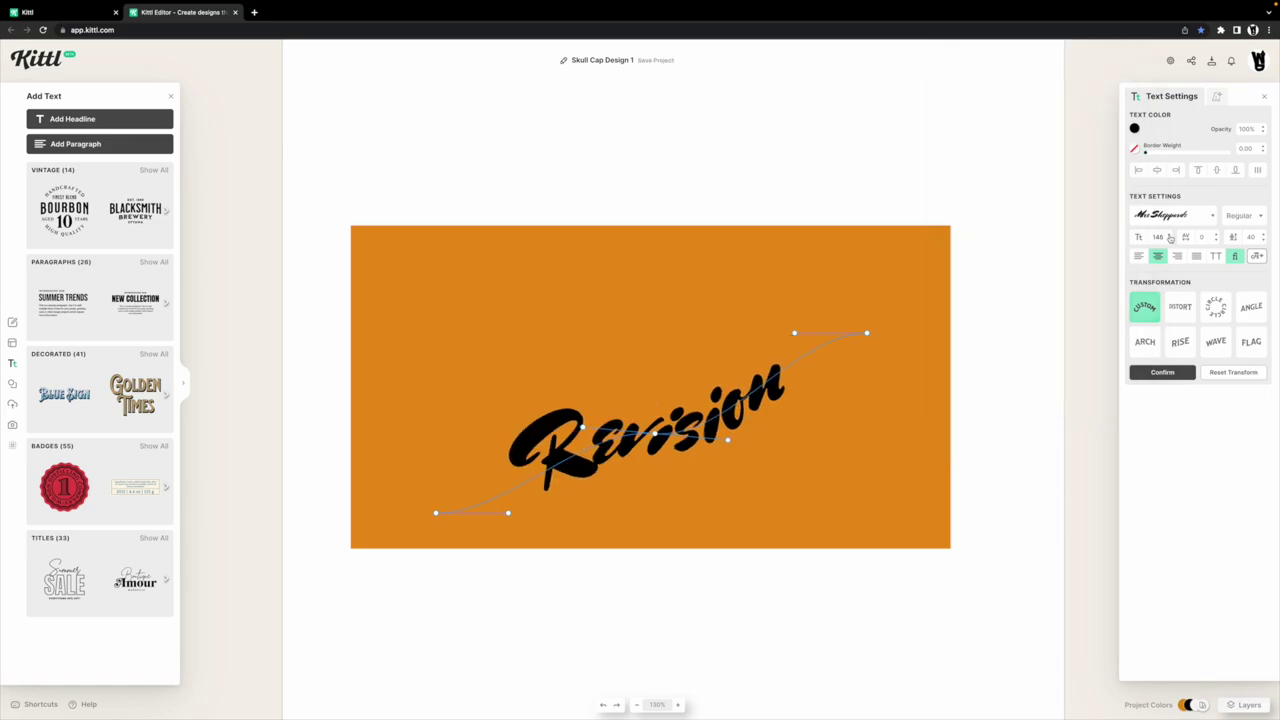
click(1170, 236)
click(1170, 236)
click(1170, 236)
click(1170, 236)
click(1170, 236)
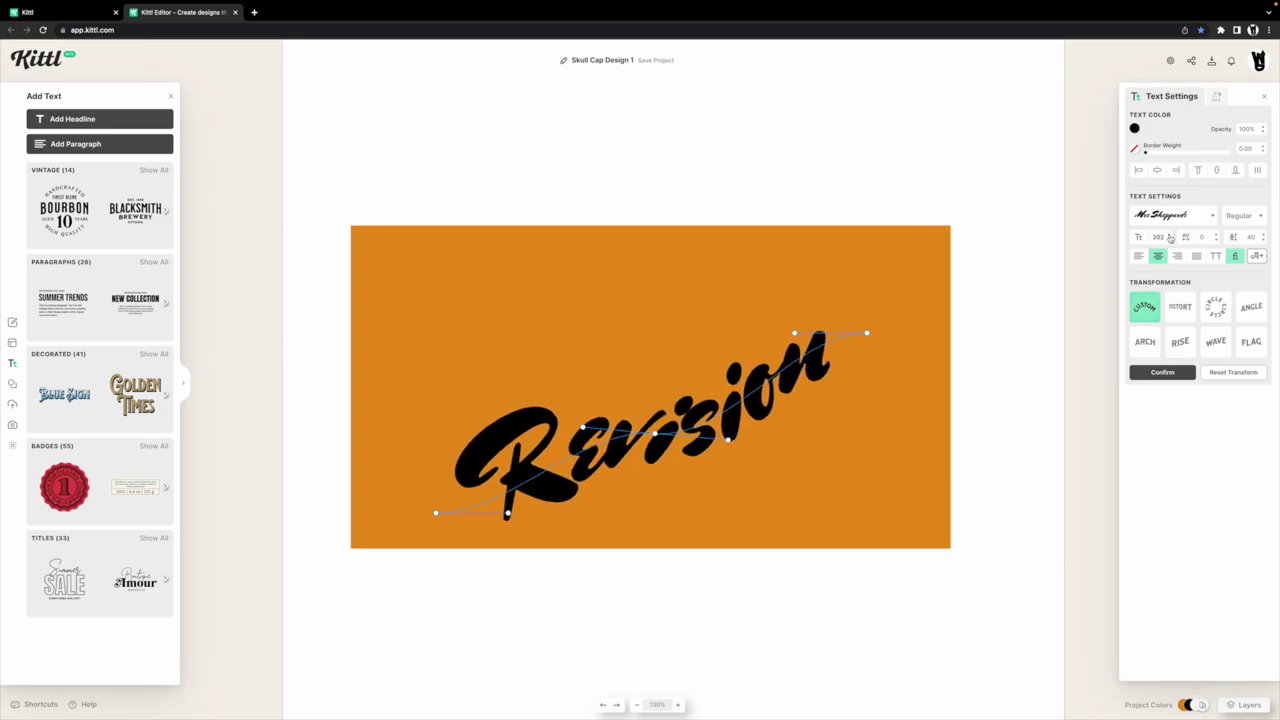
click(1170, 236)
click(1170, 236)
click(1170, 236)
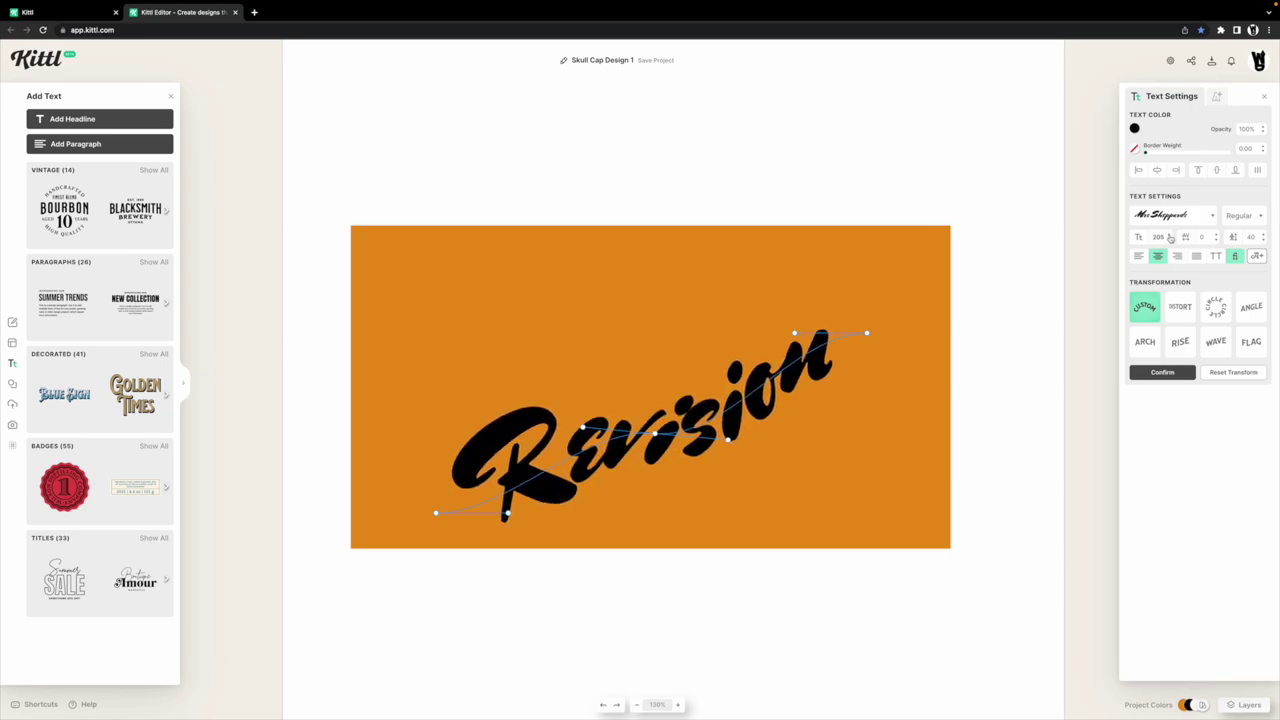
click(1170, 236)
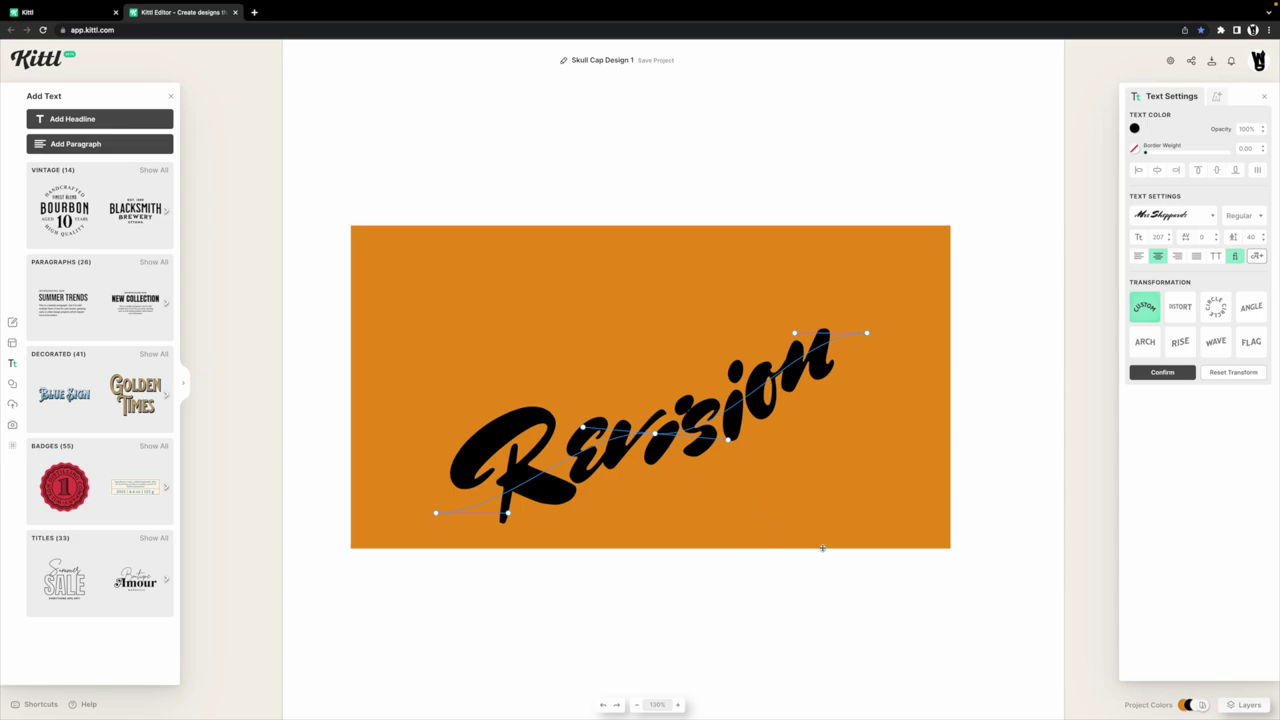
click(800, 584)
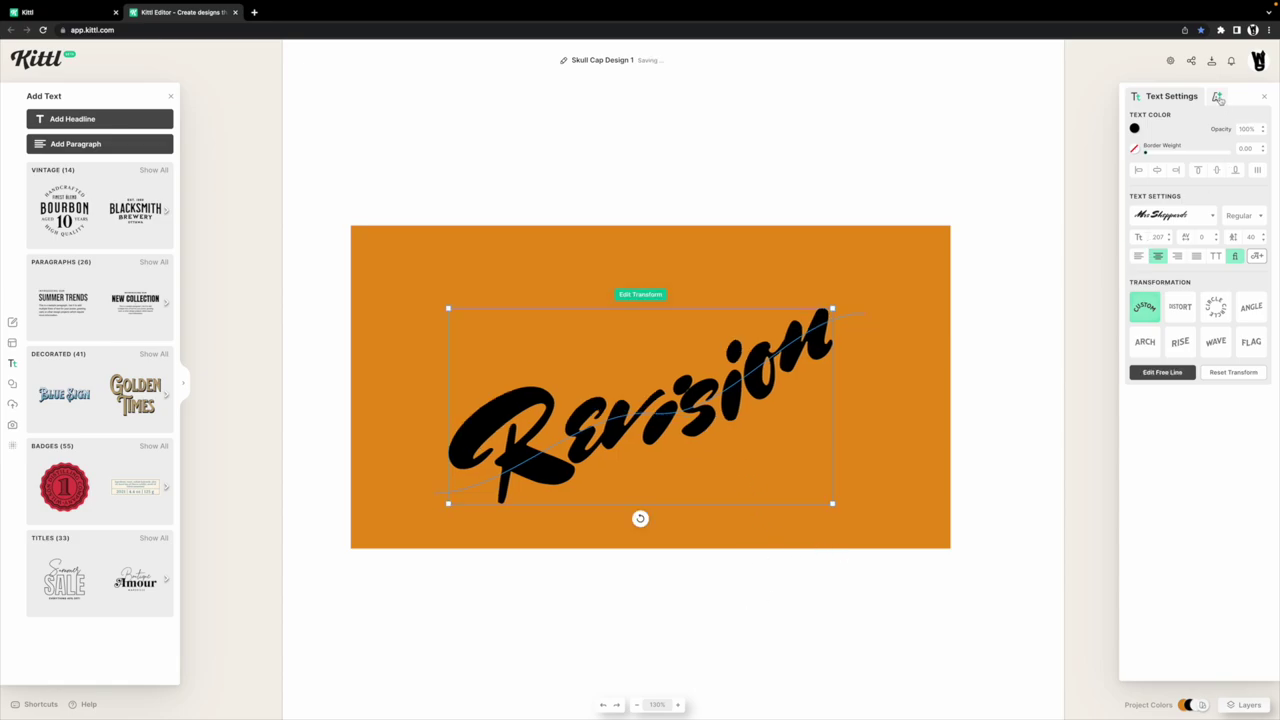
Apply Block Shadow shading to the Revision text with an offset of 2 and an angle of -88°.
click(1219, 97)
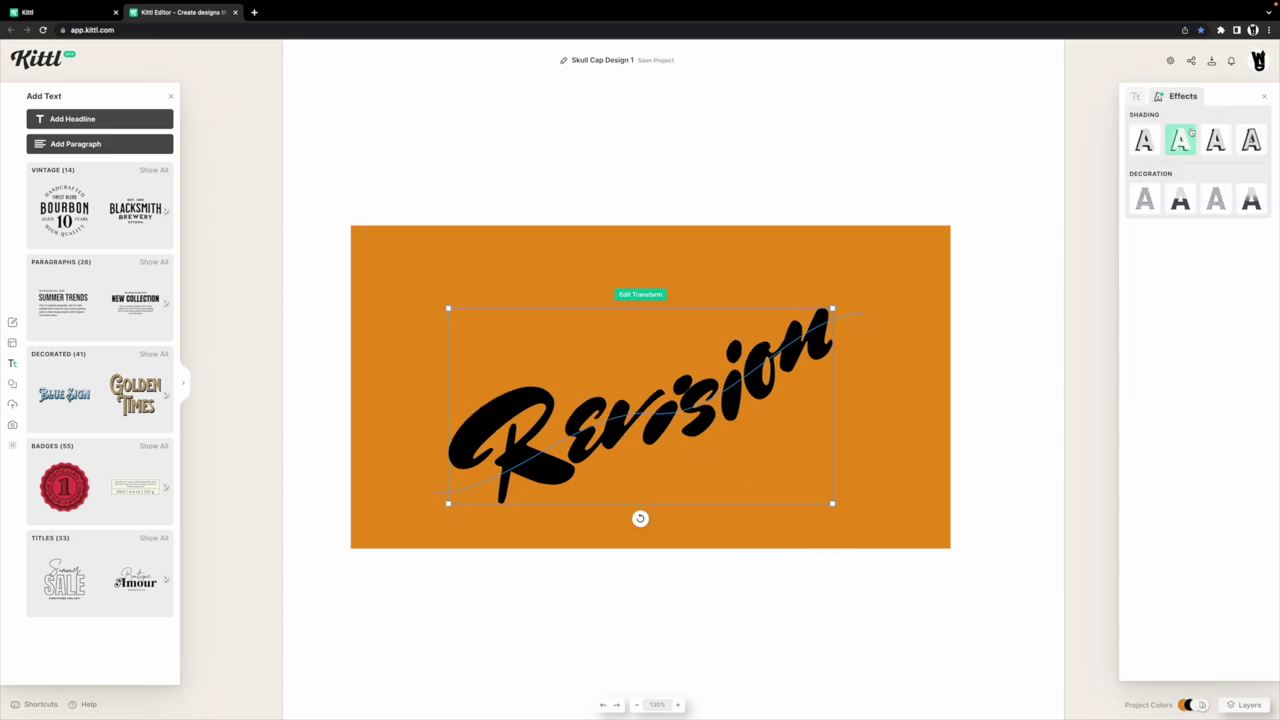
click(1146, 141)
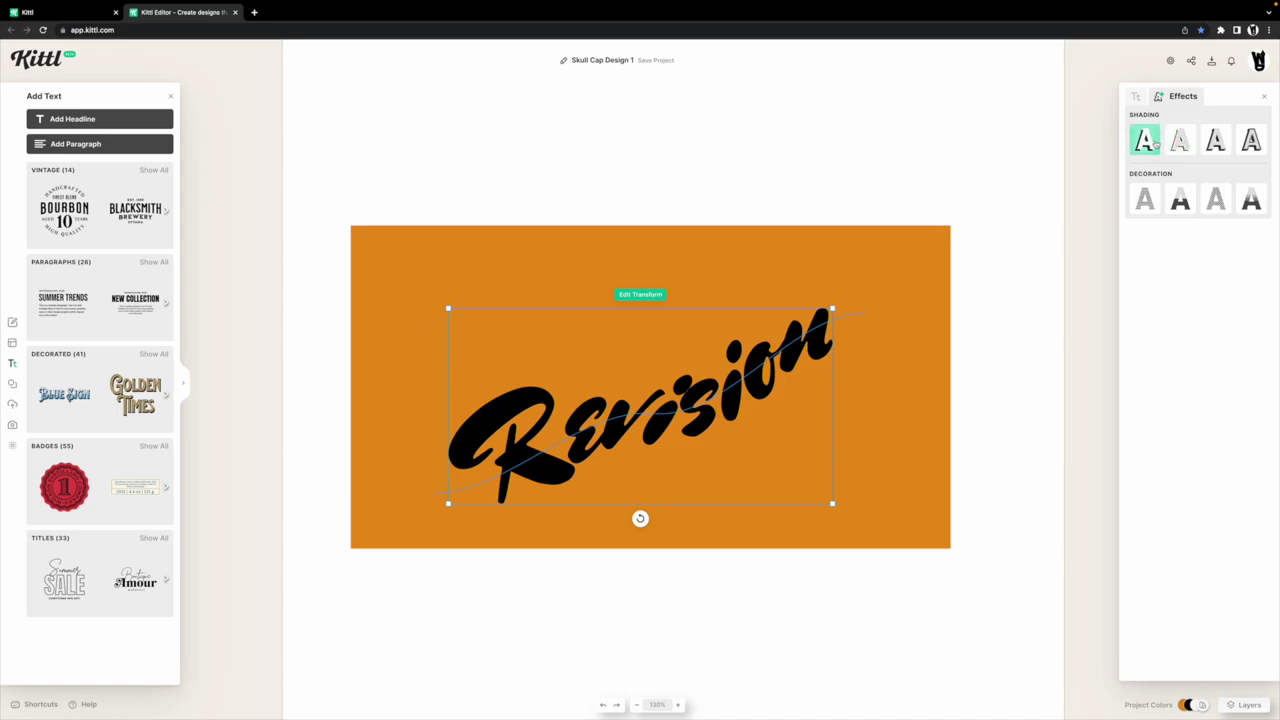
click(1203, 142)
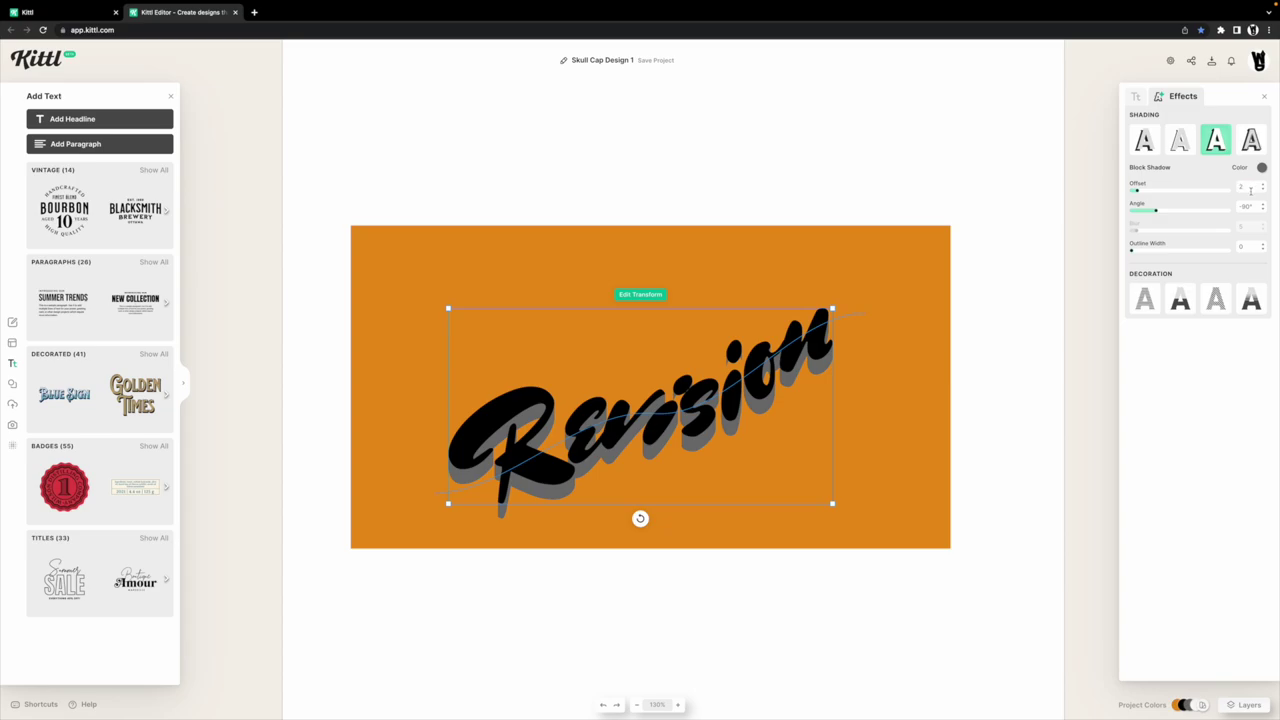
key(Tab)
text(-)
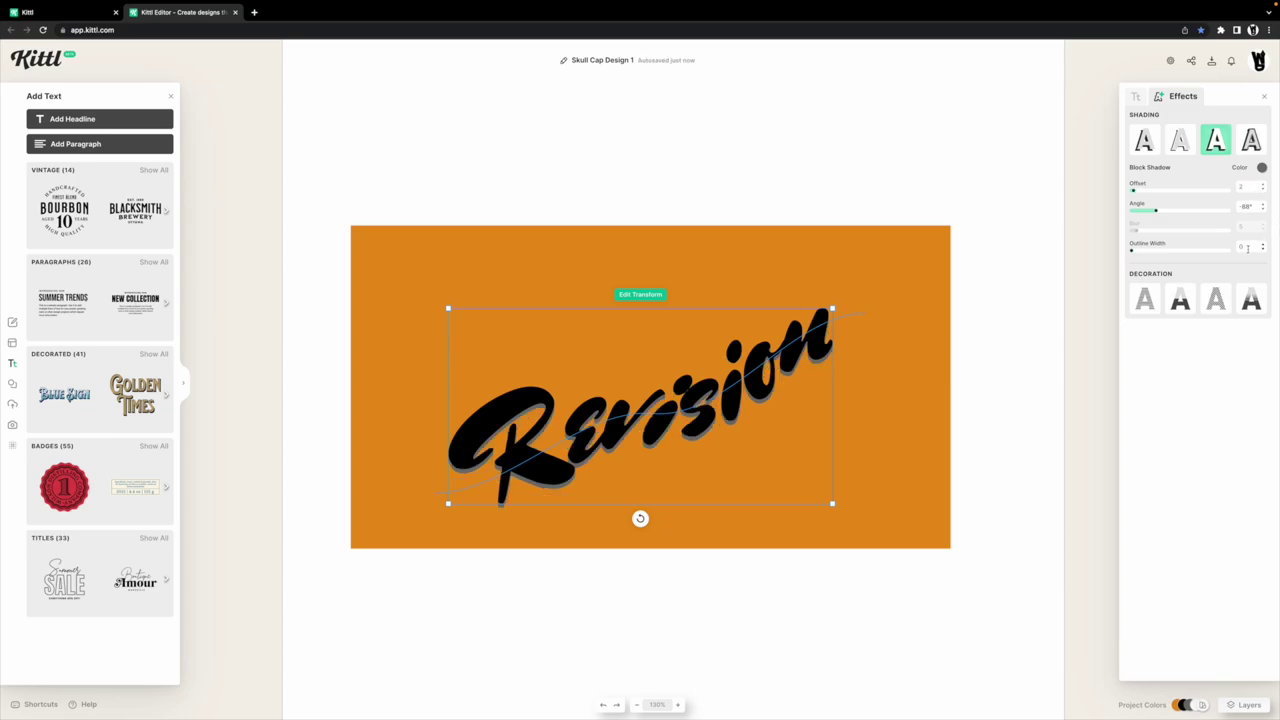
Set the block shadow's outline width to 5 and its colour to black.
click(1247, 249)
key(Return)
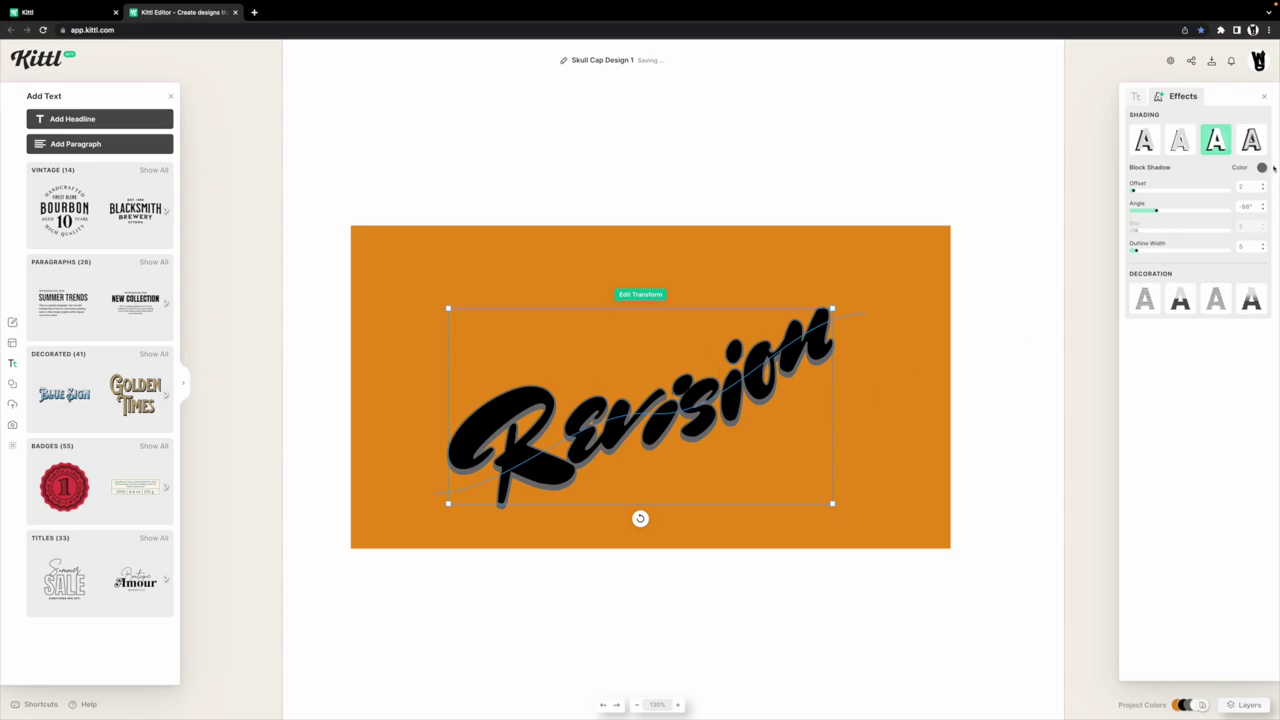
click(1262, 167)
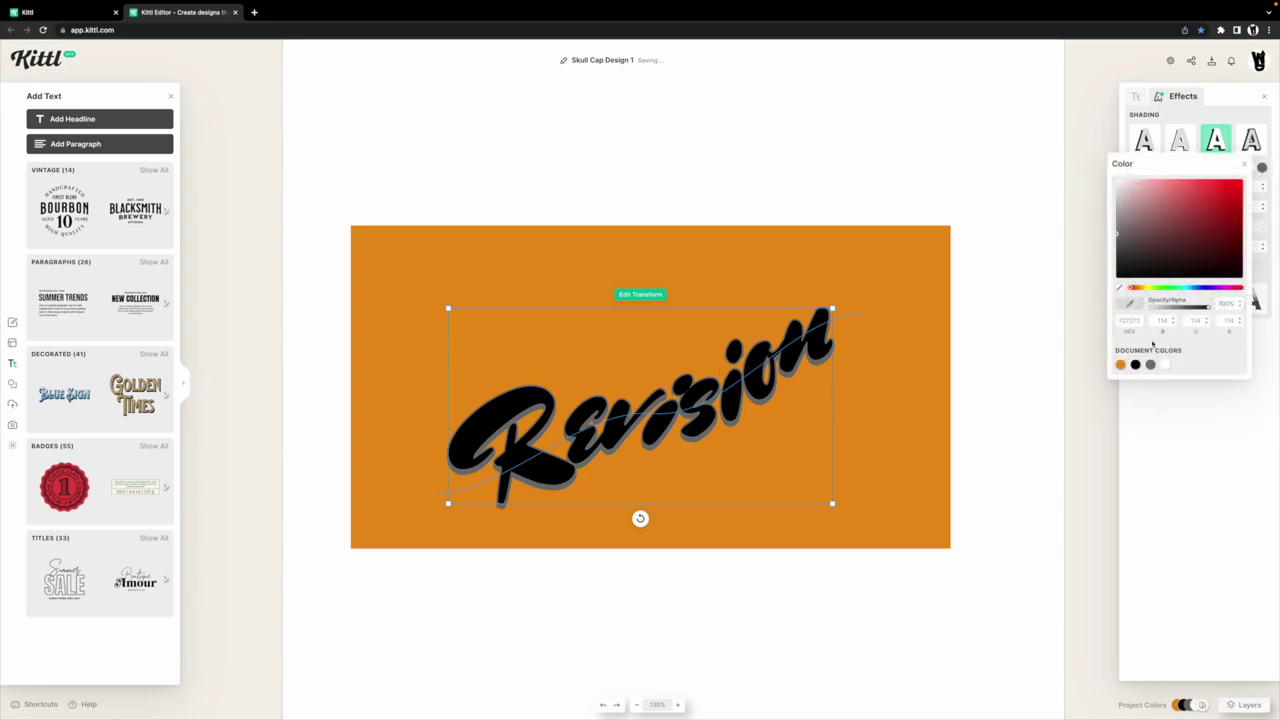
click(1135, 366)
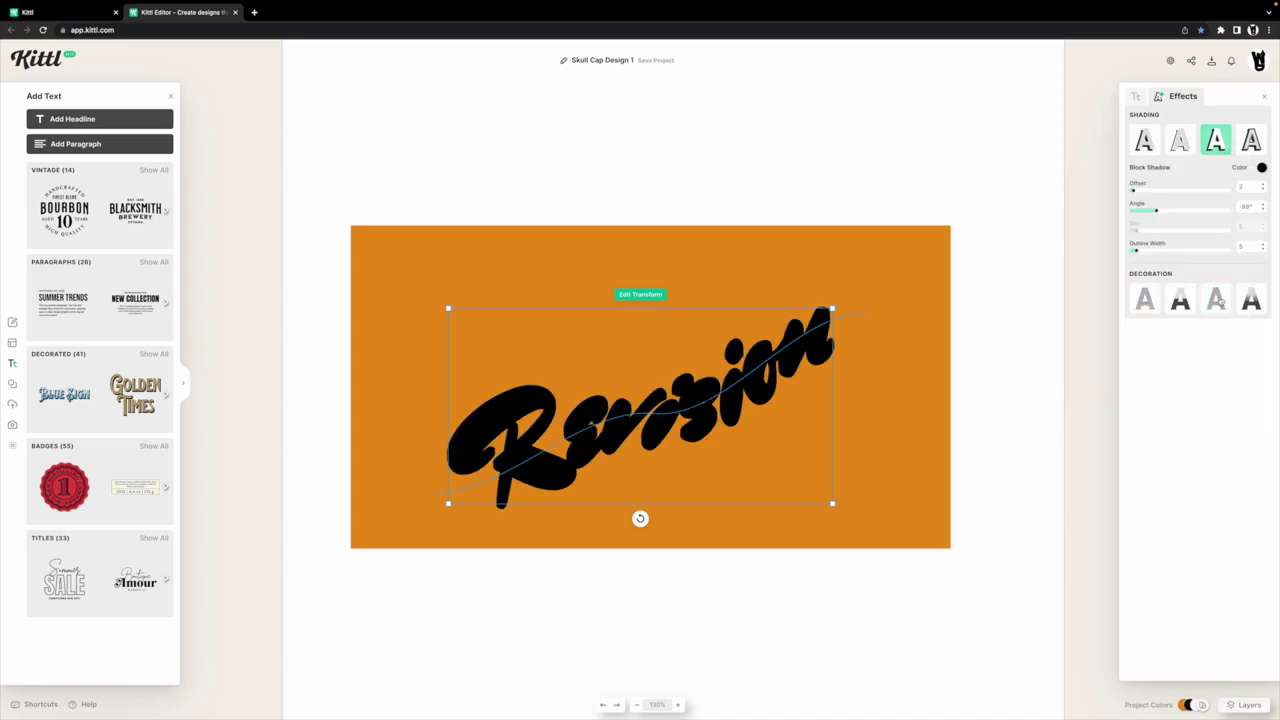
Apply the Fading Color Cut decoration to the Revision text and colour it a slightly lightened bright red.
click(1251, 310)
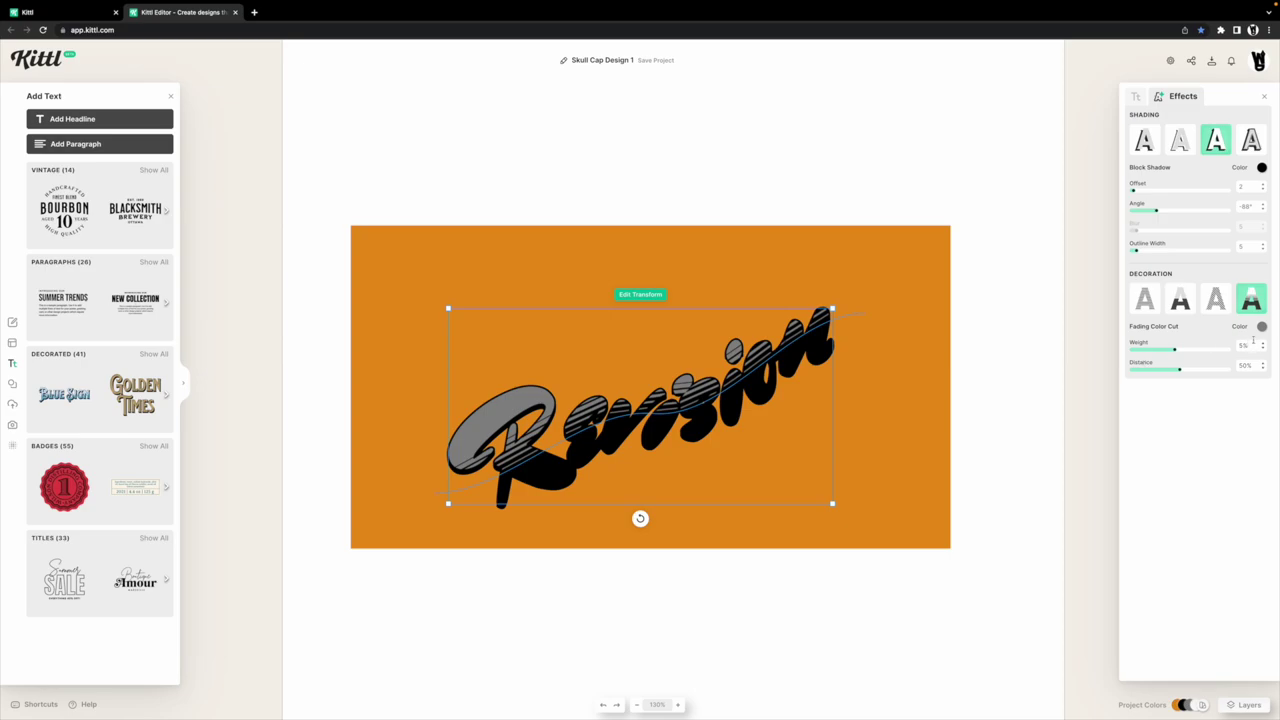
click(1262, 329)
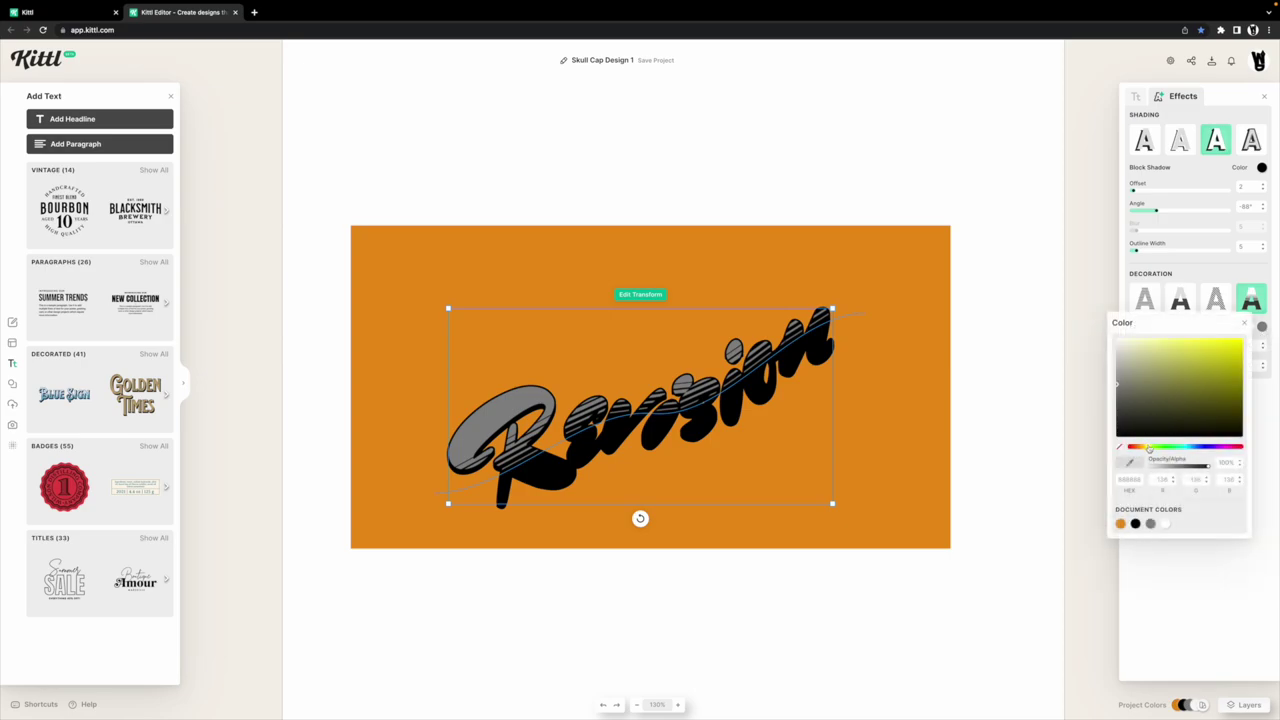
drag(1141, 450, 1126, 450)
click(1219, 343)
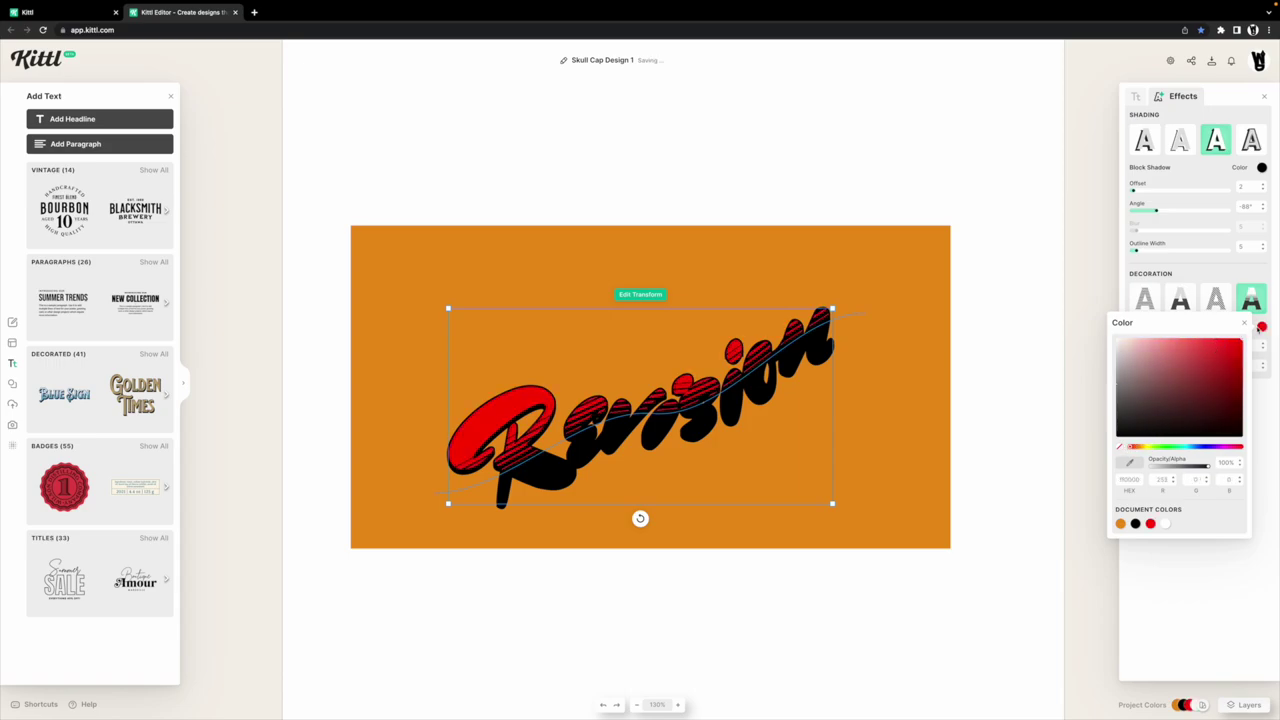
drag(1243, 345, 1213, 339)
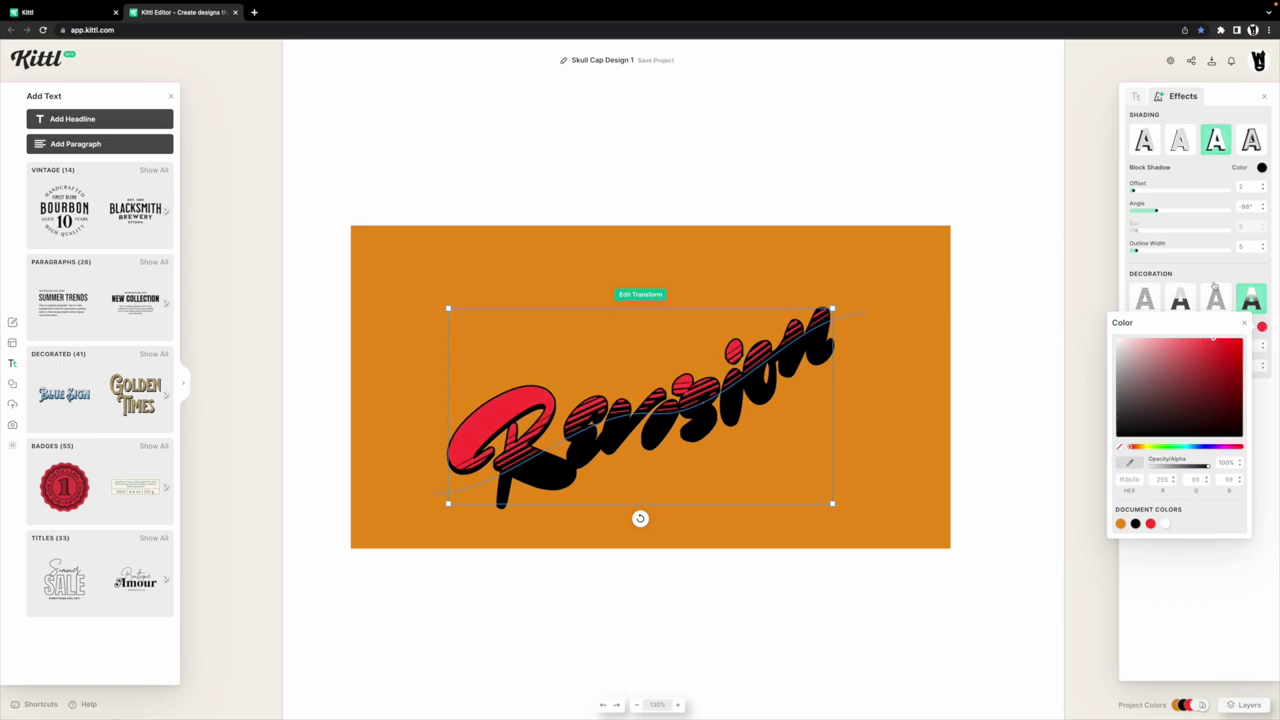
Try a muted red for the Revision text's shadow colour and return it to black.
click(1136, 96)
click(1149, 129)
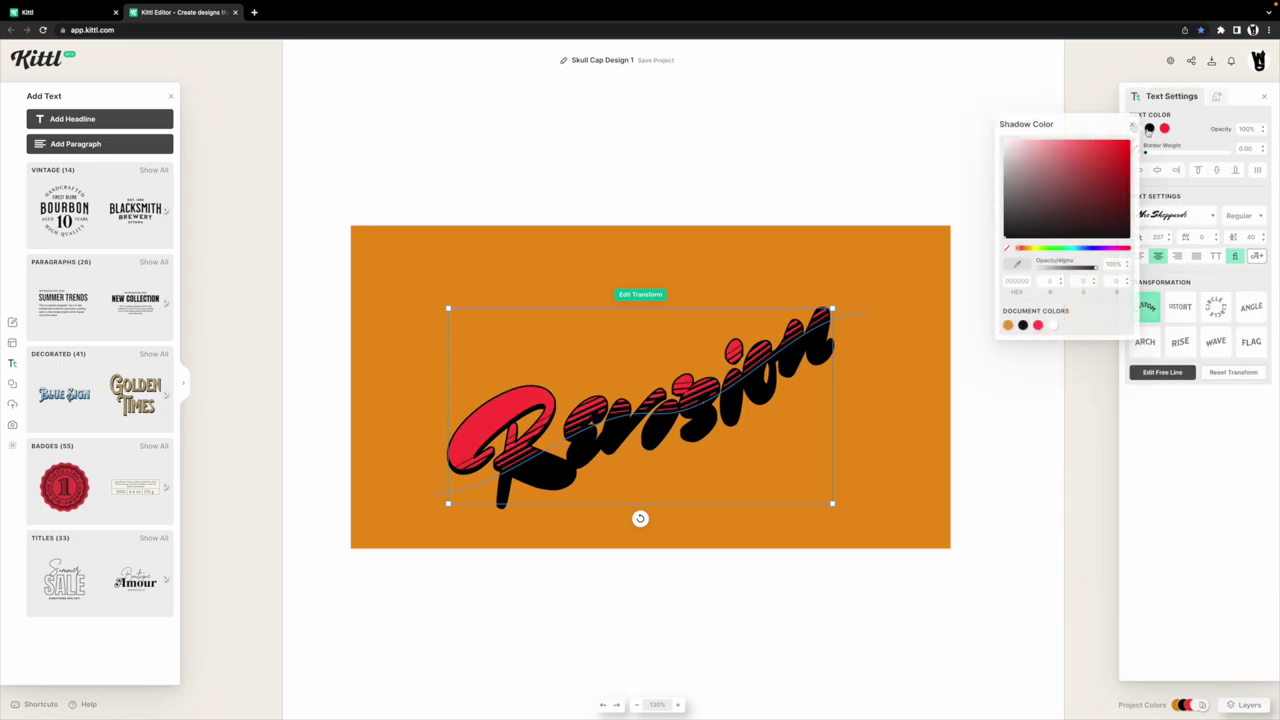
click(1091, 163)
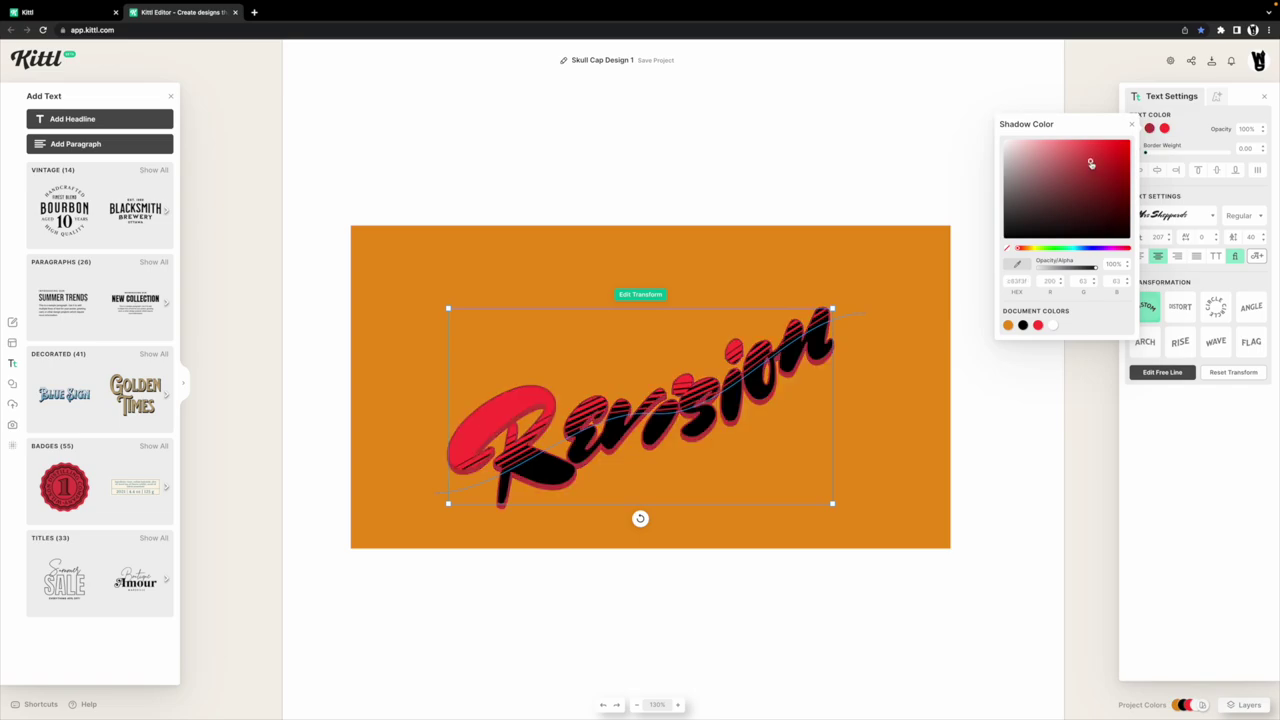
drag(1051, 204, 977, 280)
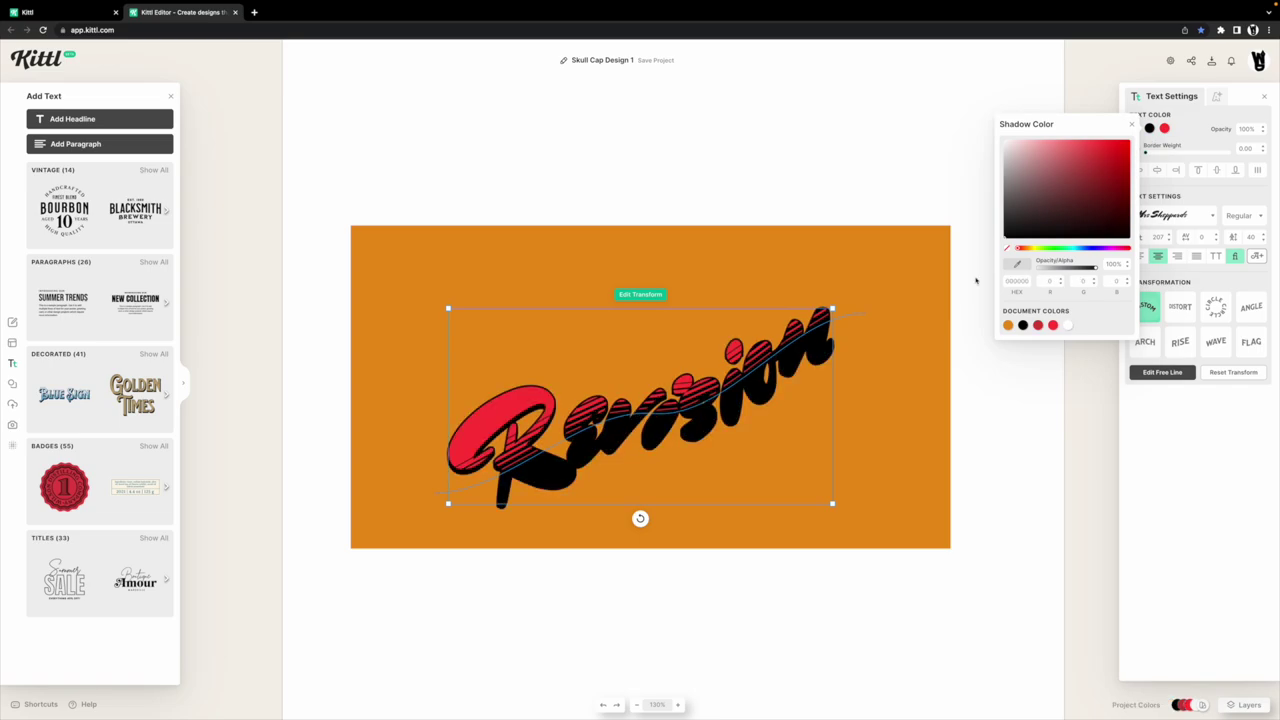
Set the Revision text's fill colour to a pale yellow.
click(1131, 124)
click(1136, 129)
click(1087, 167)
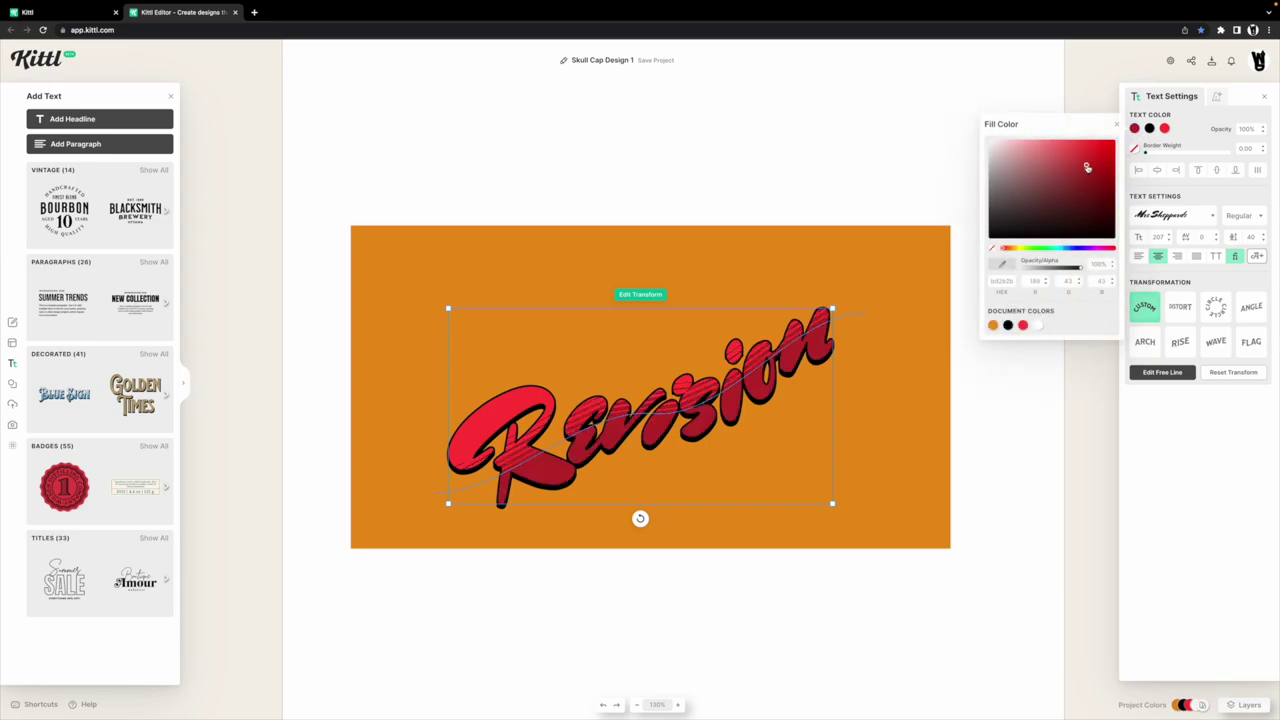
click(1018, 249)
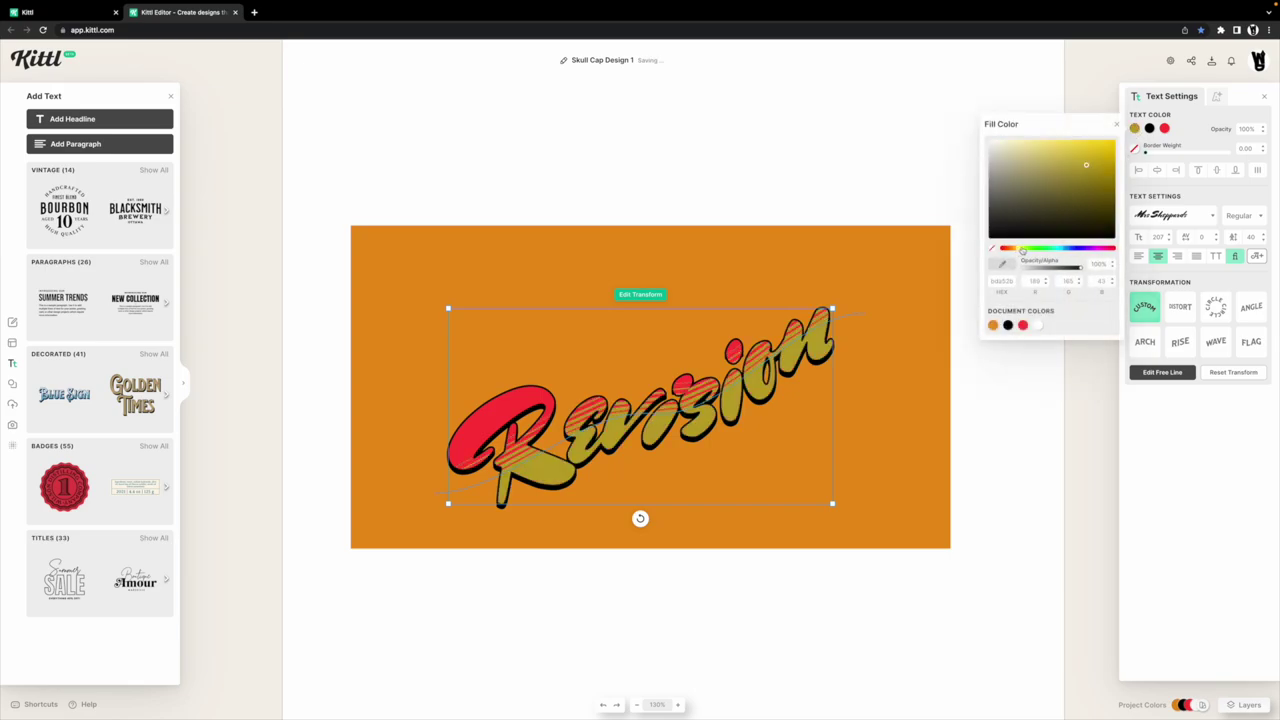
drag(1022, 250, 1018, 251)
drag(1072, 196, 1125, 120)
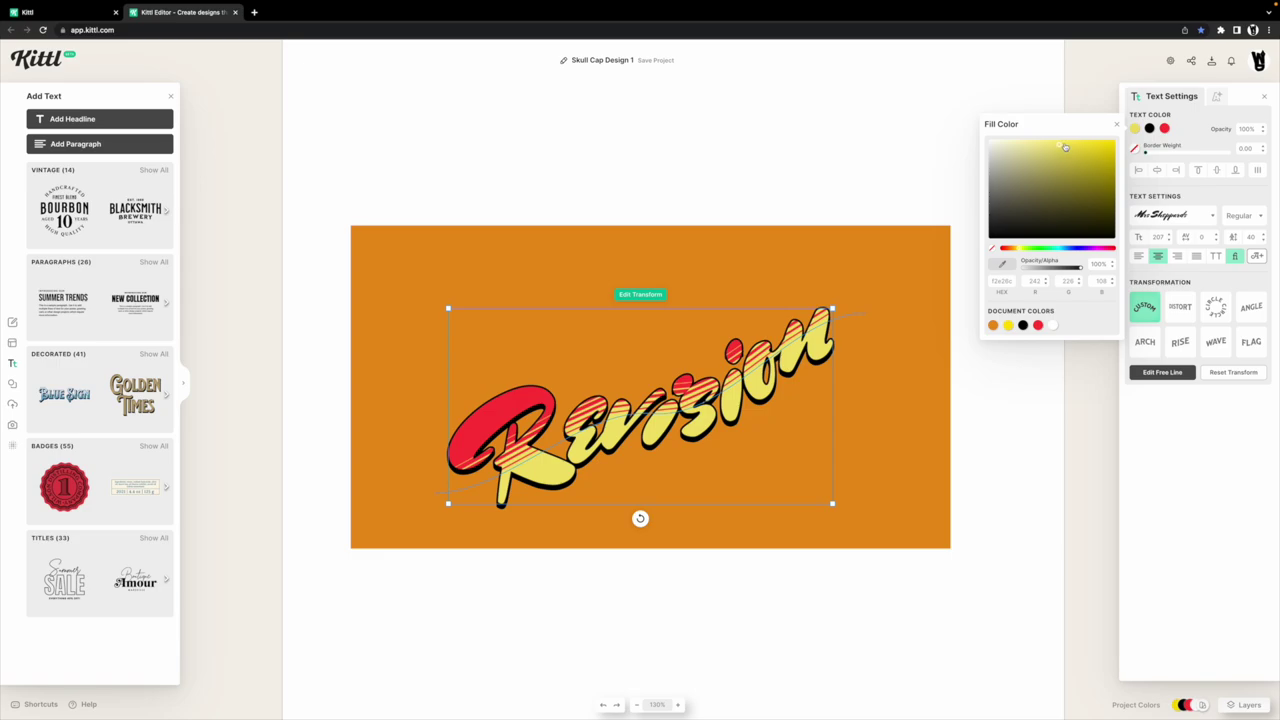
click(1035, 477)
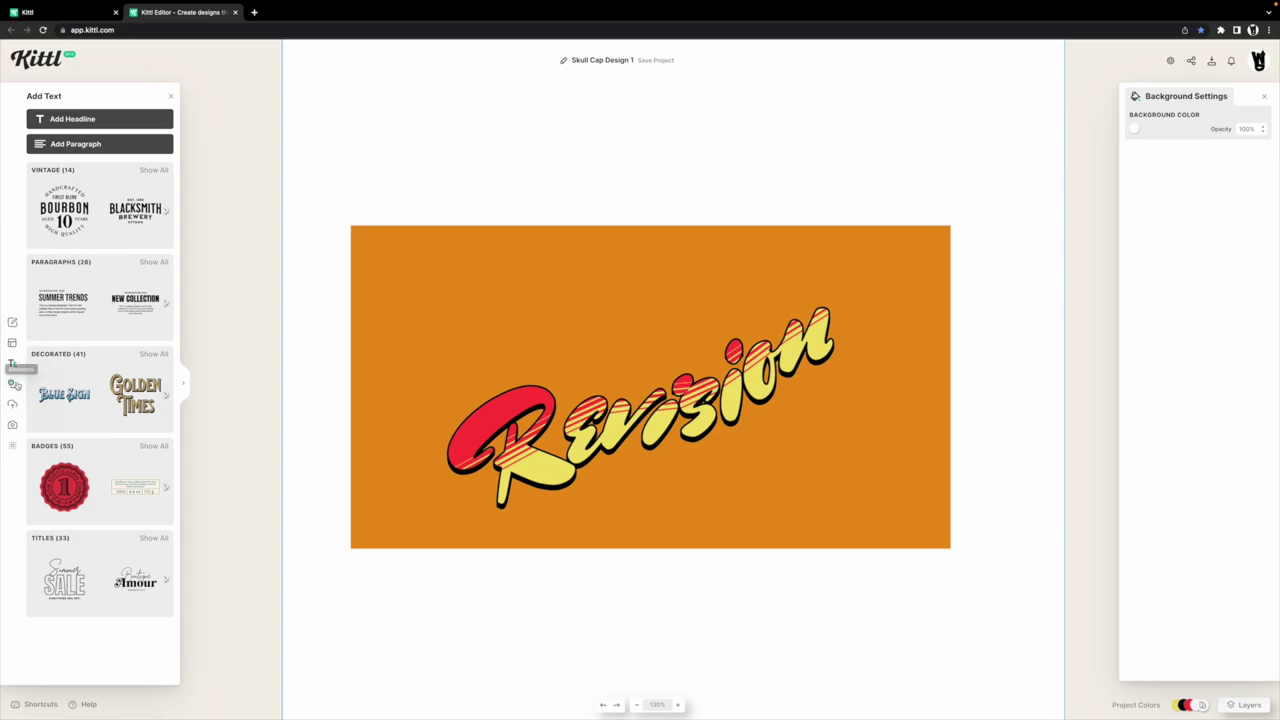
Search the elements library for "flames".
click(13, 383)
click(100, 118)
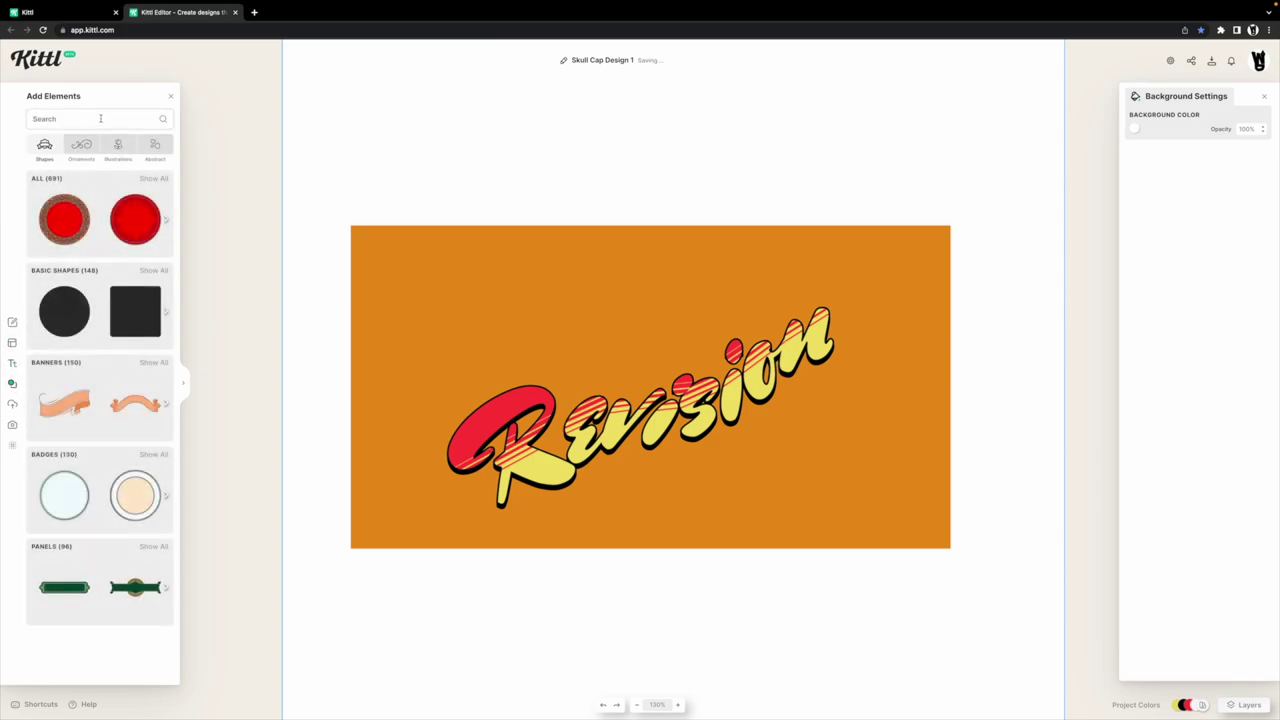
text(flames)
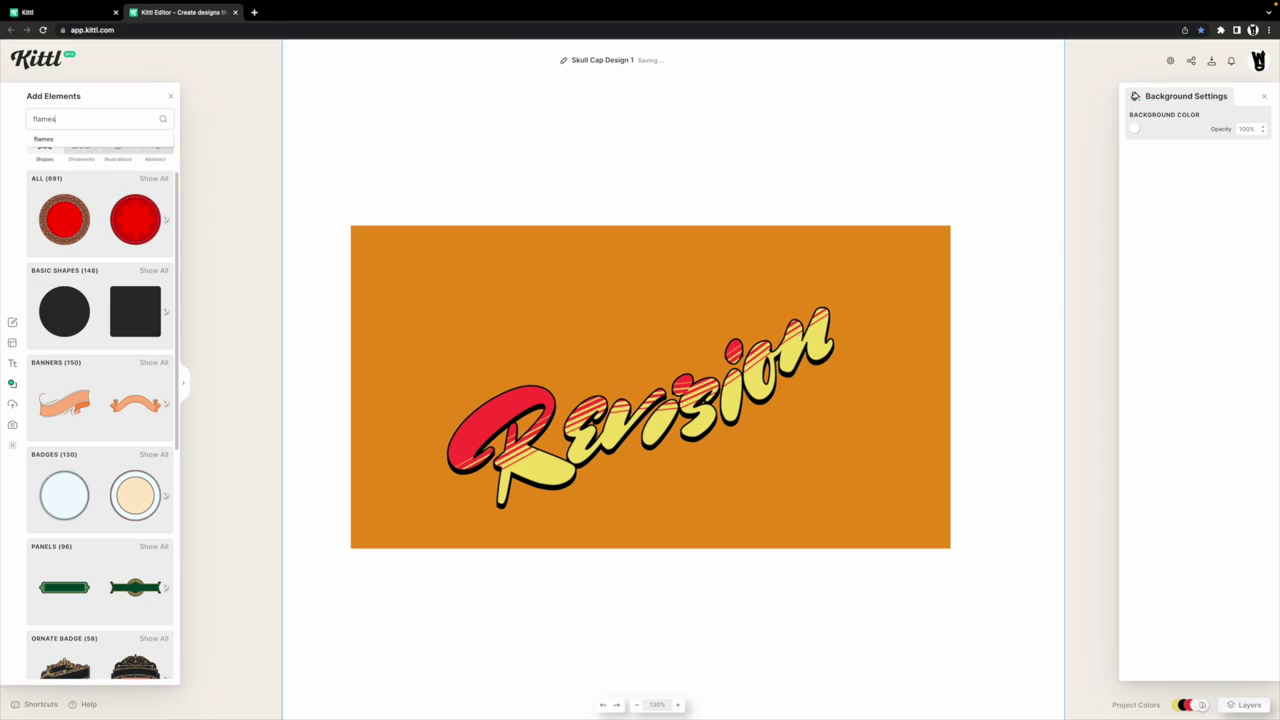
click(72, 136)
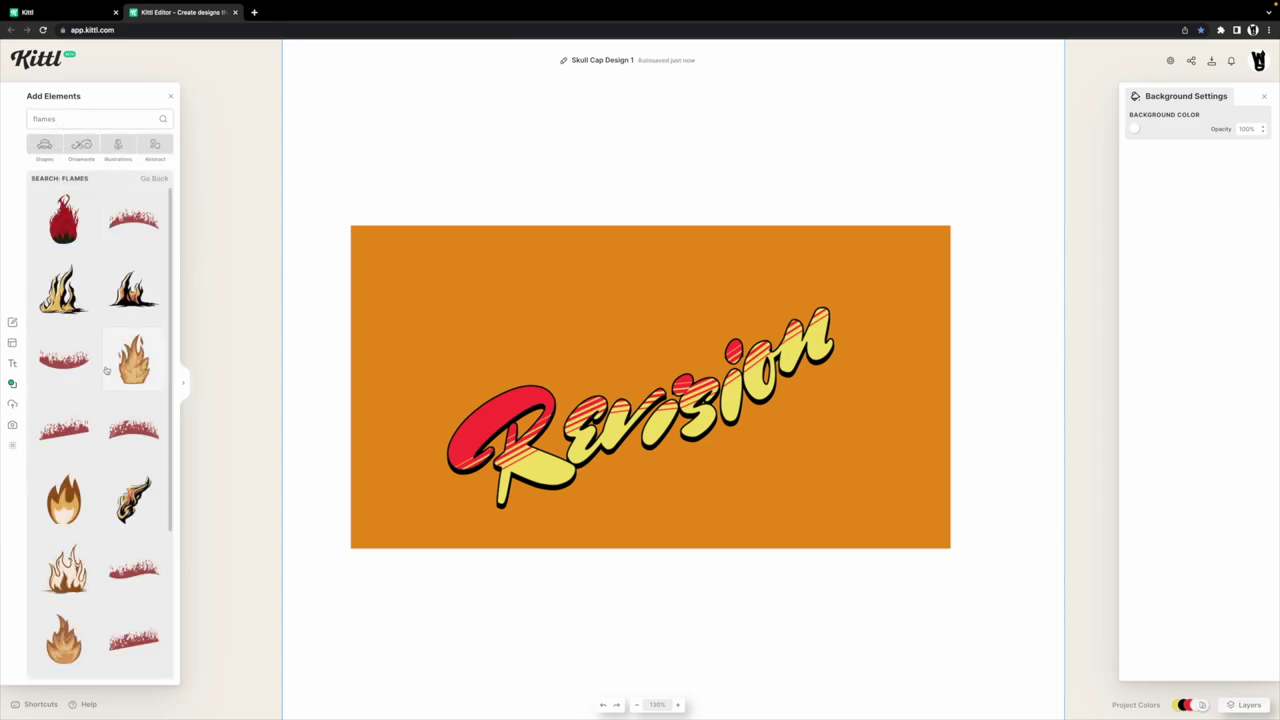
Place the flaming yellow-circle illustration tilted behind the Revision text and recolour its circle black.
scroll(104, 375, down, 1)
scroll(104, 375, down, 1)
scroll(104, 375, down, 3)
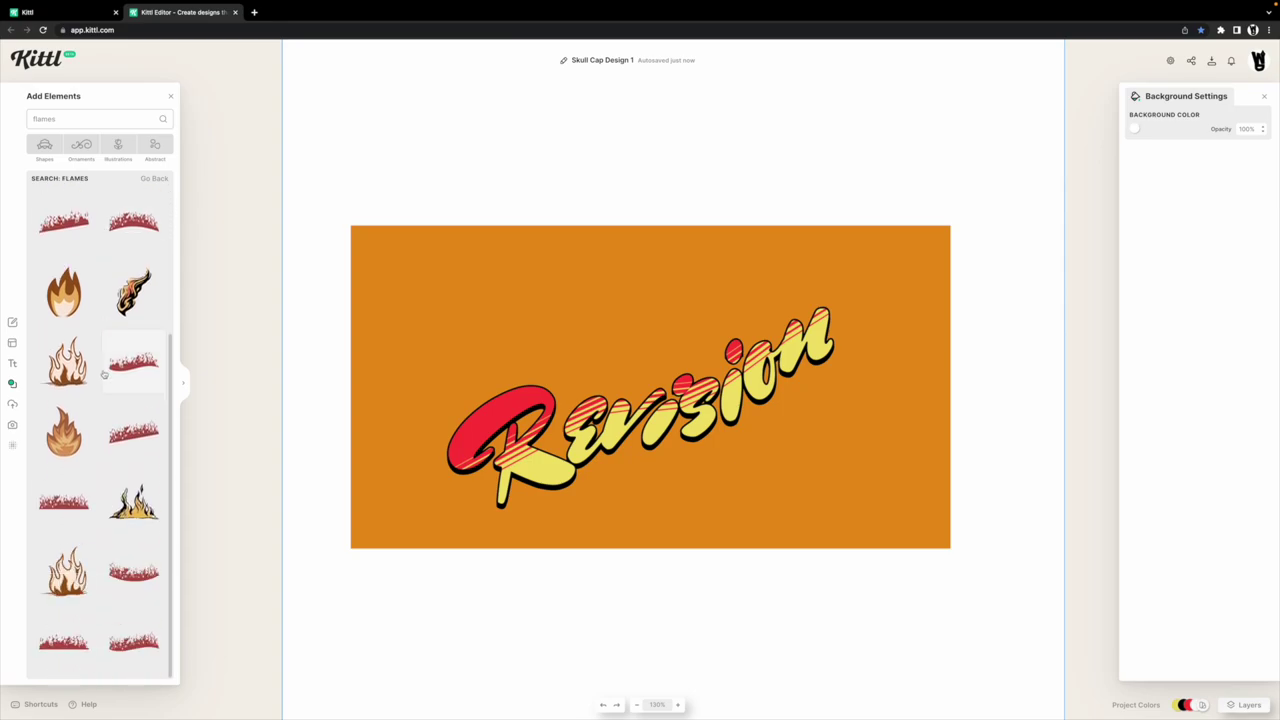
scroll(104, 374, down, 6)
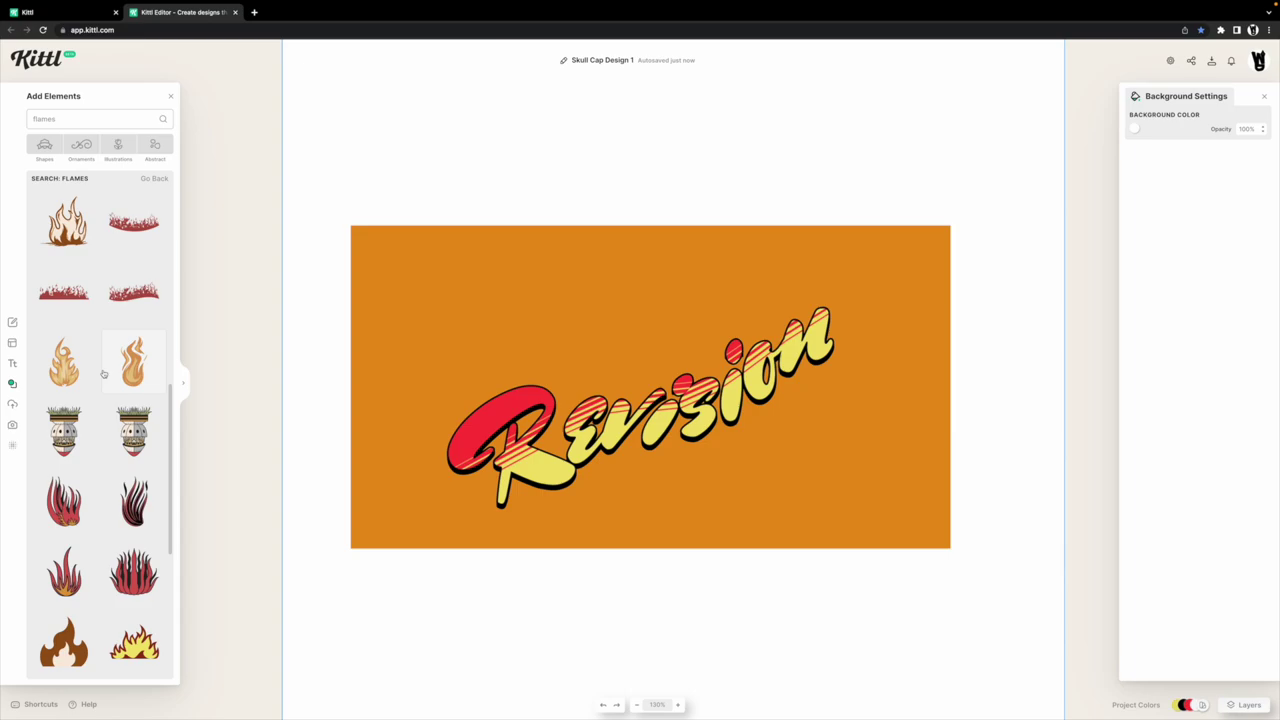
scroll(103, 373, down, 6)
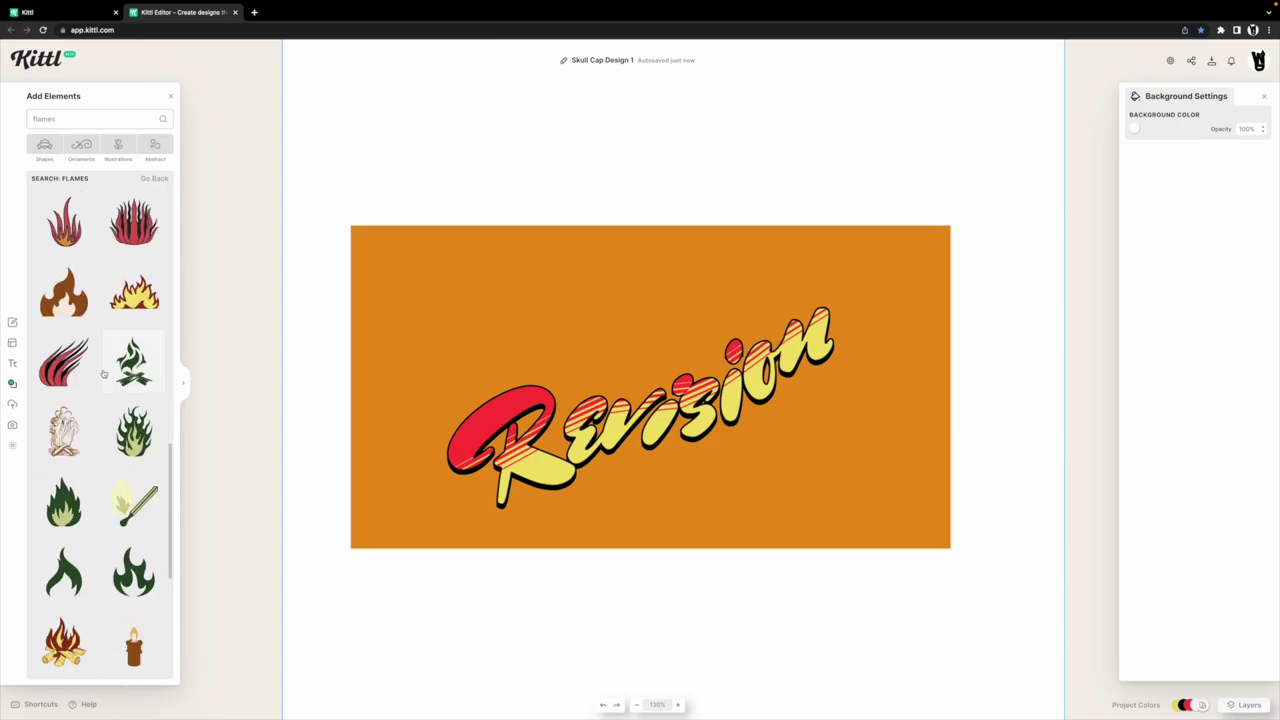
scroll(103, 374, down, 1)
scroll(103, 373, down, 1)
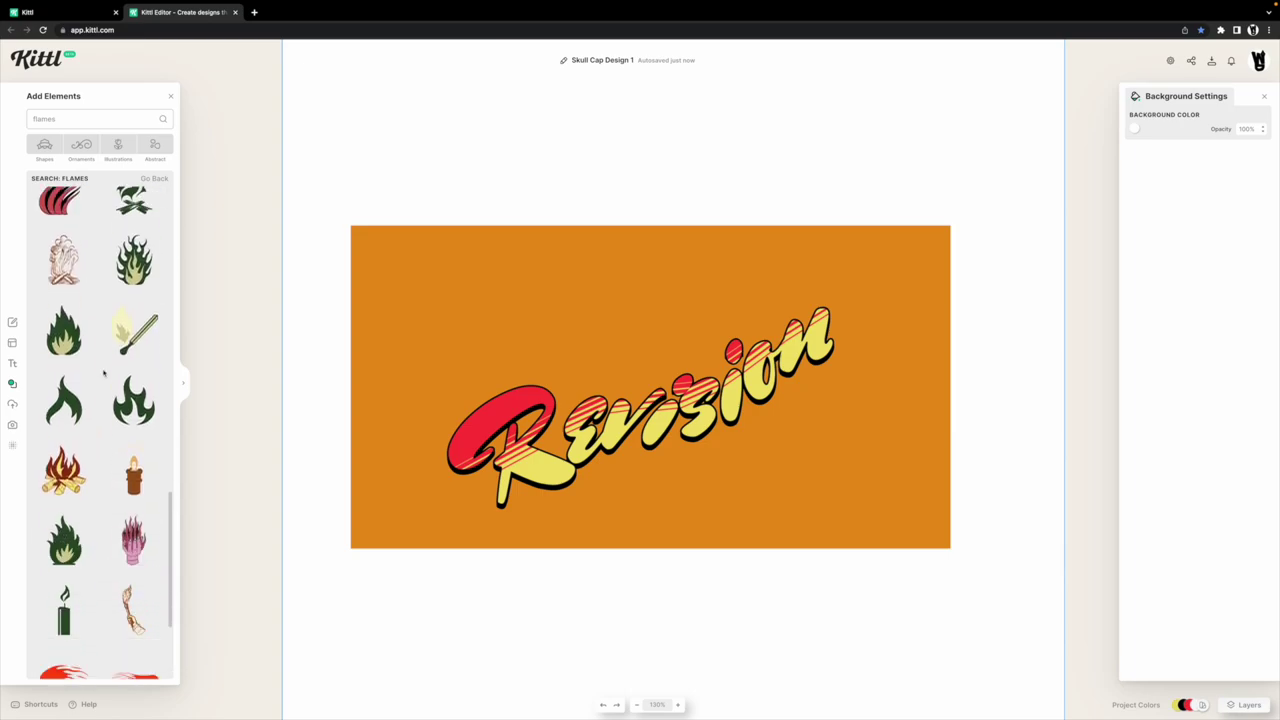
scroll(103, 373, down, 1)
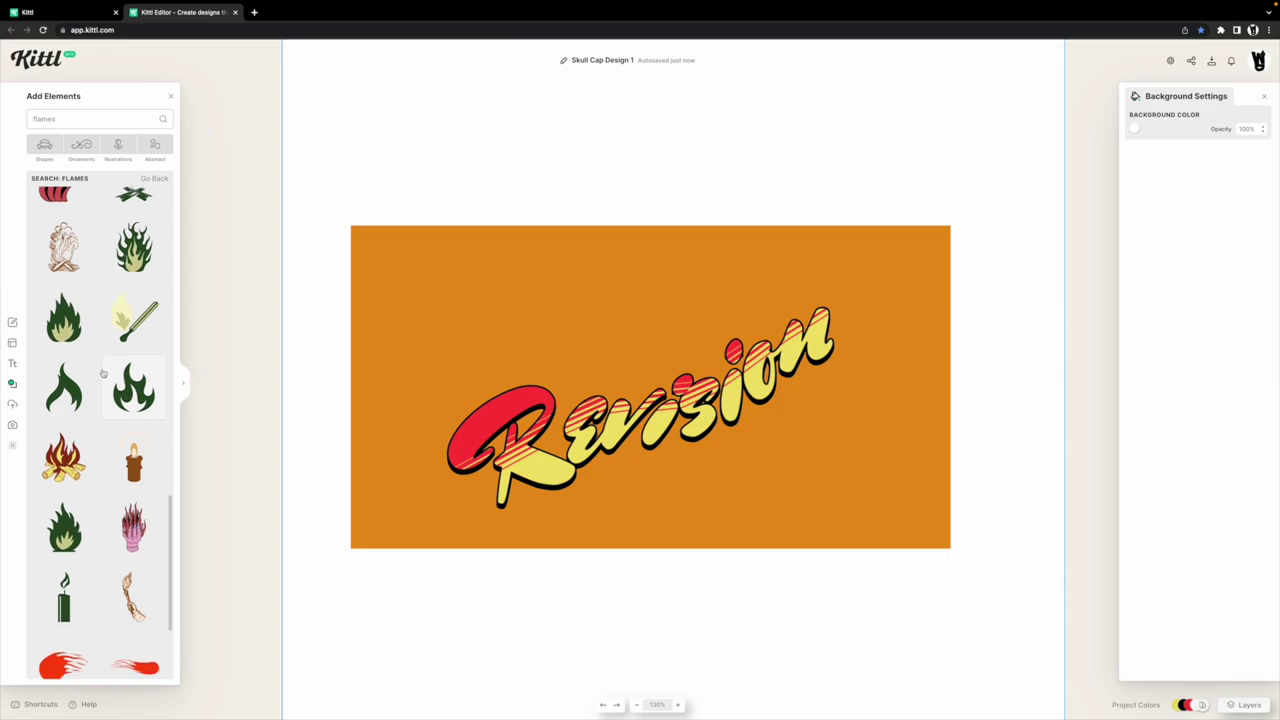
scroll(103, 373, down, 2)
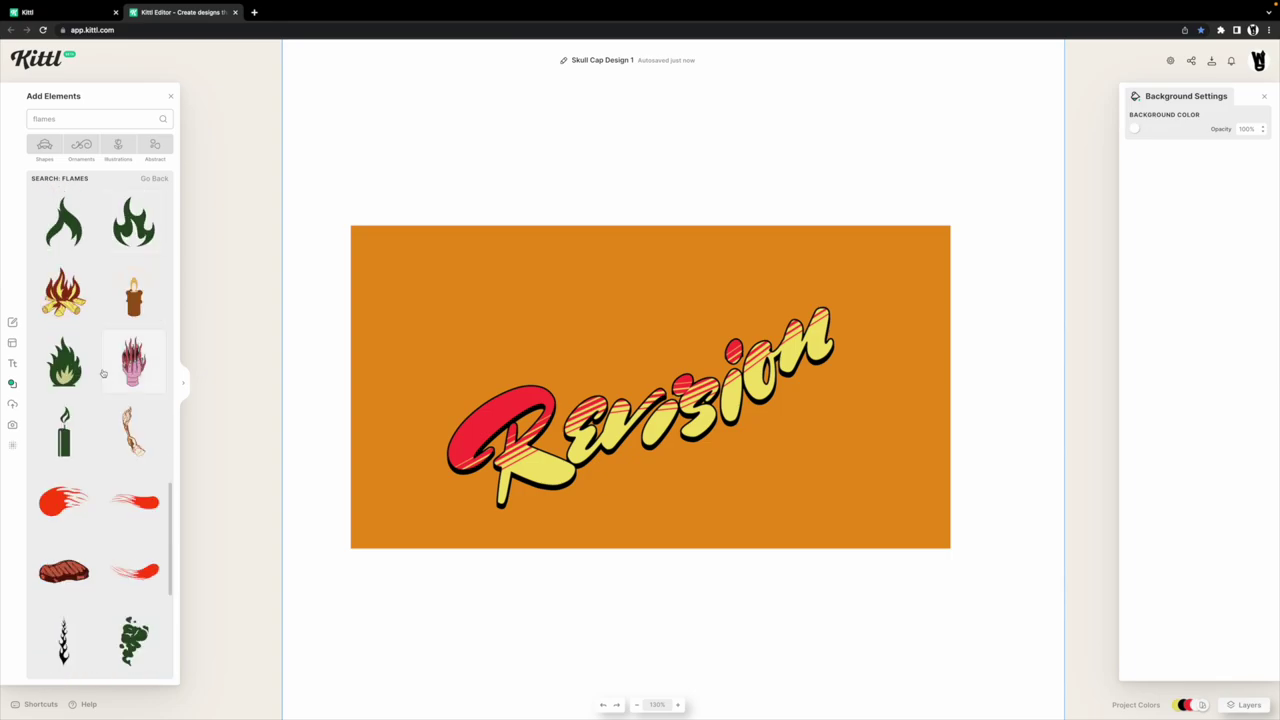
drag(640, 483, 663, 482)
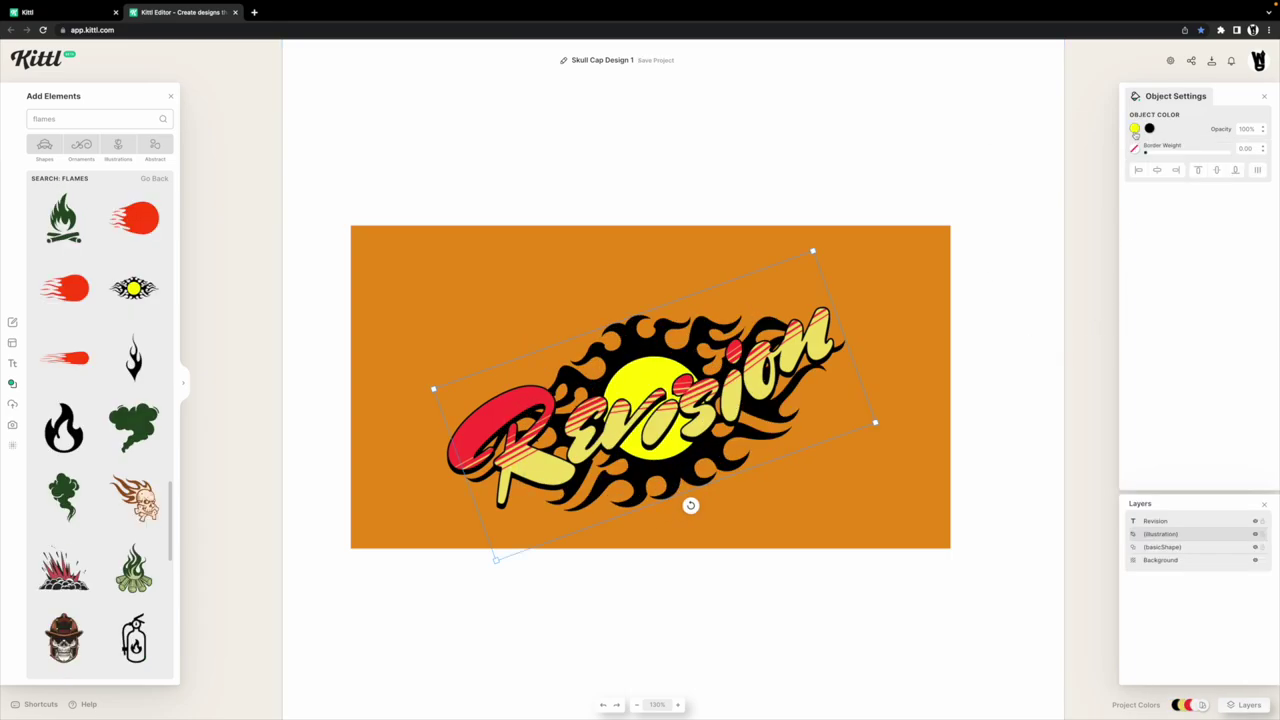
click(1135, 129)
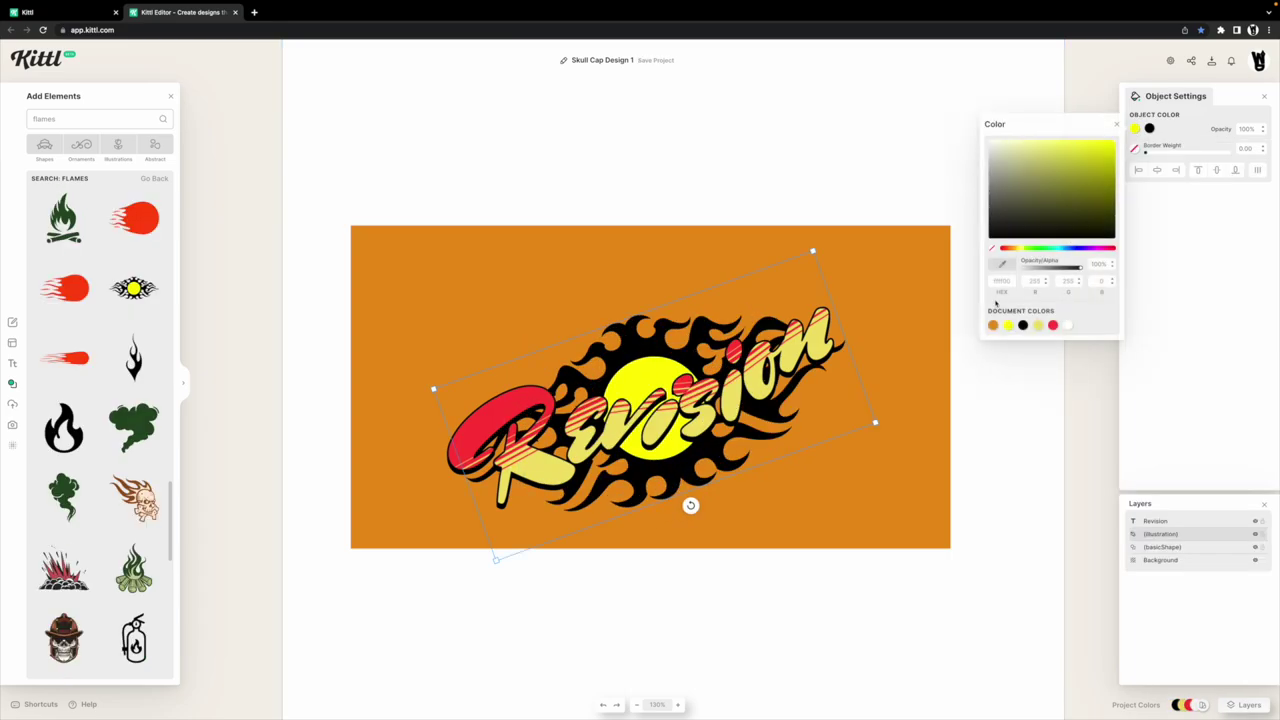
click(1022, 325)
Add the slanted strip of flames from the search results, colour it black and move its layer beneath the Revision text.
scroll(130, 336, up, 5)
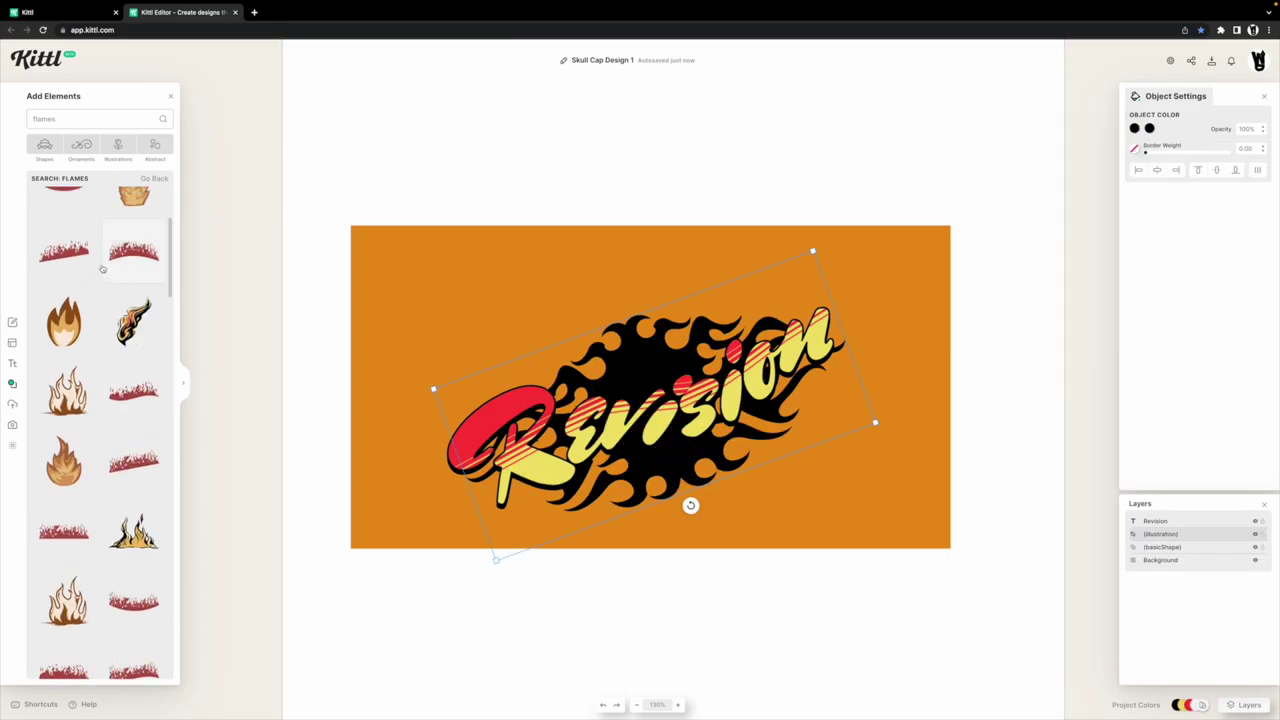
scroll(99, 311, up, 2)
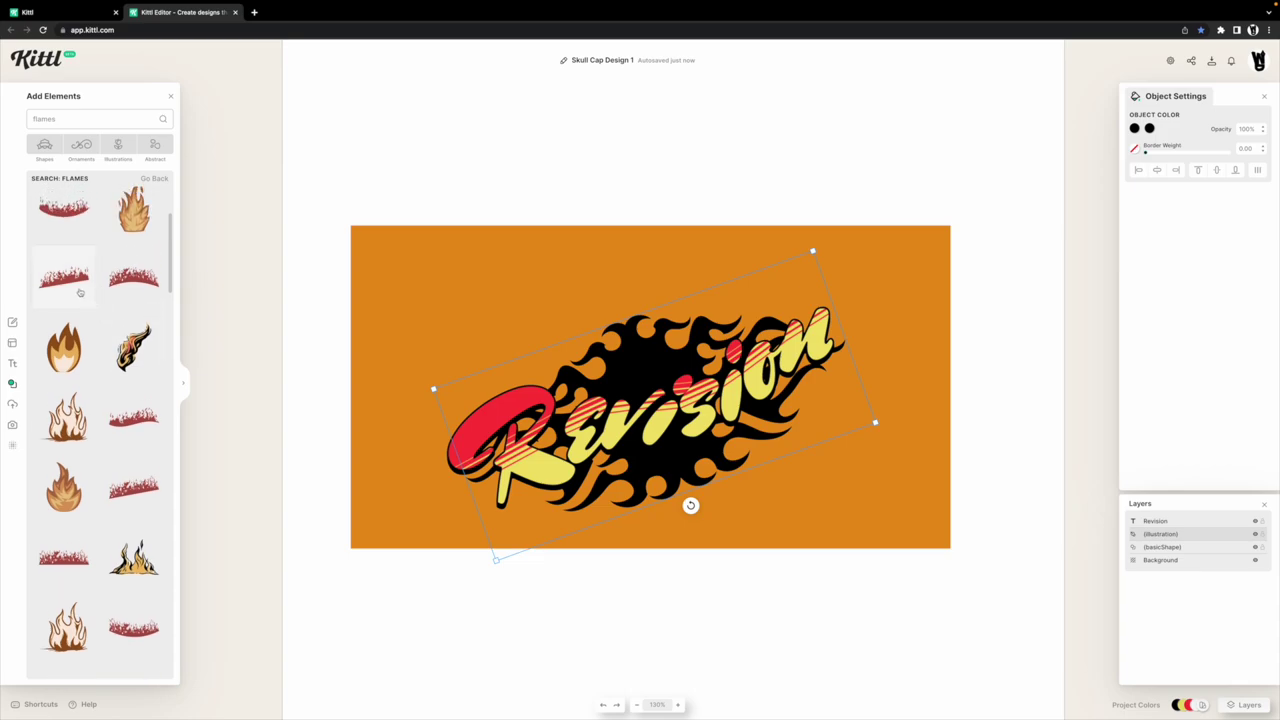
click(80, 292)
click(1008, 325)
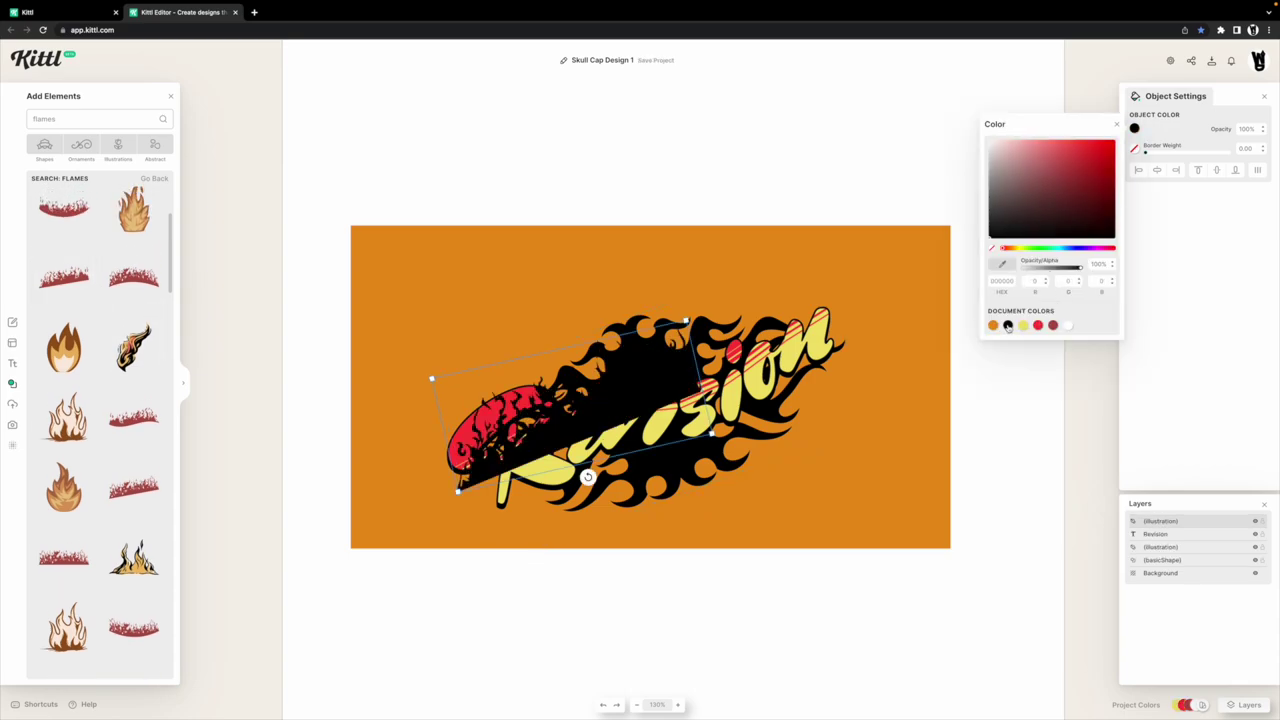
click(657, 389)
click(657, 389)
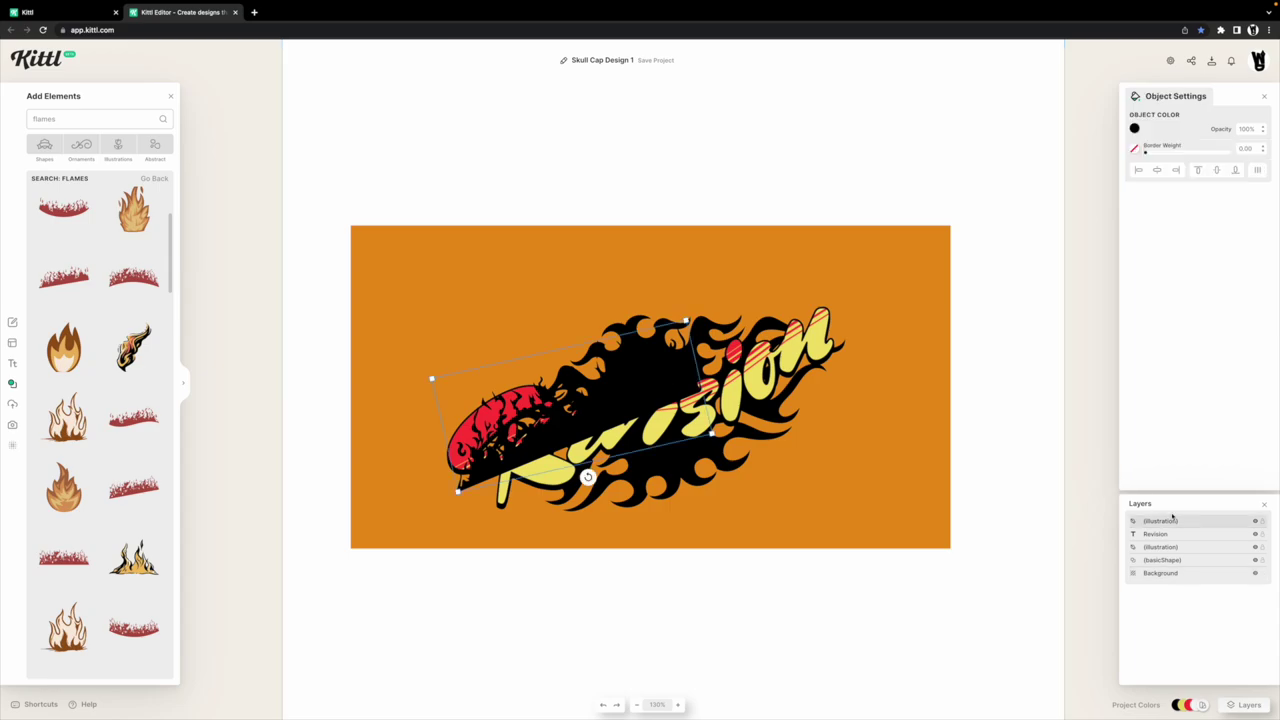
drag(1172, 519, 1163, 540)
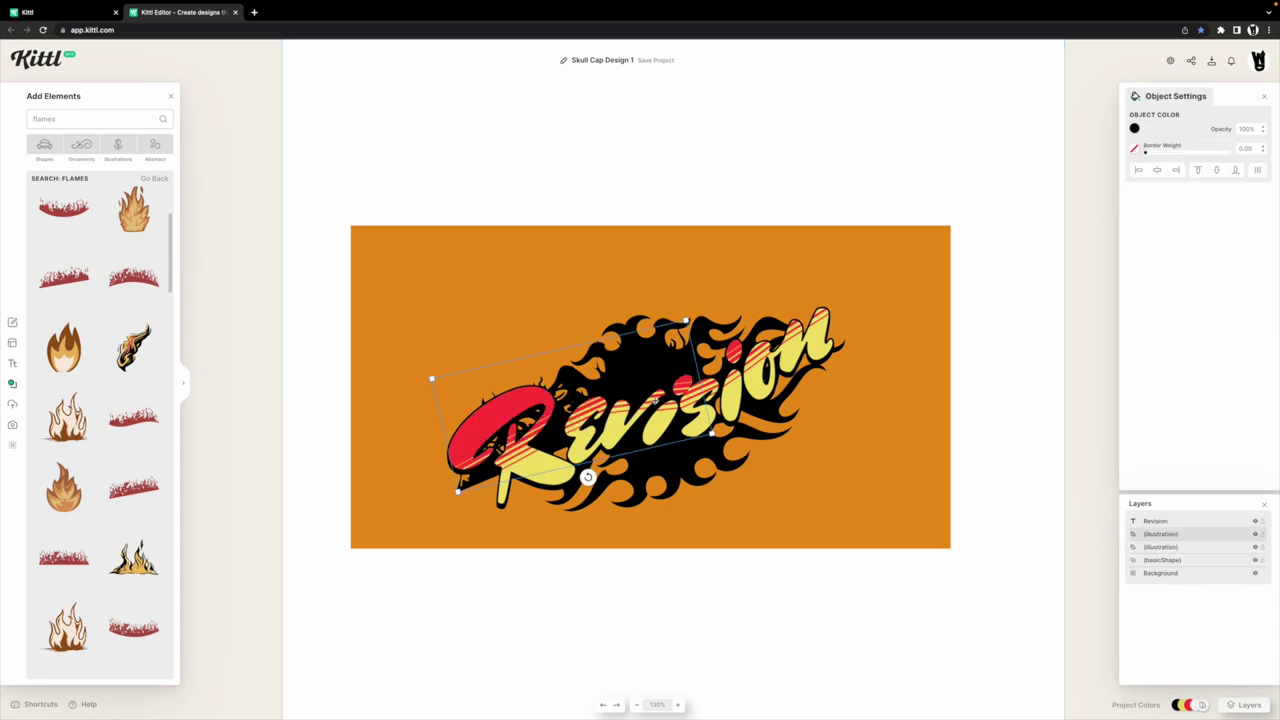
Delete the flaming circle and place a second flame strip, rotated upside down, below the first behind the Revision text.
drag(684, 424, 815, 338)
drag(727, 302, 726, 338)
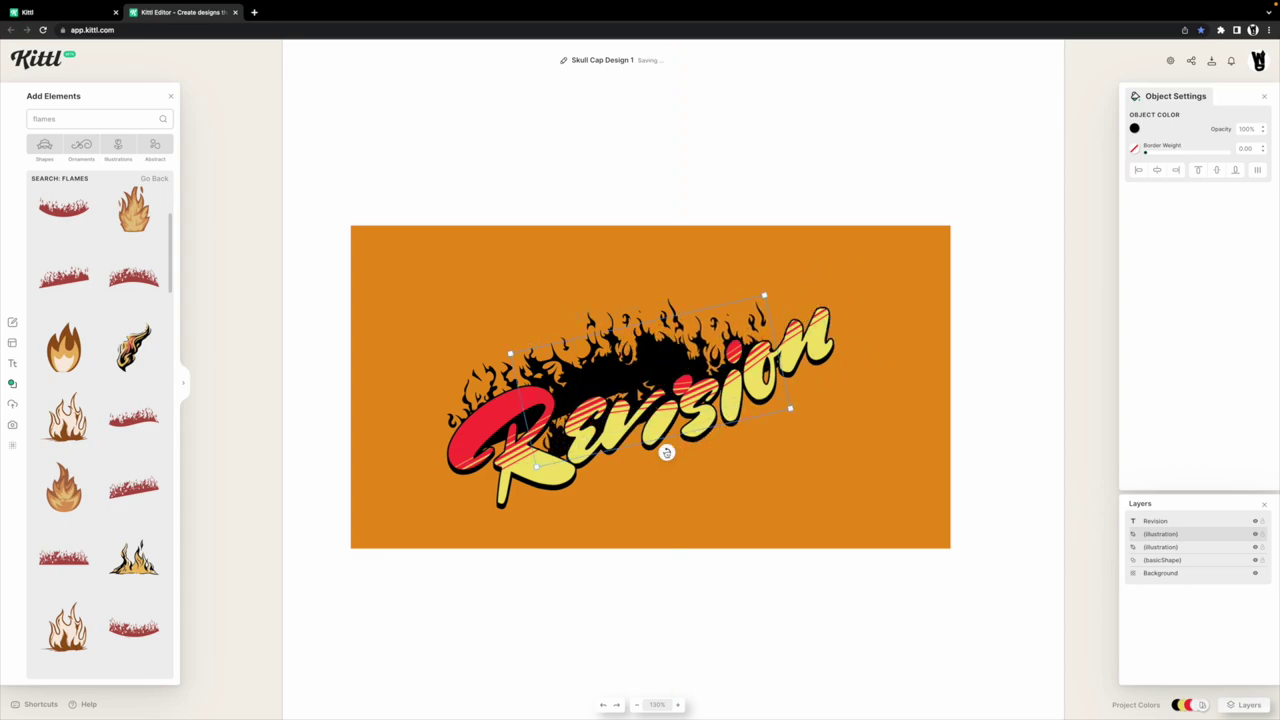
drag(666, 452, 650, 409)
drag(570, 368, 571, 364)
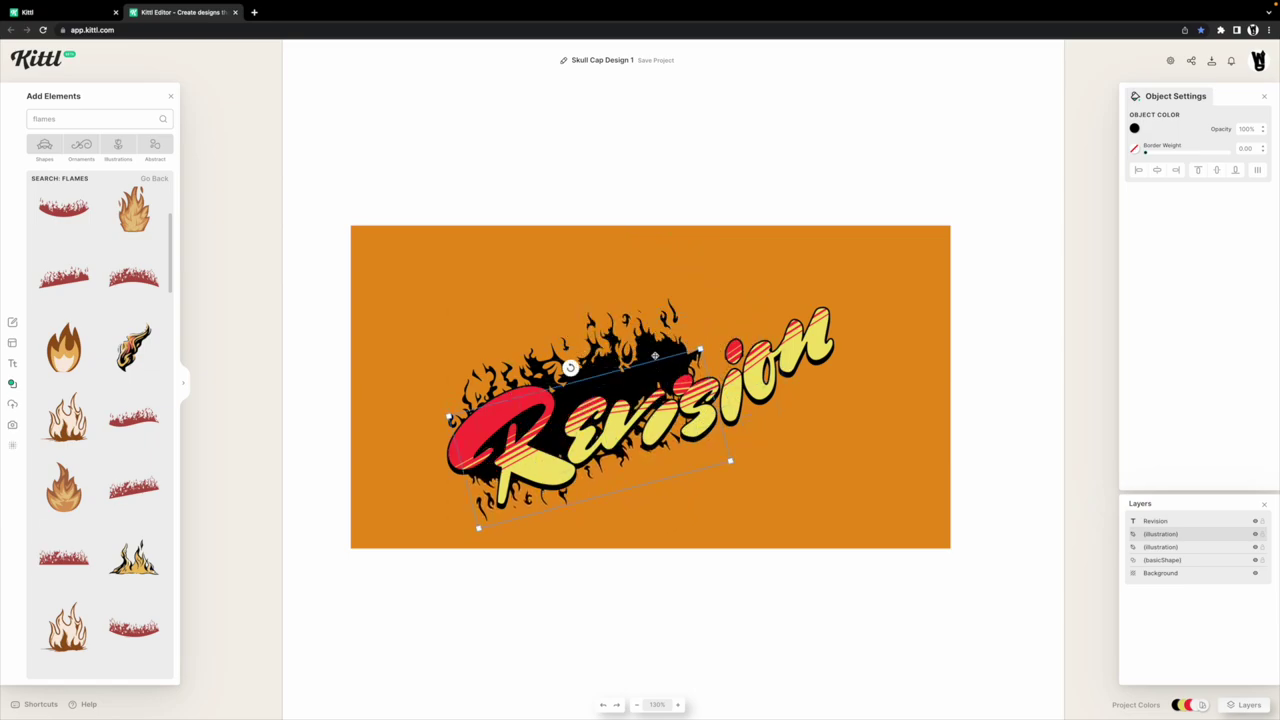
Move both black flame strips up away from the Revision text and group them.
shift+click(652, 345)
drag(680, 362, 634, 303)
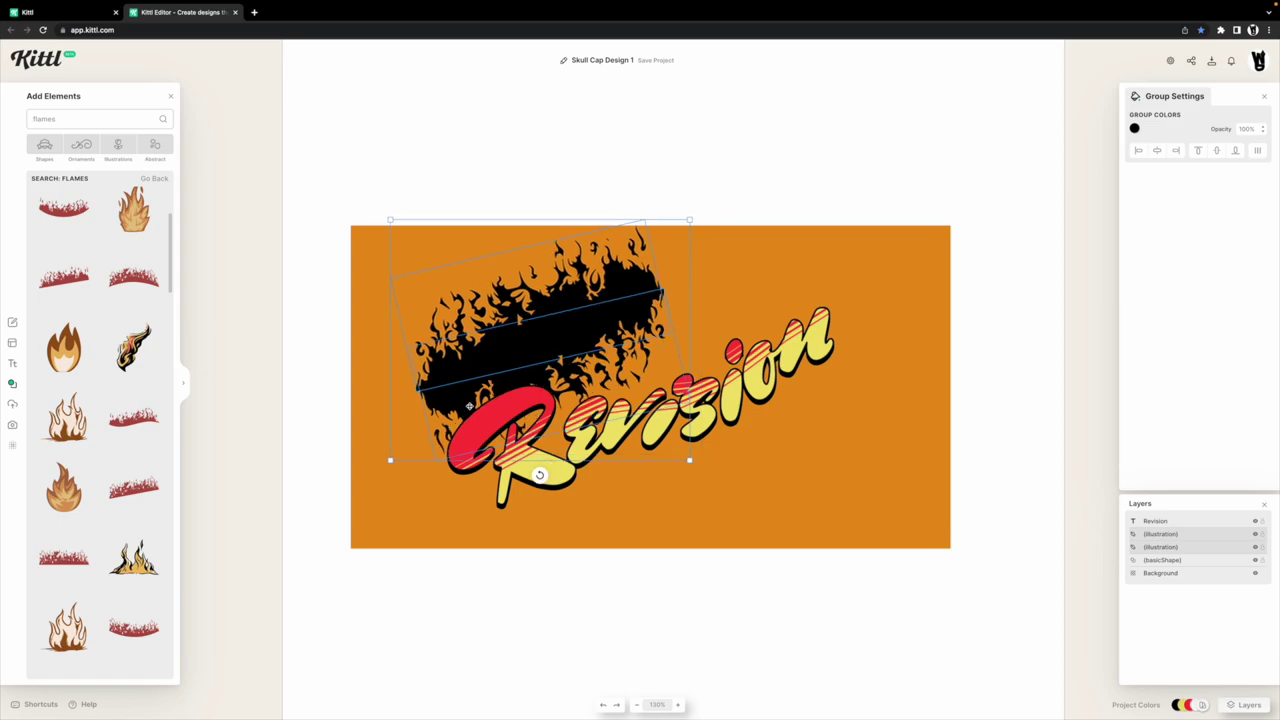
click(560, 180)
scroll(468, 370, up, 5)
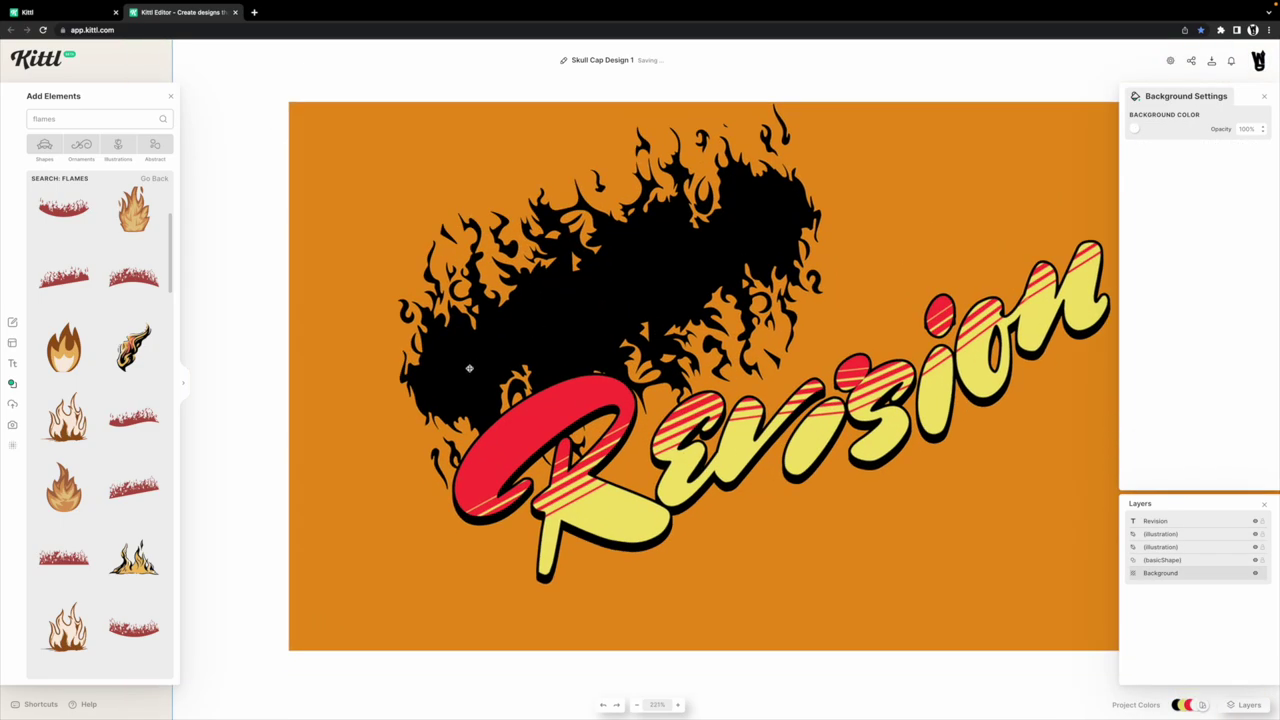
scroll(468, 370, up, 3)
scroll(483, 374, down, 8)
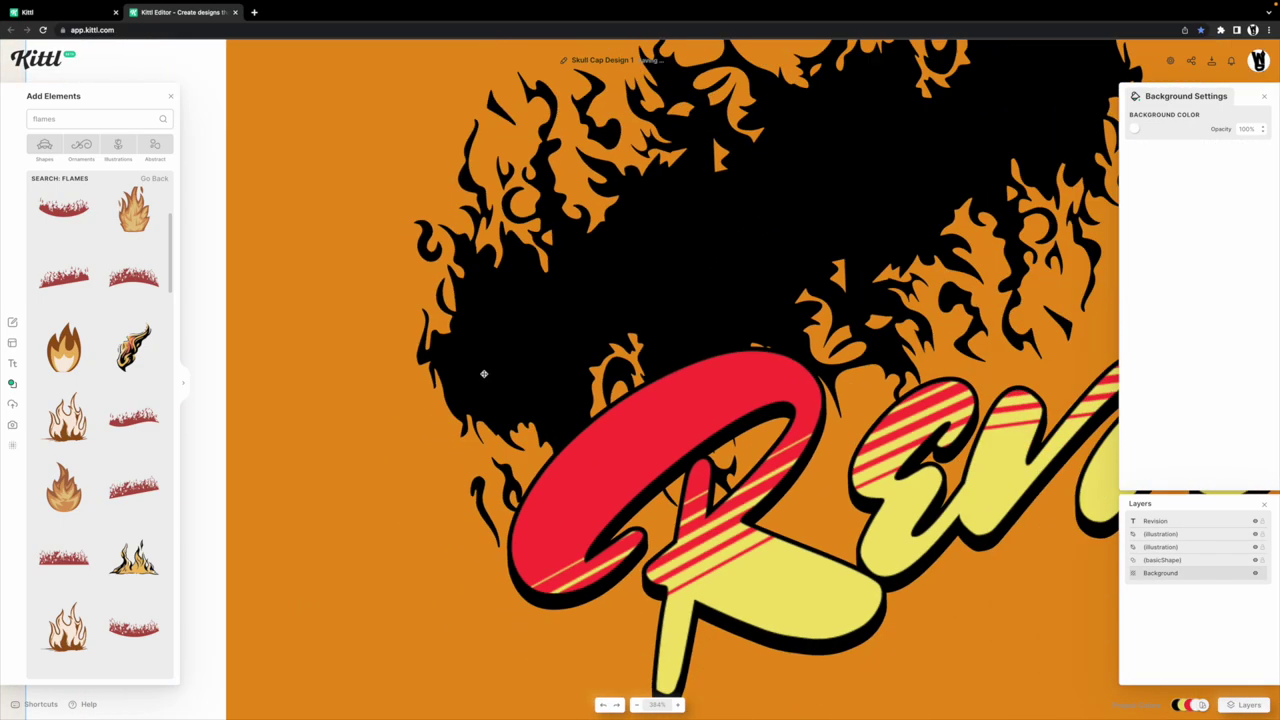
click(598, 268)
shift+click(553, 367)
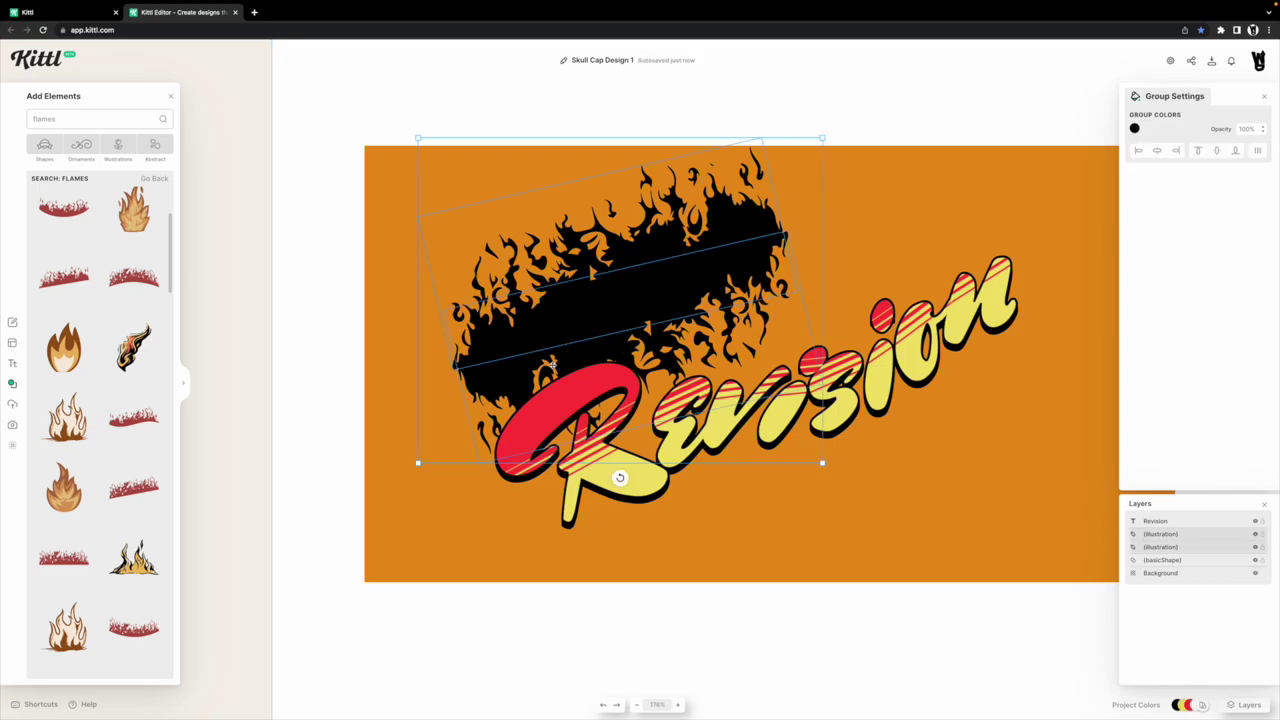
key(super+g)
Position the flame group behind the Revision text and stretch it to surround the whole word.
scroll(566, 347, down, 5)
scroll(594, 346, up, 3)
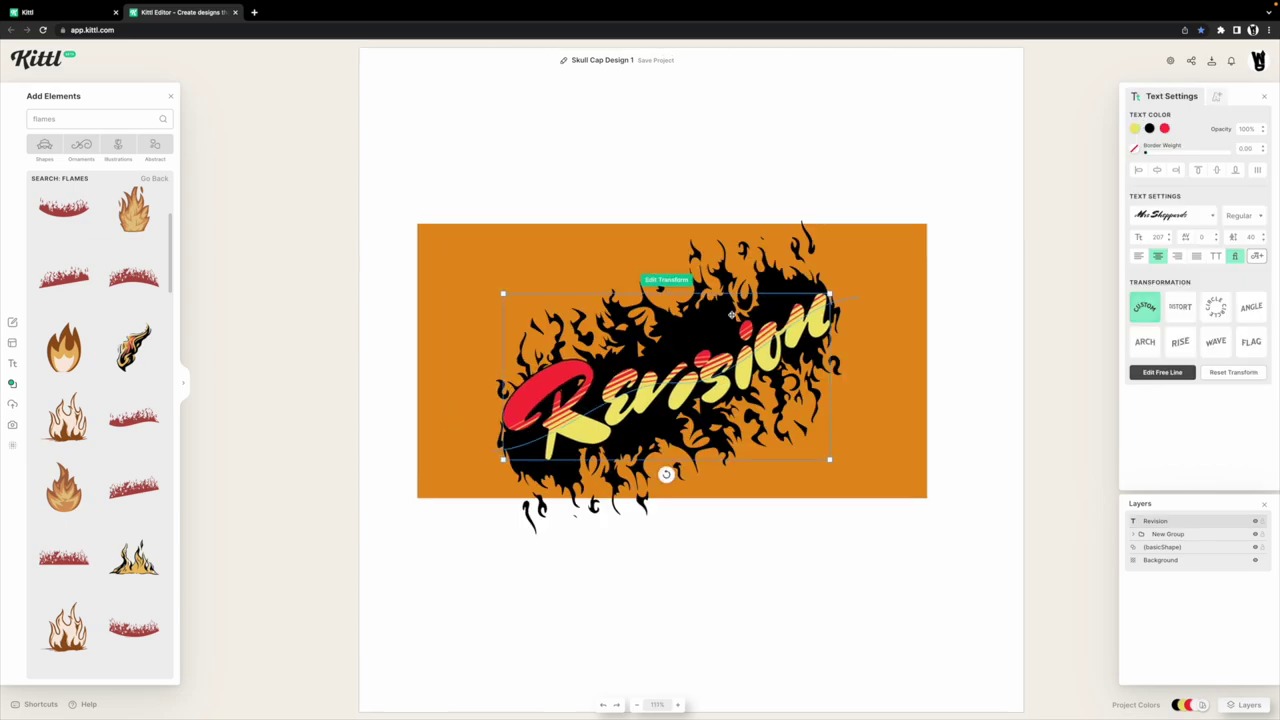
click(704, 316)
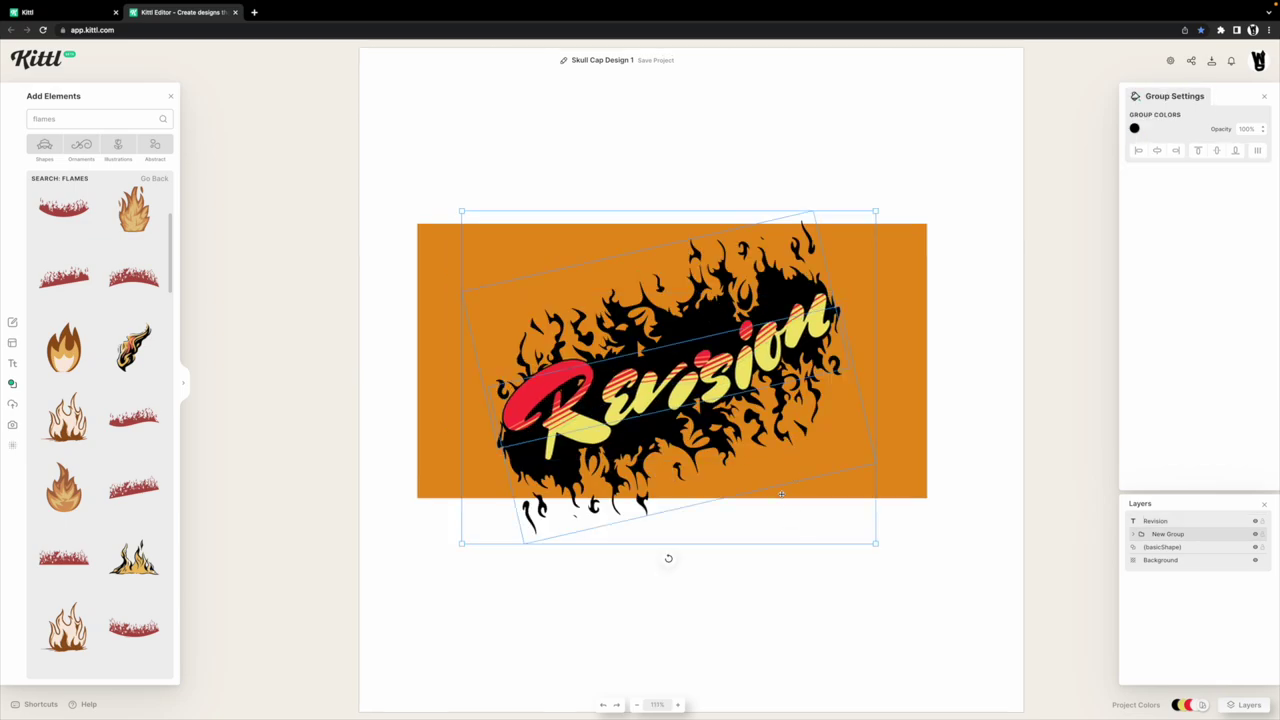
mouse_move(875, 543)
mouse_down()
mouse_move(847, 503)
mouse_move(864, 482)
mouse_move(886, 528)
mouse_up()
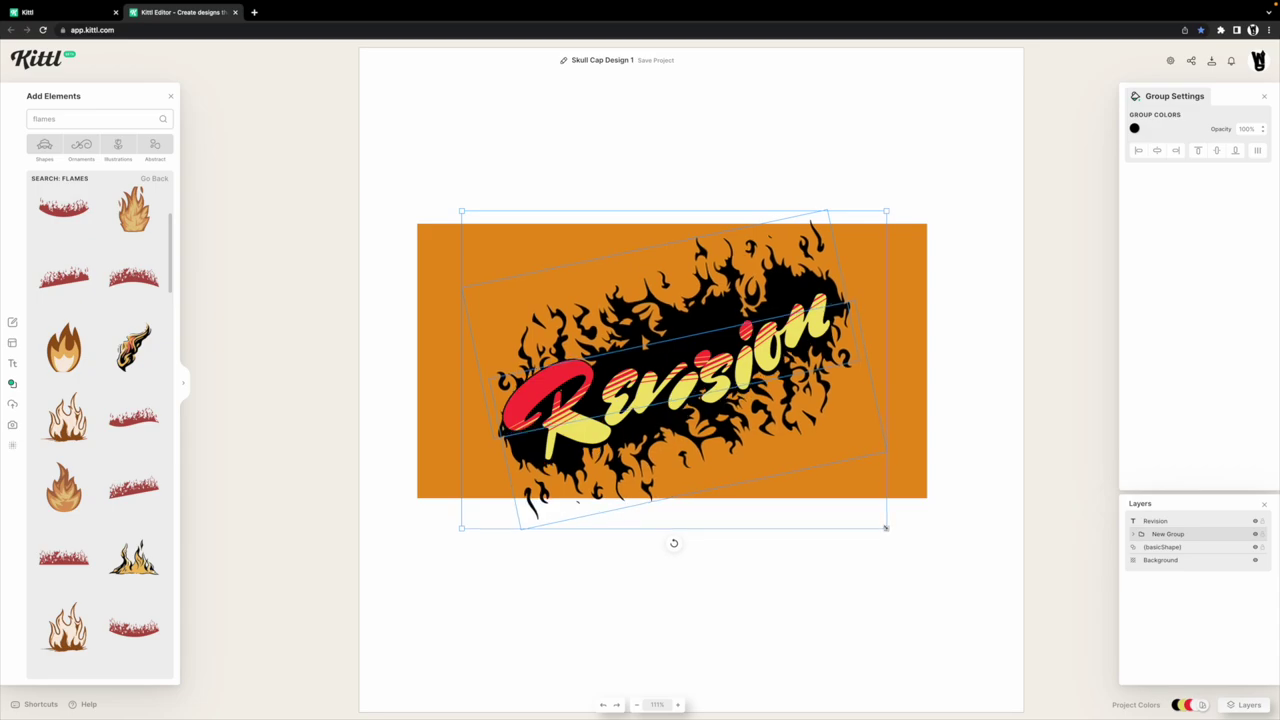
drag(689, 321, 689, 324)
click(689, 324)
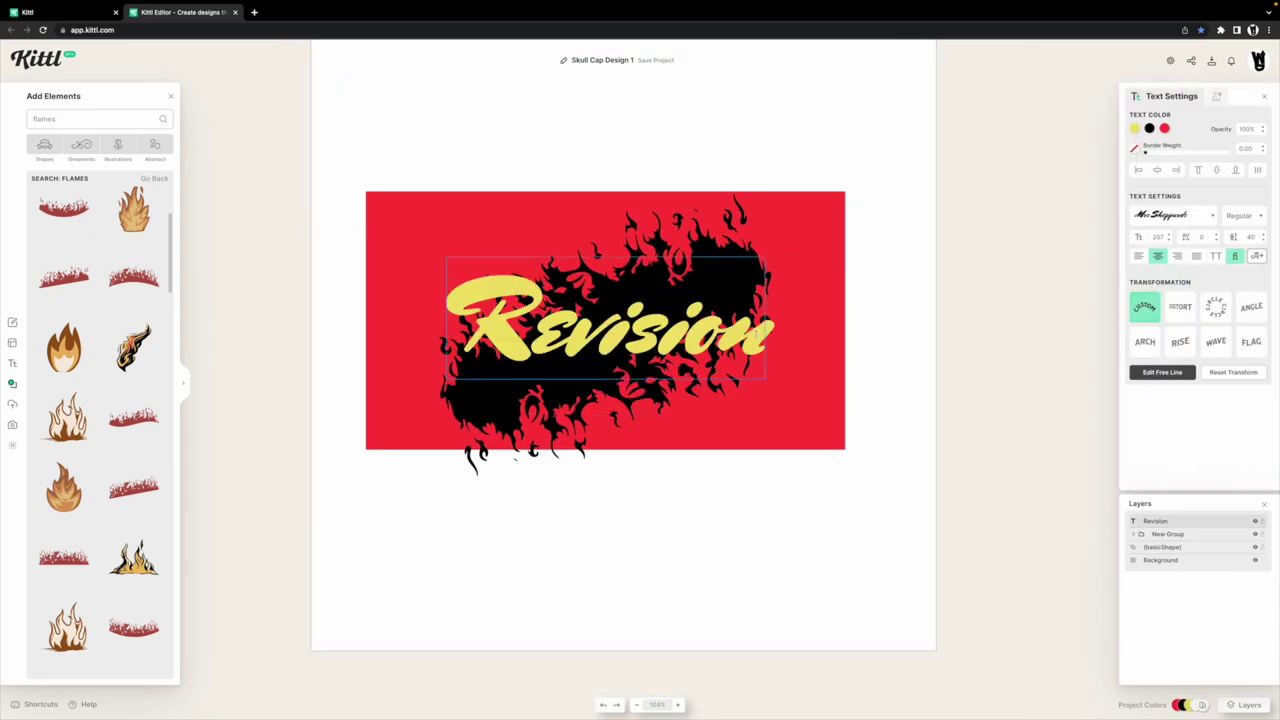
Set the Revision text's block shadow angle to -174° and its colour to red.
click(1161, 371)
drag(1155, 212, 1133, 212)
click(1262, 167)
click(1120, 365)
click(1264, 334)
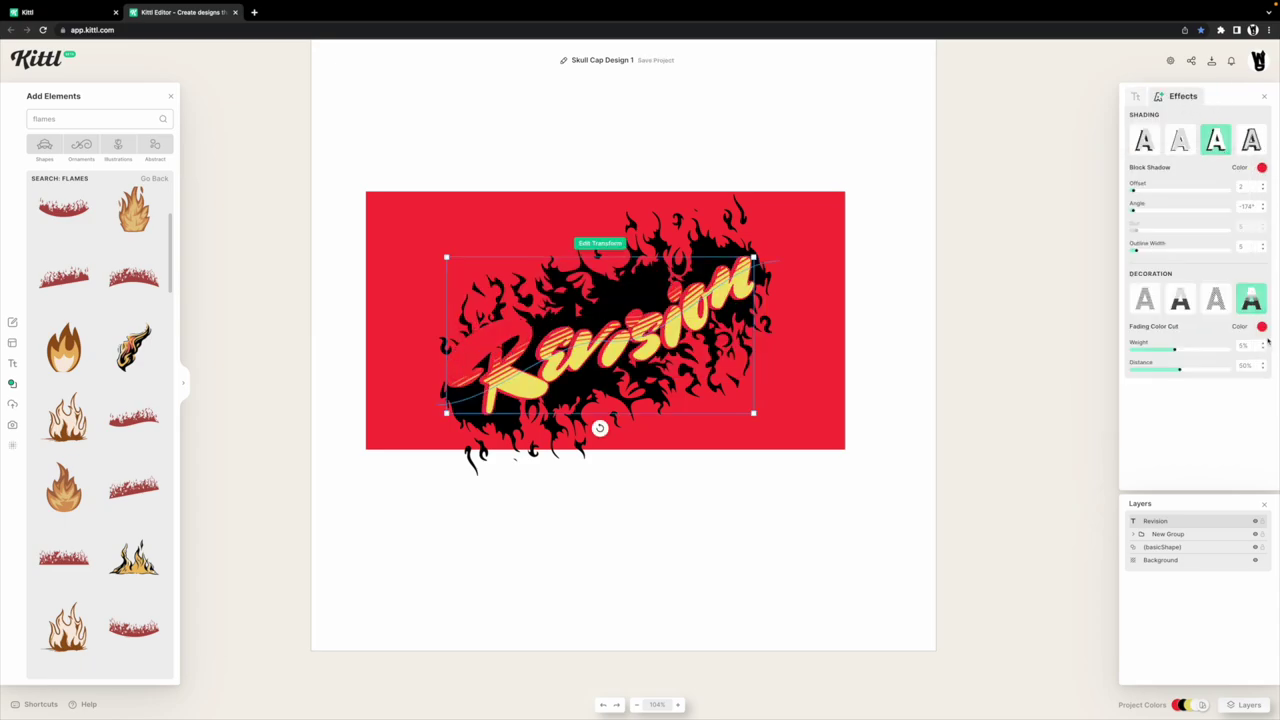
Set the Revision text's fill colour to black.
click(1135, 97)
click(1134, 128)
click(1008, 325)
click(797, 375)
Enlarge the Revision text to size 238 and reposition it over the flames.
scroll(563, 341, up, 3)
click(600, 340)
drag(814, 431, 840, 463)
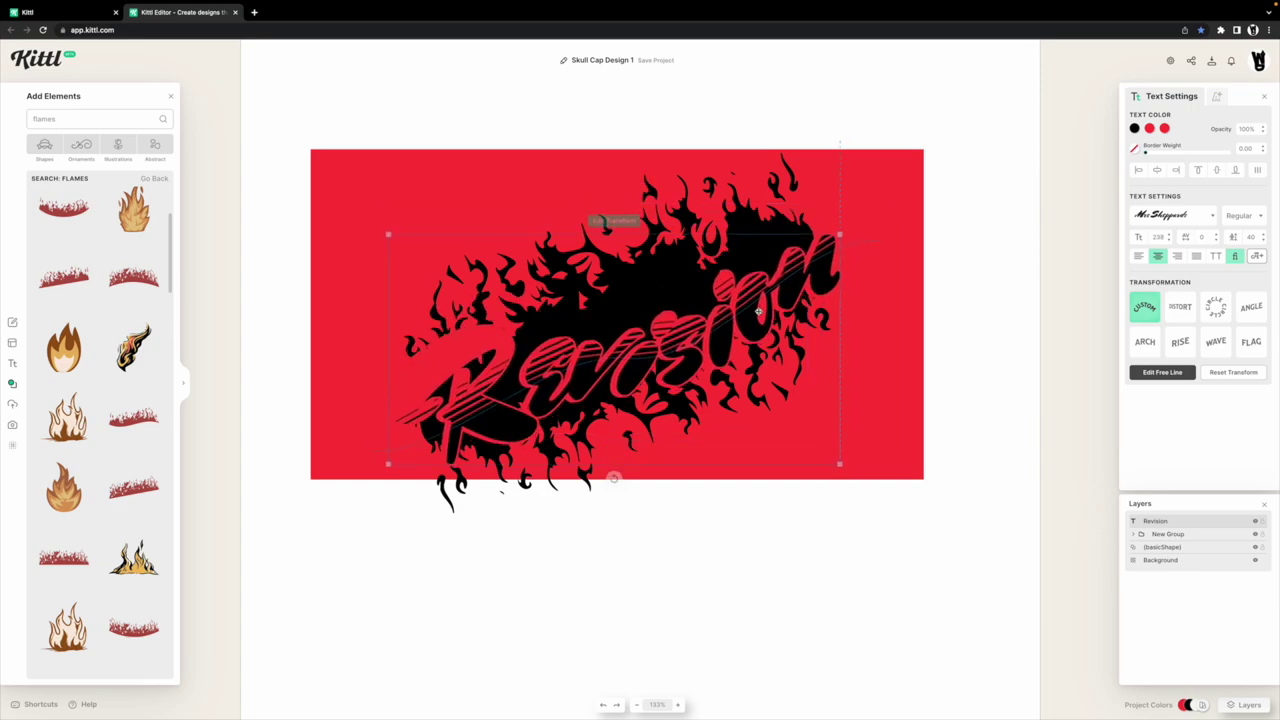
drag(614, 349, 600, 333)
Recolour the Revision text with a red fill, white stripe decoration and black shadow.
click(1149, 128)
drag(1110, 200, 1010, 122)
click(1134, 128)
click(993, 325)
click(1164, 128)
Adjust the weight and increase the distance of the Revision text's Fading Color Cut decoration.
click(1217, 96)
drag(1150, 352, 1174, 352)
drag(1180, 371, 1192, 371)
click(829, 531)
scroll(698, 365, up, 2)
scroll(698, 365, down, 3)
Try two smaller copies of the flame group at opposite corners of the red rectangle and delete them.
click(606, 491)
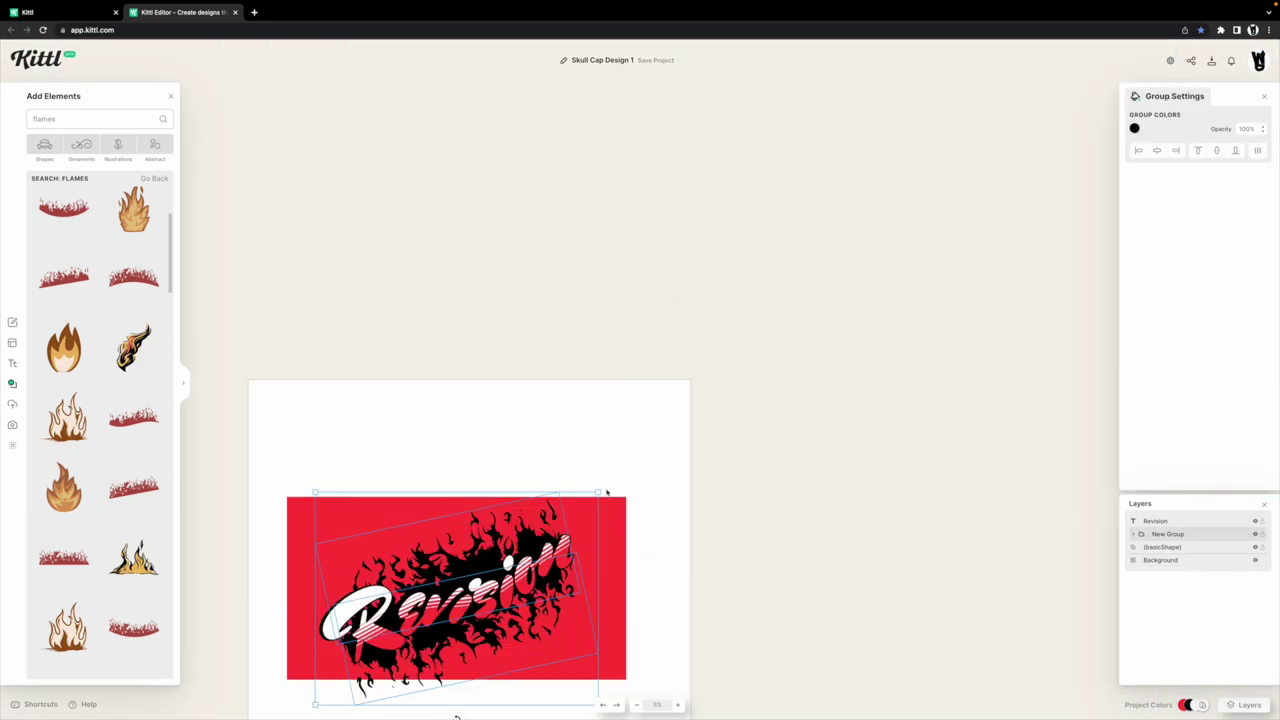
scroll(606, 491, up, 1)
drag(606, 361, 751, 454)
drag(589, 337, 676, 386)
drag(755, 451, 458, 263)
click(682, 530)
scroll(682, 420, down, 6)
scroll(665, 399, up, 8)
click(583, 197)
shift+click(857, 388)
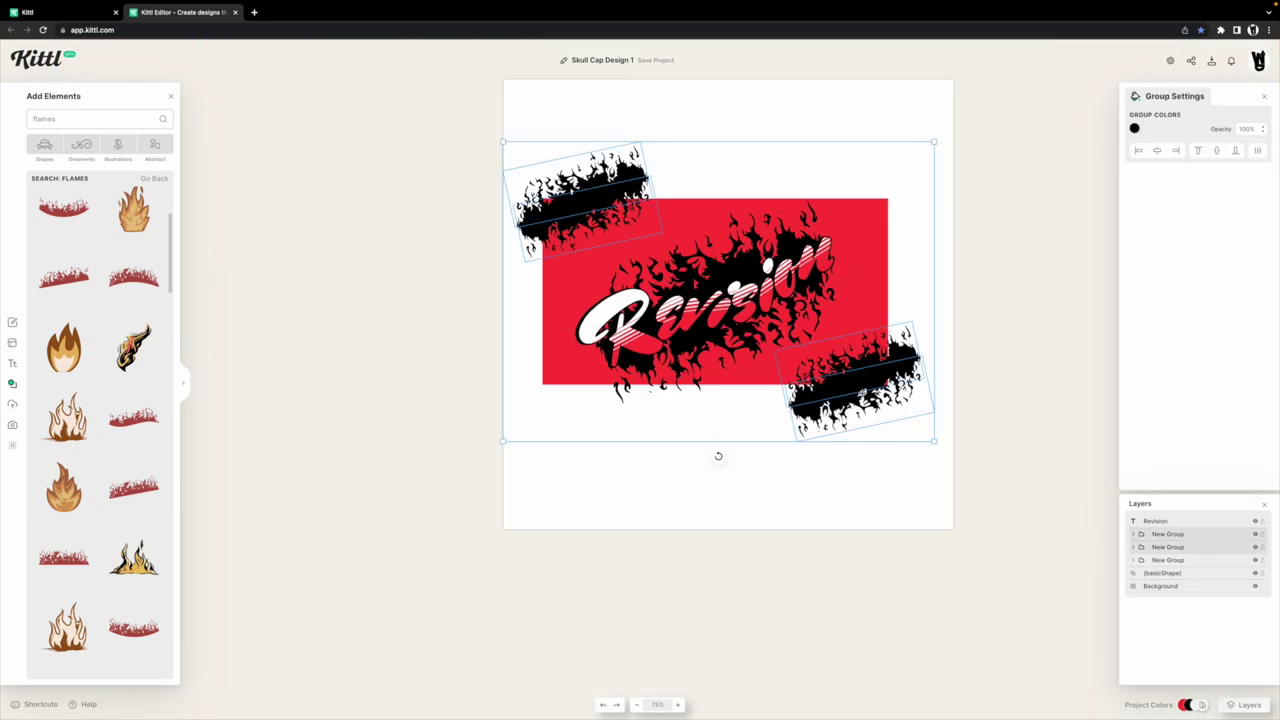
key(Delete)
Enlarge the Revision text and flame group together and reposition them over the red rectangle.
click(540, 470)
shift+click(508, 450)
drag(871, 197, 906, 171)
drag(691, 333, 679, 340)
click(950, 420)
scroll(900, 400, left, 1)
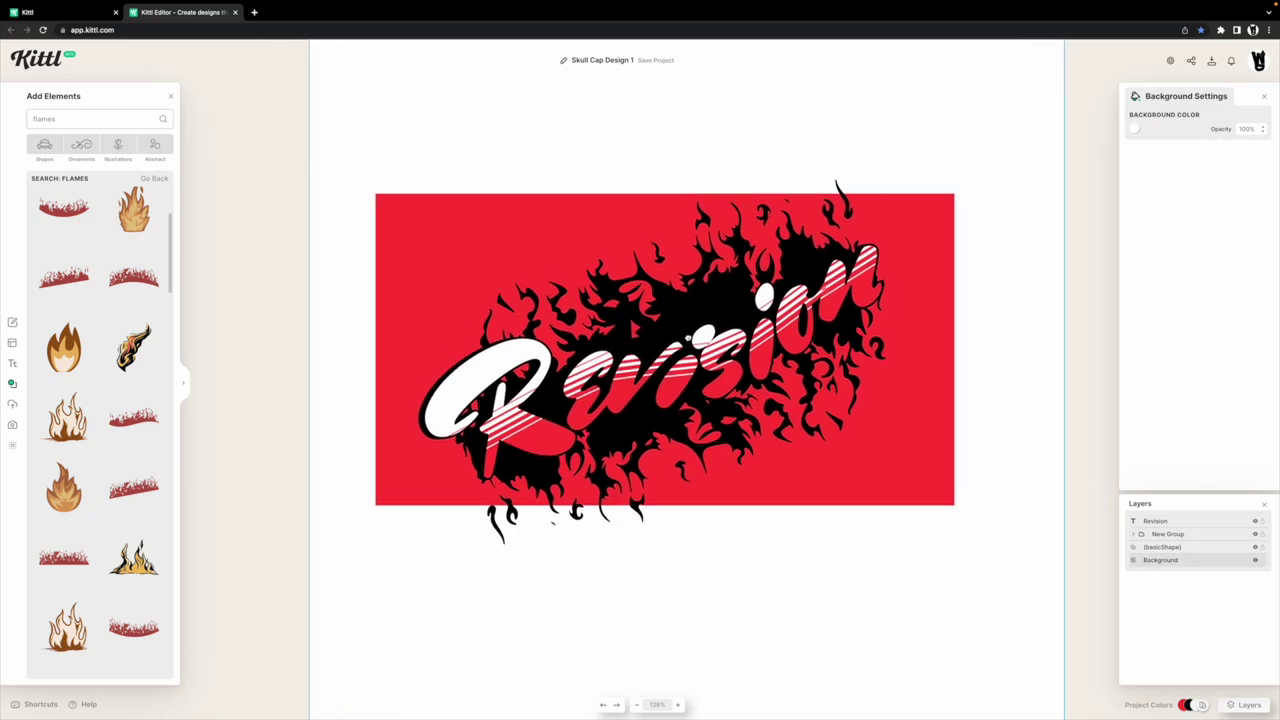
Recolour the flame group bright red and the rectangle behind it black.
scroll(880, 400, right, 1)
click(800, 420)
click(1134, 128)
click(1008, 246)
click(1114, 144)
click(875, 280)
click(1134, 128)
click(1023, 325)
click(955, 300)
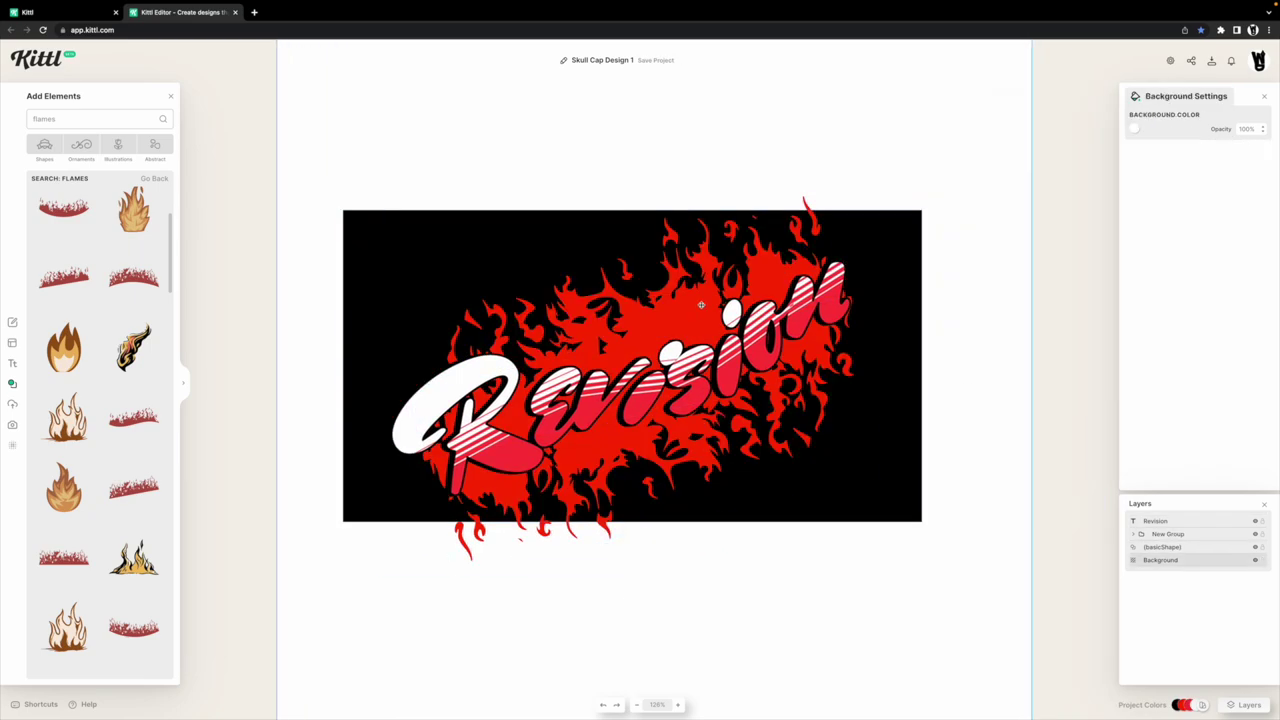
Match the flame group's red to the Revision text's fill using the same crimson shade.
click(700, 305)
click(1134, 128)
drag(1109, 142, 1083, 139)
click(827, 345)
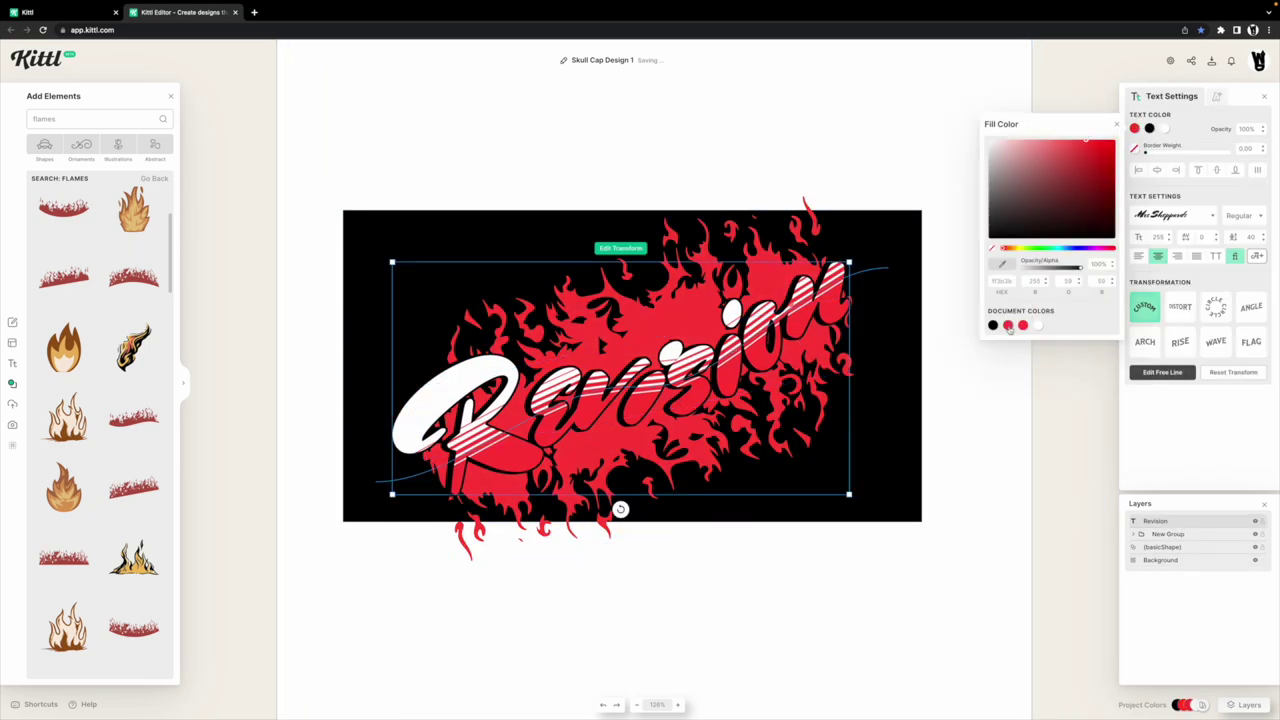
click(1023, 325)
Try black as the Revision text's Fading Color Cut decoration colour and return it to white.
click(1208, 108)
click(1216, 96)
click(1260, 325)
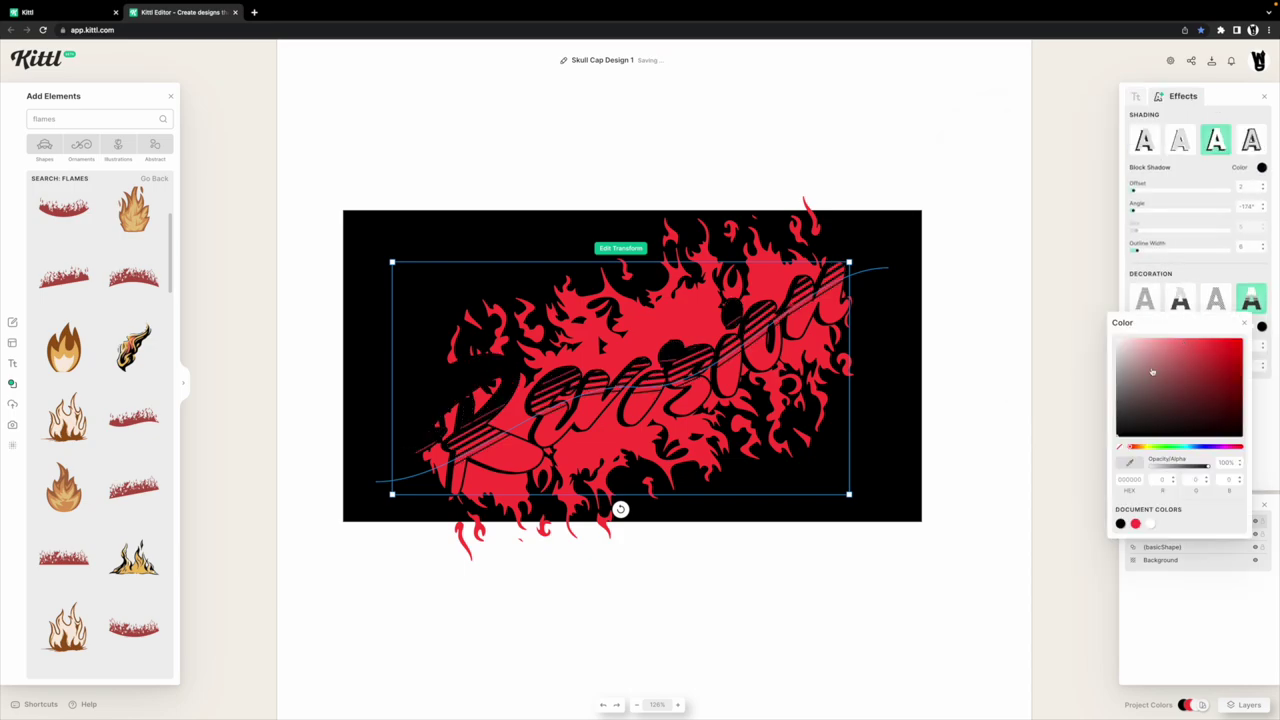
click(1260, 171)
click(1119, 179)
scroll(989, 517, up, 3)
scroll(804, 371, down, 10)
click(804, 371)
scroll(686, 366, up, 10)
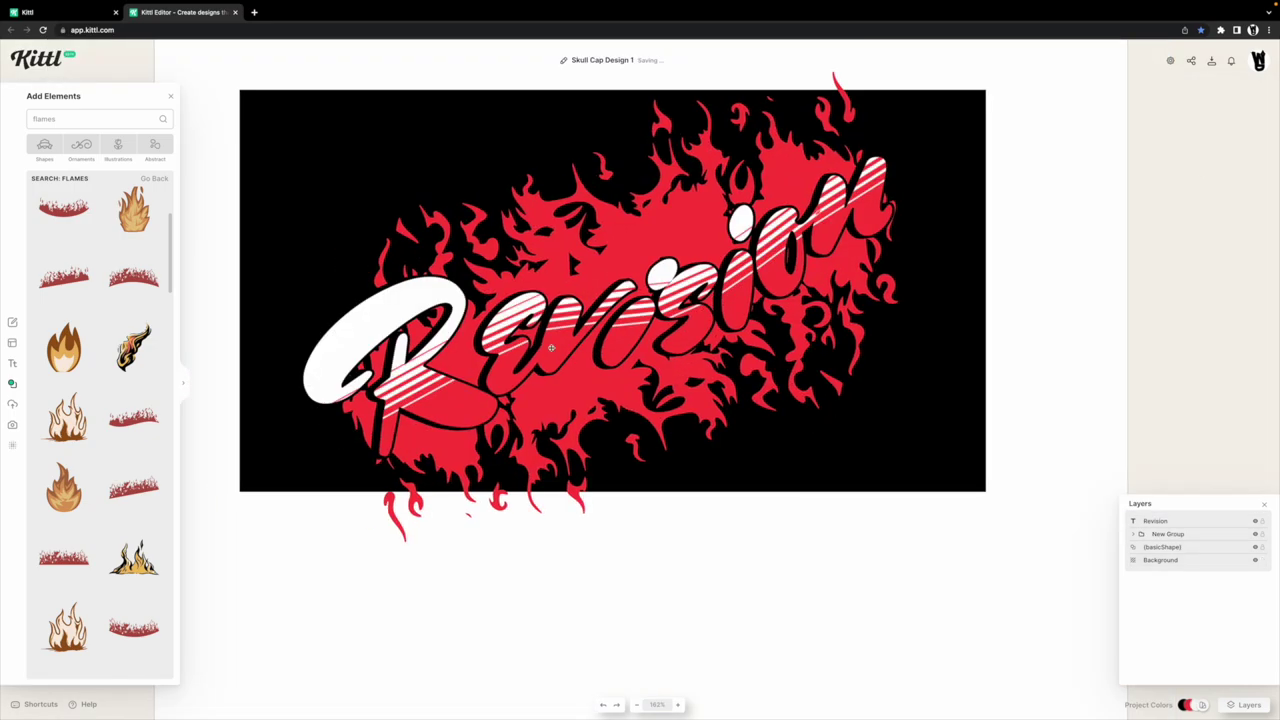
Try yellow as the decoration colour of the Revision text.
click(865, 215)
click(1164, 128)
click(1050, 249)
click(1107, 151)
click(879, 284)
Increase the outline width of the Revision text's block shadow to 16.
scroll(879, 284, up, 1)
click(1216, 96)
click(1146, 251)
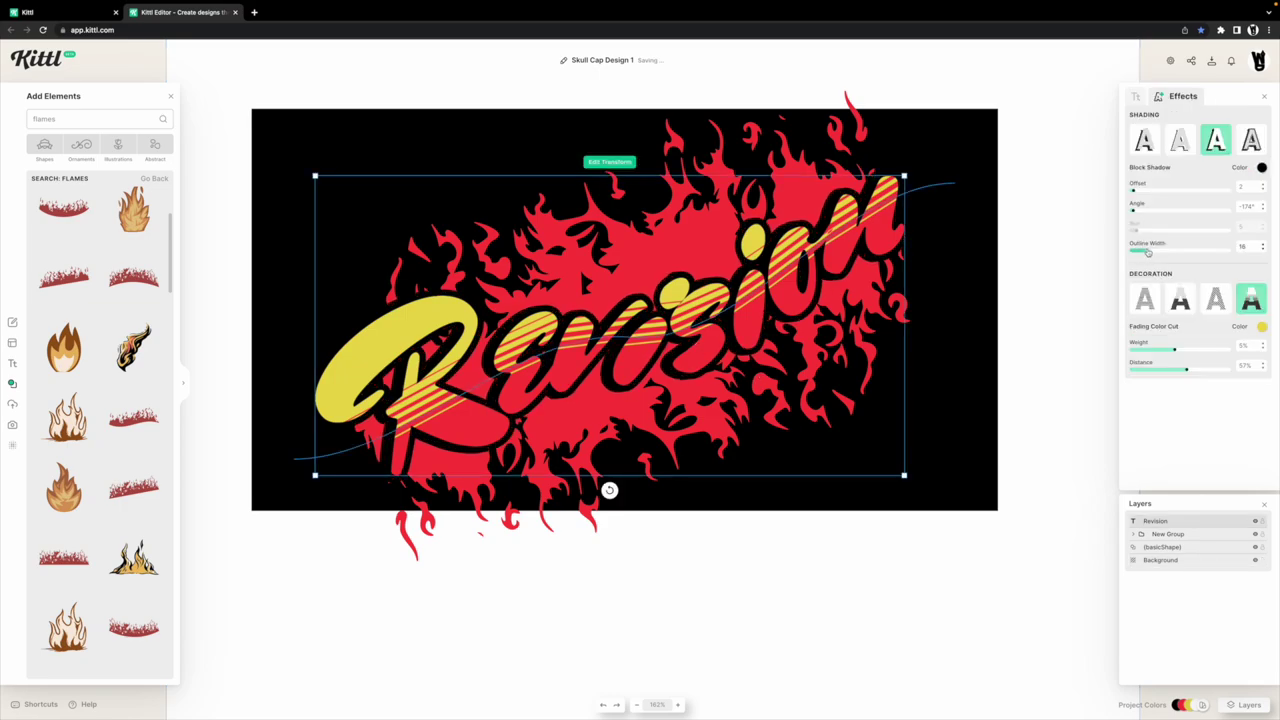
click(909, 543)
scroll(909, 543, down, 5)
scroll(909, 543, up, 5)
Change the Revision text's decoration colour back to white.
click(880, 260)
click(1164, 128)
click(1067, 325)
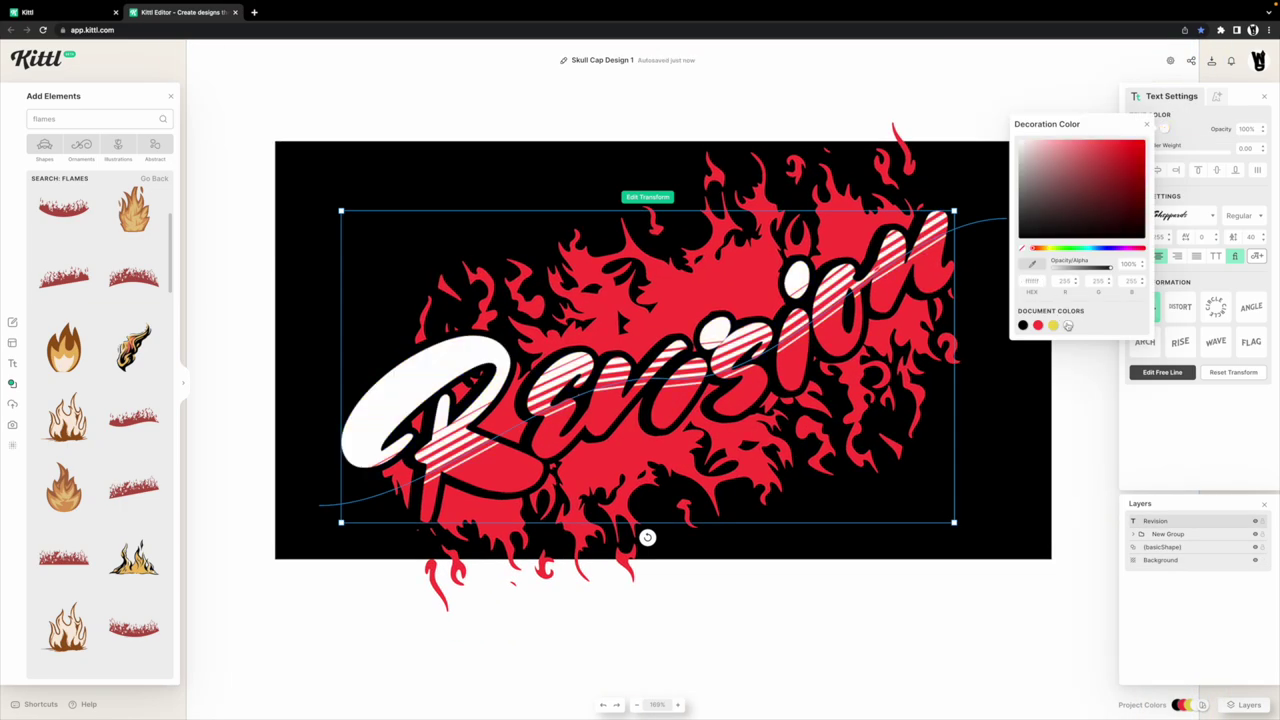
click(1085, 420)
scroll(134, 419, up, 3)
scroll(561, 388, down, 10)
scroll(576, 389, up, 6)
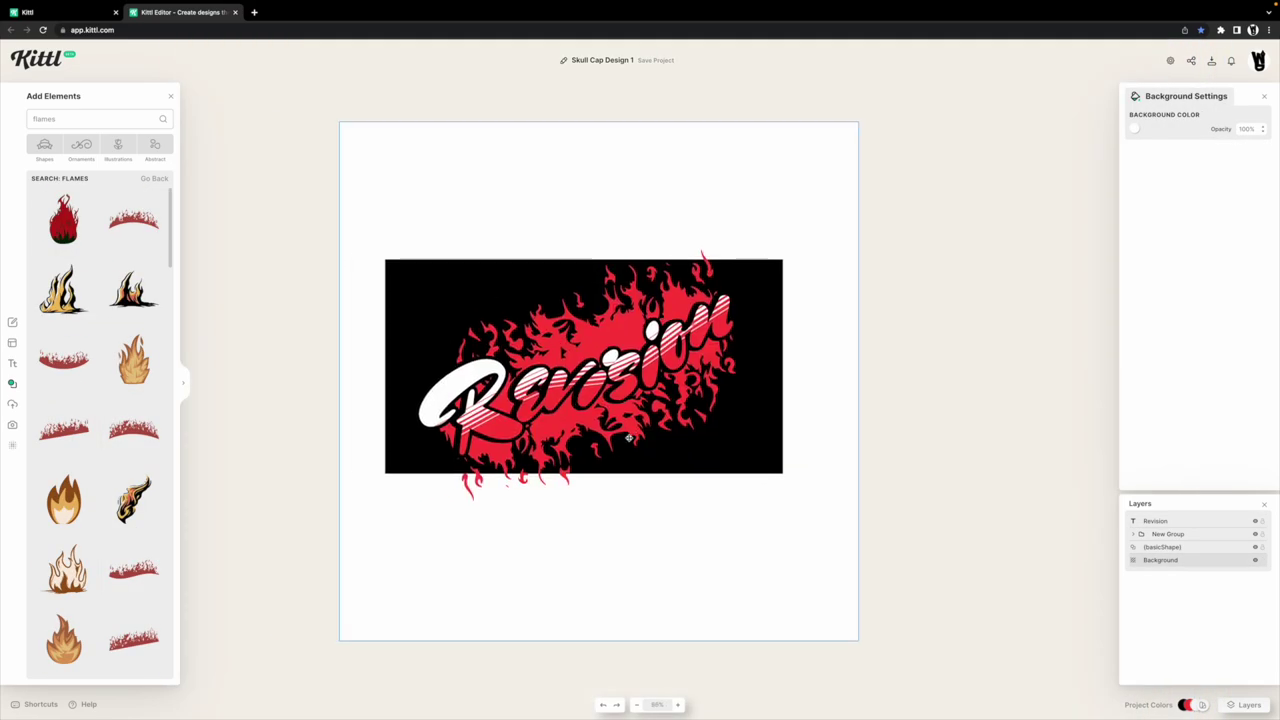
drag(535, 413, 547, 408)
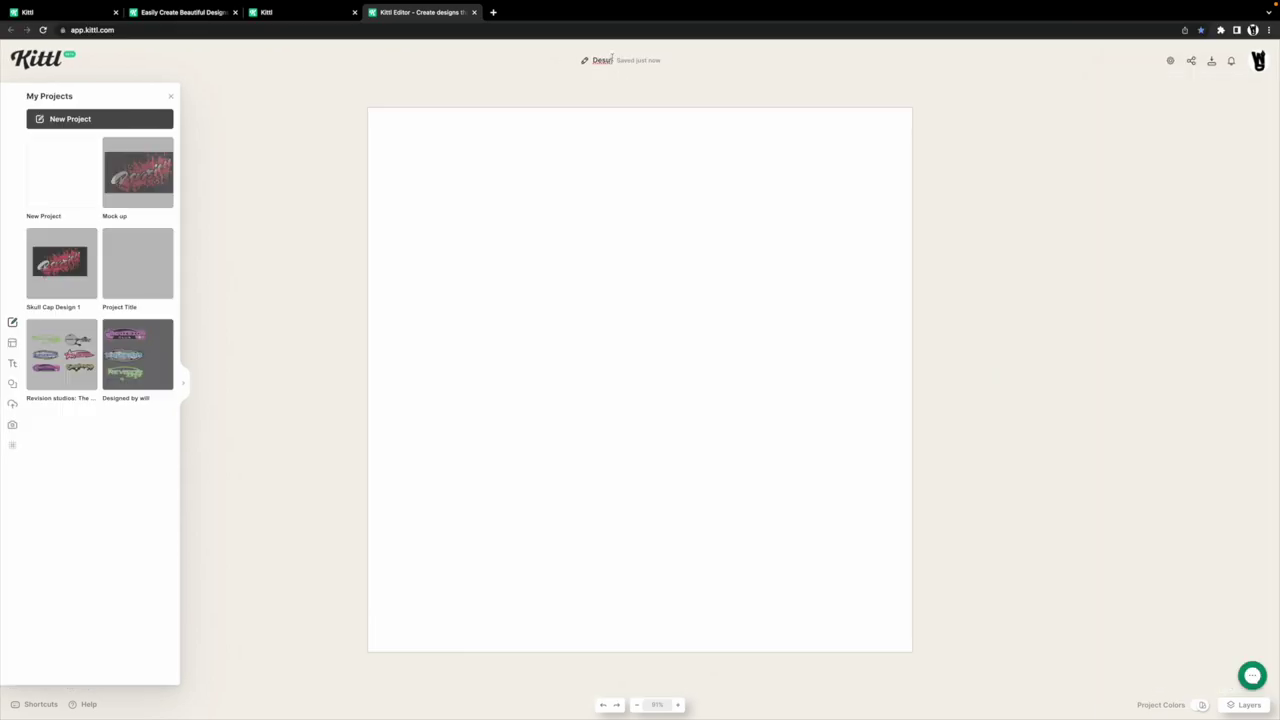
Rename the new blank project as "design 2".
key(BackSpace)
key(BackSpace)
key(BackSpace)
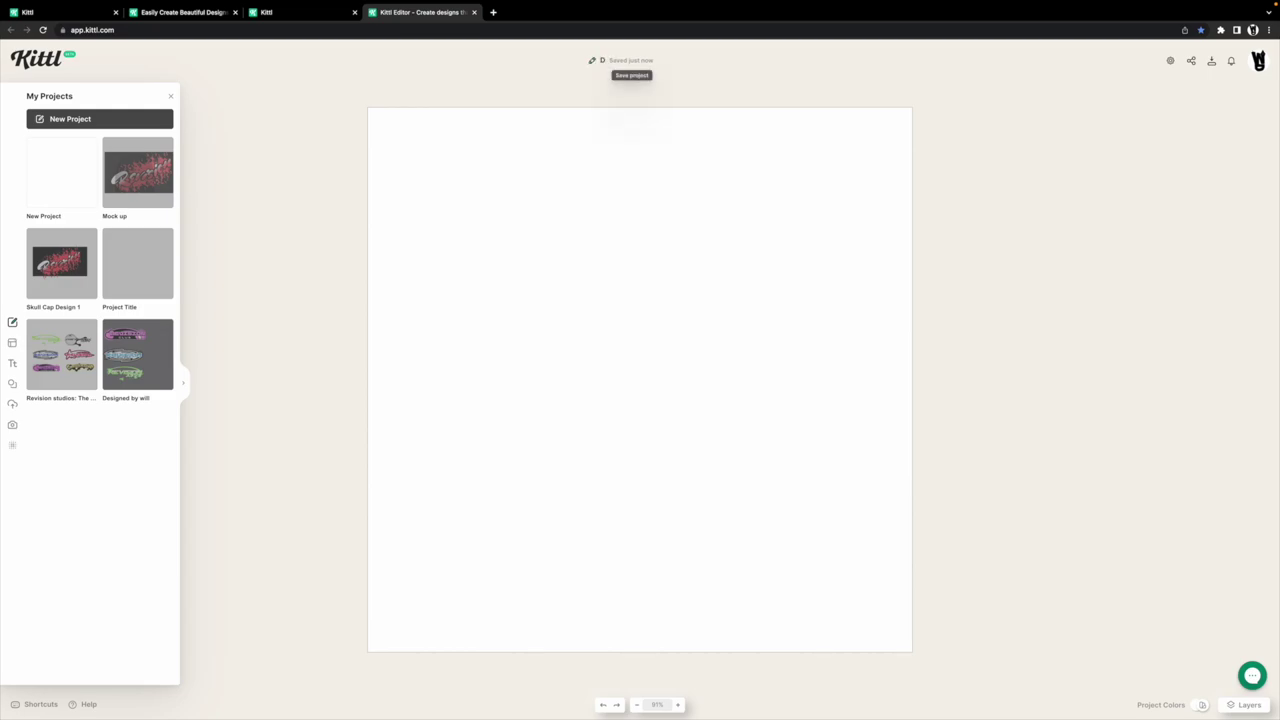
text(esign 2)
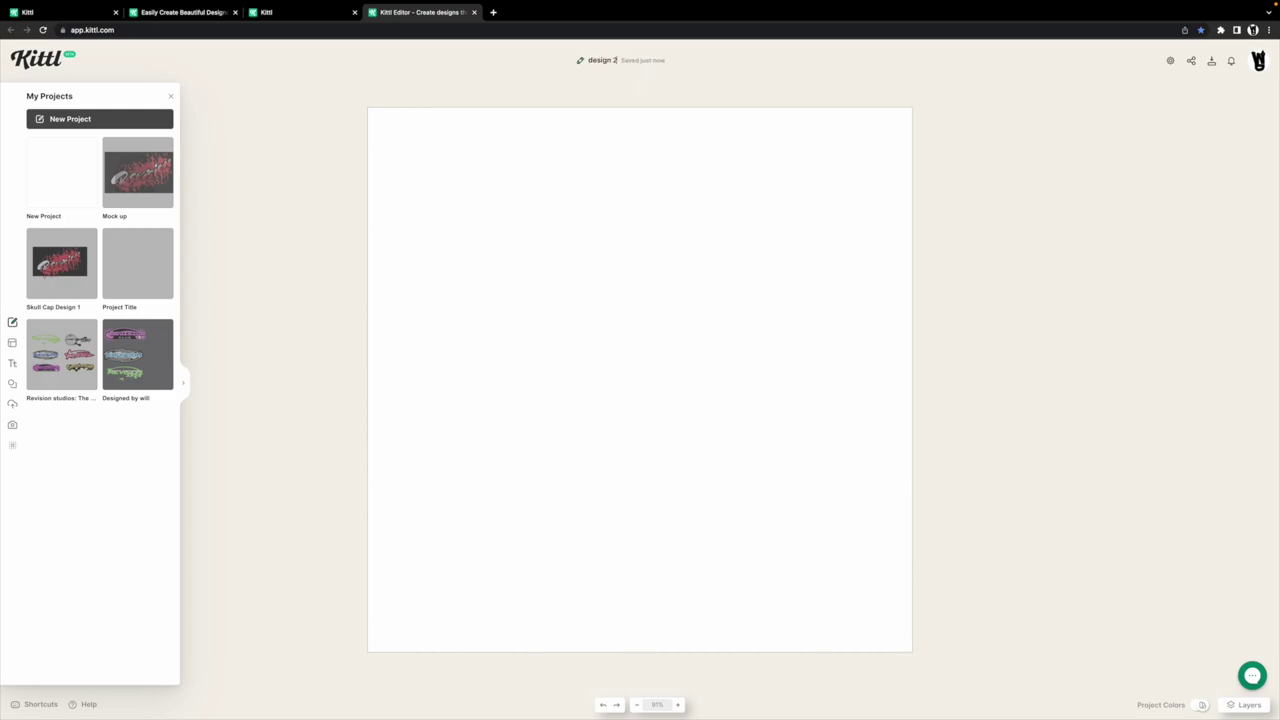
key(Return)
text(design 2)
Copy the black rectangle from the Skull Cap Design 1 project and paste it into the design 2 project.
click(285, 12)
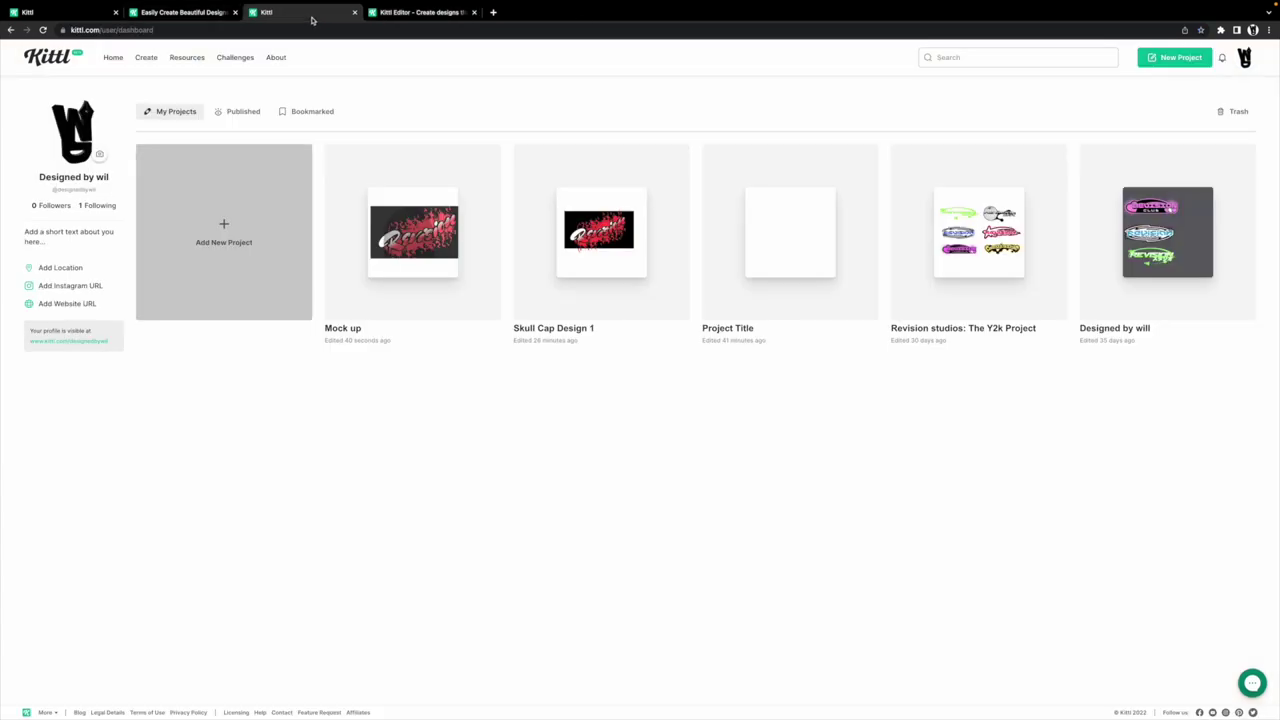
click(590, 306)
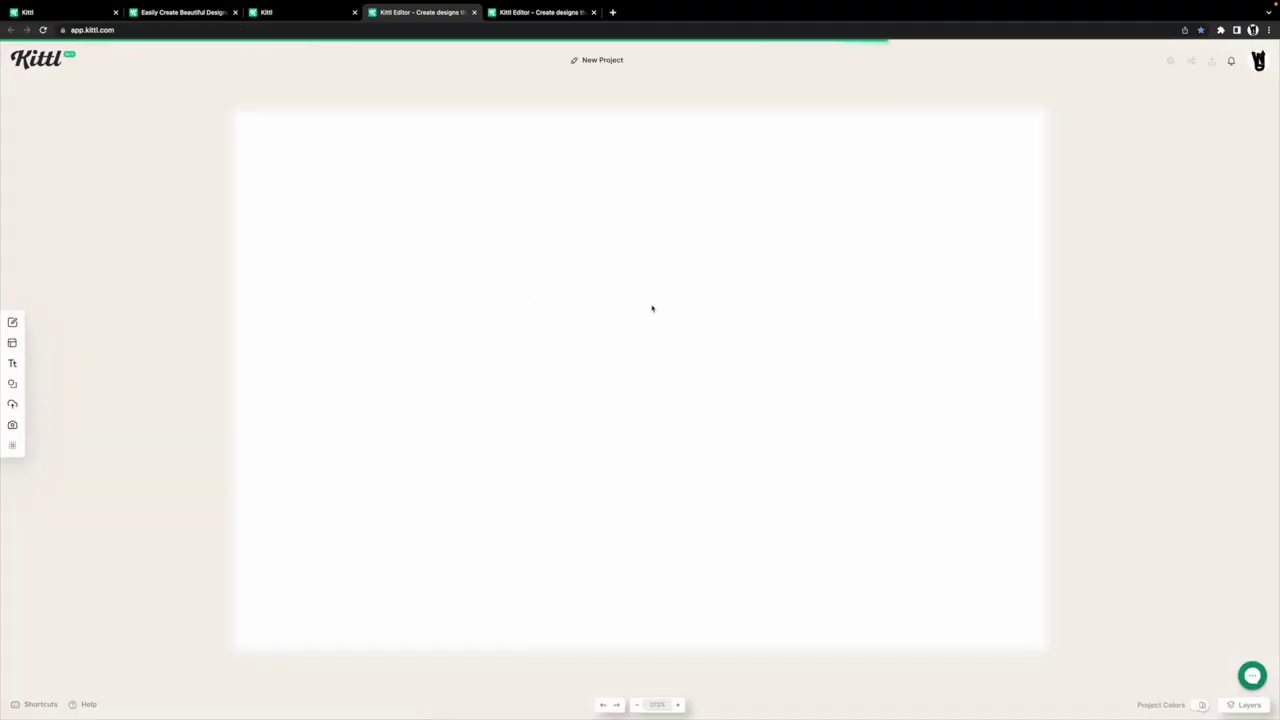
click(788, 392)
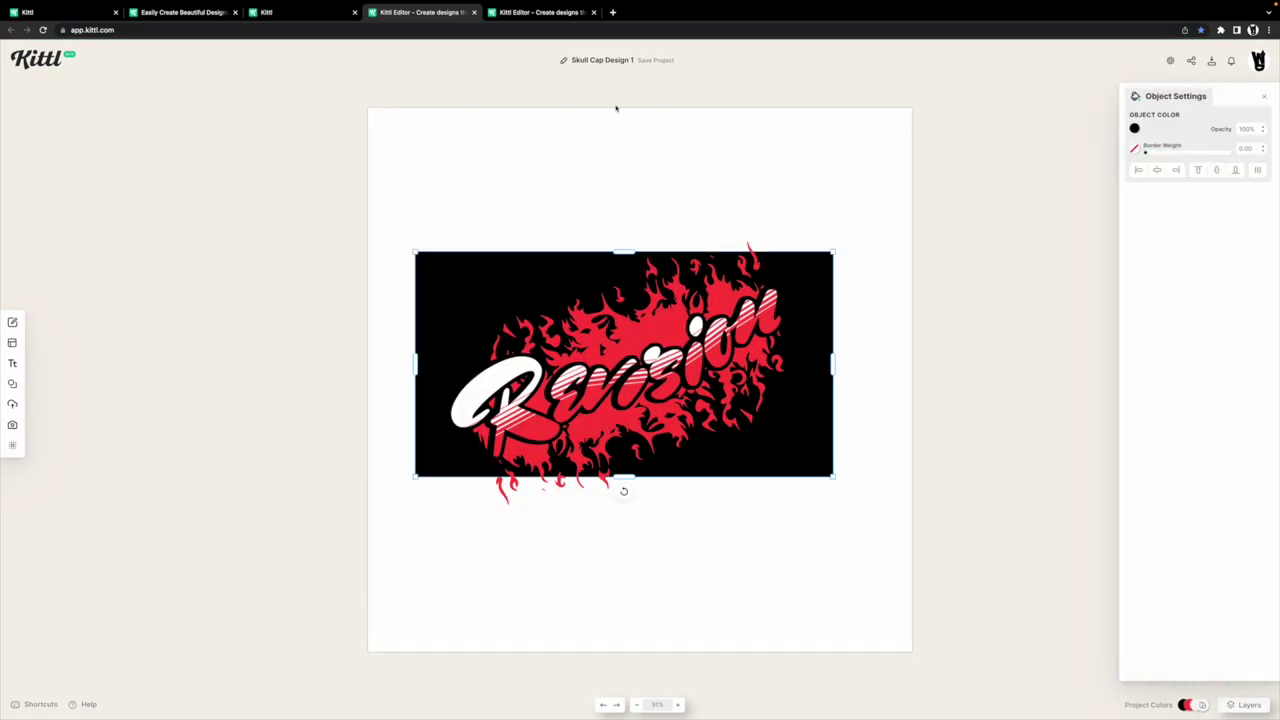
click(540, 12)
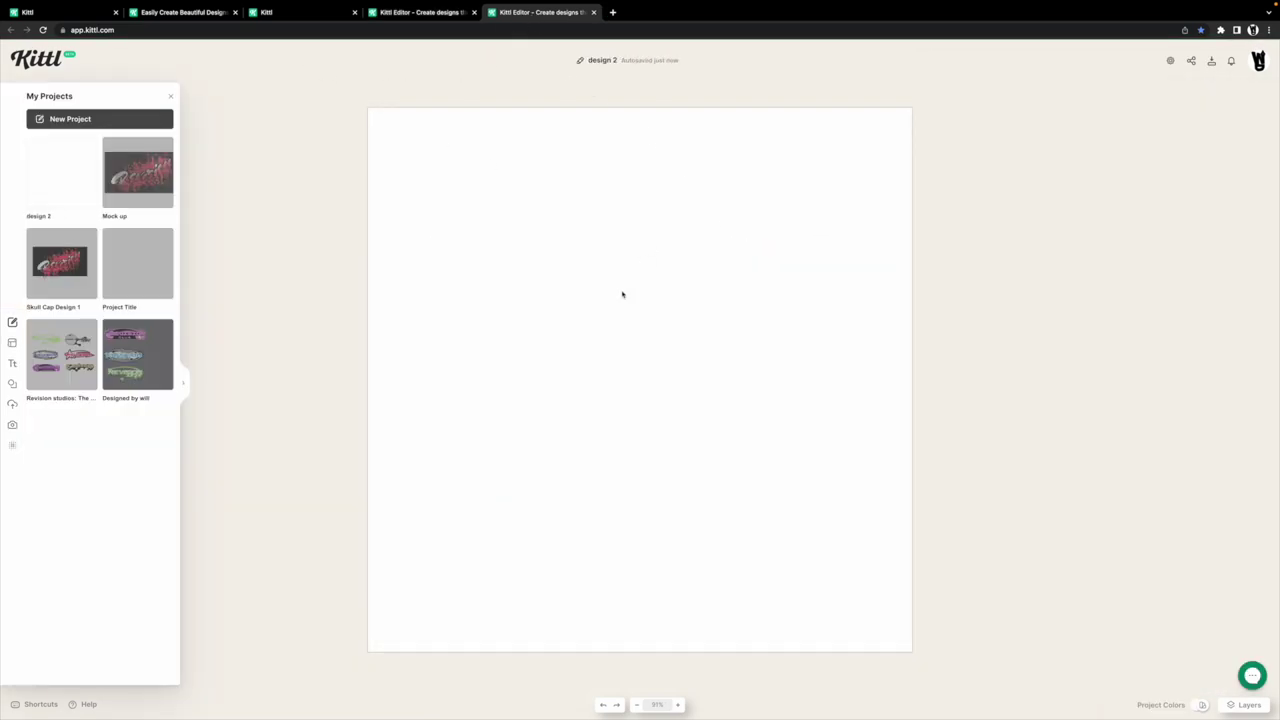
key(super+v)
click(575, 500)
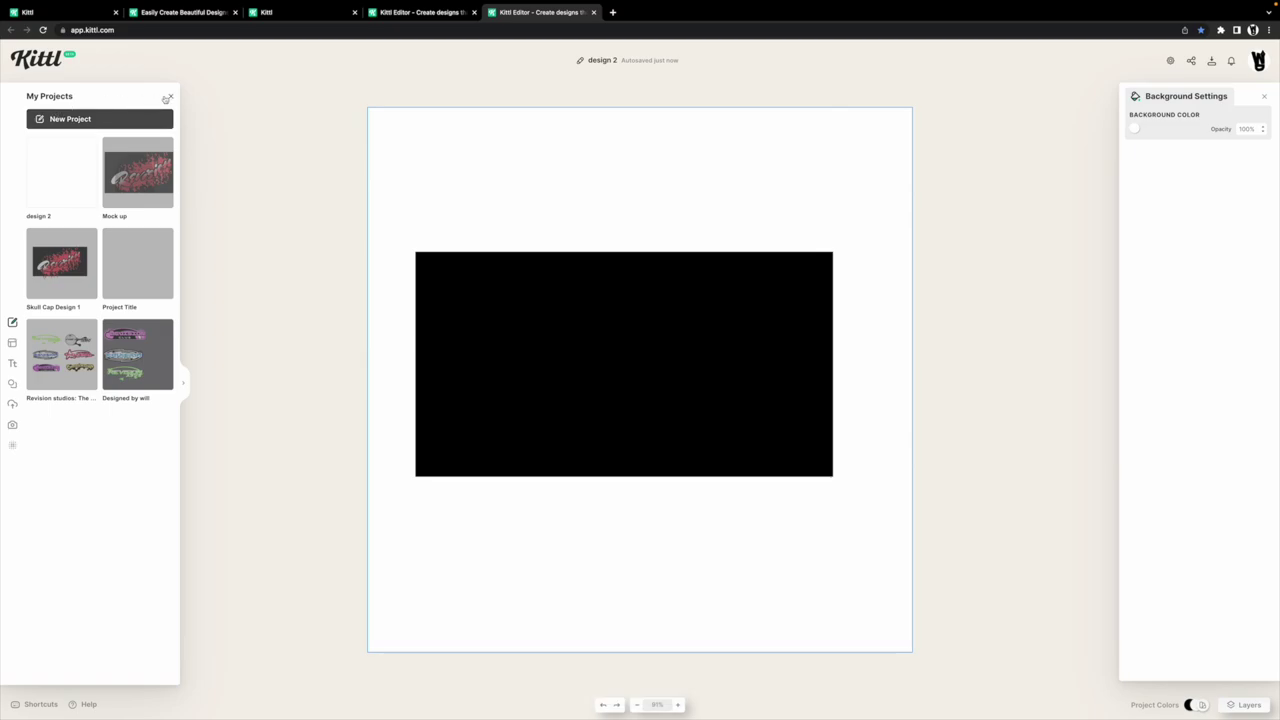
click(168, 97)
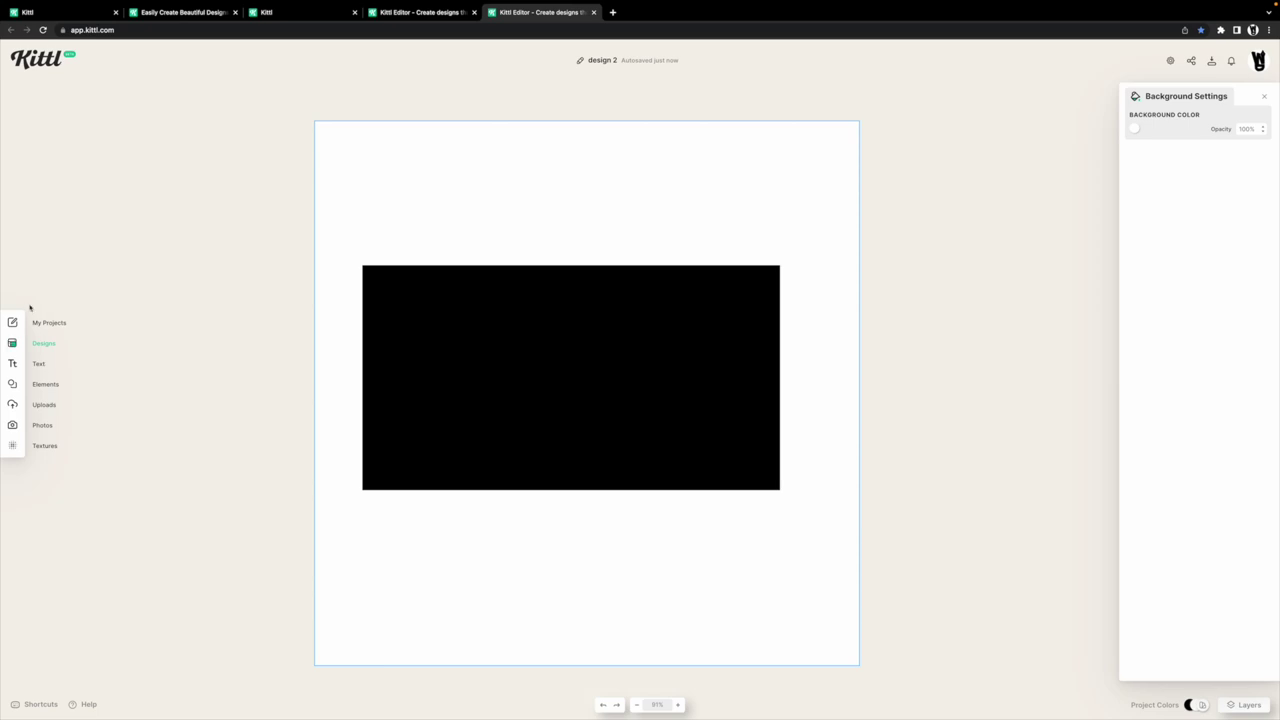
Search the elements library for "lips" and add the red kiss print to the canvas.
click(12, 384)
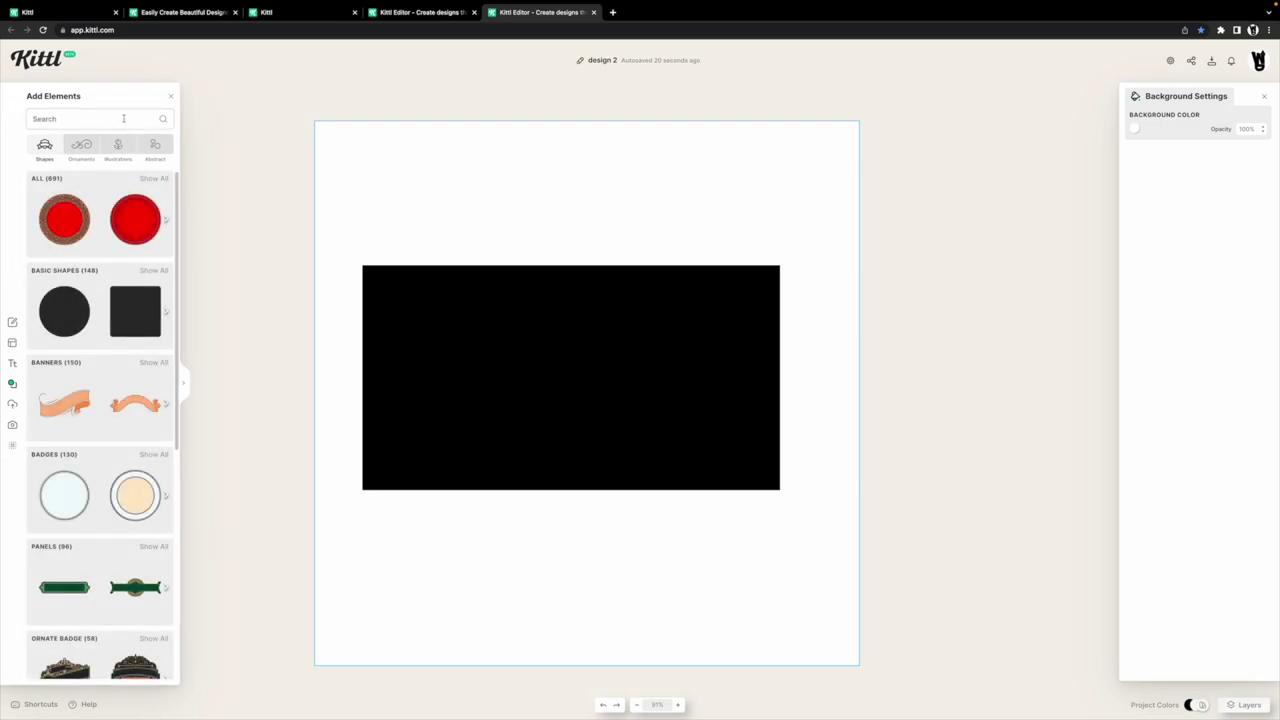
text(lips)
key(Return)
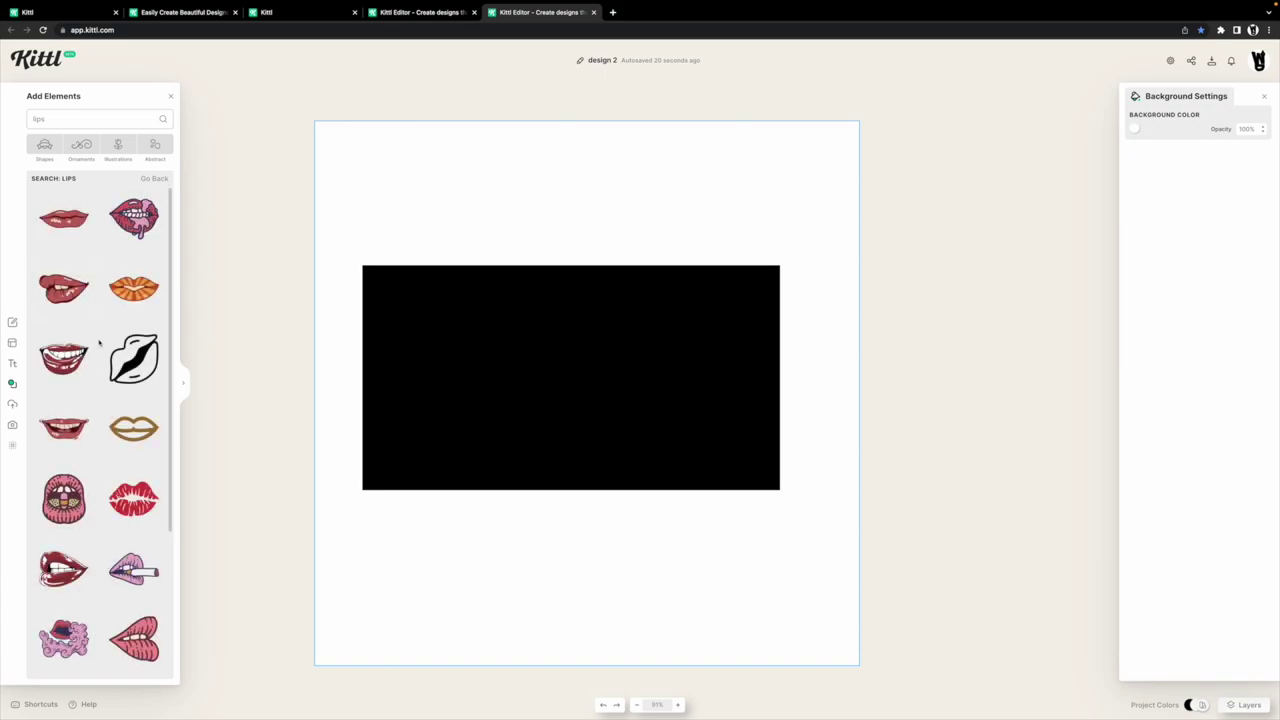
scroll(99, 343, down, 1)
scroll(99, 343, down, 1)
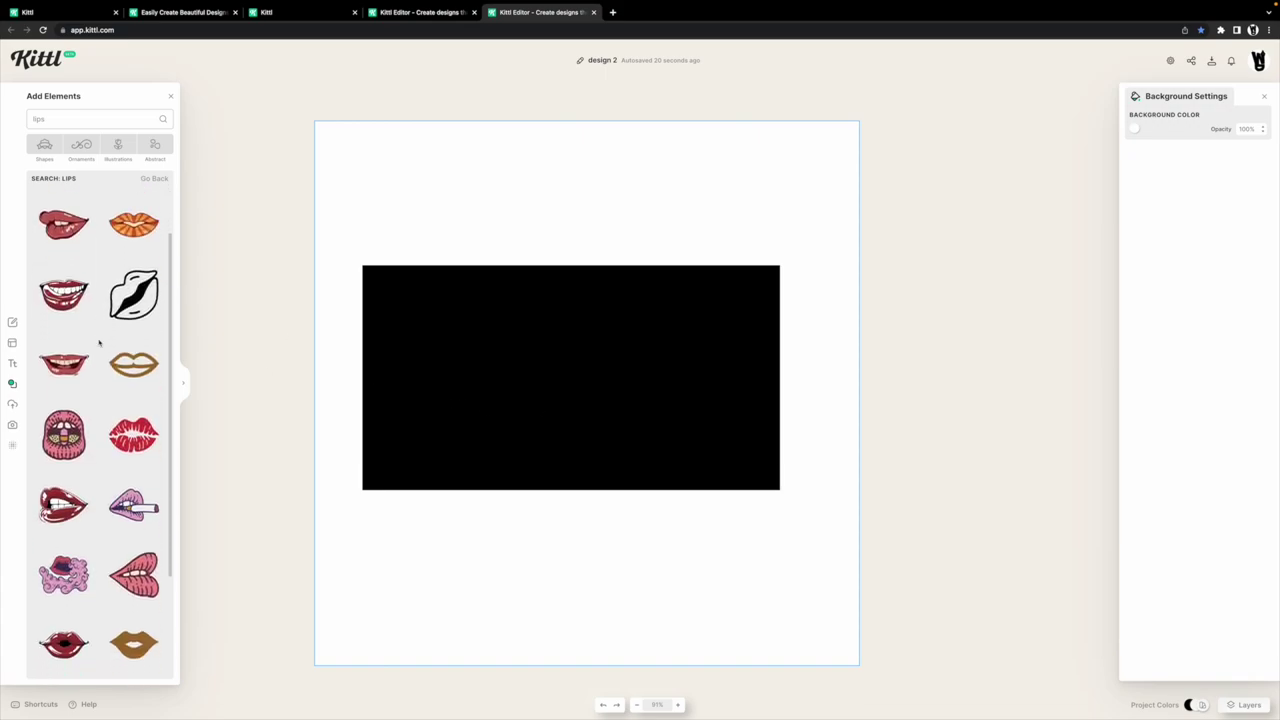
click(152, 433)
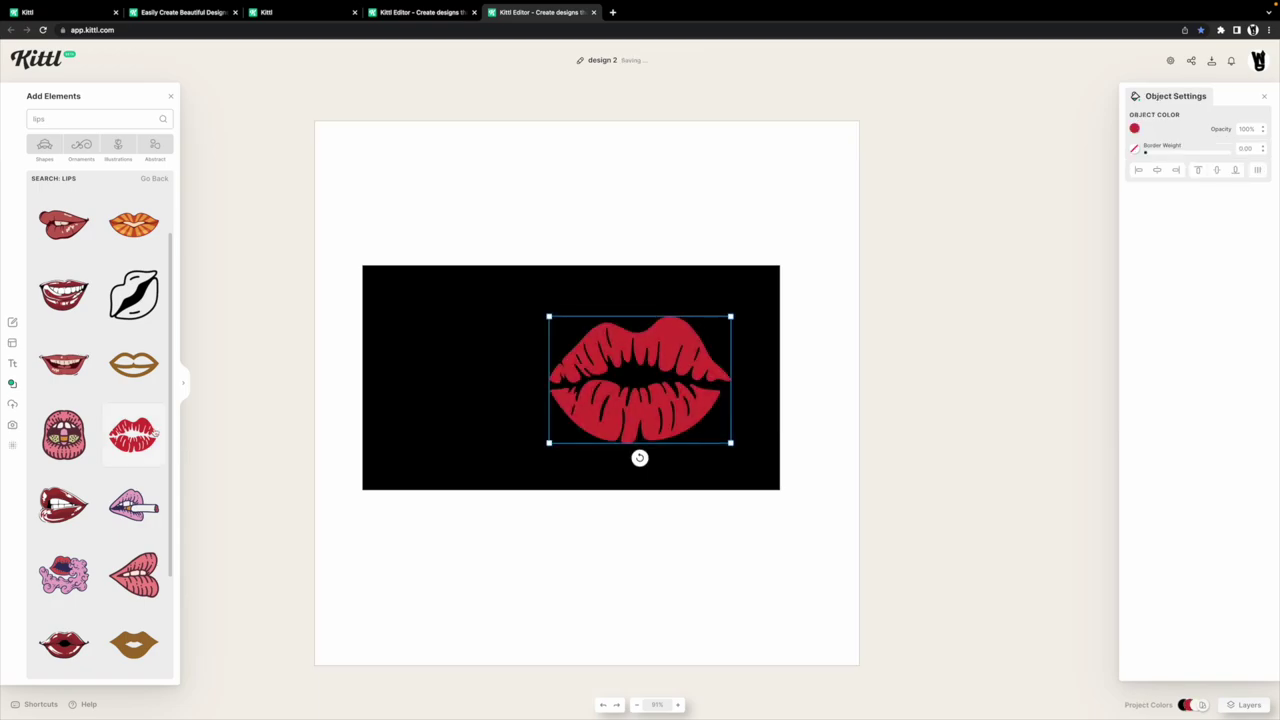
Shrink the lips and scatter rotated copies across the black rectangle, making eight in all with some overlapping its edges.
click(660, 577)
click(673, 419)
drag(673, 419, 516, 364)
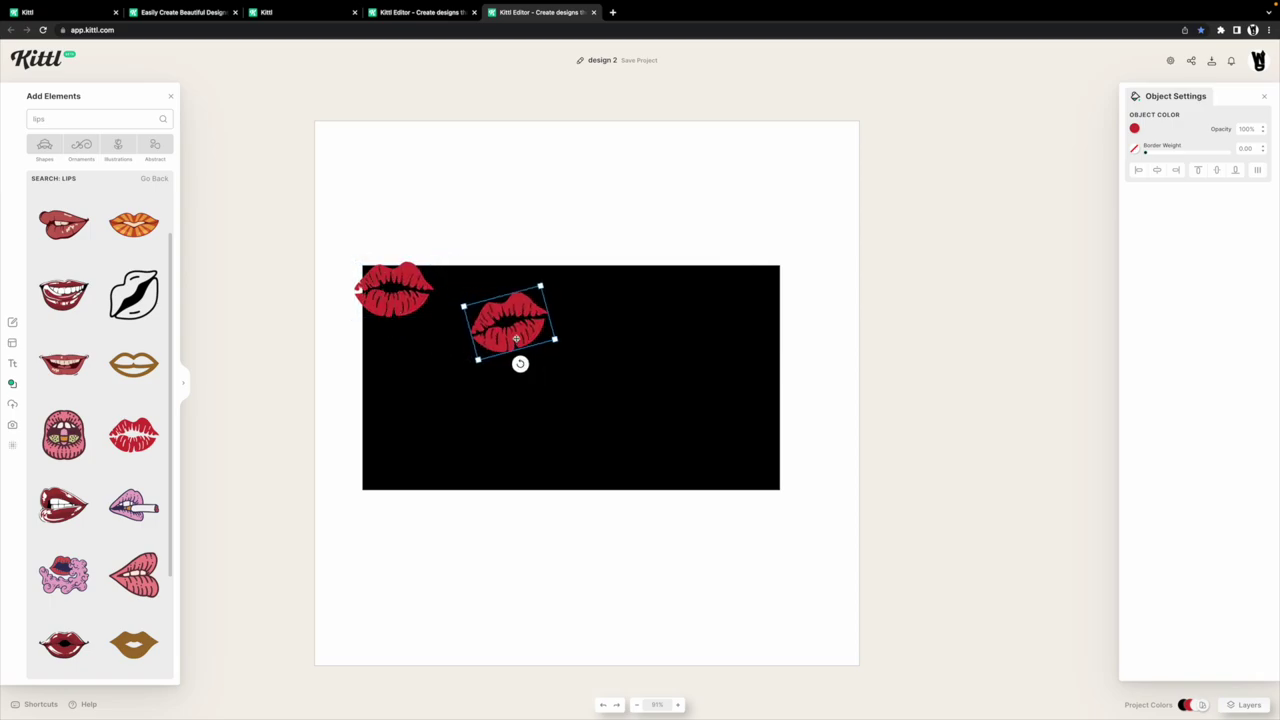
drag(411, 301, 649, 310)
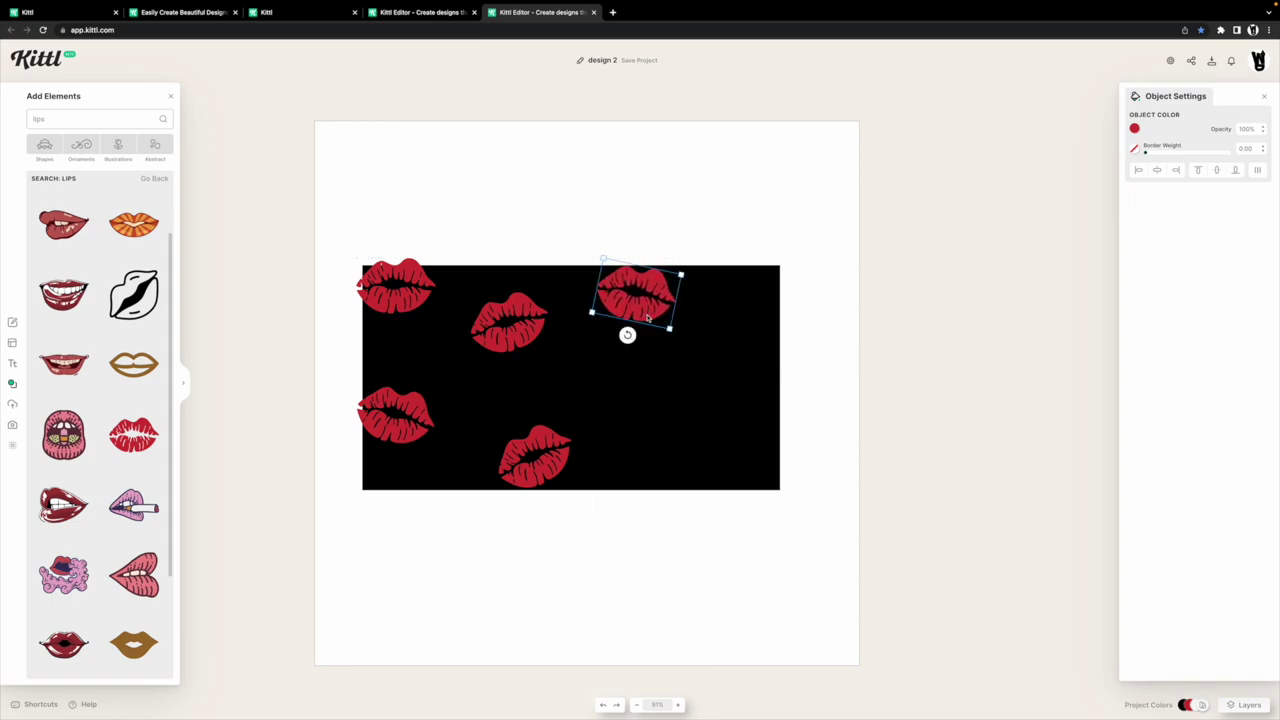
click(1008, 134)
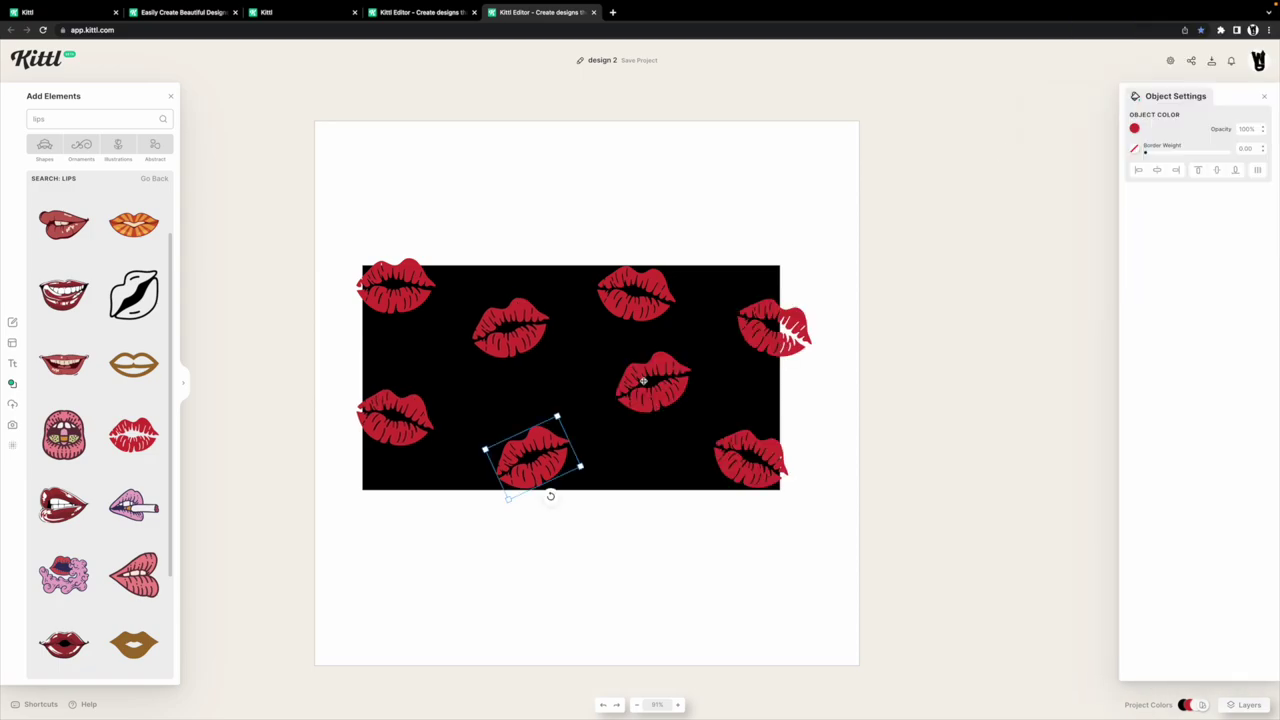
Select all eight lips and recolour them white.
click(631, 379)
shift+click(537, 337)
shift+click(409, 405)
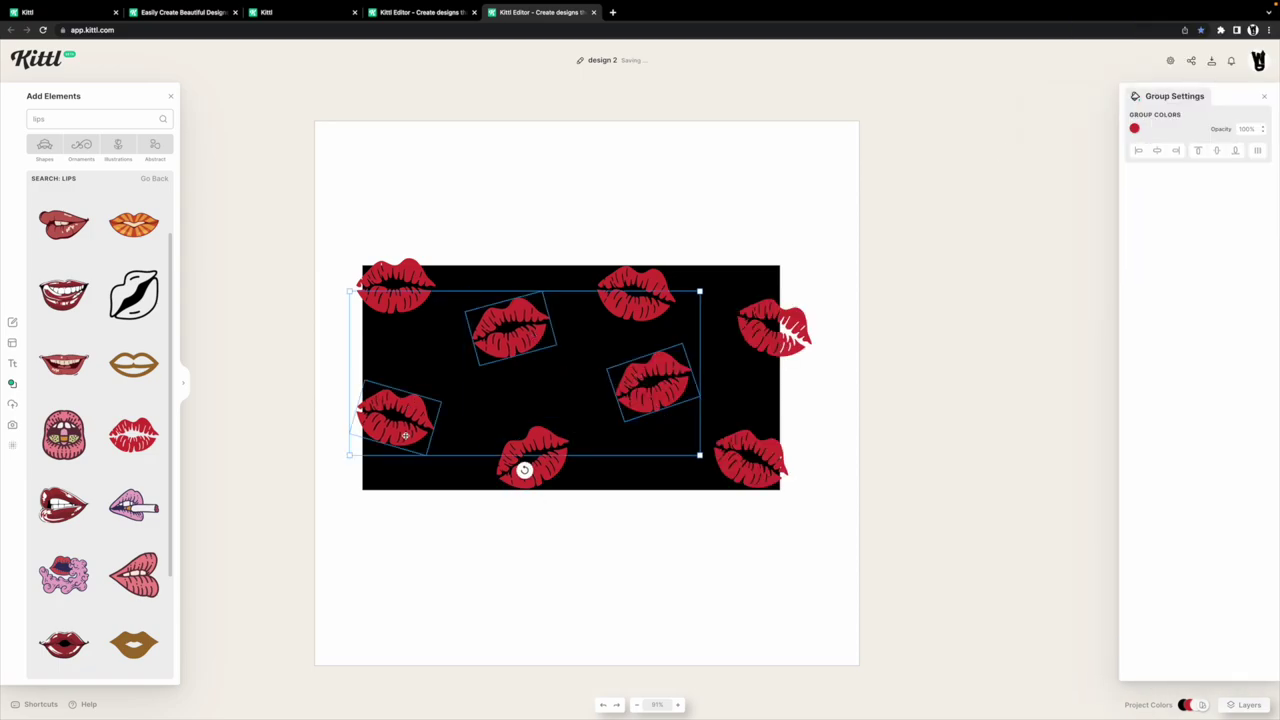
shift+click(541, 463)
shift+click(397, 272)
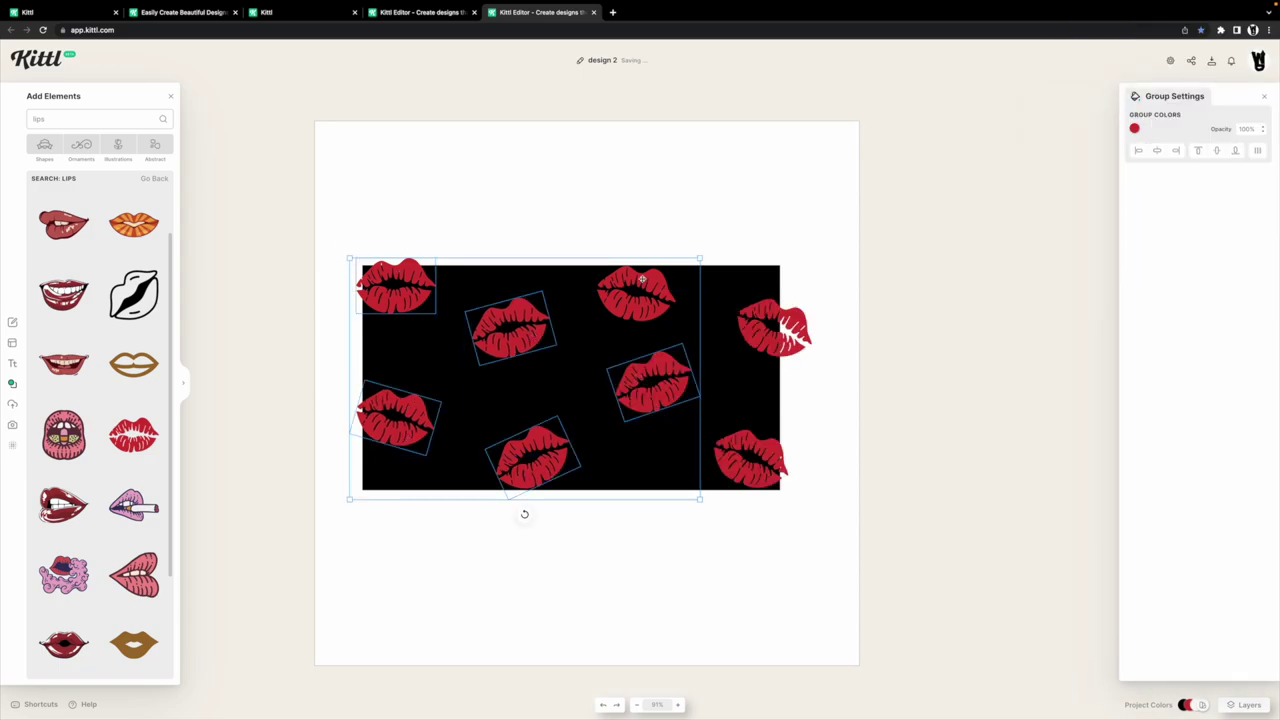
shift+click(643, 282)
shift+click(769, 321)
shift+click(757, 447)
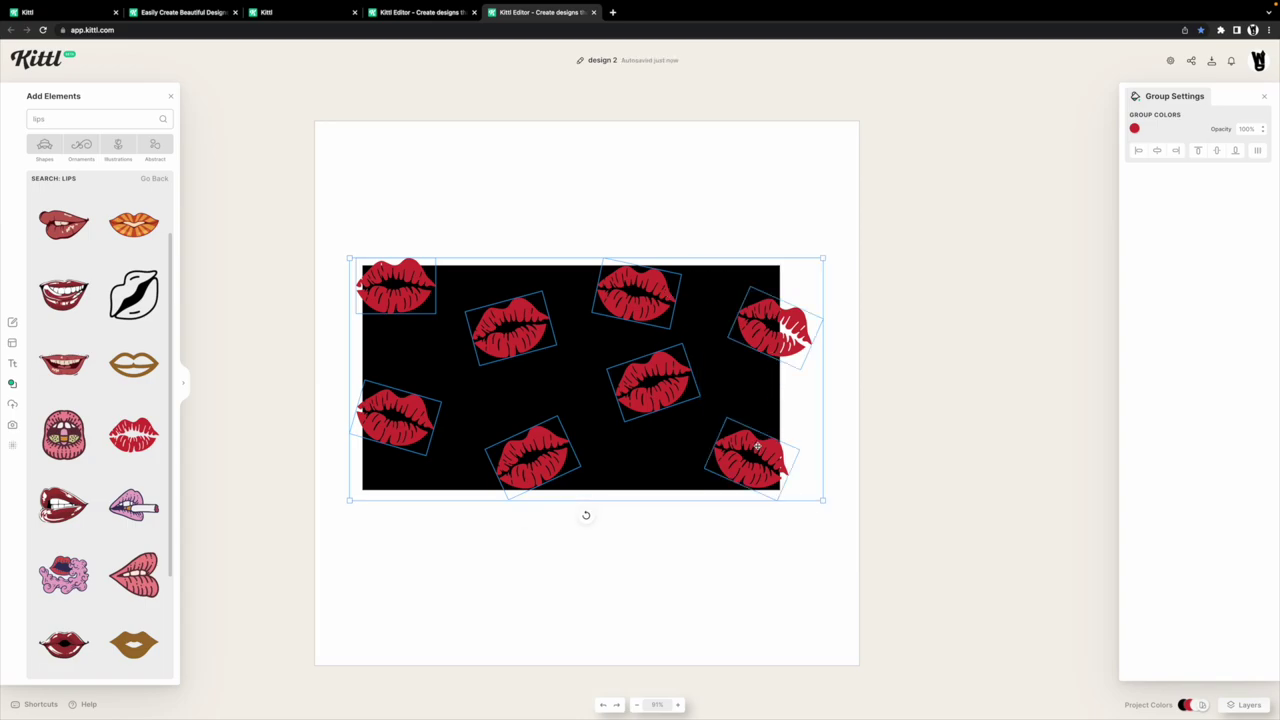
click(1134, 128)
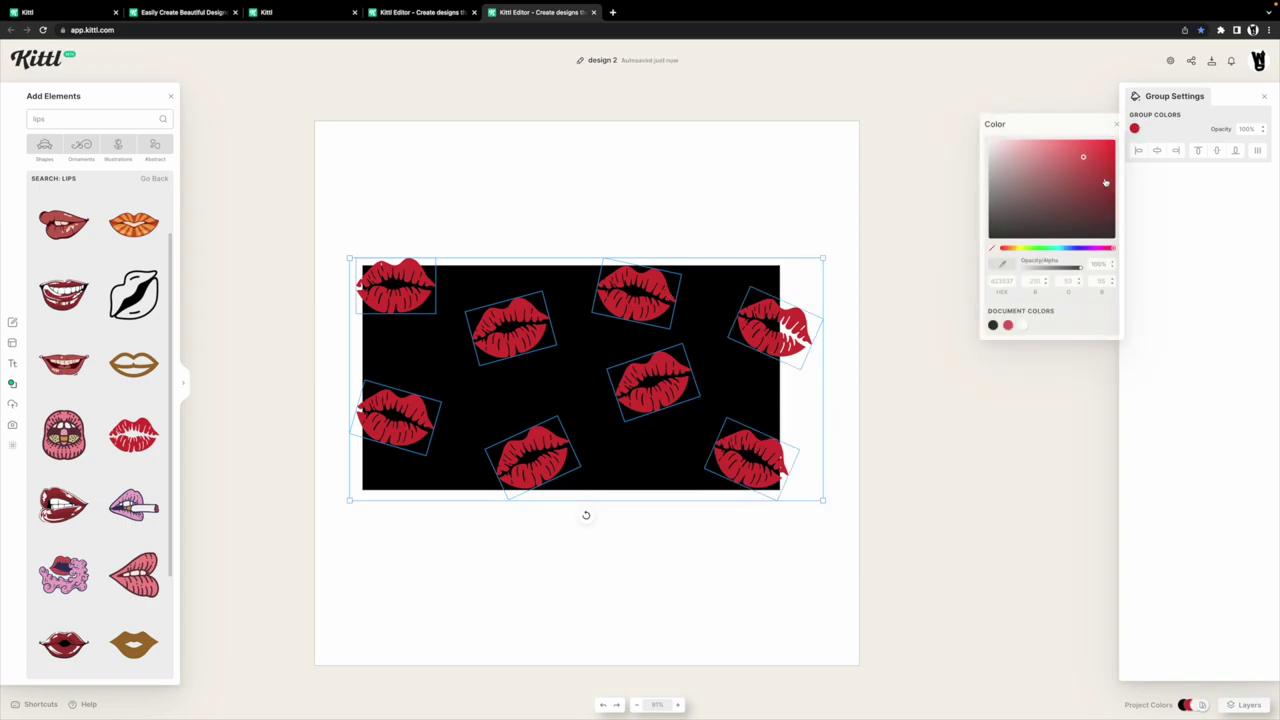
click(1025, 326)
Group the white lips scattered over the black rectangle.
click(578, 200)
click(765, 349)
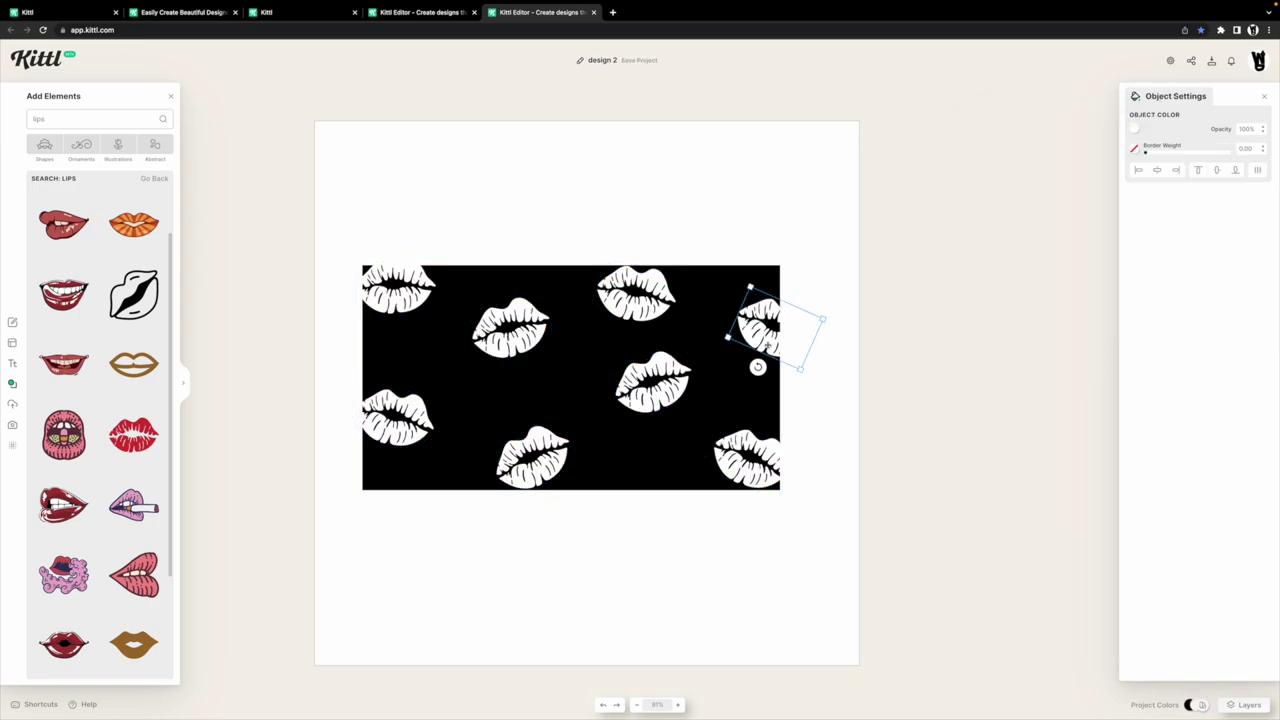
shift+click(749, 450)
shift+click(668, 390)
click(630, 235)
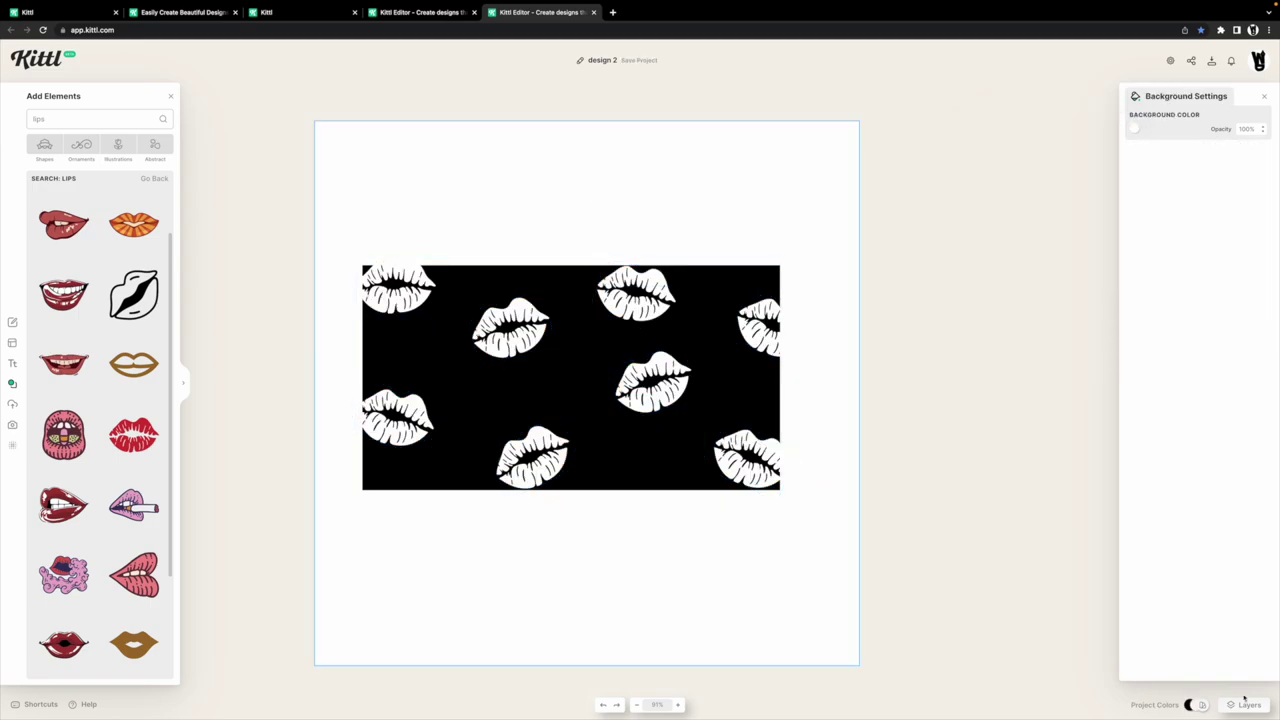
Rename the layer group containing the kiss prints as "lips".
click(1243, 704)
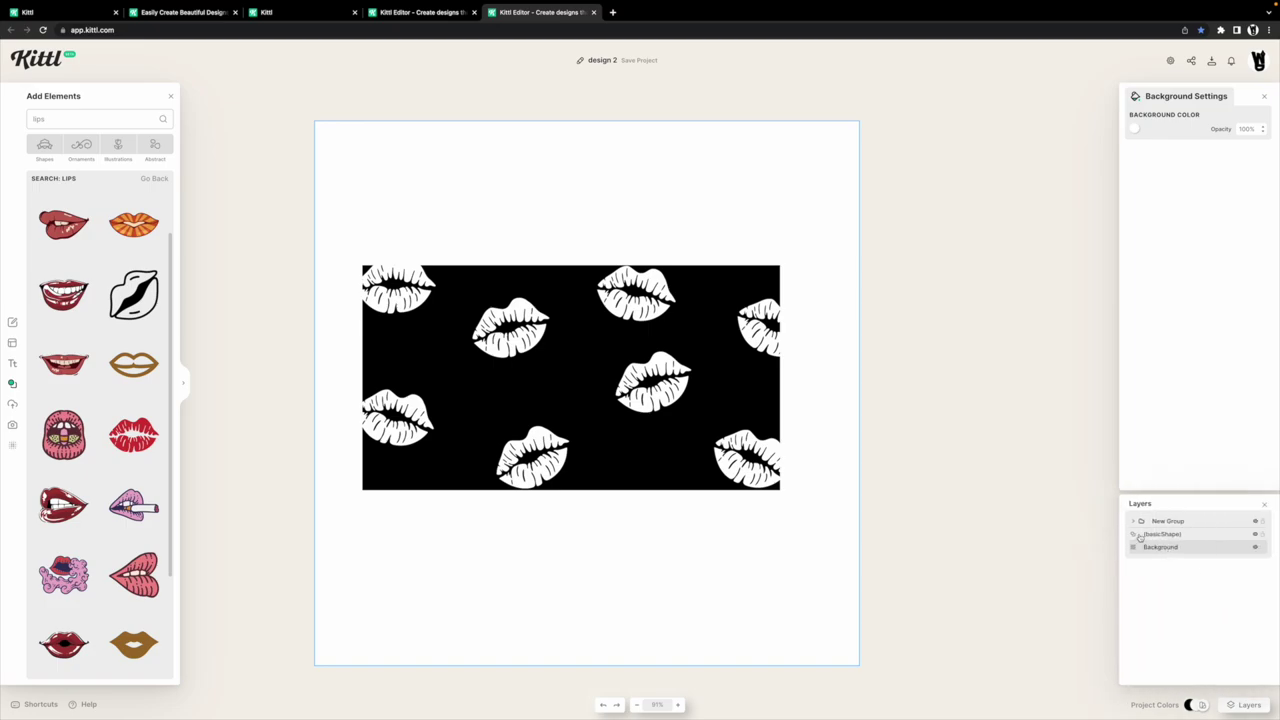
click(1167, 522)
double_click(1167, 523)
text(lips)
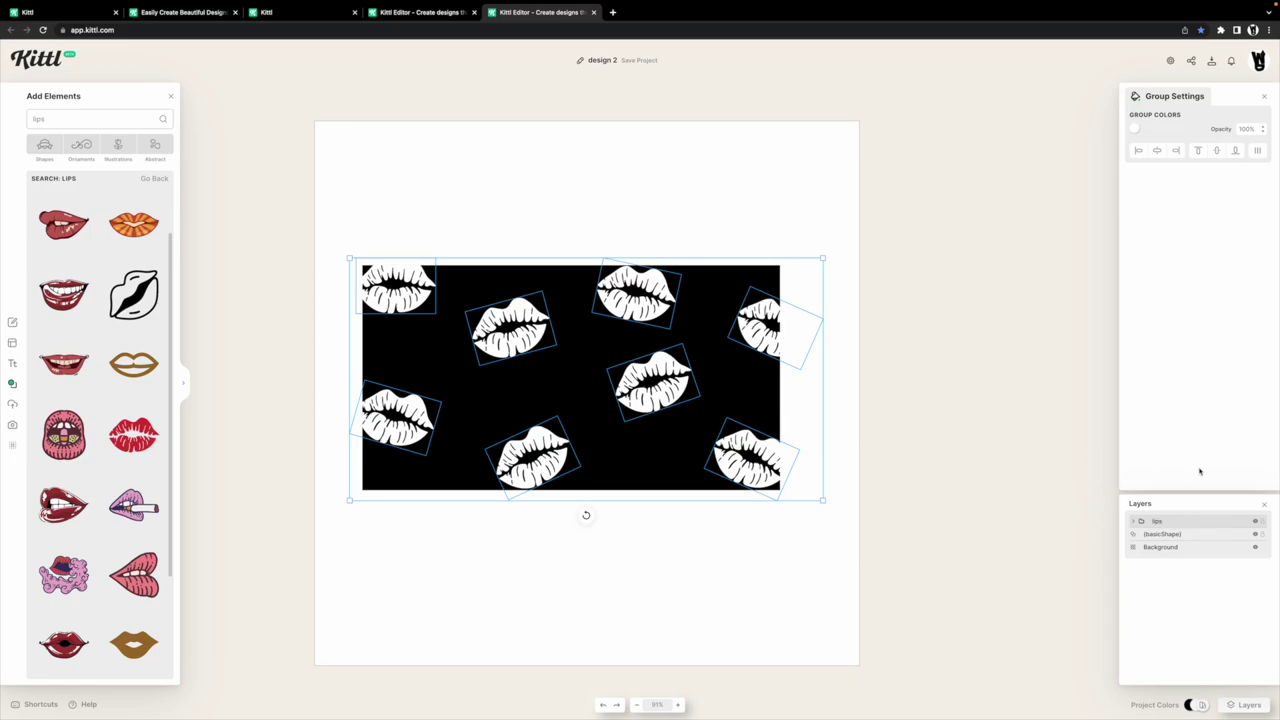
Reduce the opacity of the lips group to 75%.
click(1263, 133)
click(1263, 133)
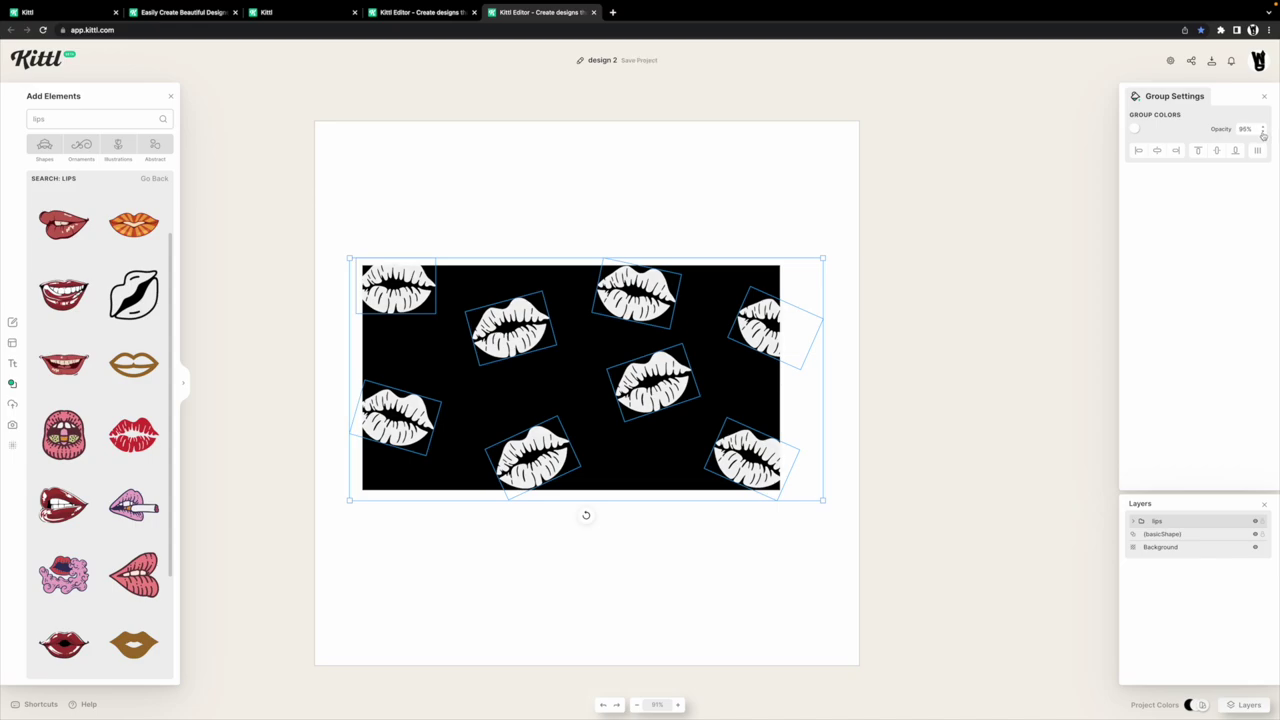
click(1263, 134)
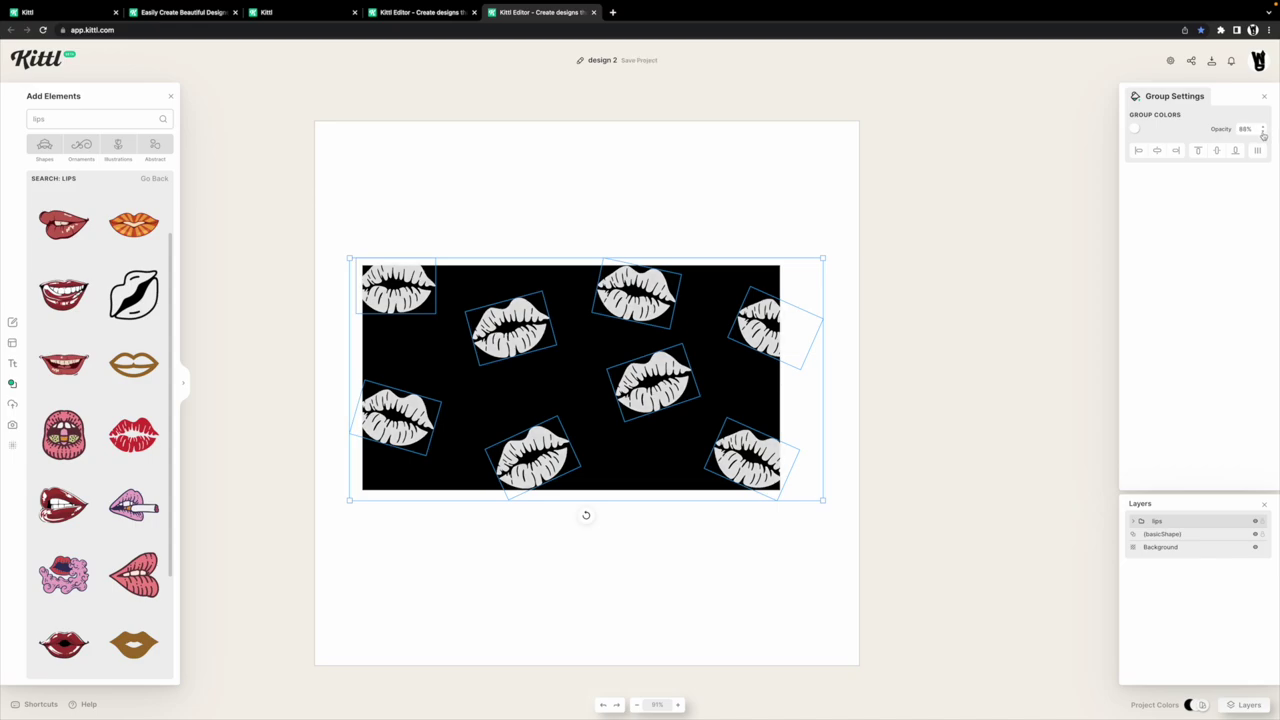
click(1263, 134)
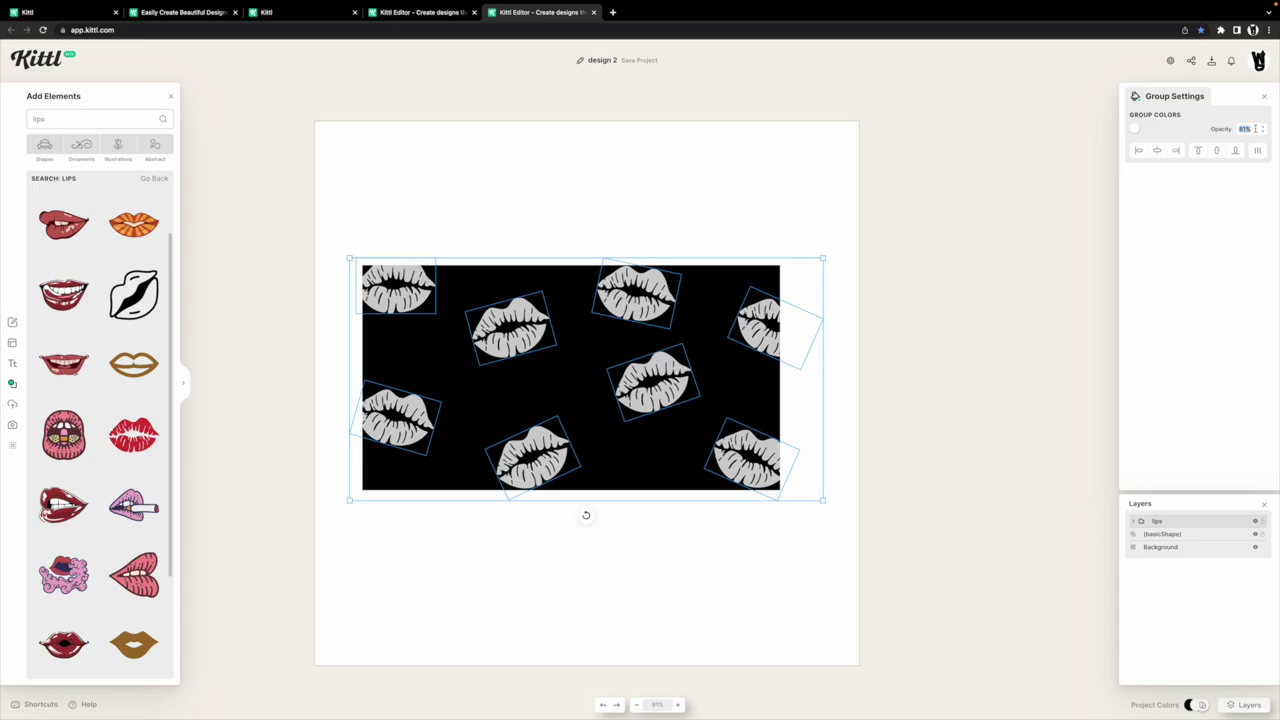
key(Return)
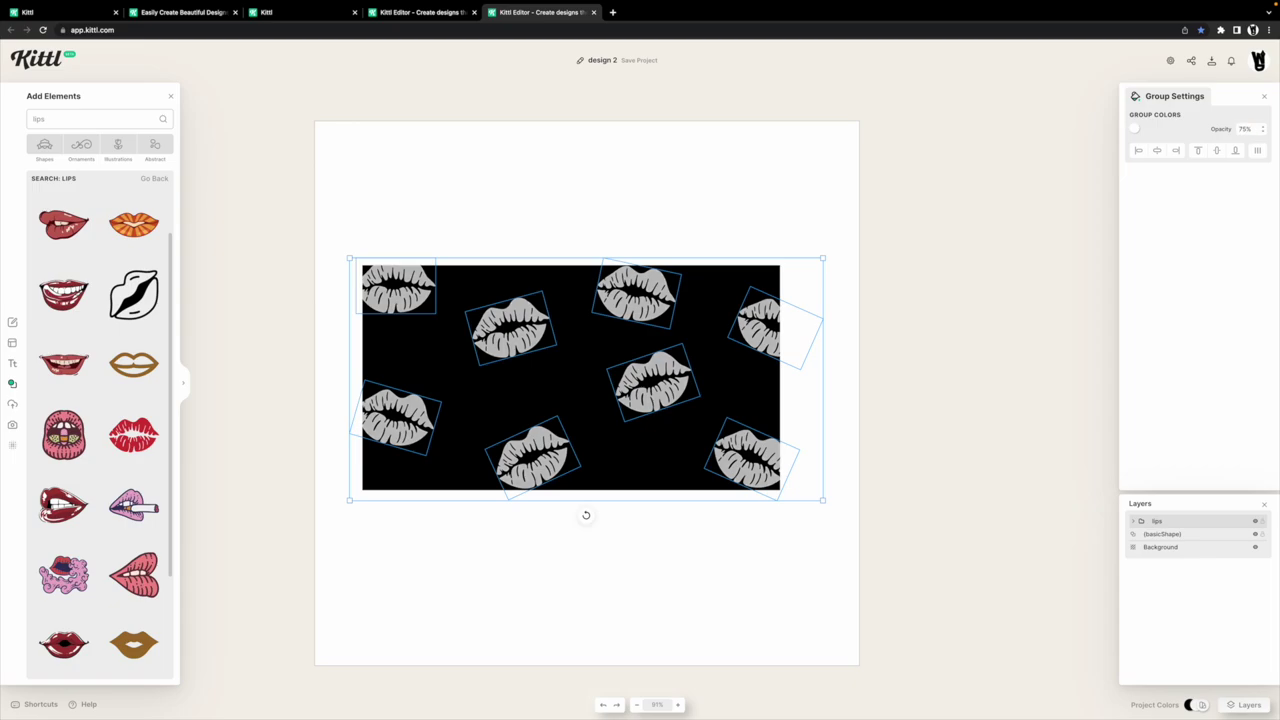
Add the red full-lips illustration with visible teeth from the lips results and place it over the rectangle's left half.
click(844, 475)
scroll(586, 297, up, 5)
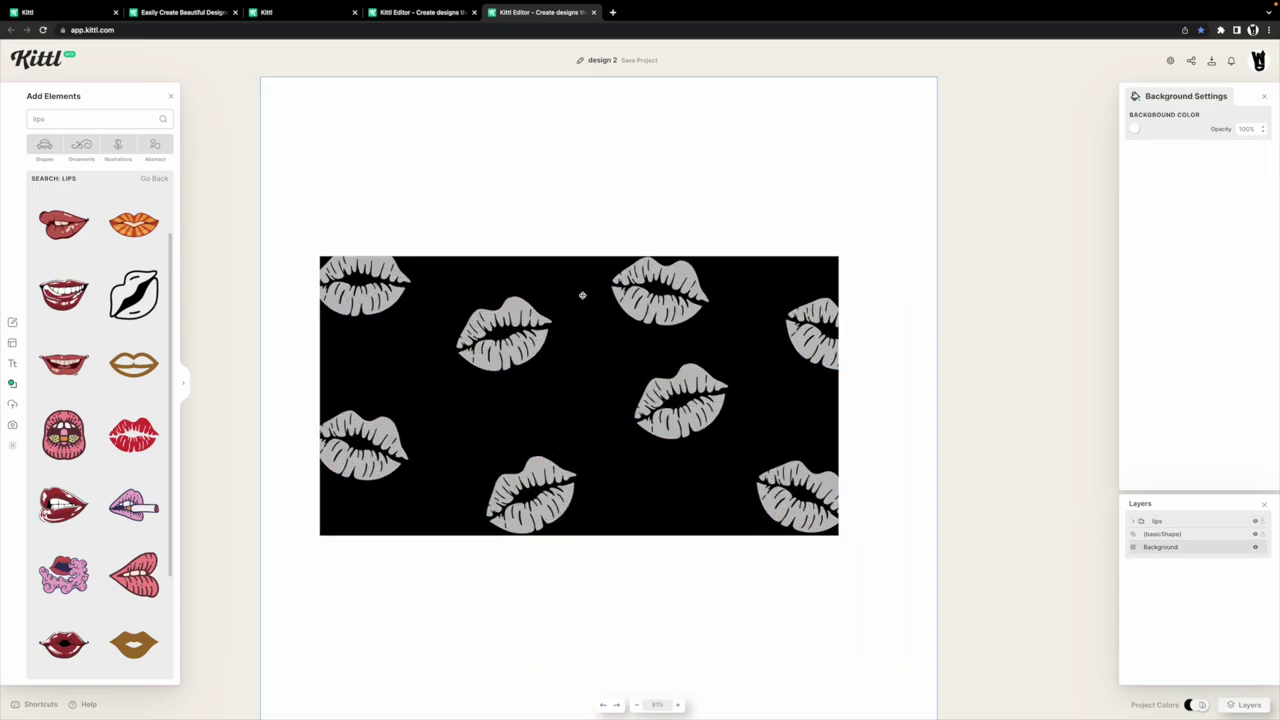
drag(621, 298, 630, 293)
drag(540, 359, 573, 344)
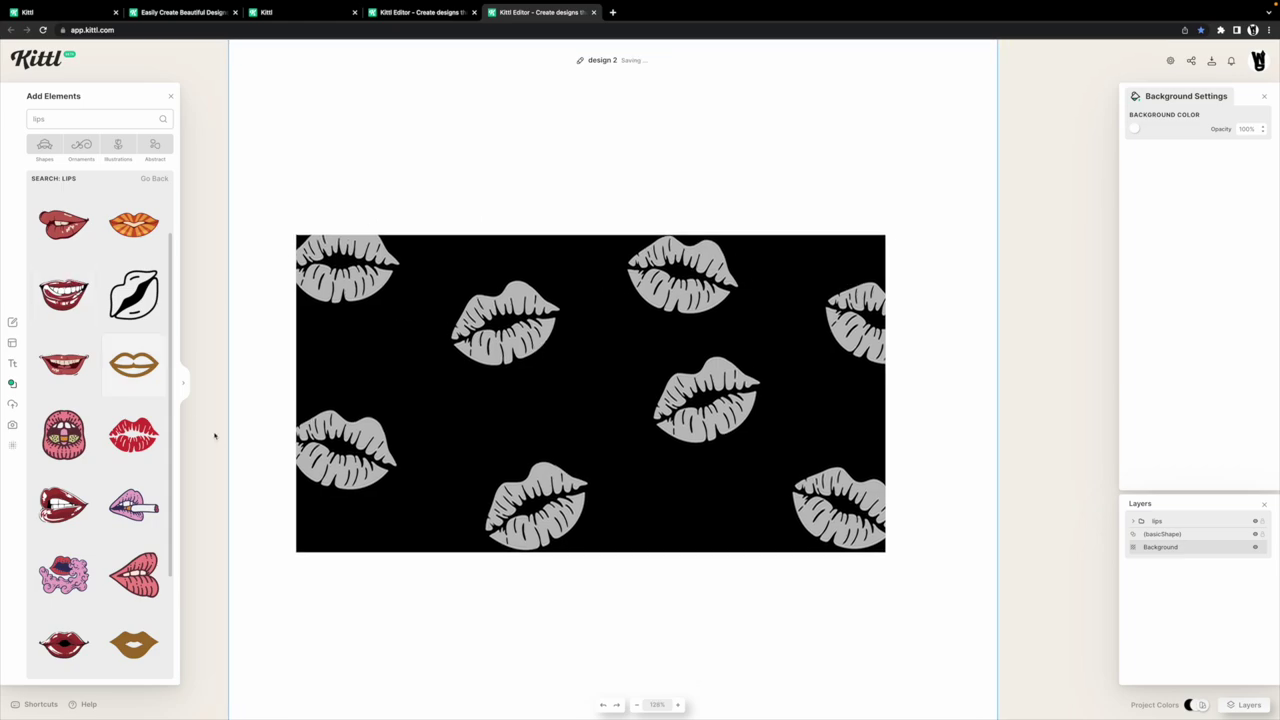
scroll(108, 450, down, 3)
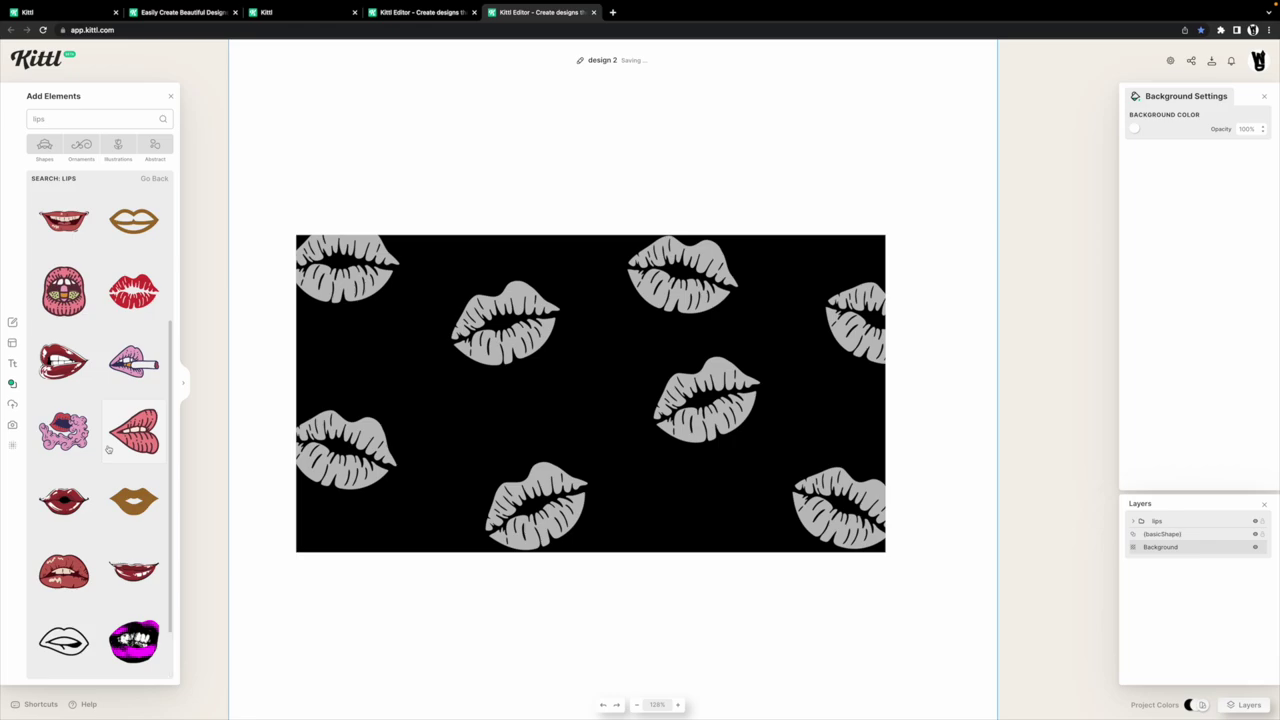
click(70, 572)
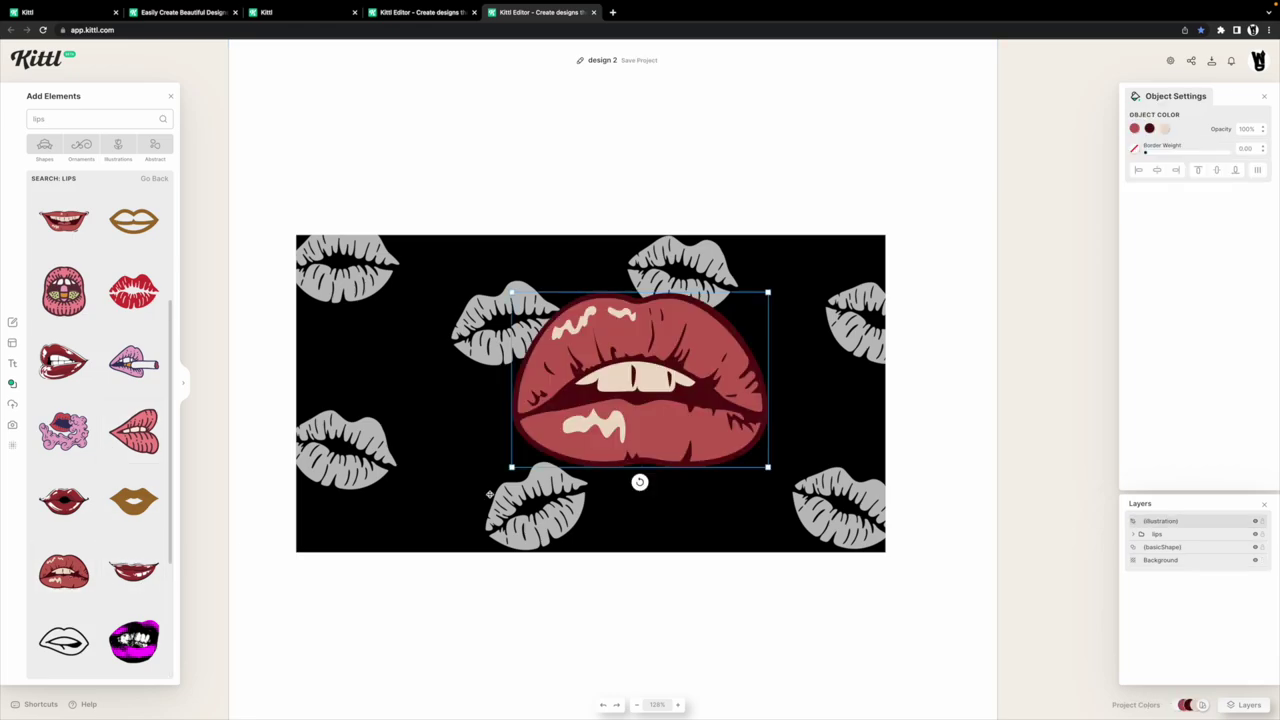
drag(674, 446, 502, 465)
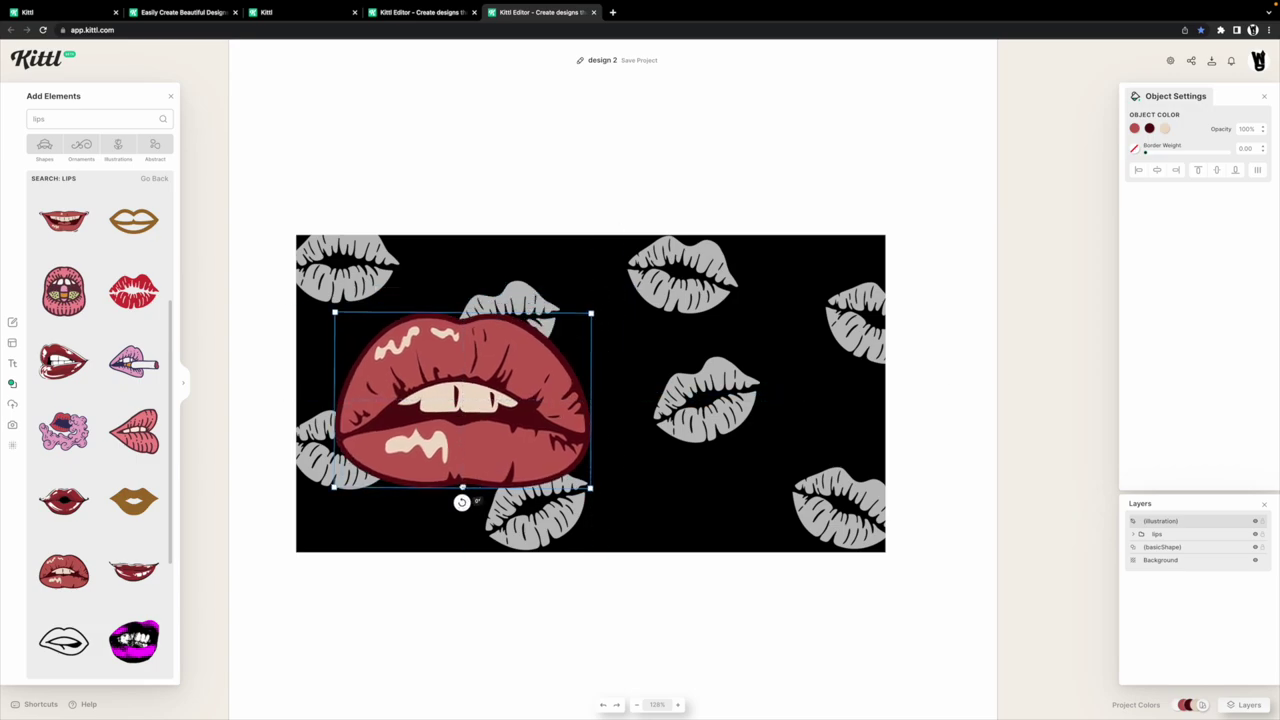
mouse_move(491, 467)
mouse_down()
mouse_move(537, 463)
mouse_move(498, 467)
mouse_up()
Recolour the large lips illustration red (d73434) with black outlines and white teeth and highlights.
click(1134, 128)
click(1074, 172)
mouse_move(1080, 172)
mouse_down()
mouse_move(1106, 168)
mouse_move(1100, 152)
mouse_move(1072, 157)
mouse_move(1085, 157)
mouse_up()
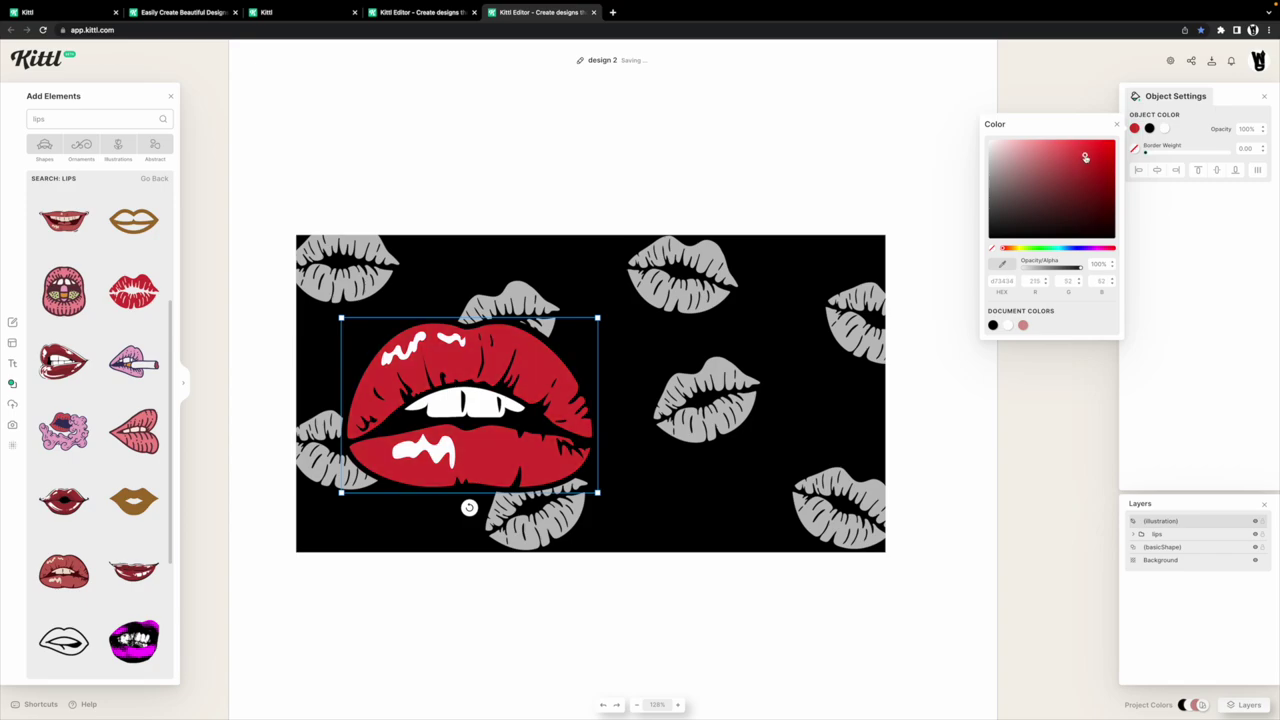
click(820, 178)
Scale the large red lips down slightly, keeping them in the left half of the black rectangle.
scroll(473, 358, up, 2)
drag(480, 377, 470, 373)
click(523, 199)
click(499, 355)
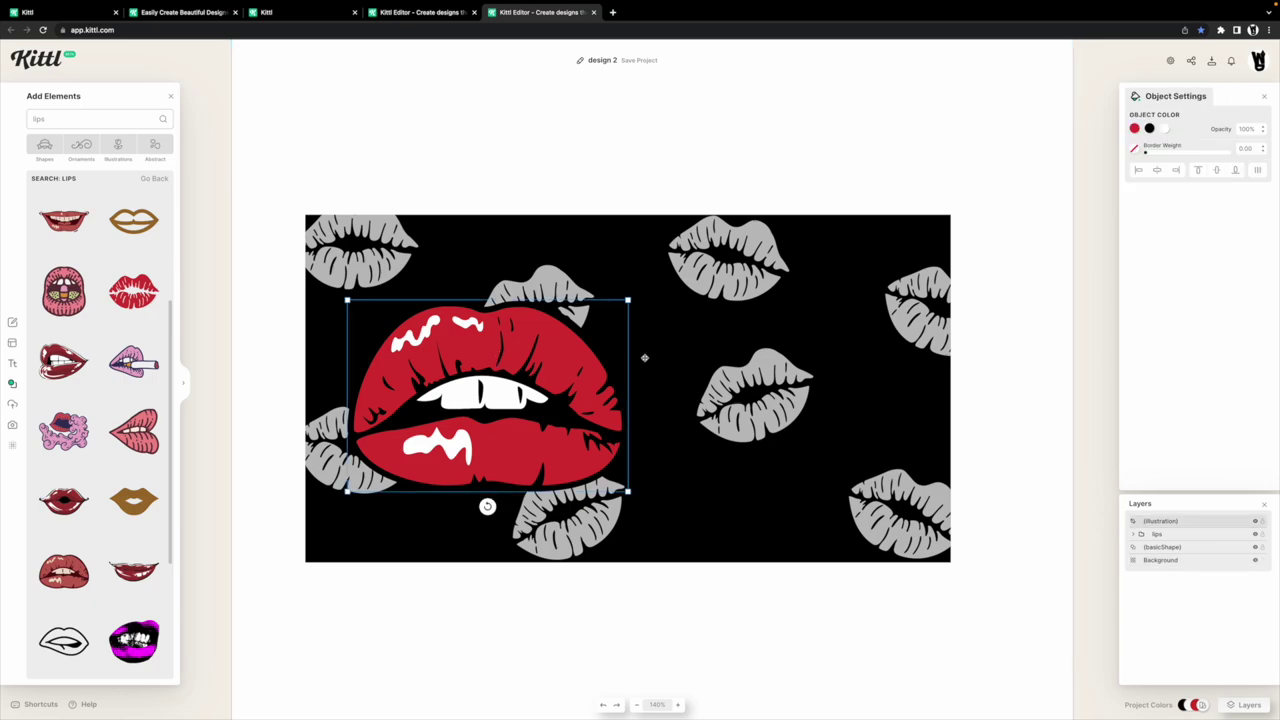
drag(629, 296, 605, 316)
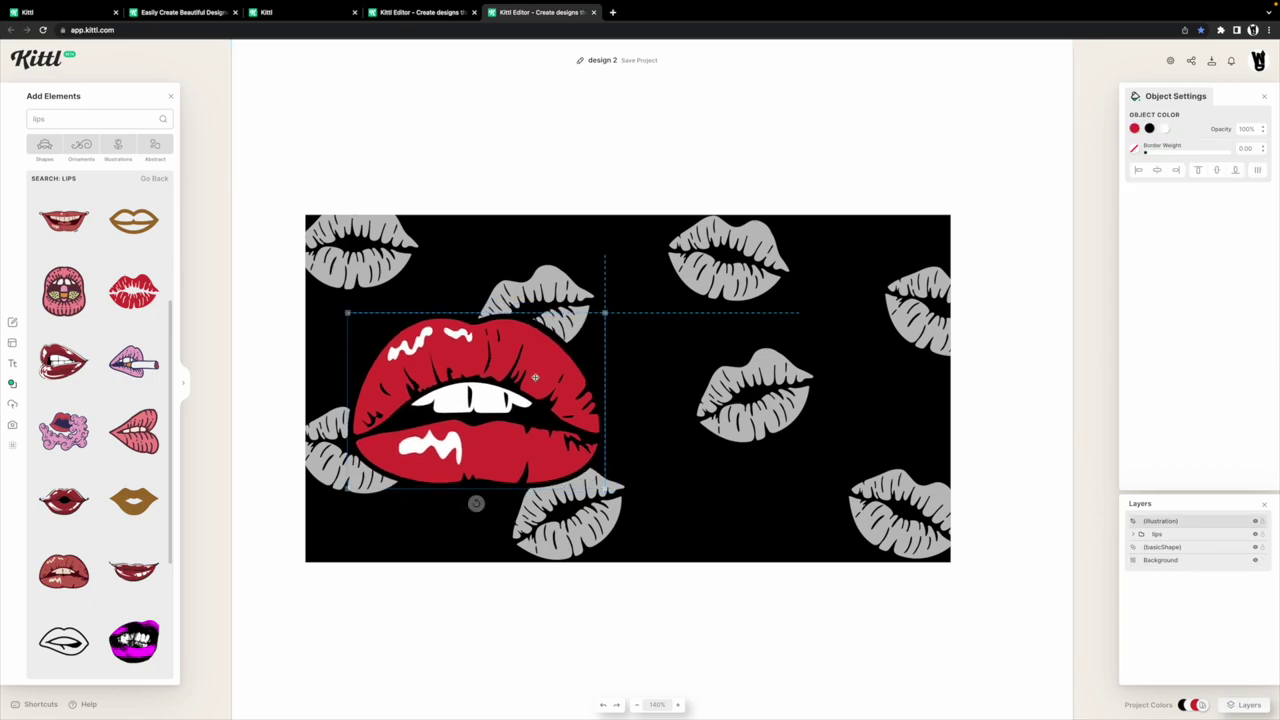
click(558, 180)
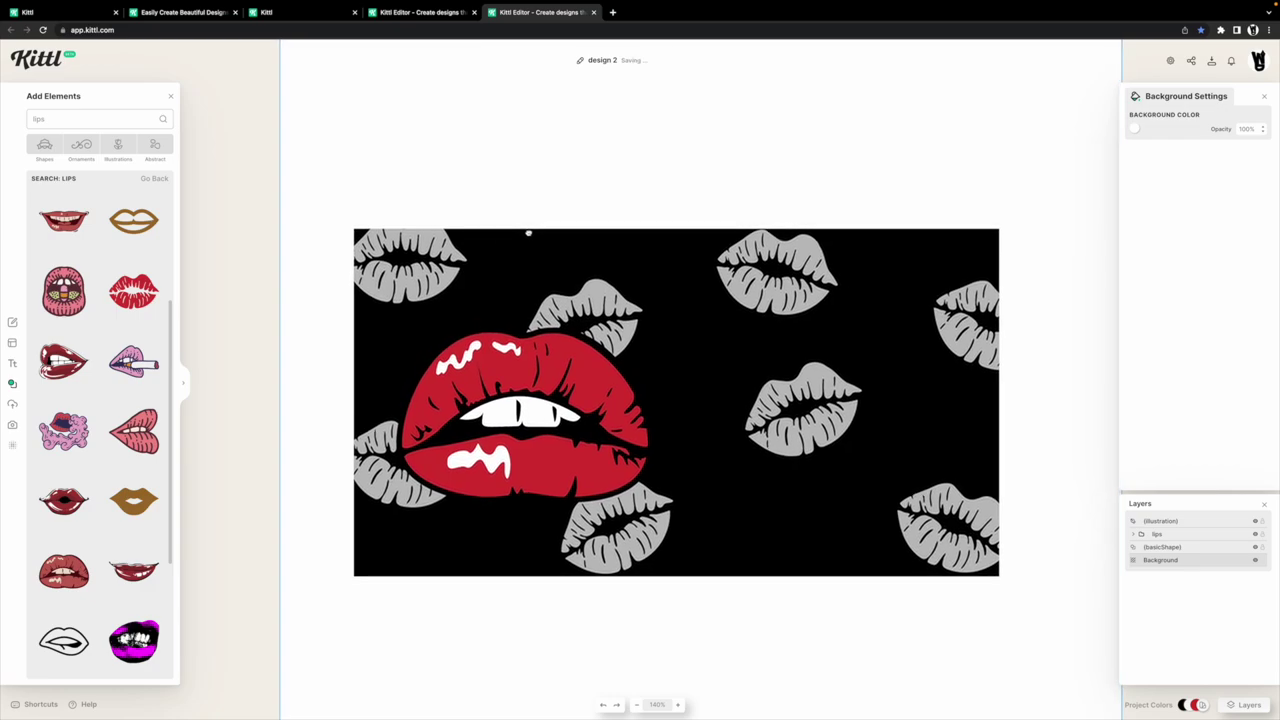
Add a headline reading "ROCK" and place it above the black rectangle.
click(12, 363)
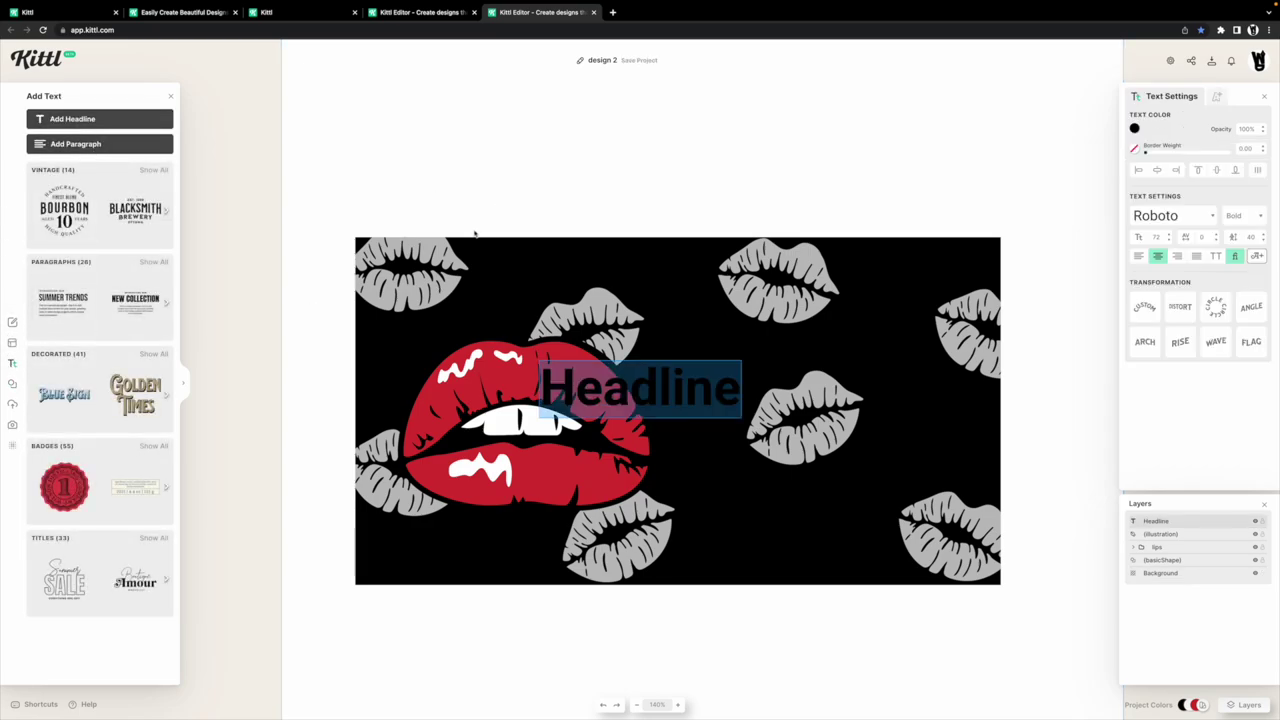
key(BackSpace)
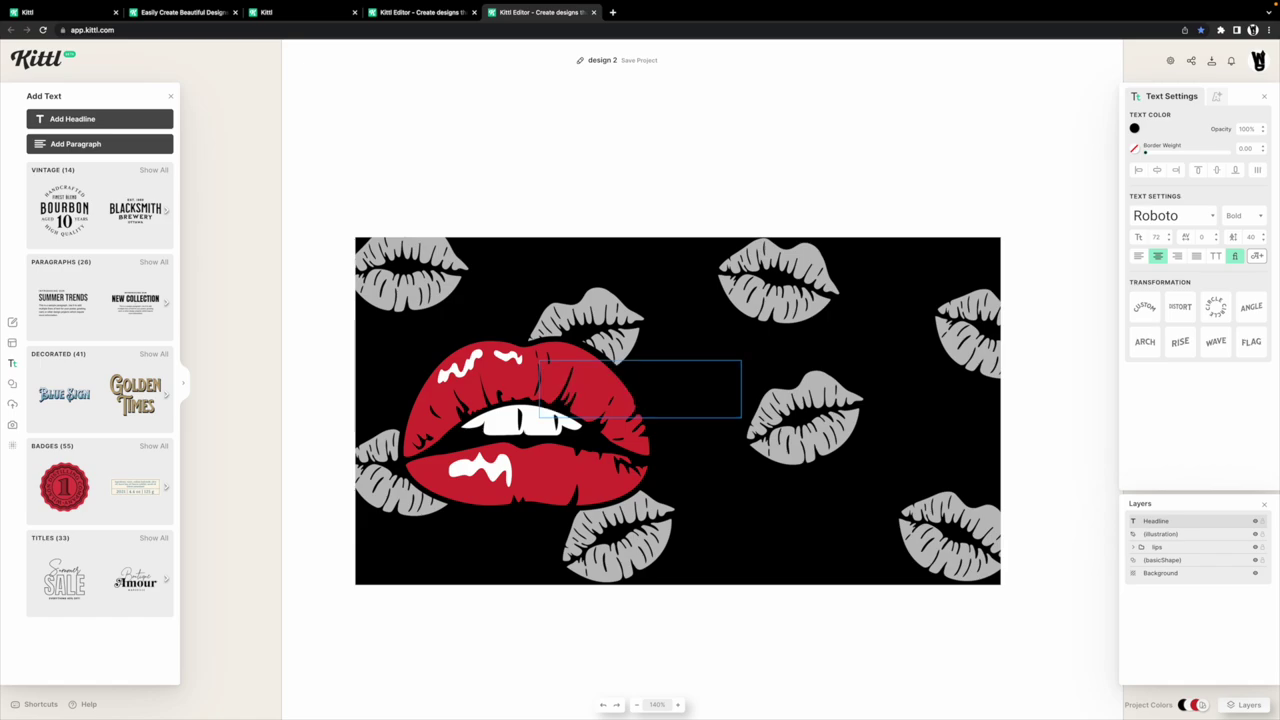
text(rock)
drag(677, 400, 612, 195)
click(632, 194)
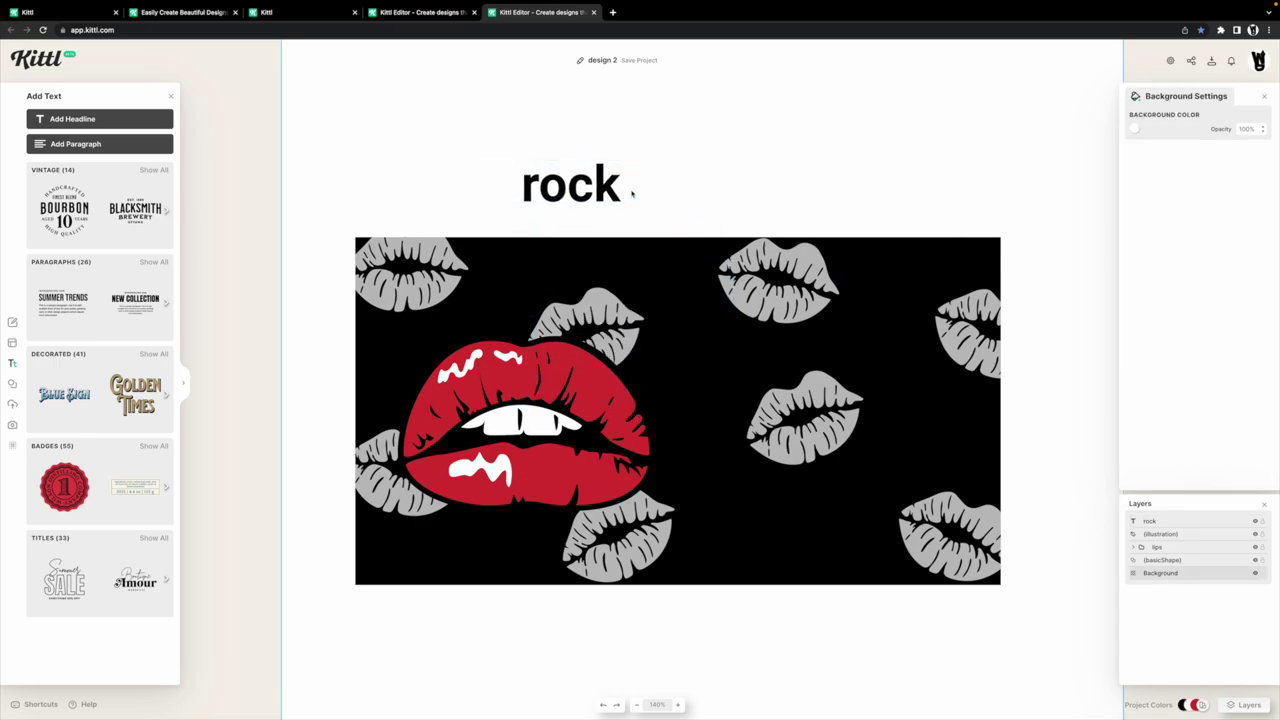
double_click(607, 186)
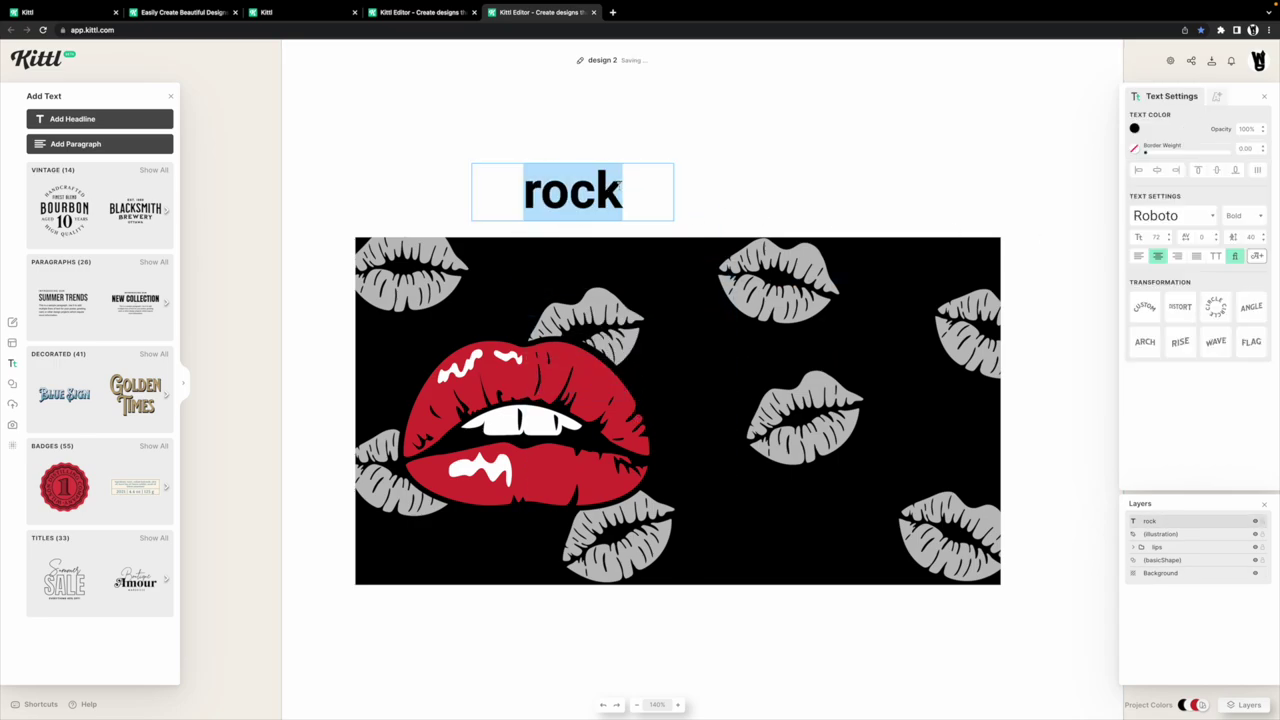
text(ROCK)
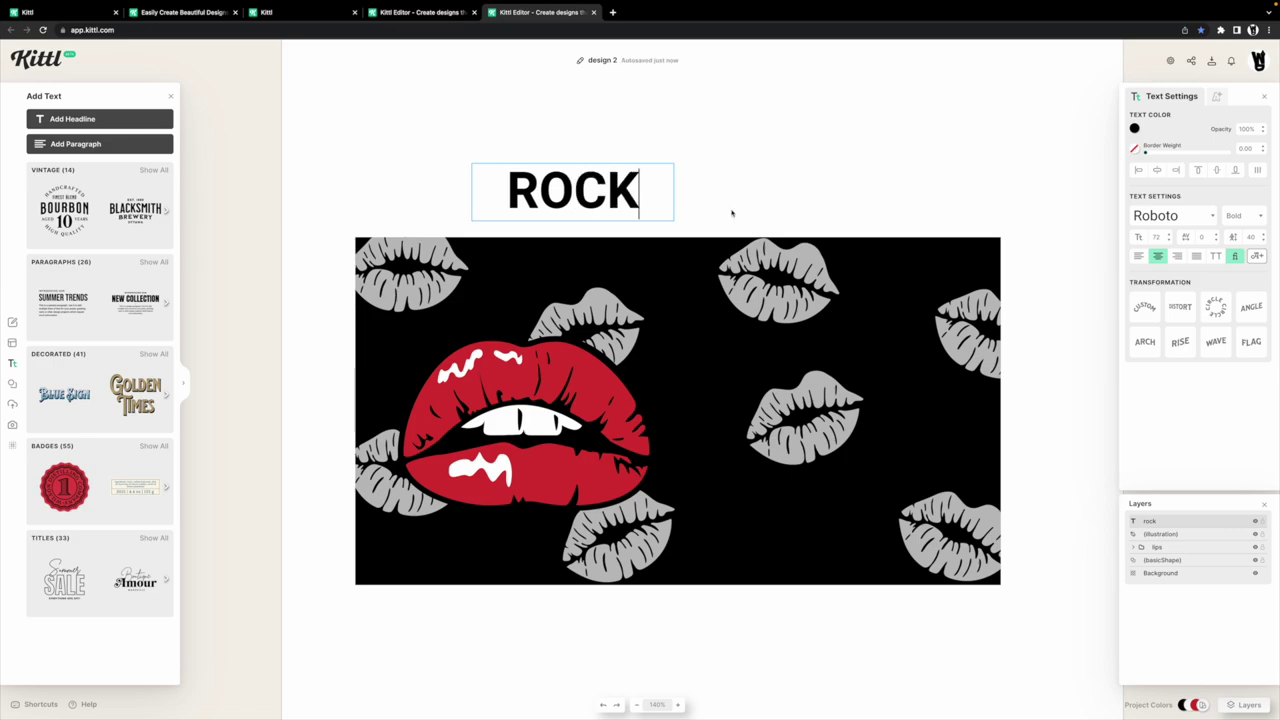
Move the "ROCK" headline to just above the rectangle and set its typeface to Adventurer 04.
key(Escape)
drag(617, 194, 542, 298)
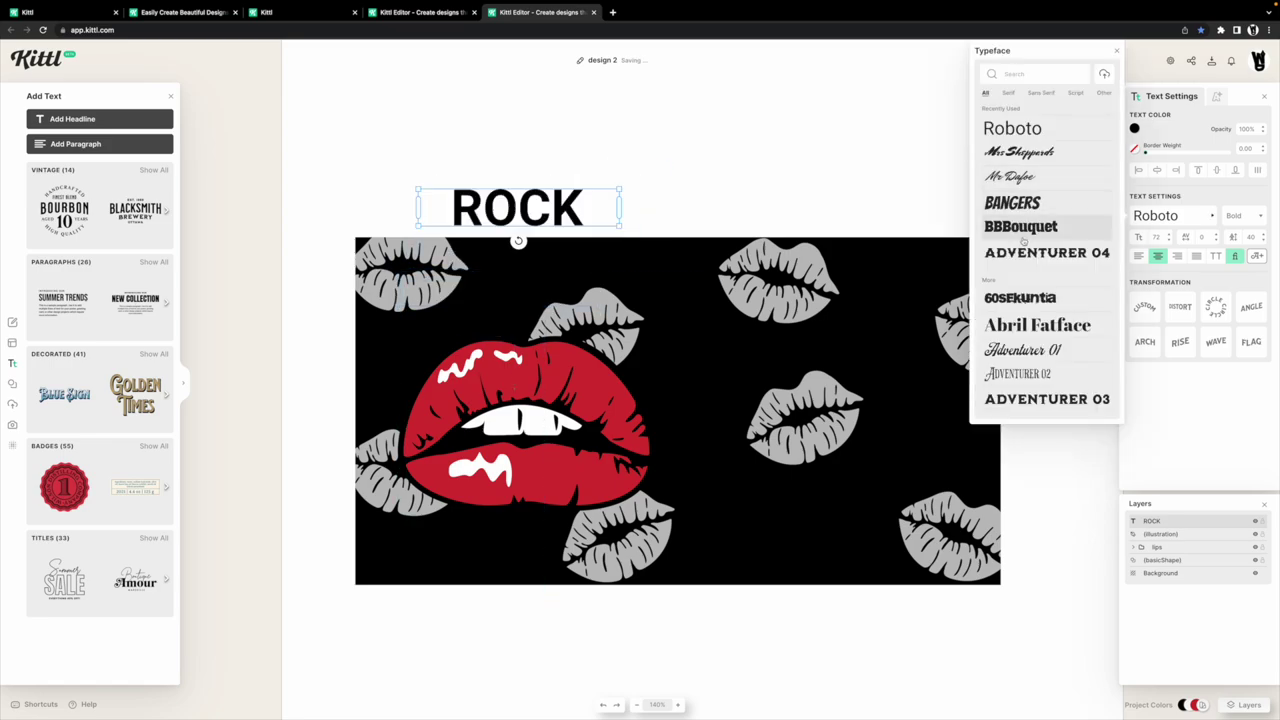
click(1040, 251)
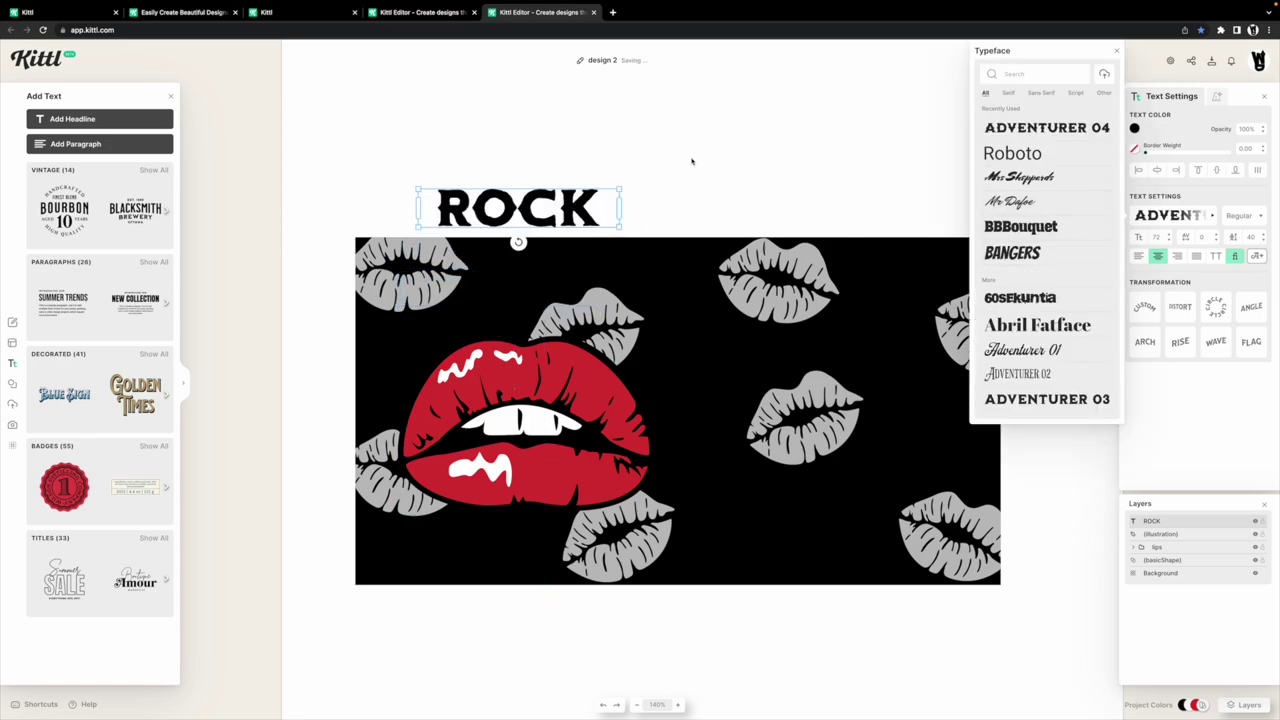
click(703, 161)
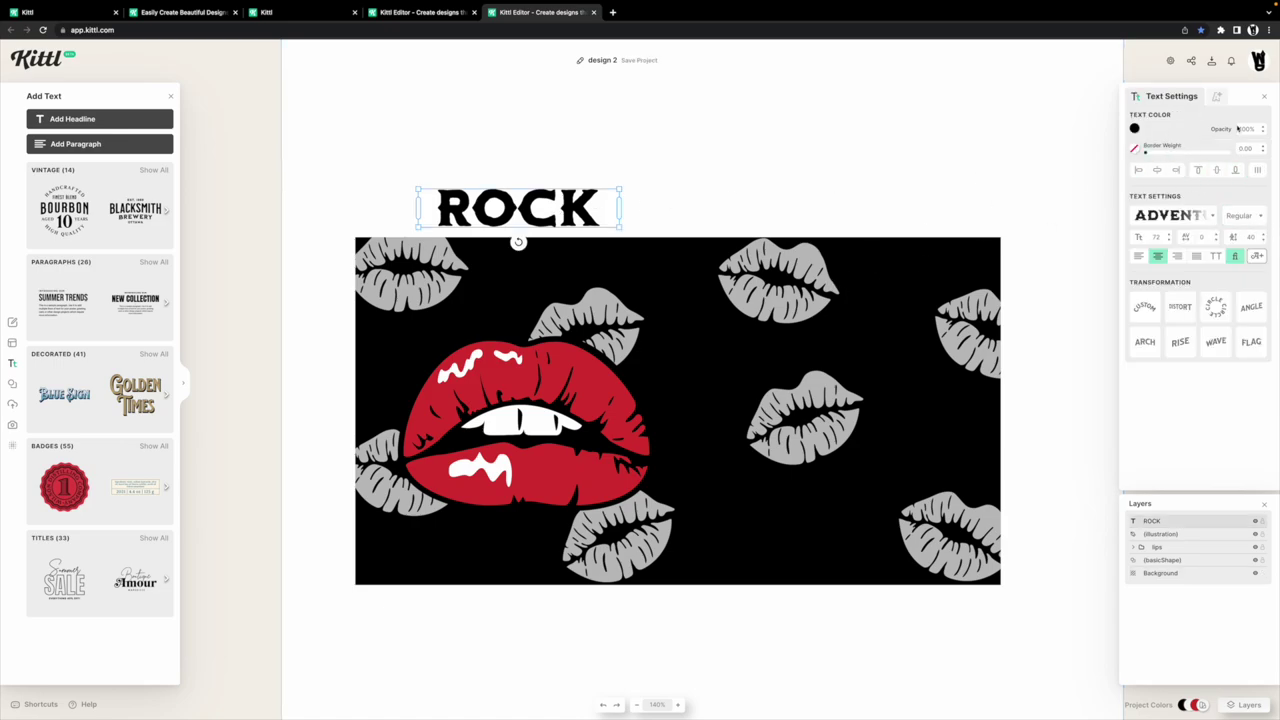
Give "ROCK" a black Block Shadow with offset 0 and outline width 7.
click(1216, 97)
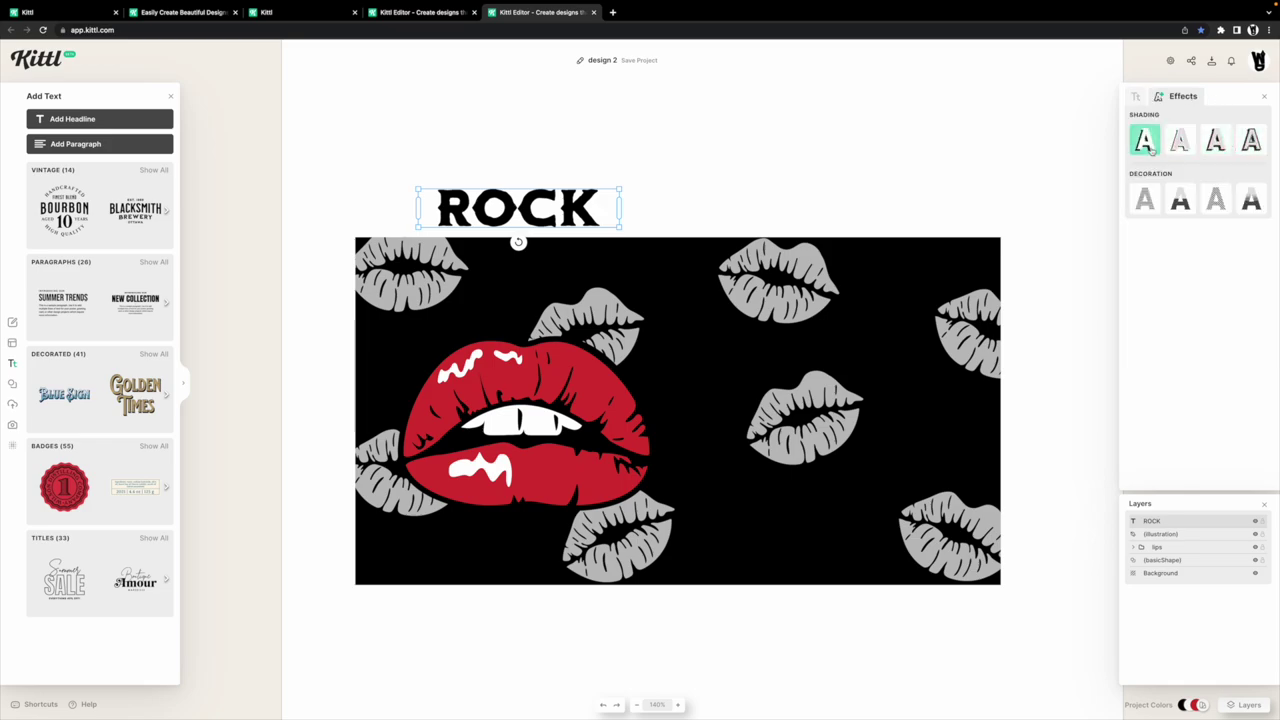
click(1218, 143)
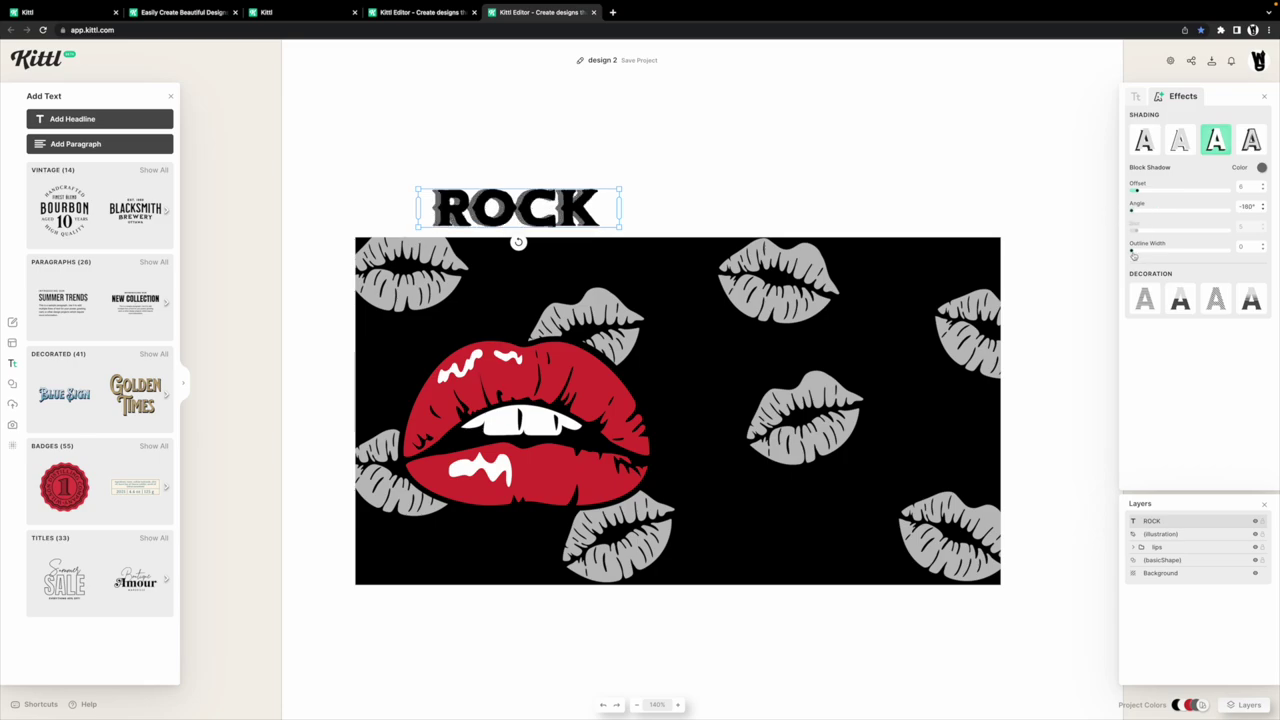
drag(1133, 251, 1138, 251)
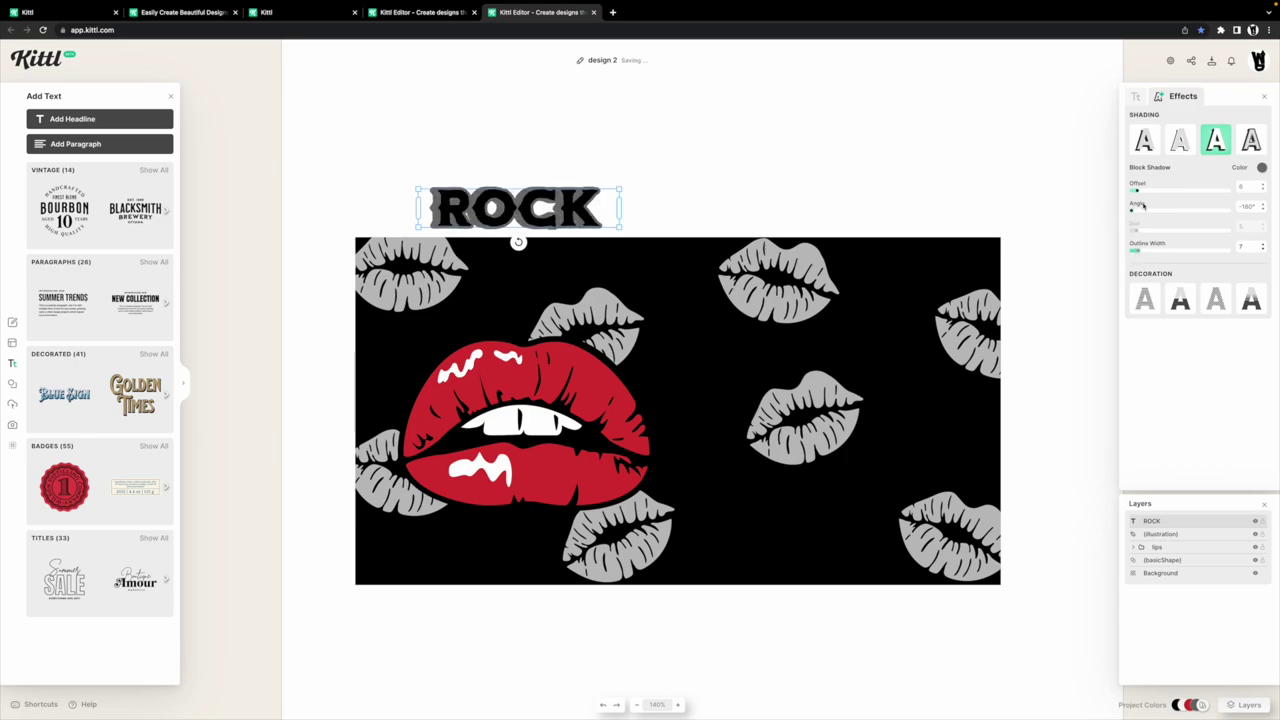
drag(1136, 191, 1120, 196)
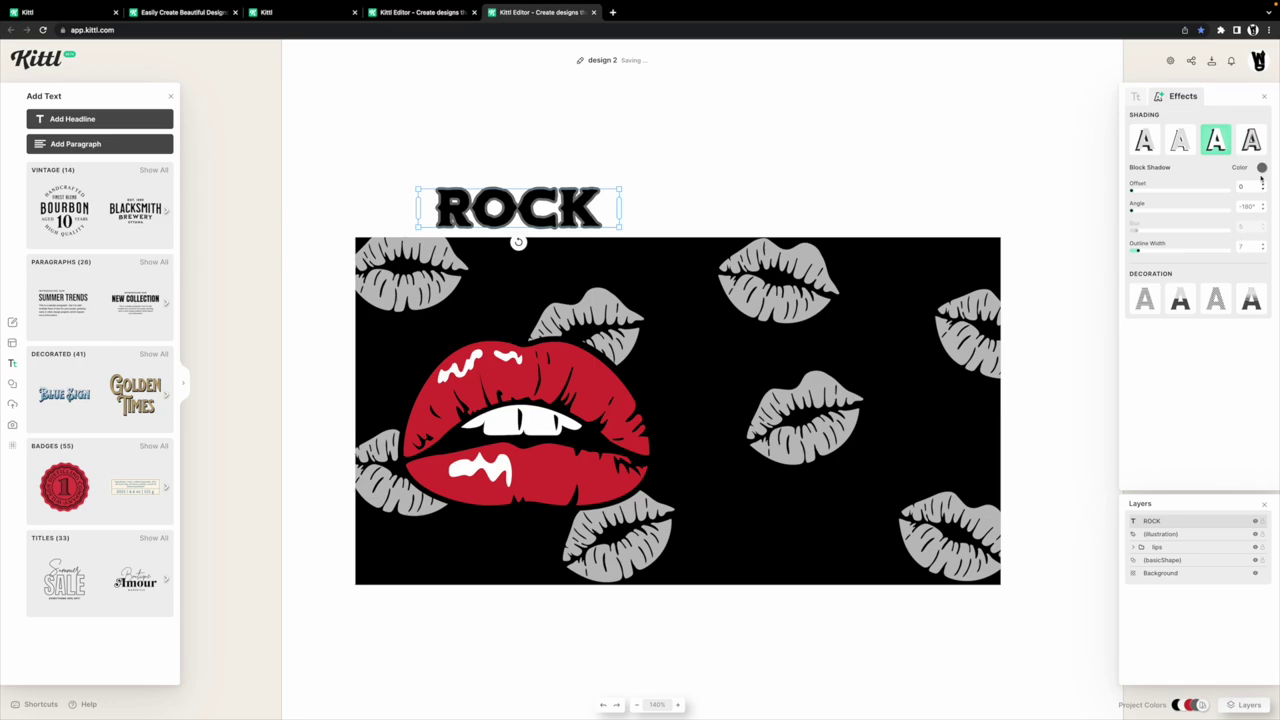
click(1262, 169)
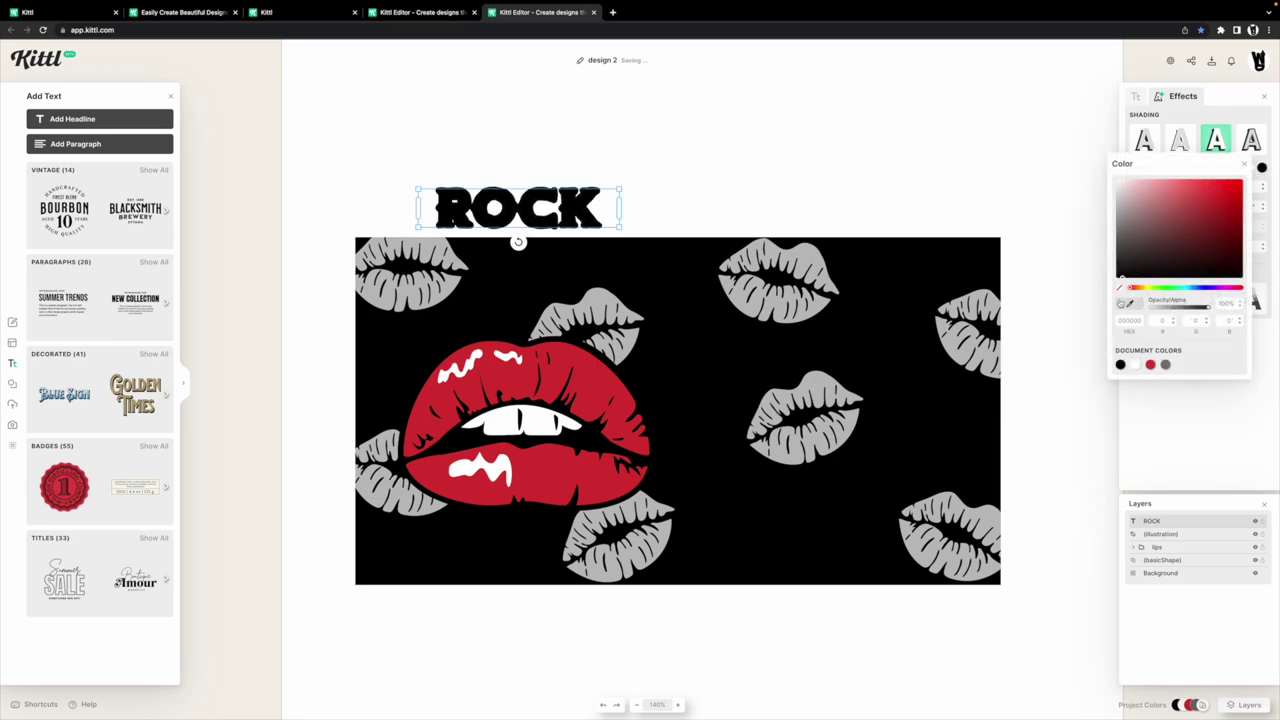
Change the fill colour of the "ROCK" text to white.
click(1136, 97)
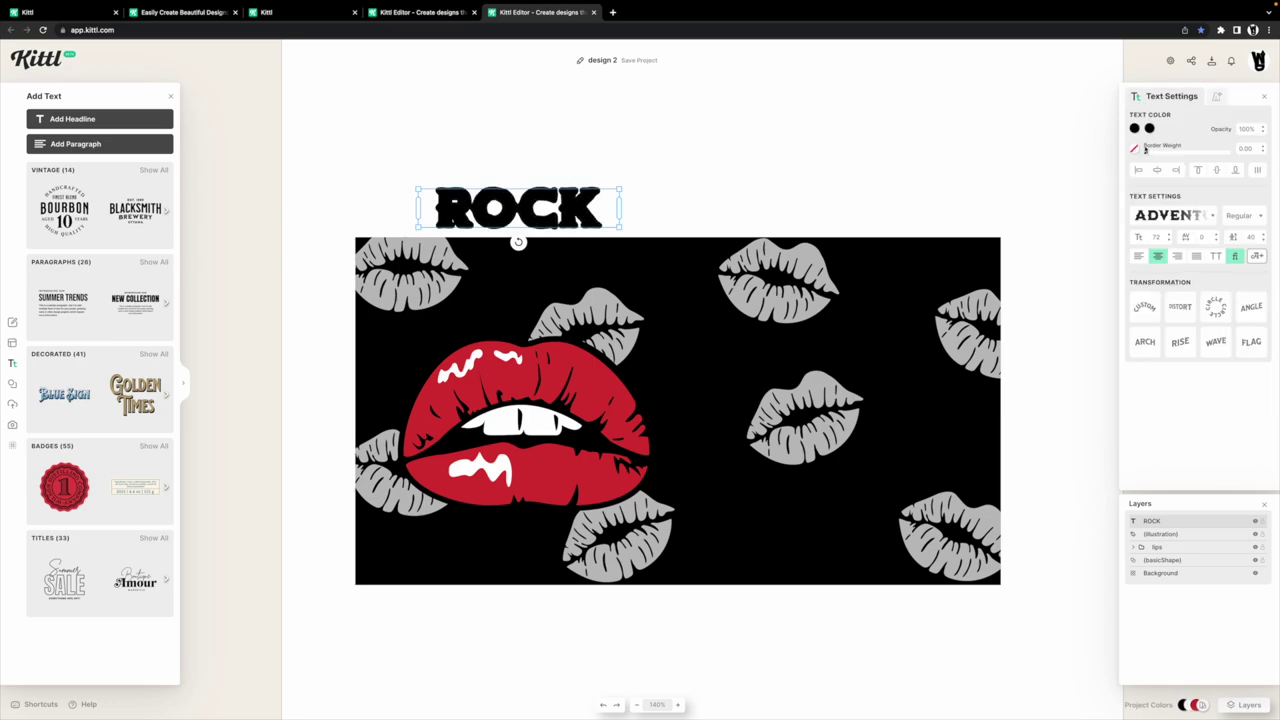
click(1134, 128)
click(1056, 179)
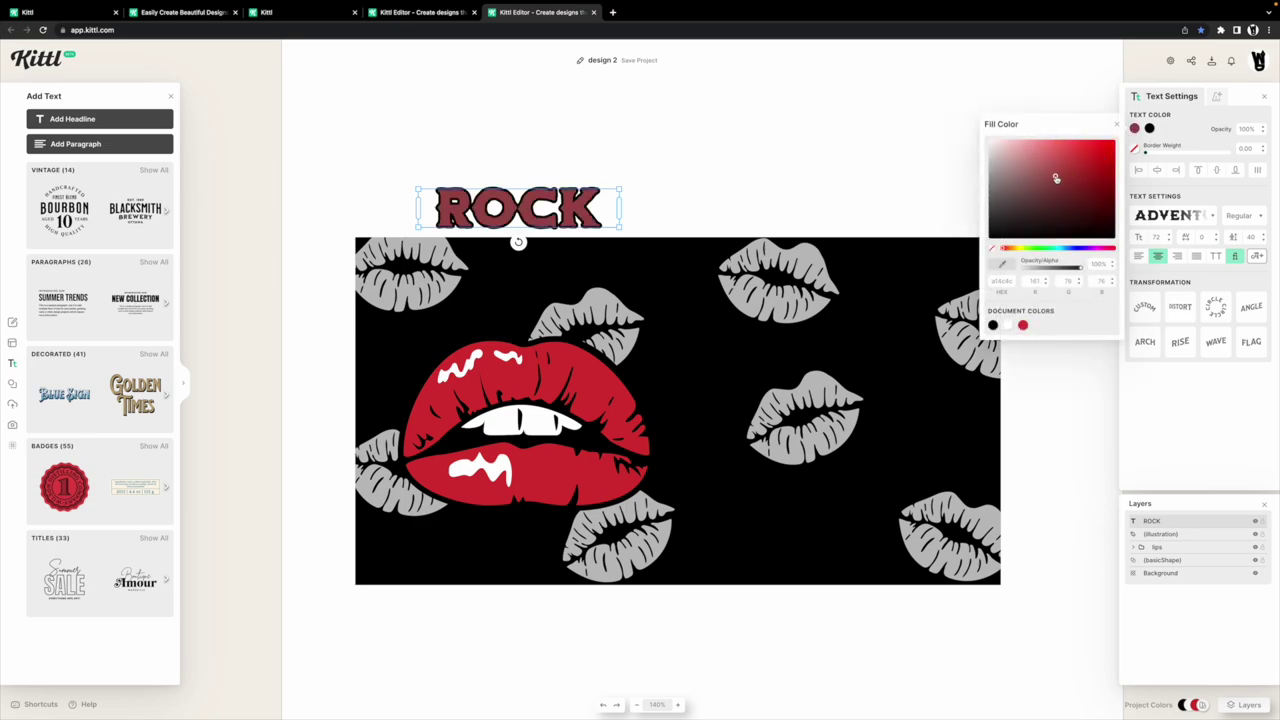
drag(1054, 180, 947, 127)
click(698, 172)
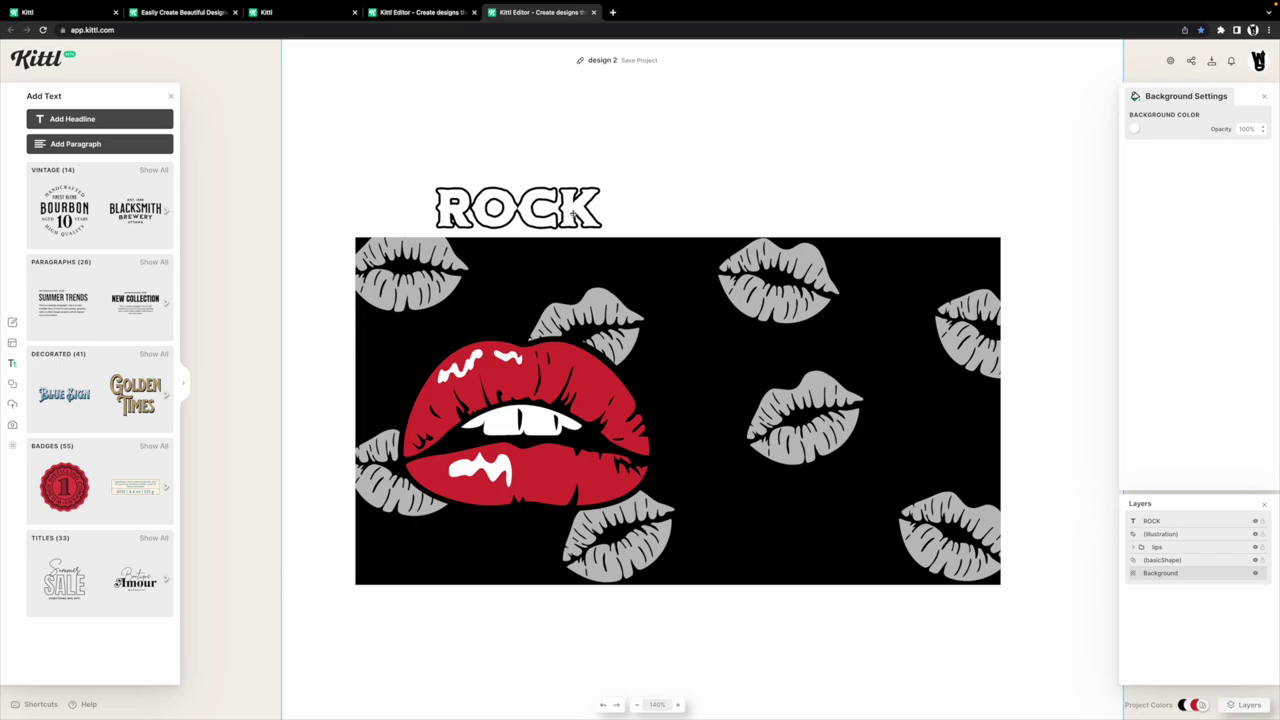
Enlarge "ROCK" to font size 100 and place it on the black rectangle just above the red lips.
drag(573, 213, 579, 307)
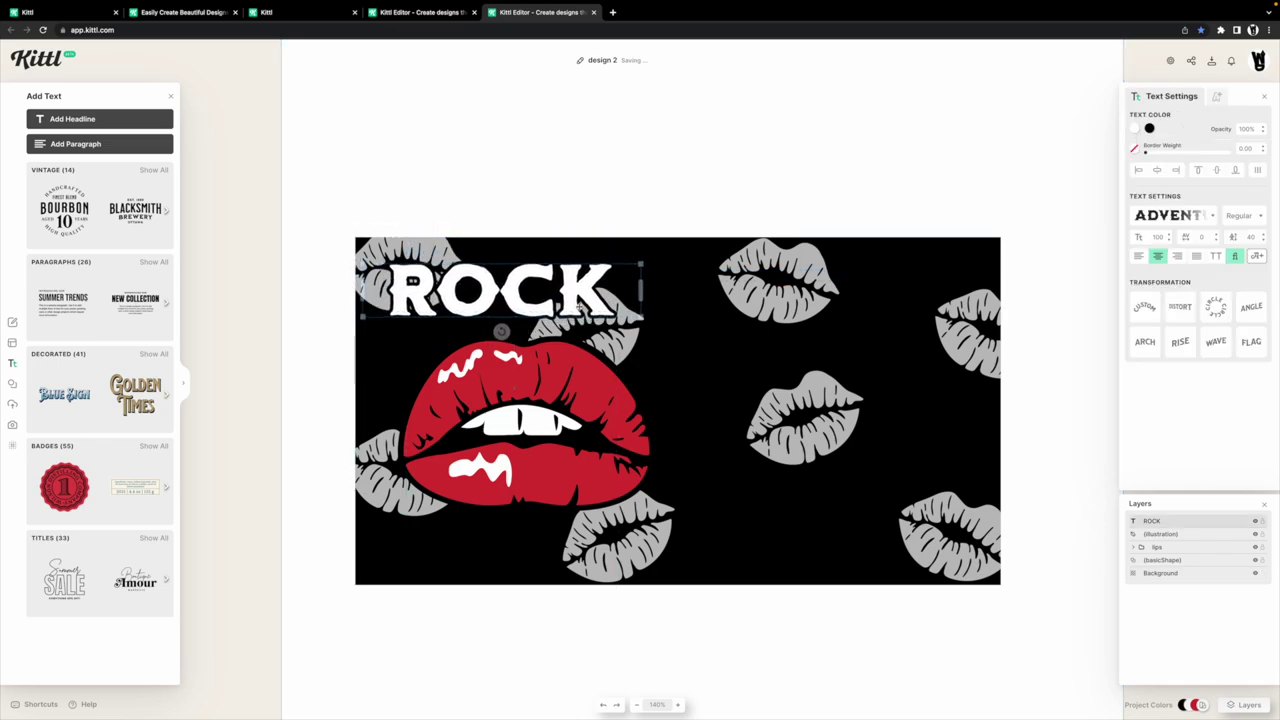
click(587, 193)
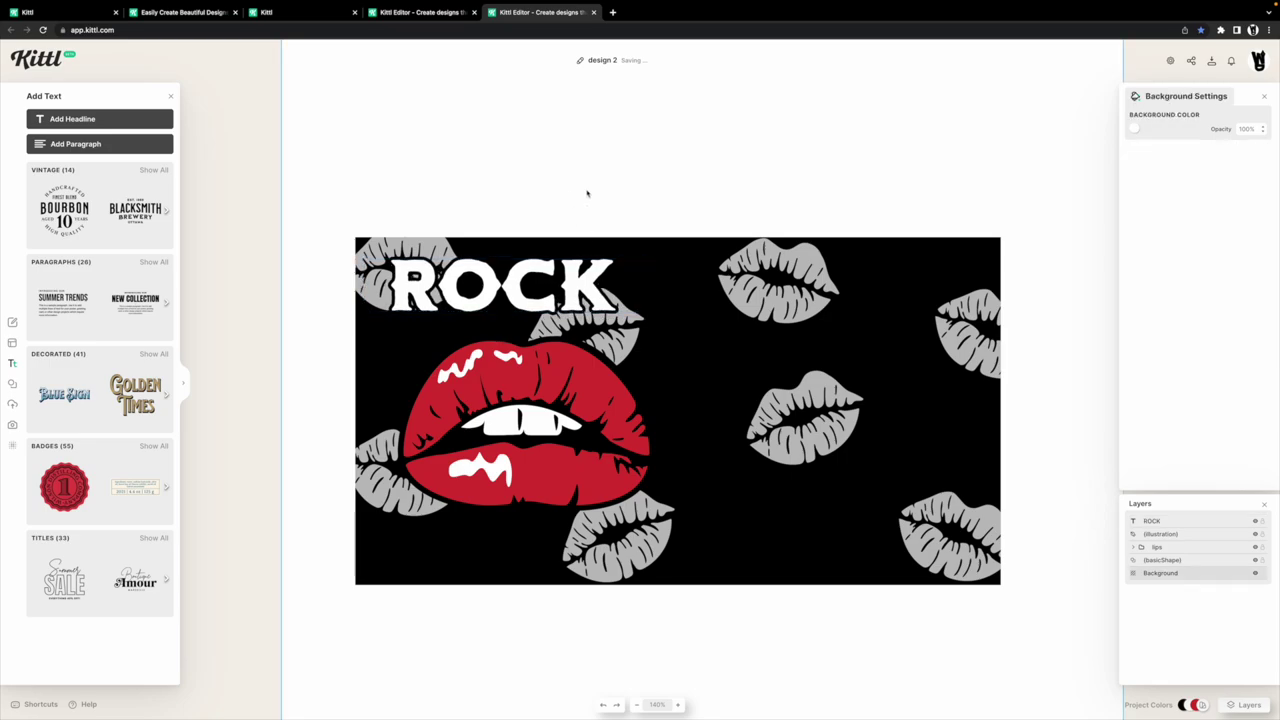
click(541, 285)
click(519, 281)
click(557, 194)
Add two more headlines, "Star" and "HABIT", in the white area above the black rectangle.
key(t)
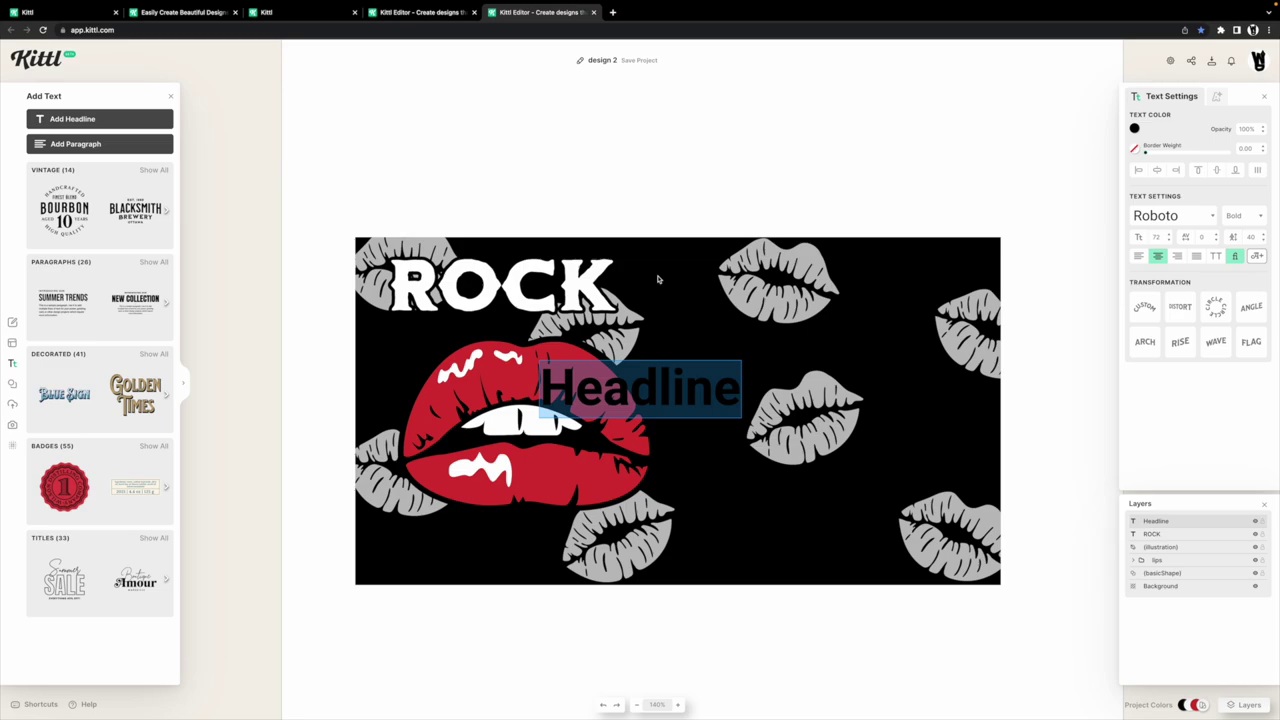
key(BackSpace)
text(STAR)
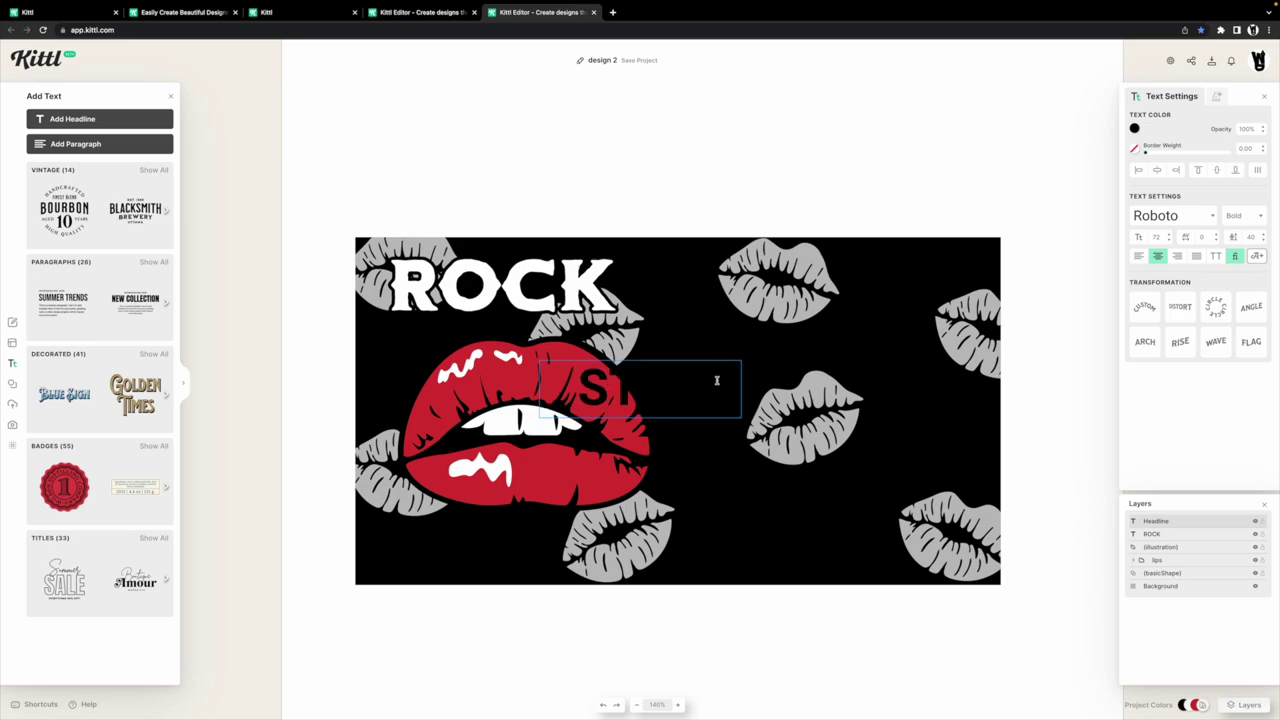
click(560, 161)
drag(649, 386, 611, 204)
key(t)
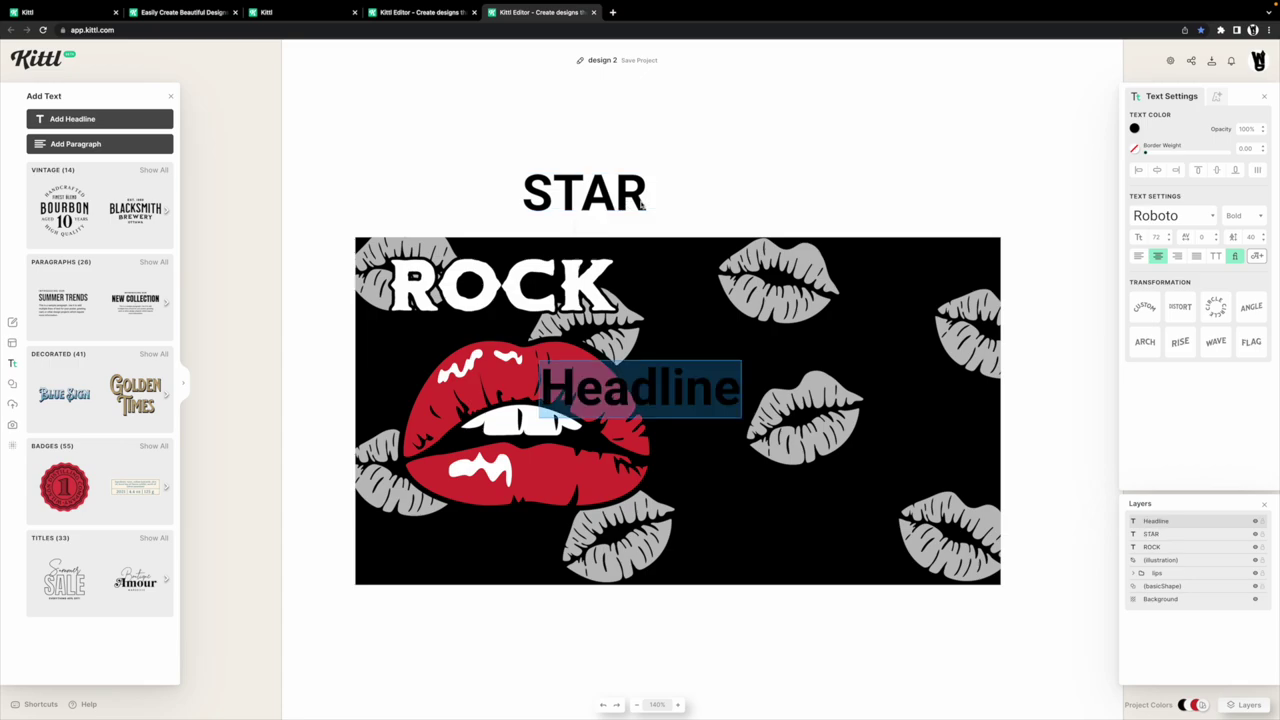
double_click(737, 382)
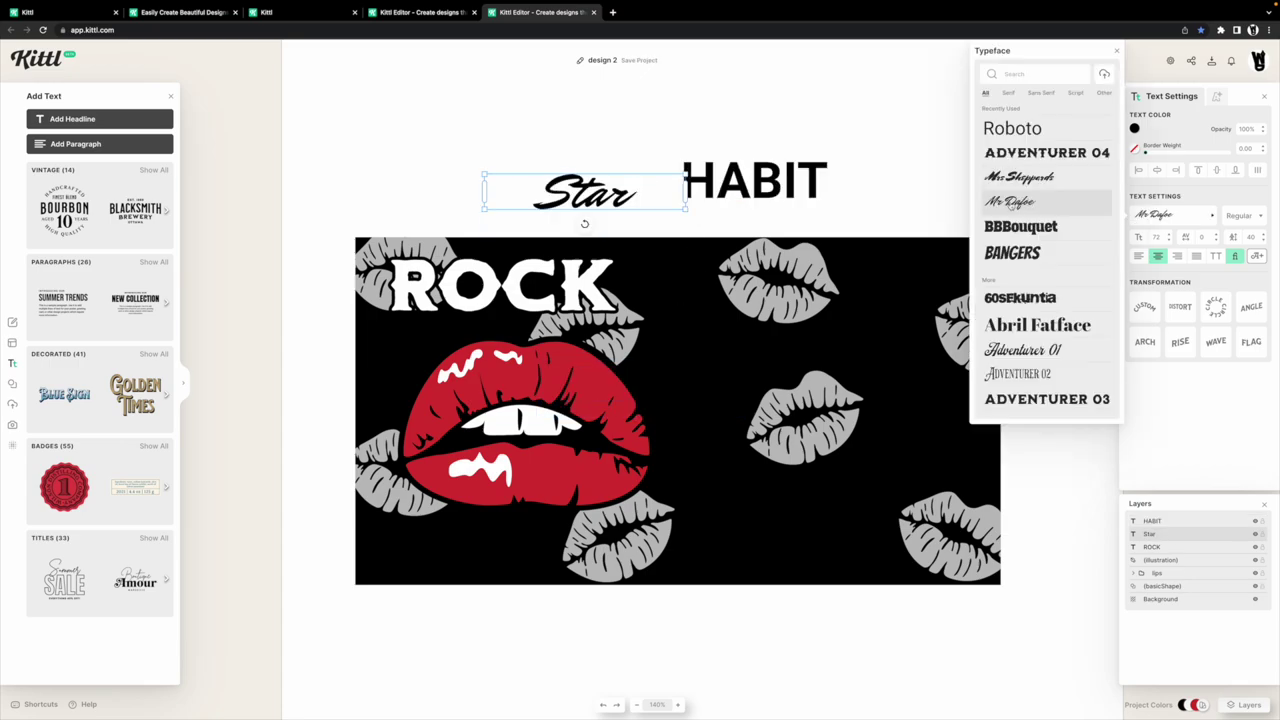
Set "Star" in the Mr Dafoe typeface, enlarge it to size 133 and overlap it with the lower part of "ROCK".
click(1012, 205)
click(546, 166)
drag(579, 189, 513, 327)
drag(620, 348, 496, 333)
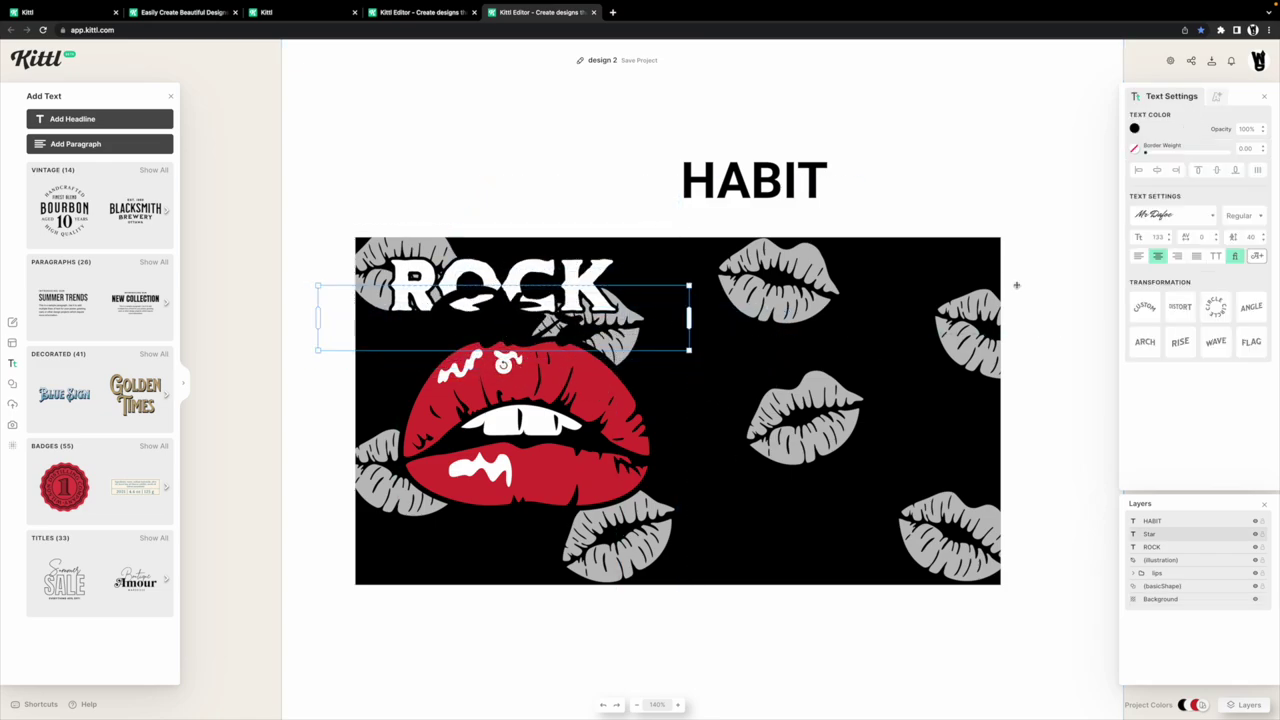
Recolour the "Star" text red (d73434) to match the large lips.
click(1134, 128)
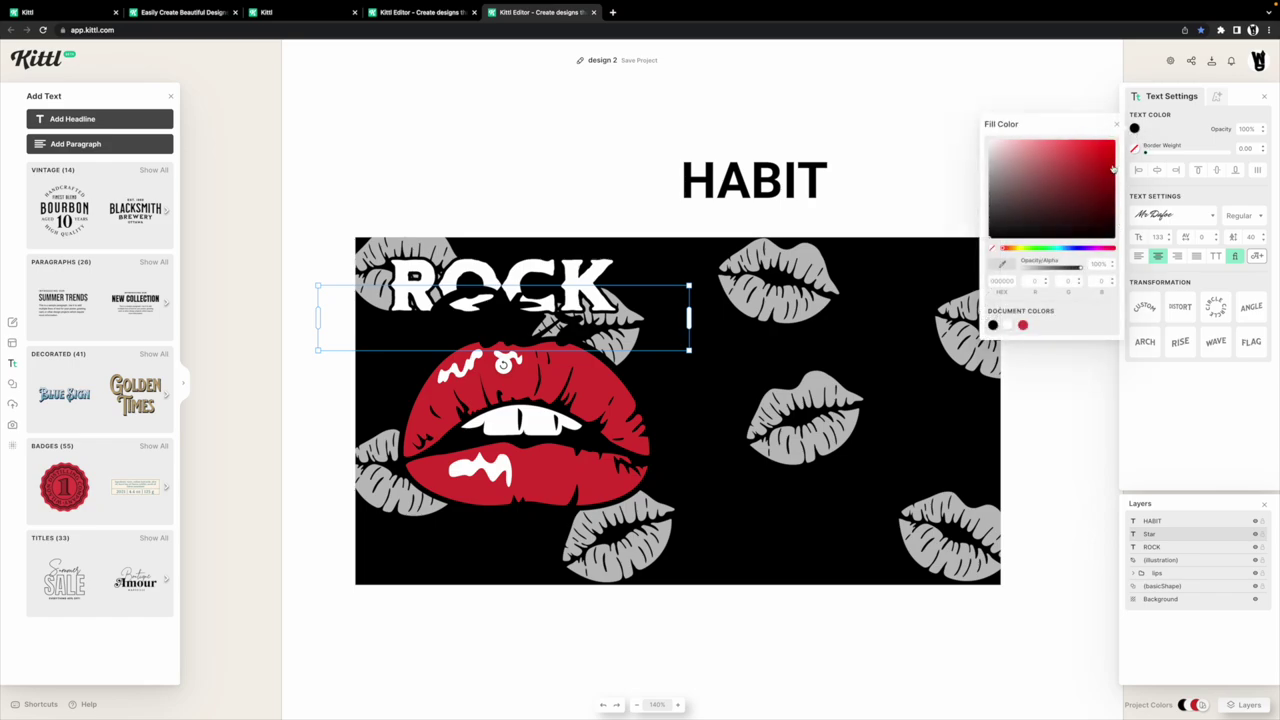
click(1111, 146)
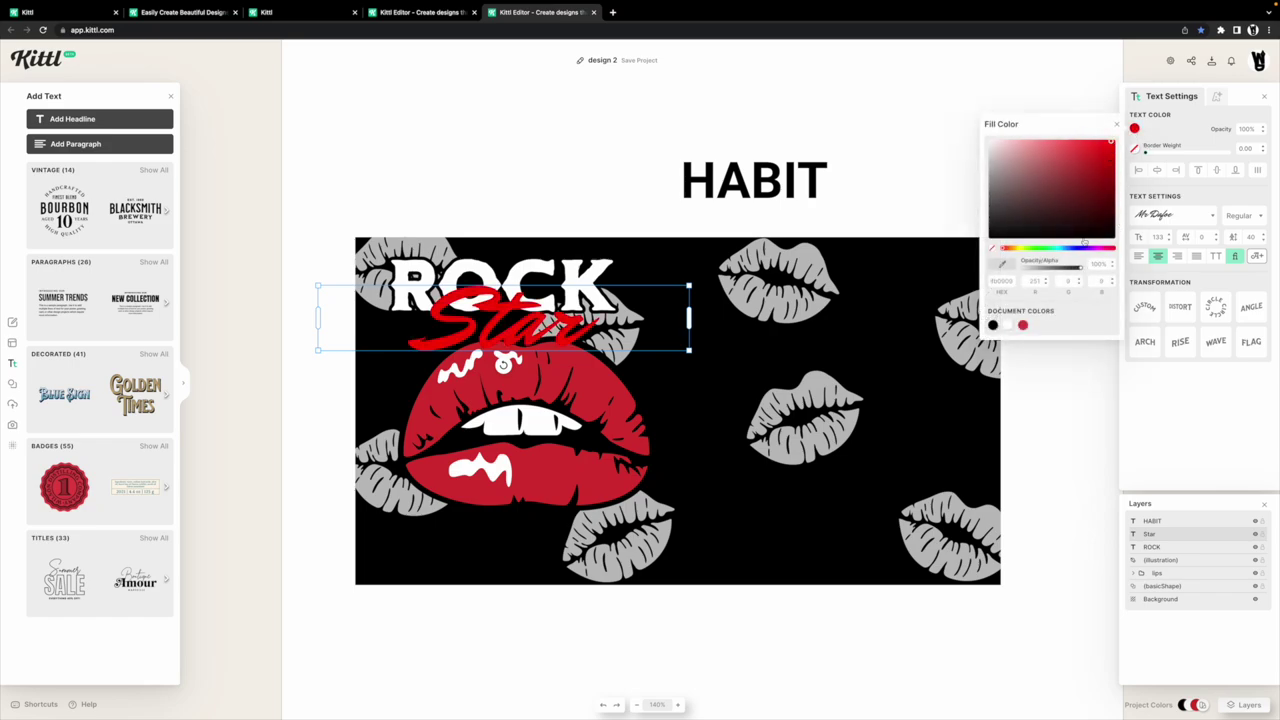
click(1084, 154)
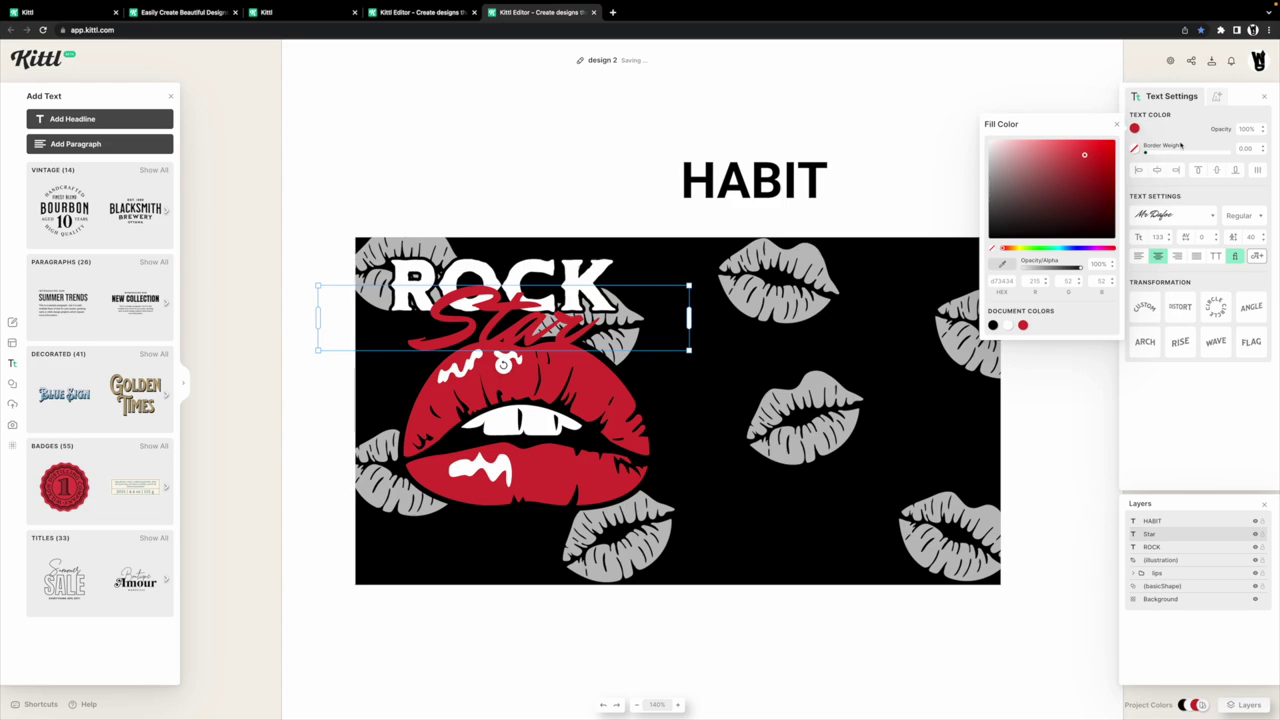
Give the "Star" text a thin black outline using the Block Shadow effect with offset 0.
click(1215, 96)
click(1238, 150)
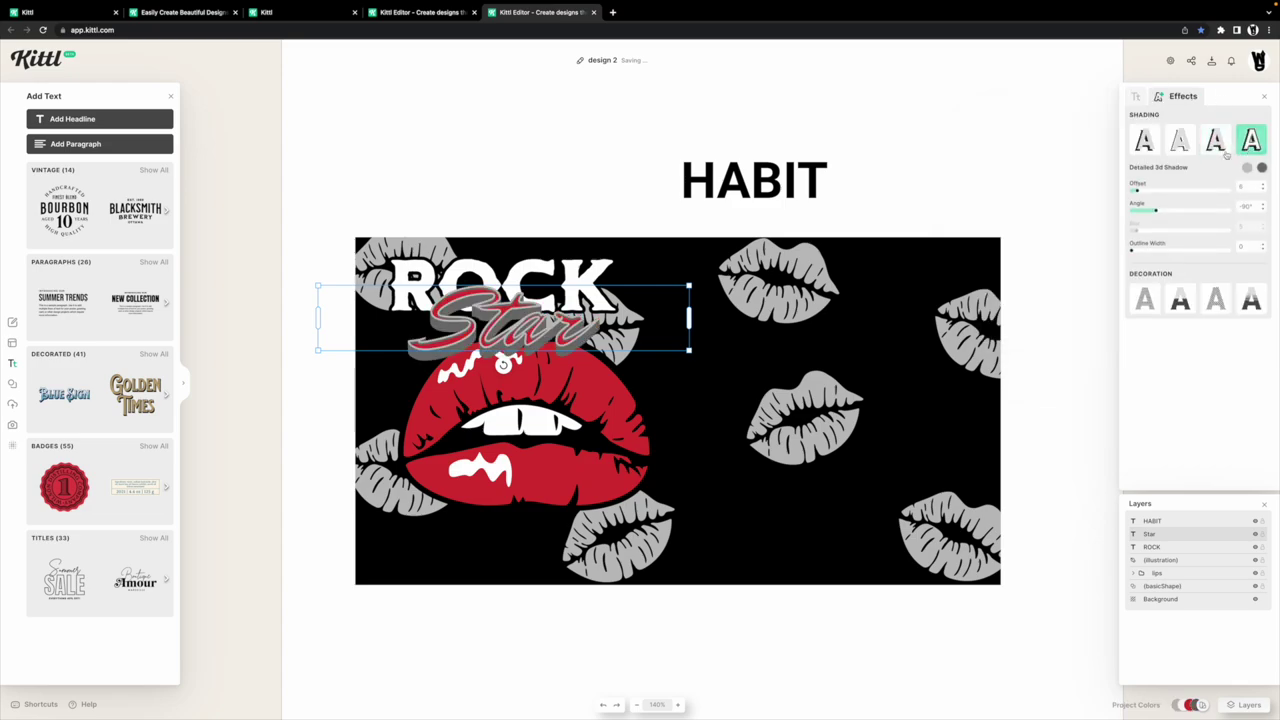
click(1215, 143)
drag(1155, 210, 1131, 190)
drag(1134, 254, 1139, 253)
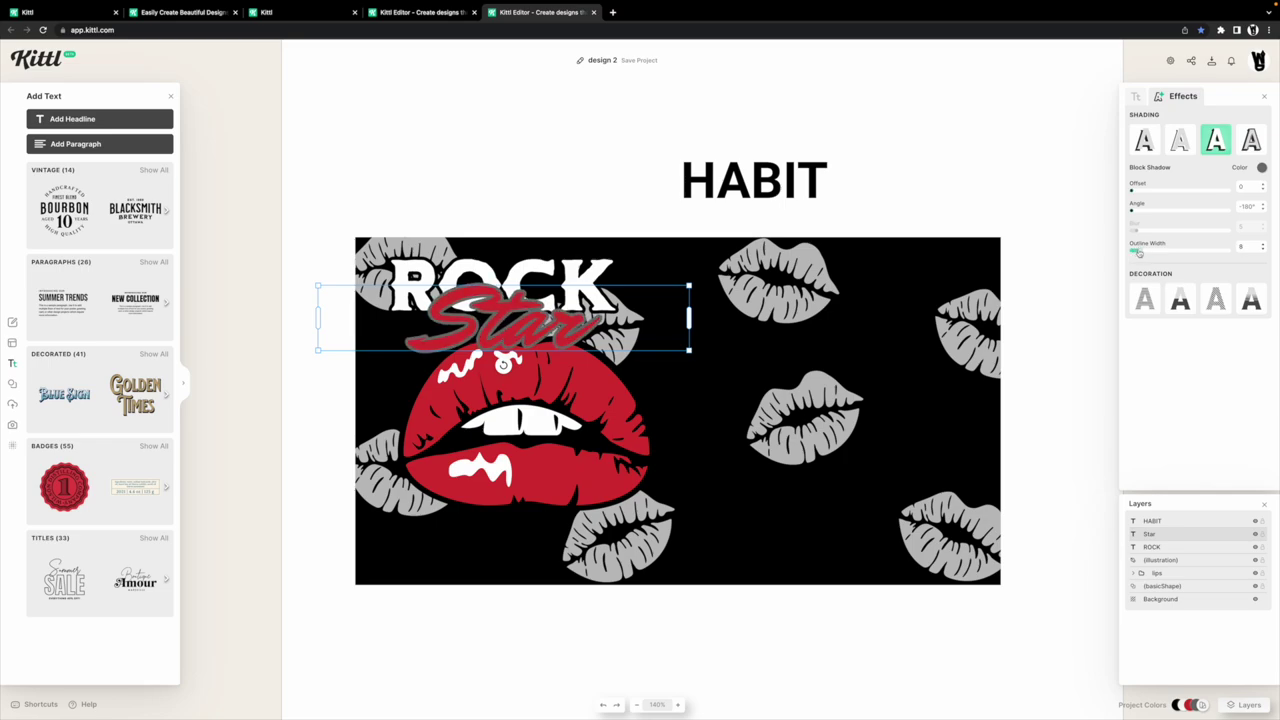
click(1262, 168)
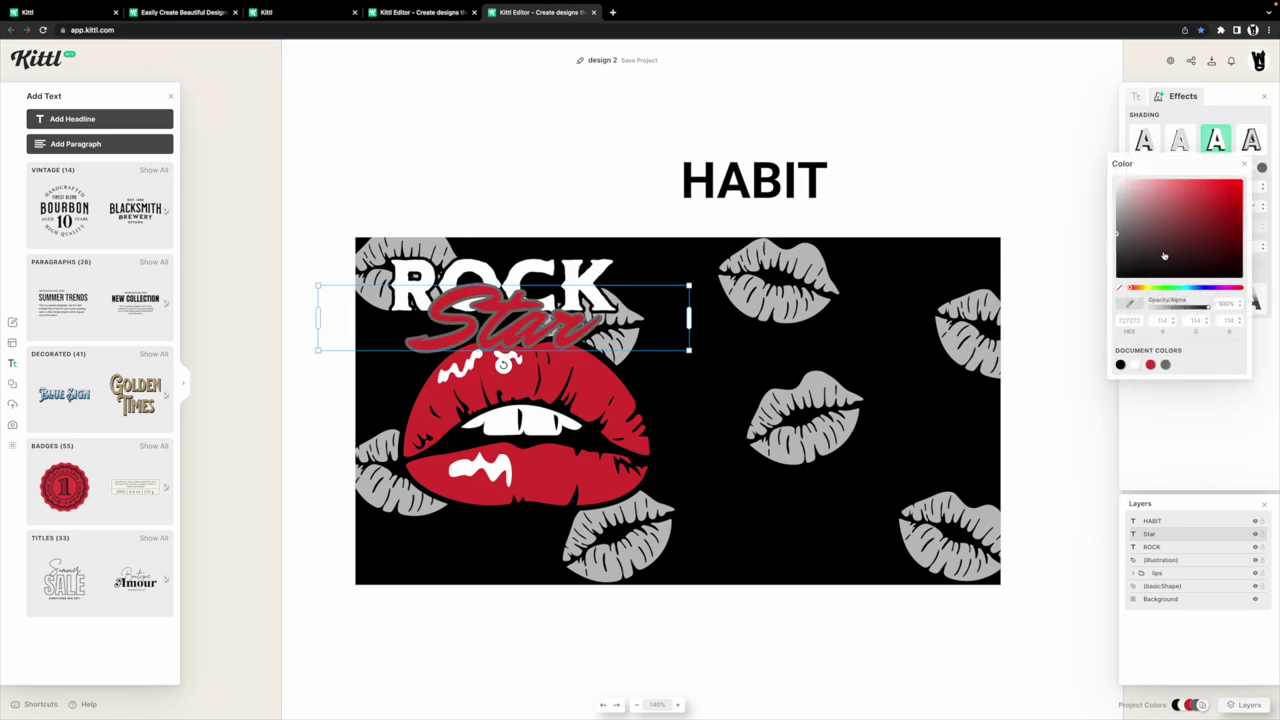
click(1127, 364)
click(712, 232)
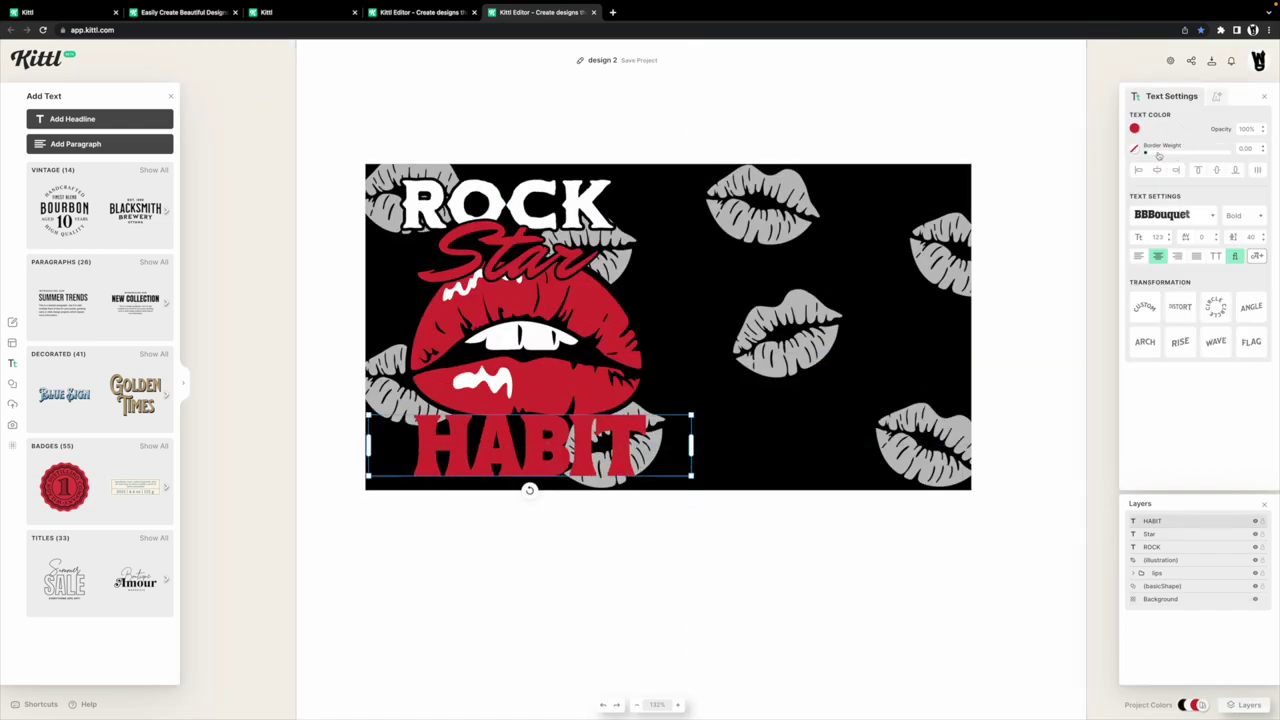
Give the "HABIT" text a black Block Shadow outline with offset 0.
drag(1146, 152, 1135, 151)
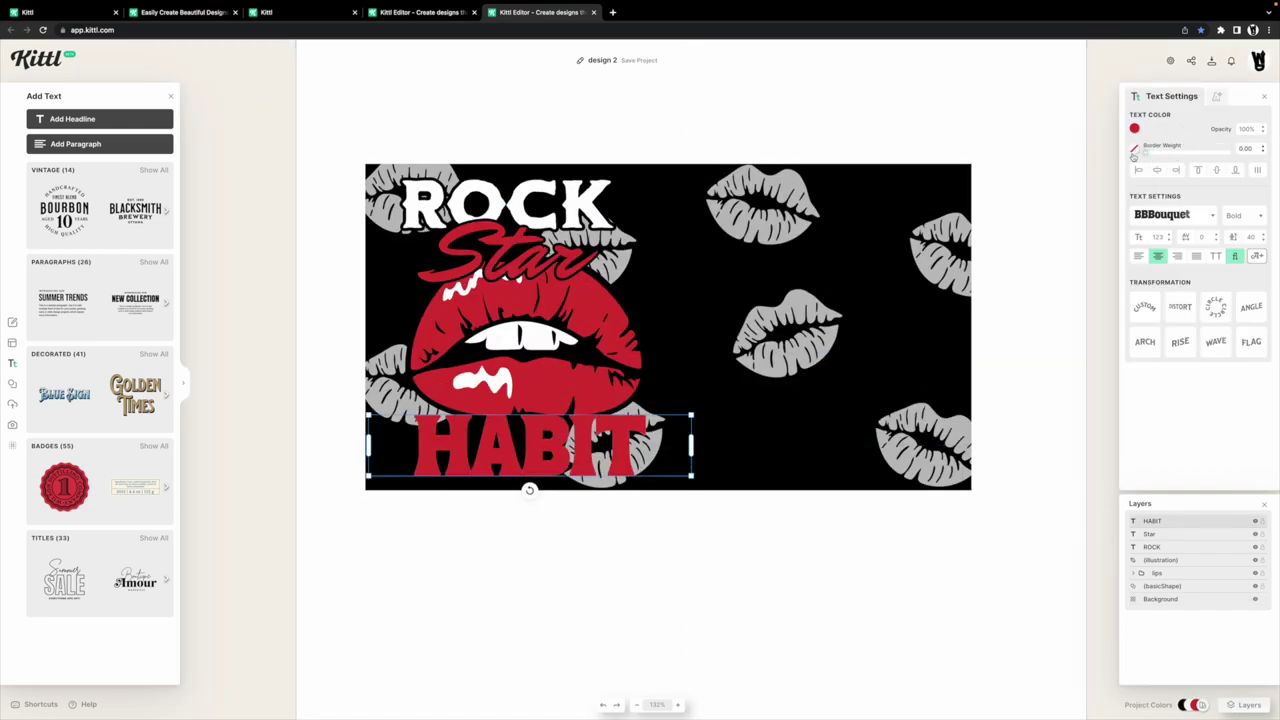
click(1219, 96)
click(1216, 141)
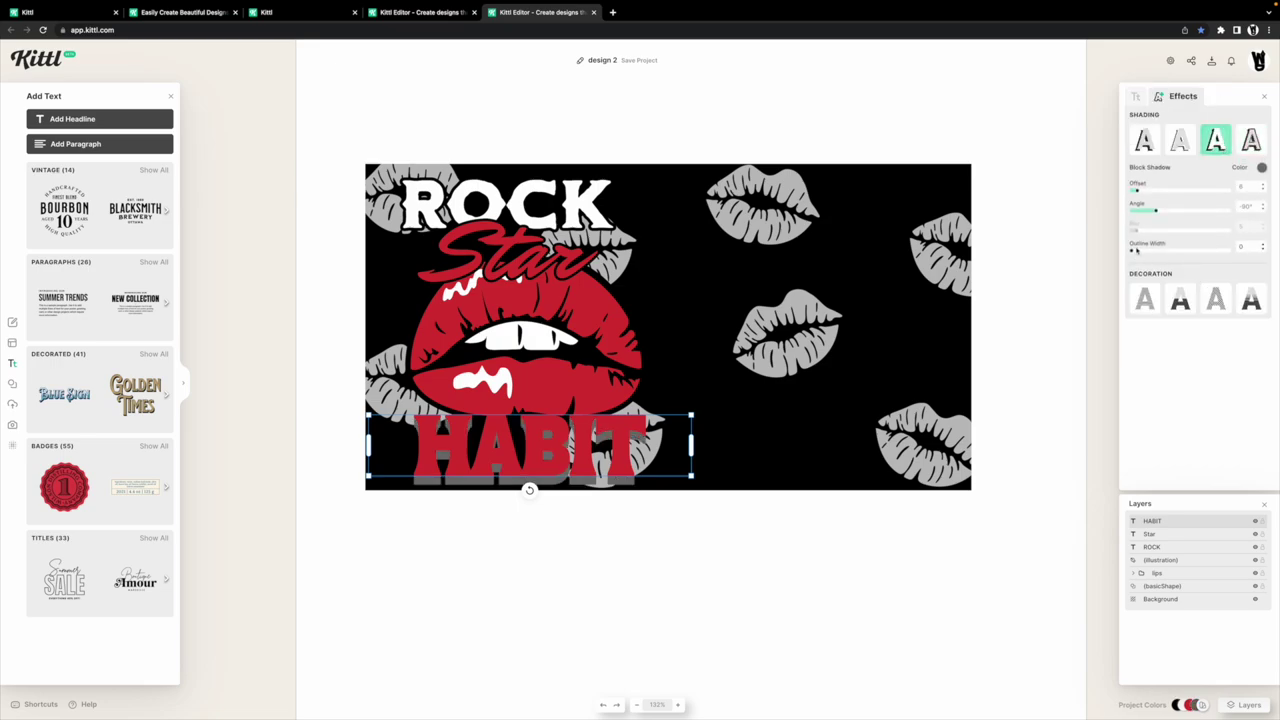
drag(1136, 251, 1066, 194)
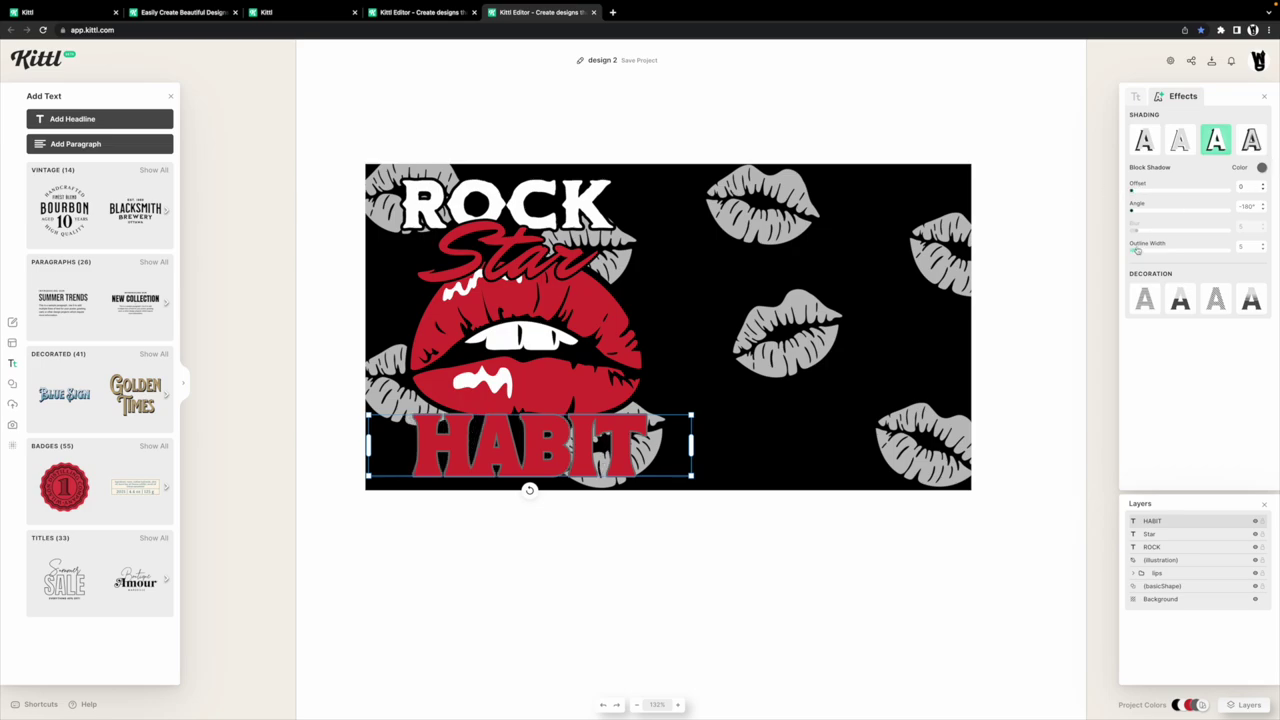
drag(1137, 251, 1140, 253)
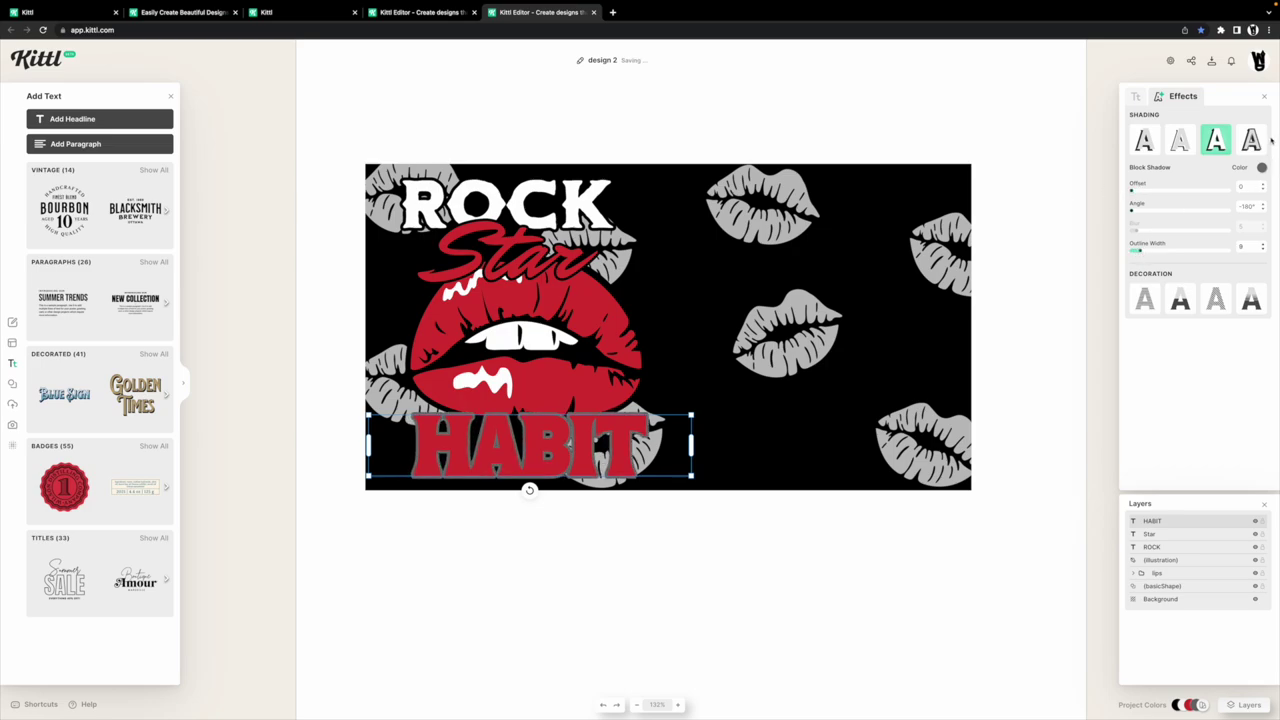
click(1262, 167)
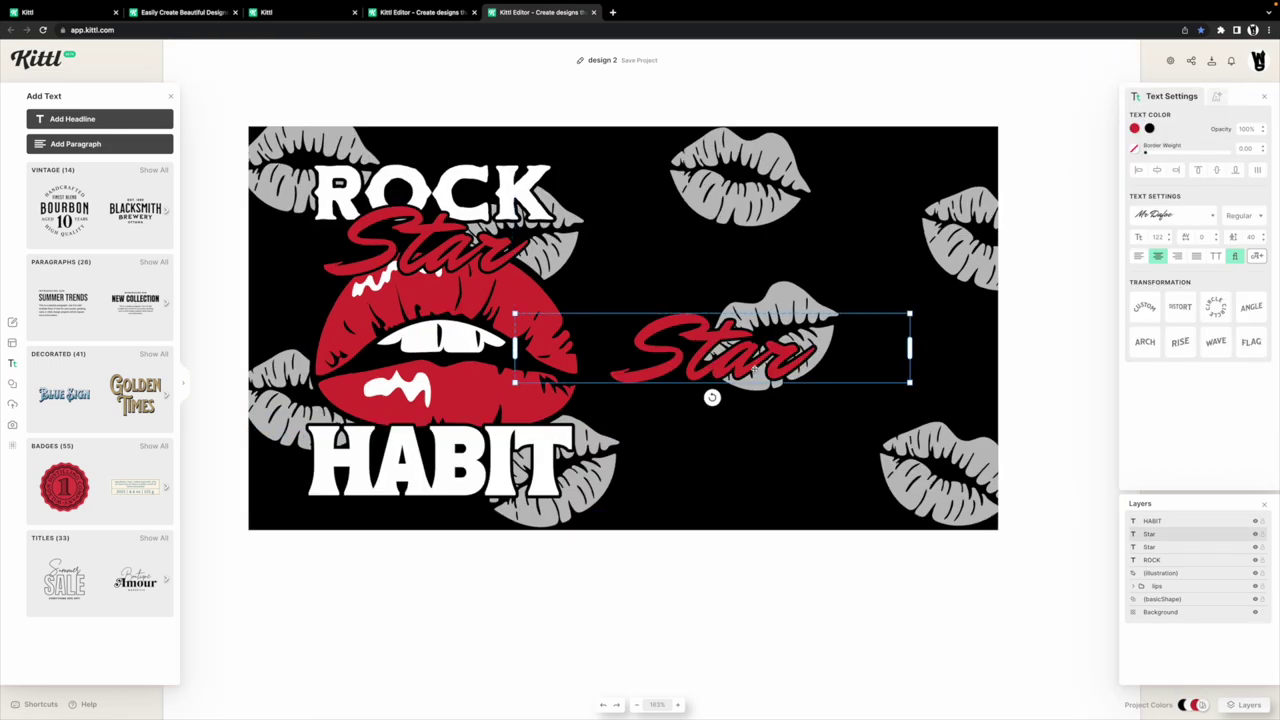
key(t)
key(Escape)
drag(701, 401, 701, 398)
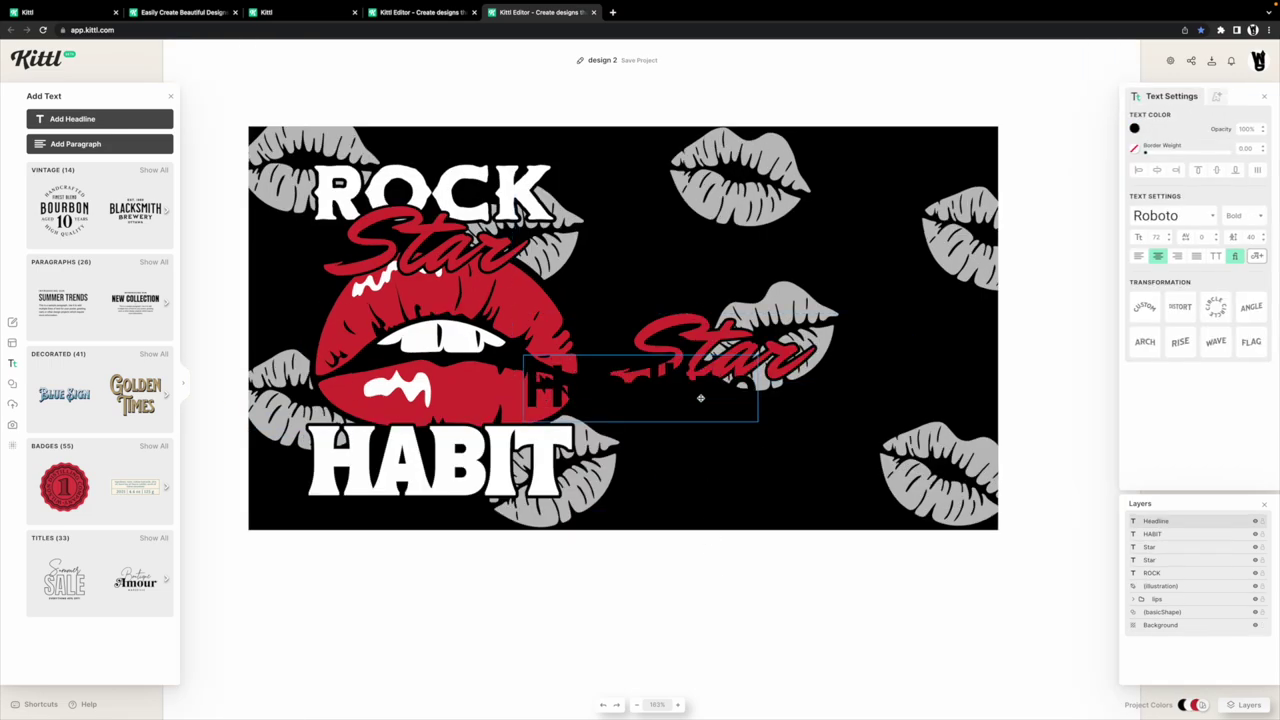
key(BackSpace)
click(777, 606)
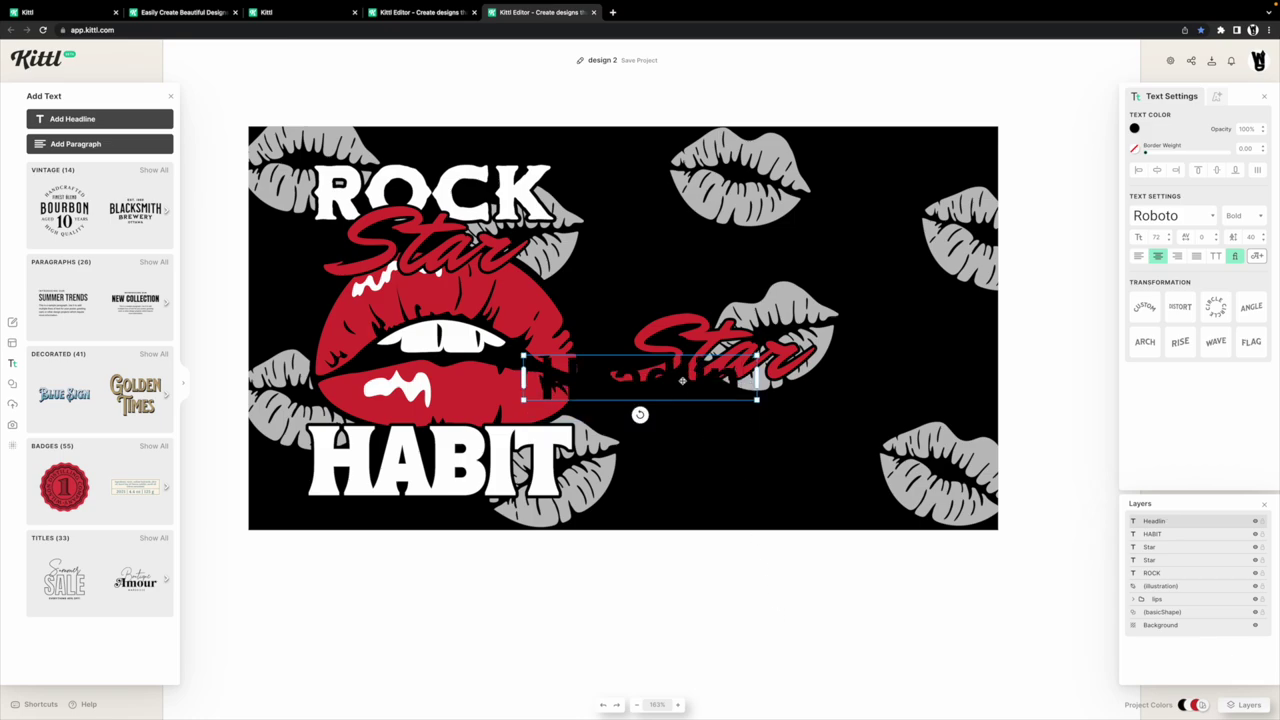
double_click(683, 382)
click(755, 590)
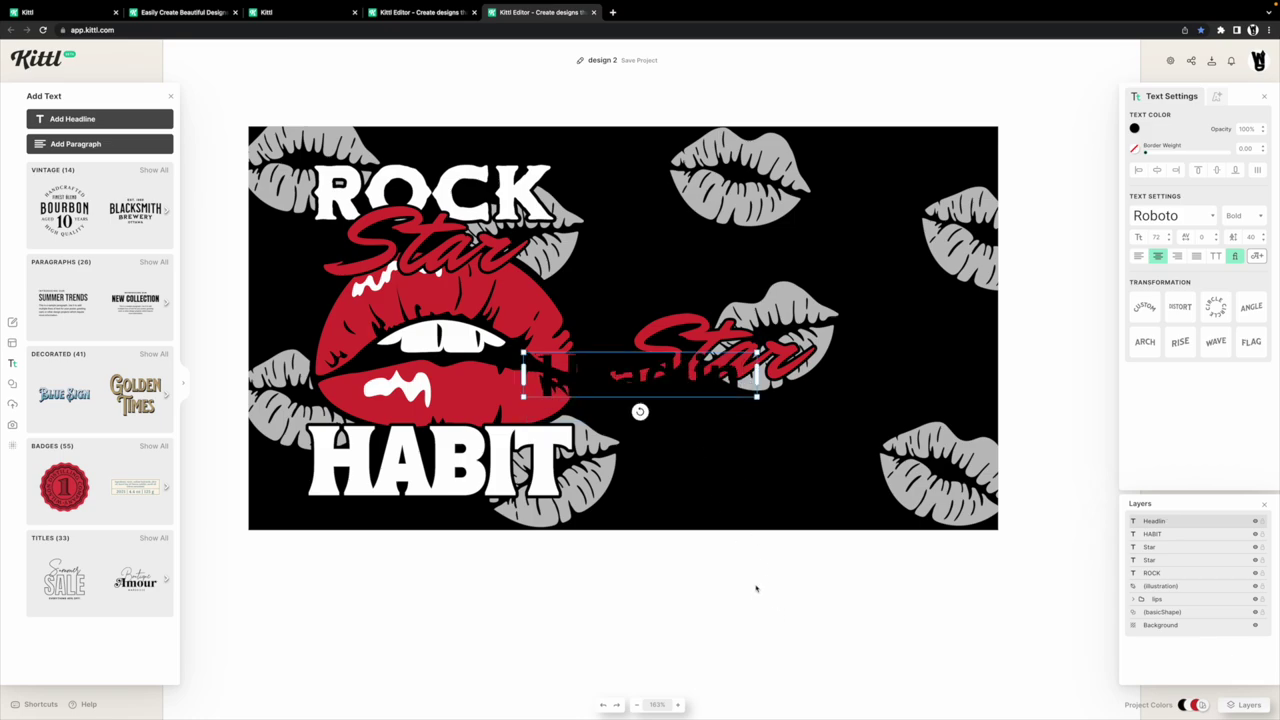
key(Delete)
Turn the copy of "Star" into white text reading "Revision" with a Flag transformation, beside the red lips.
click(722, 338)
drag(722, 338, 635, 85)
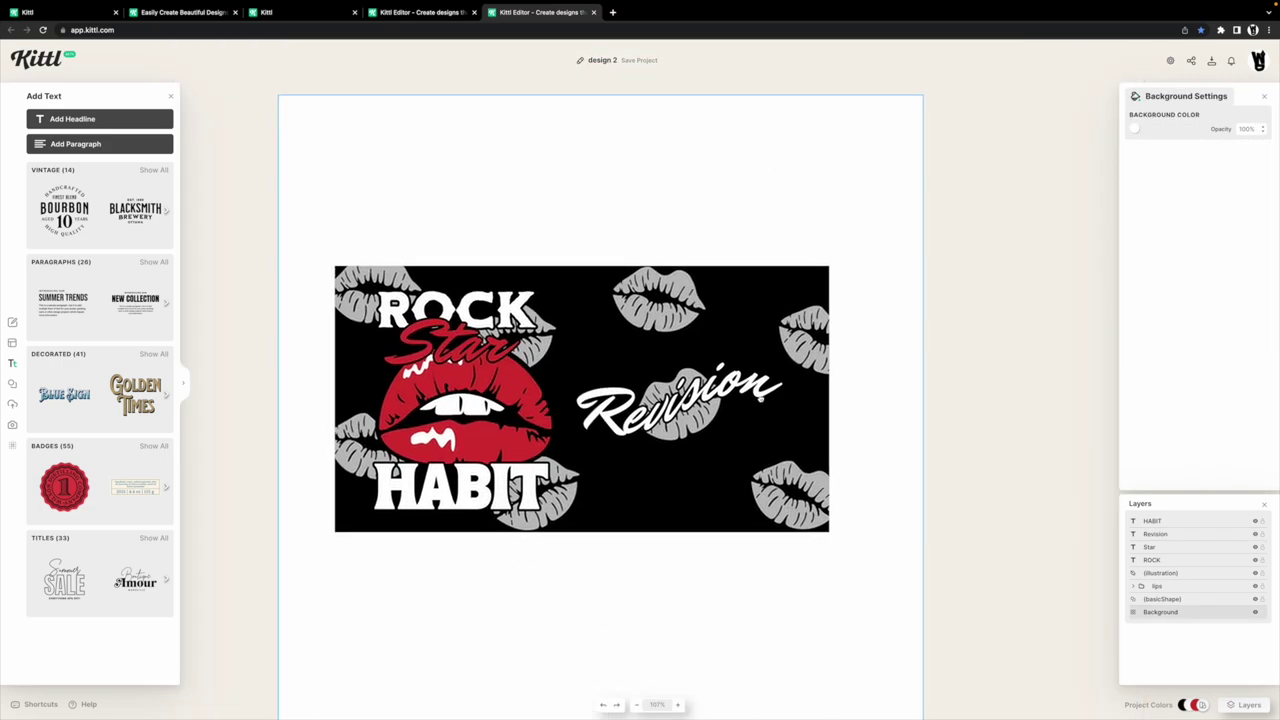
click(648, 412)
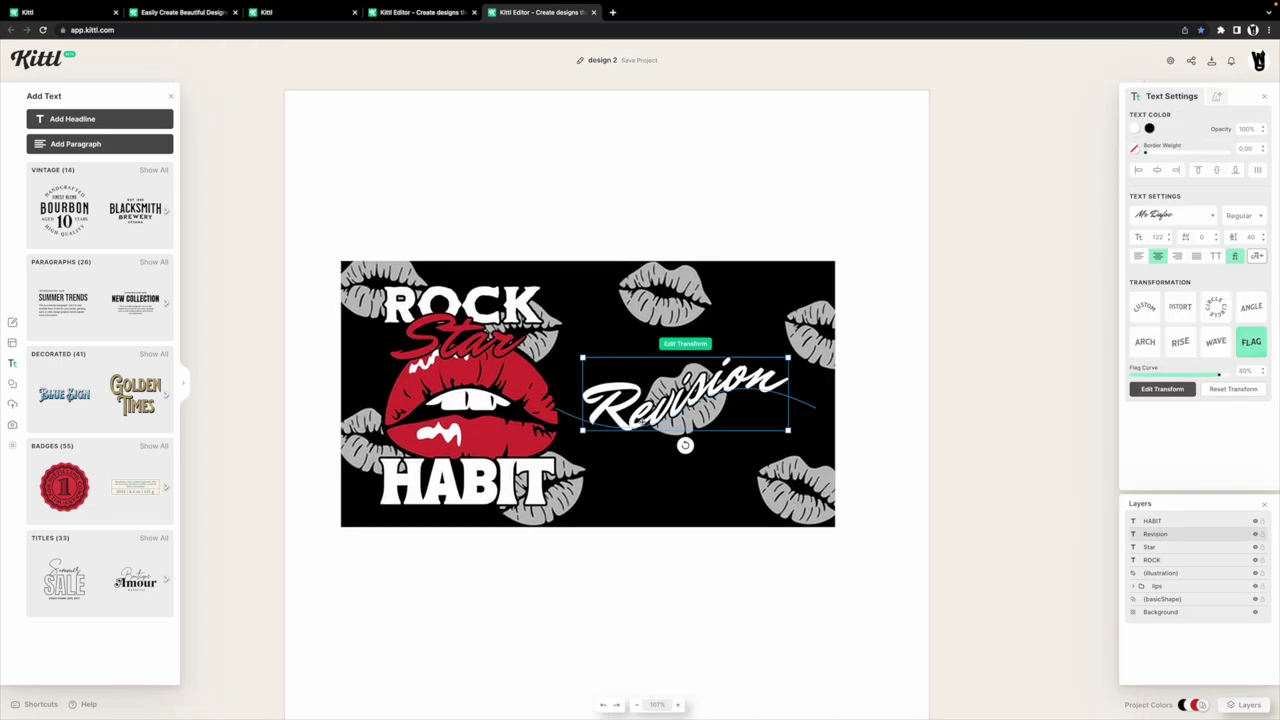
scroll(648, 418, up, 2)
Place a spiky star illustration behind "Revision" and color it black with a white outline.
click(671, 157)
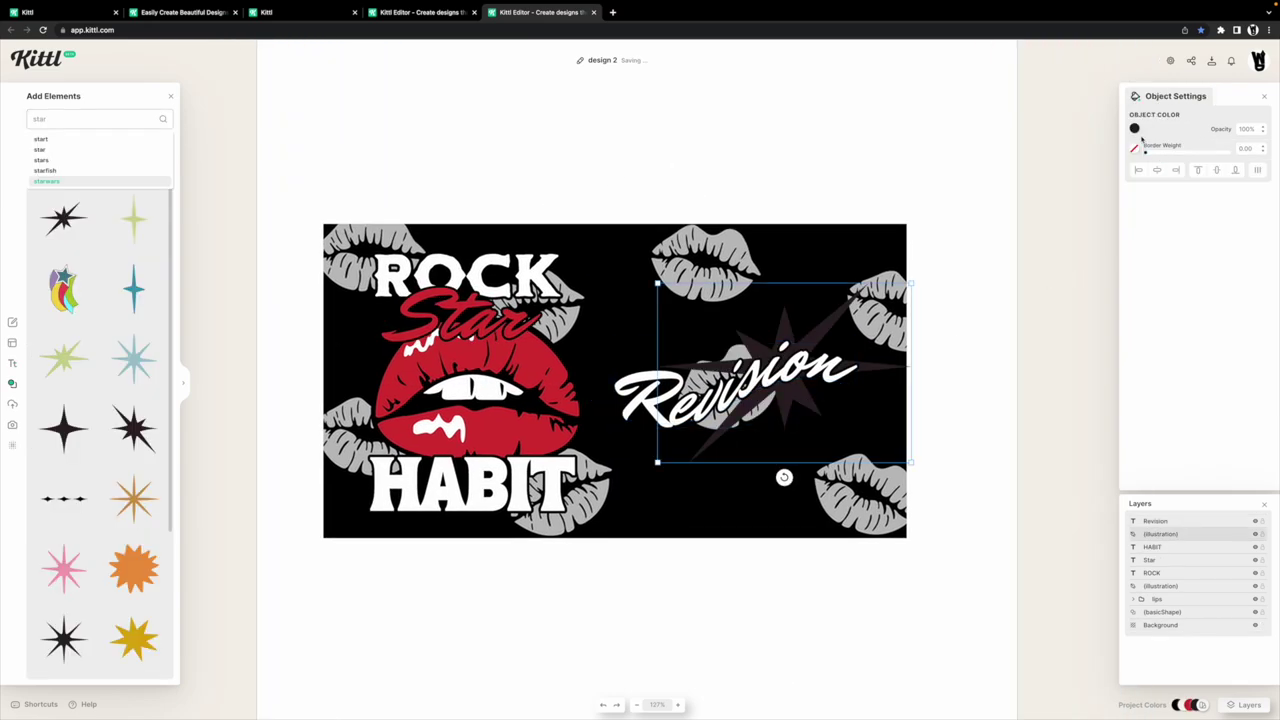
click(1135, 129)
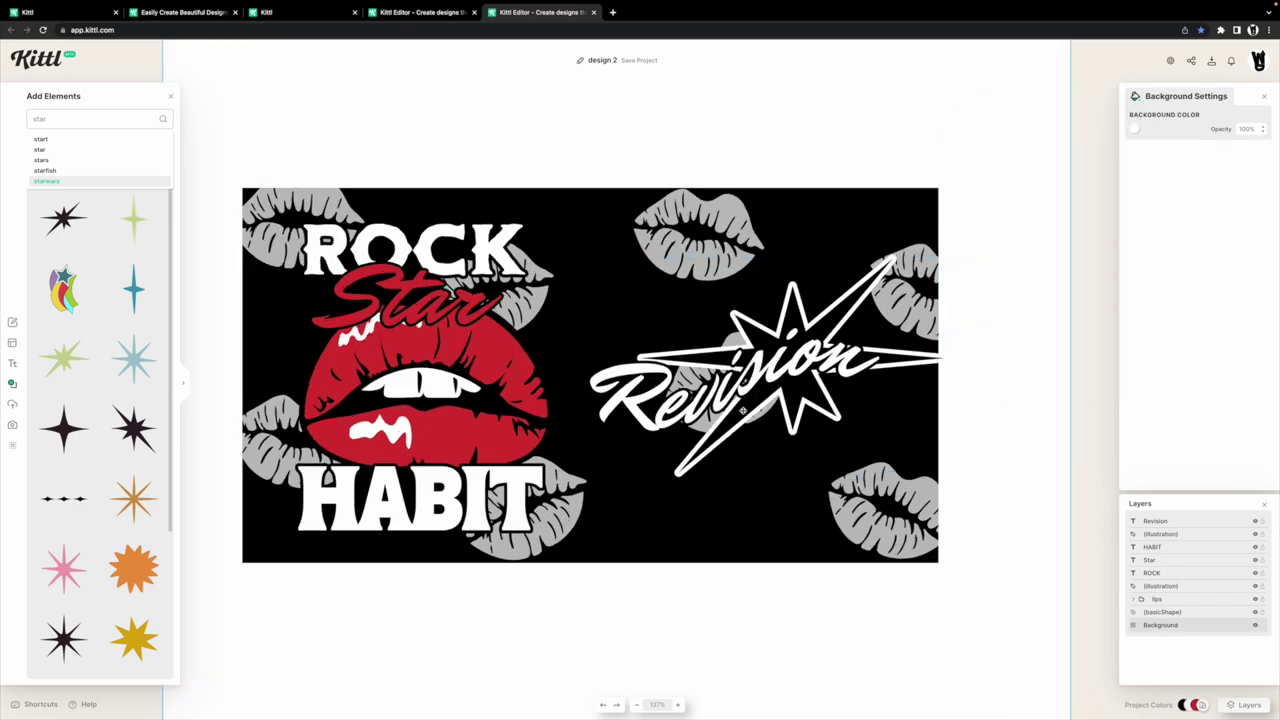
Capture a screenshot of the area covering the whole black rectangle design.
click(743, 410)
drag(743, 410, 483, 396)
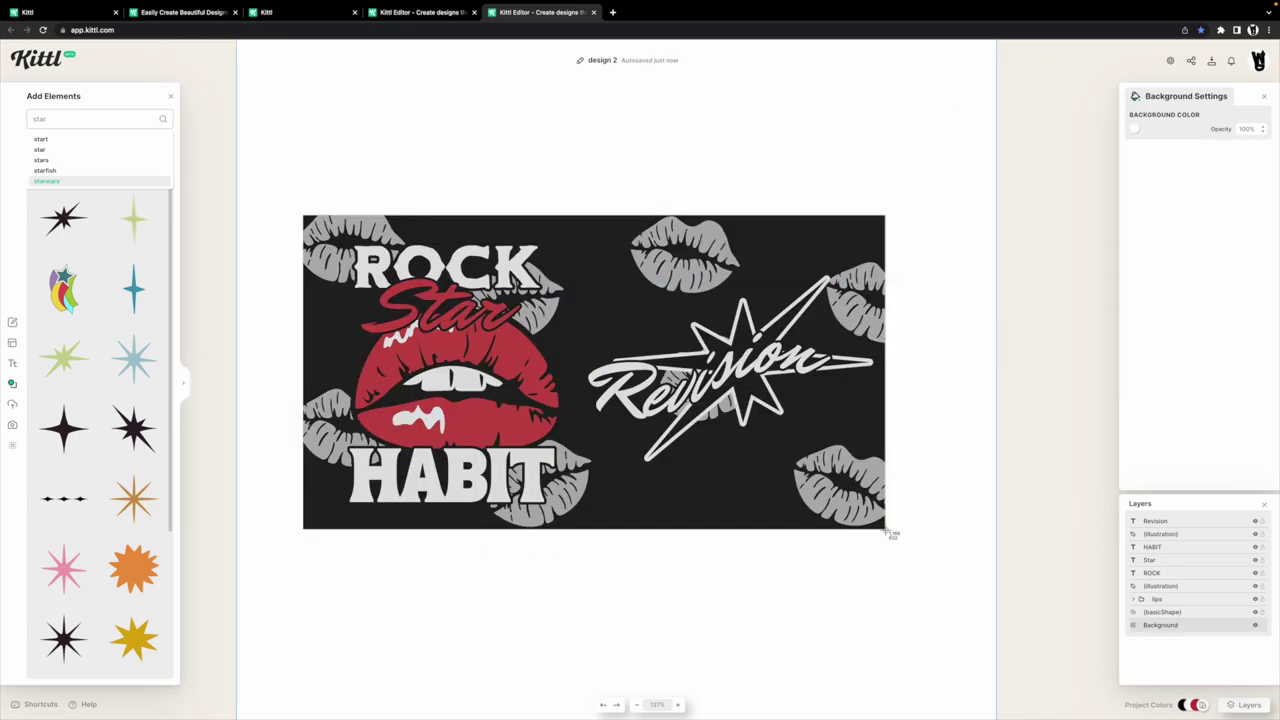
drag(885, 530, 887, 530)
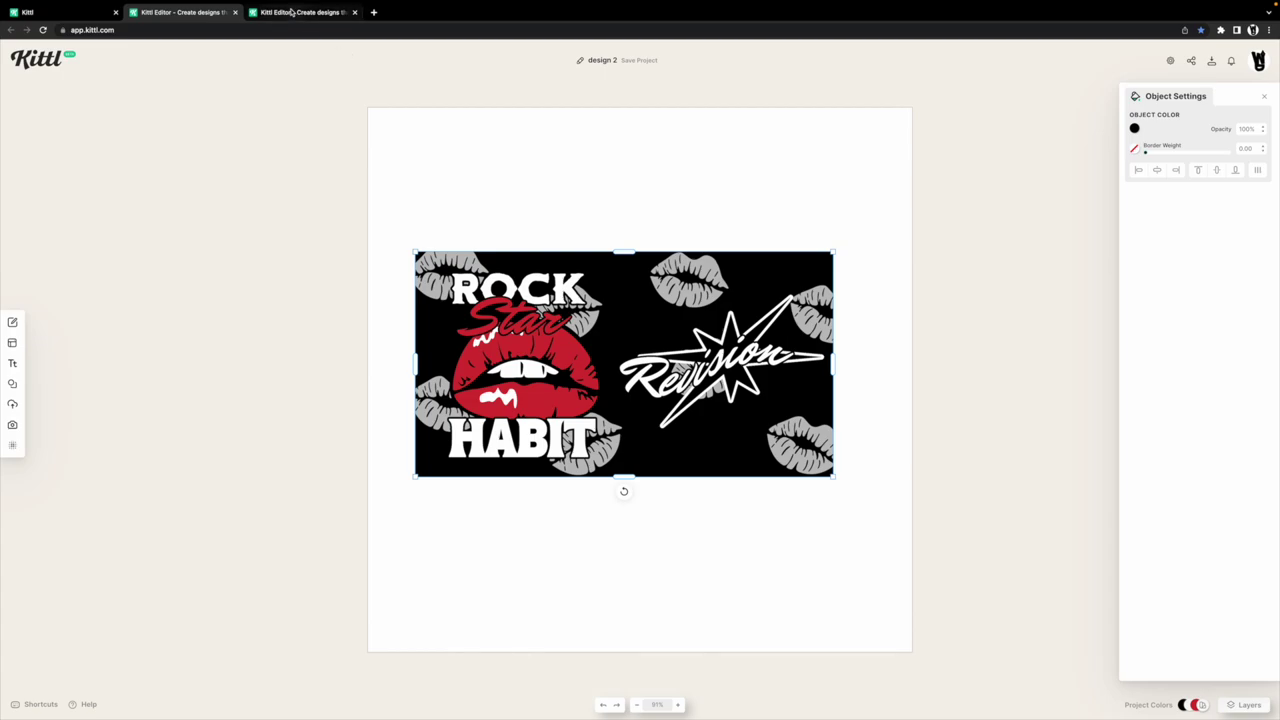
Paste the black rectangle into the New Project tab and place a new headline in the white area above it.
key(ctrl+Tab)
key(ctrl+v)
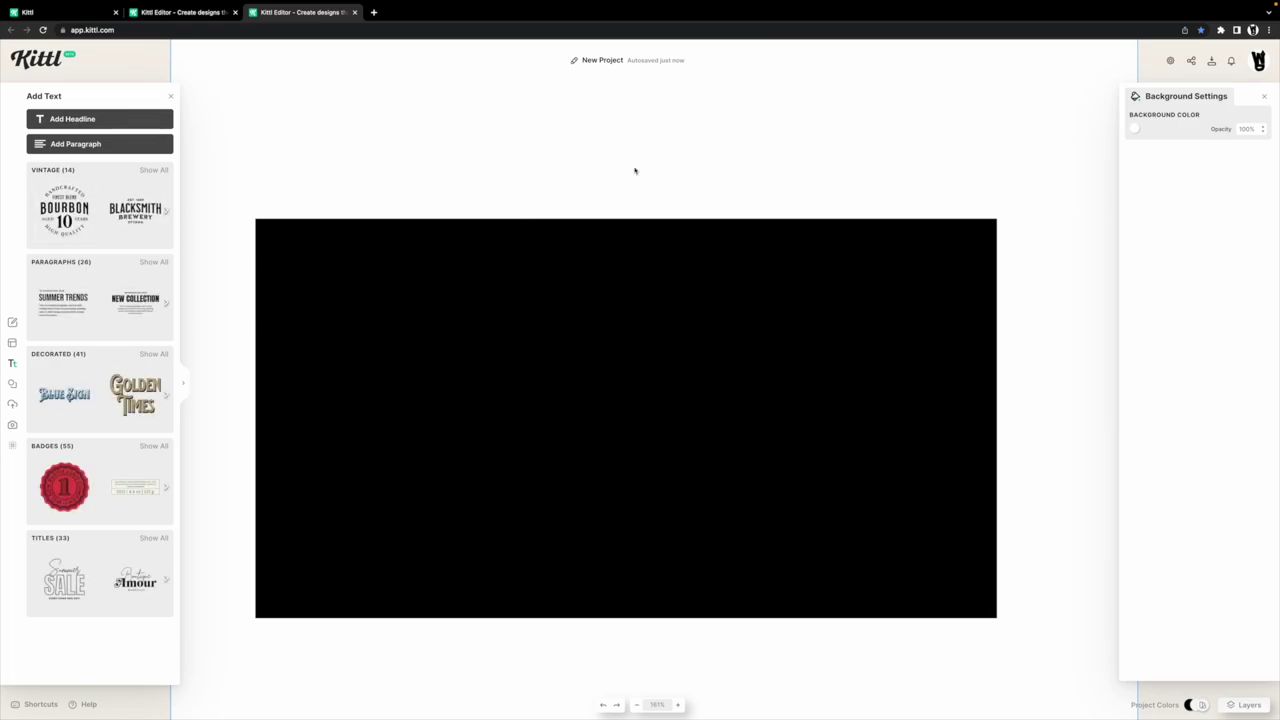
key(t)
key(BackSpace)
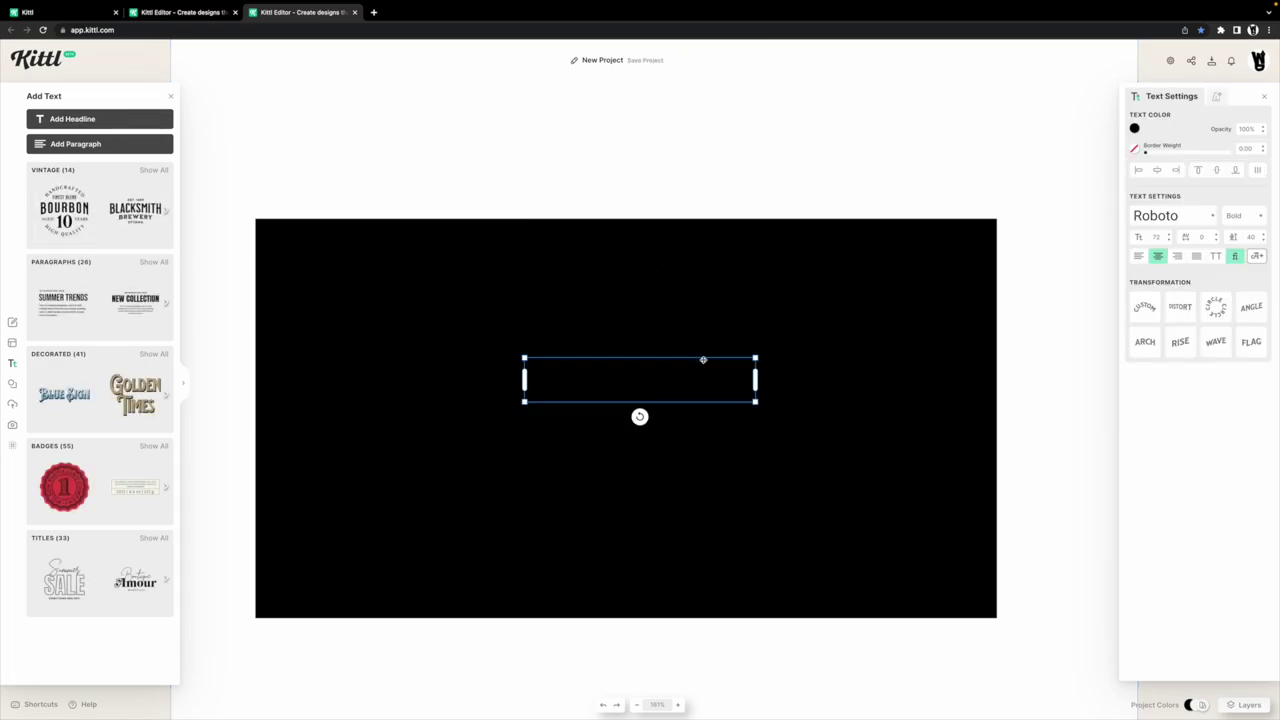
drag(756, 392, 688, 177)
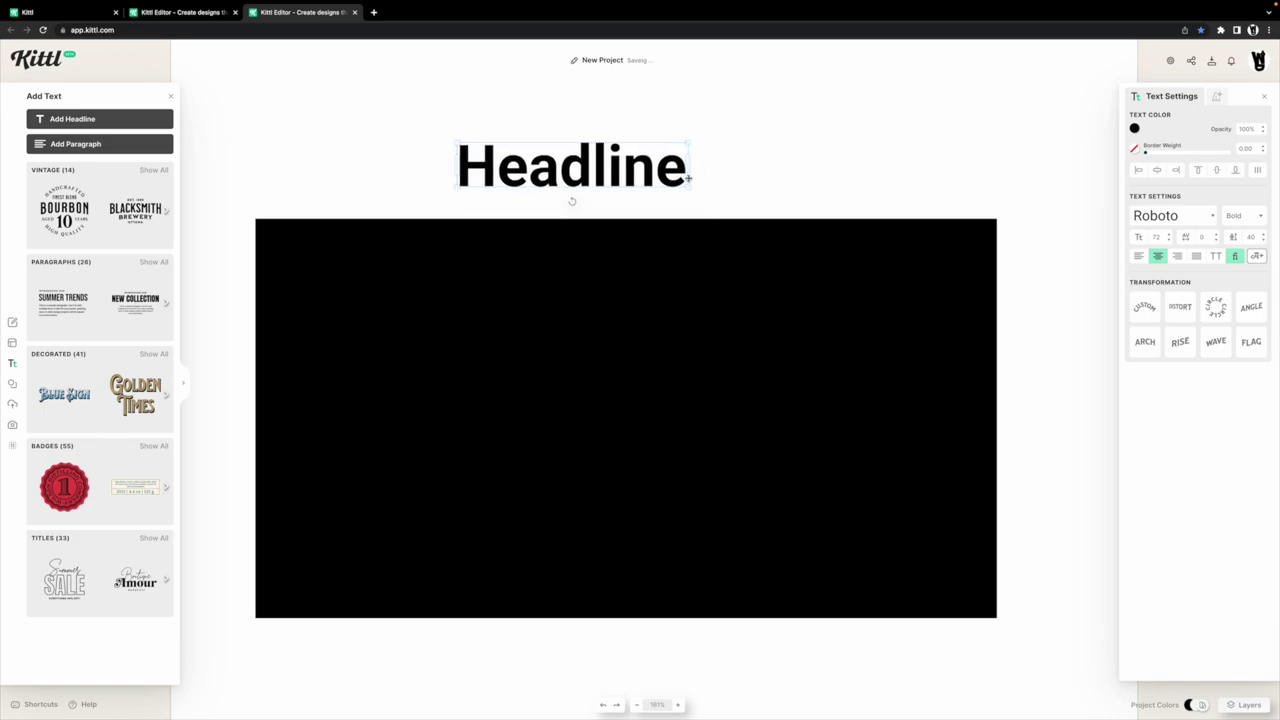
Make the headline above the black rectangle read "Revision" in the Mr Dafoe typeface.
scroll(754, 240, up, 3)
key(t)
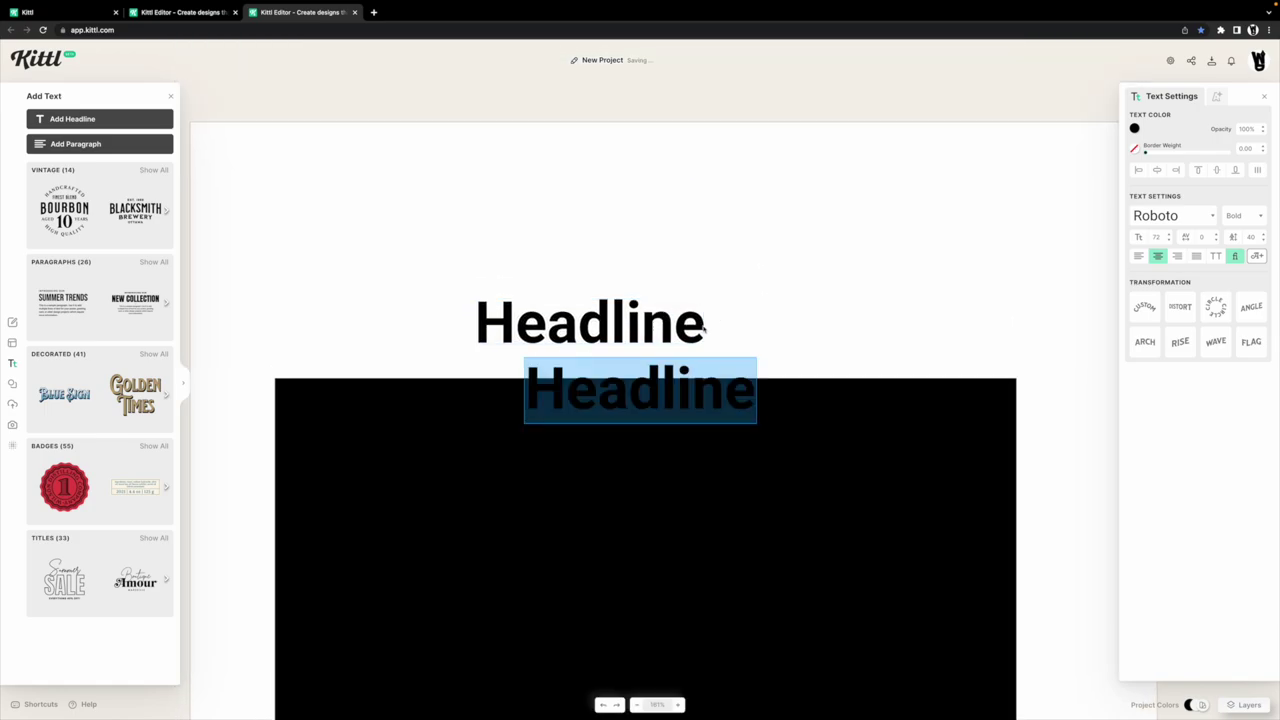
key(Escape)
key(Escape)
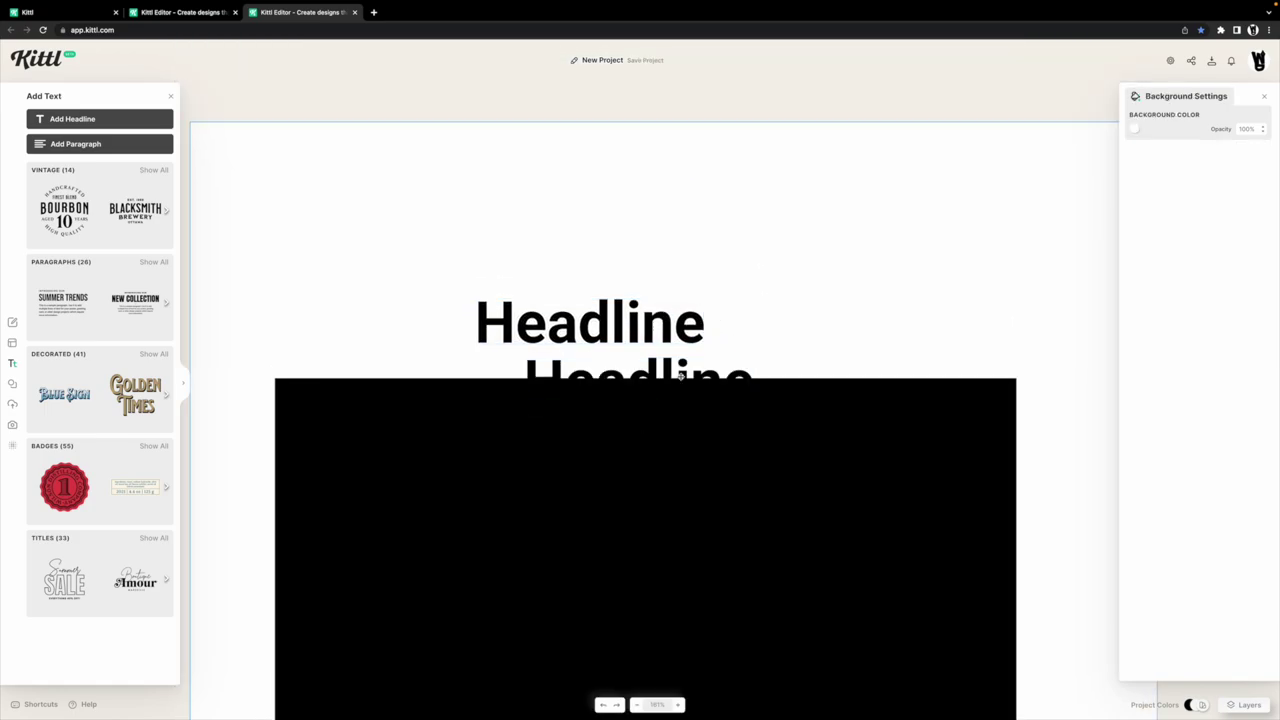
click(680, 375)
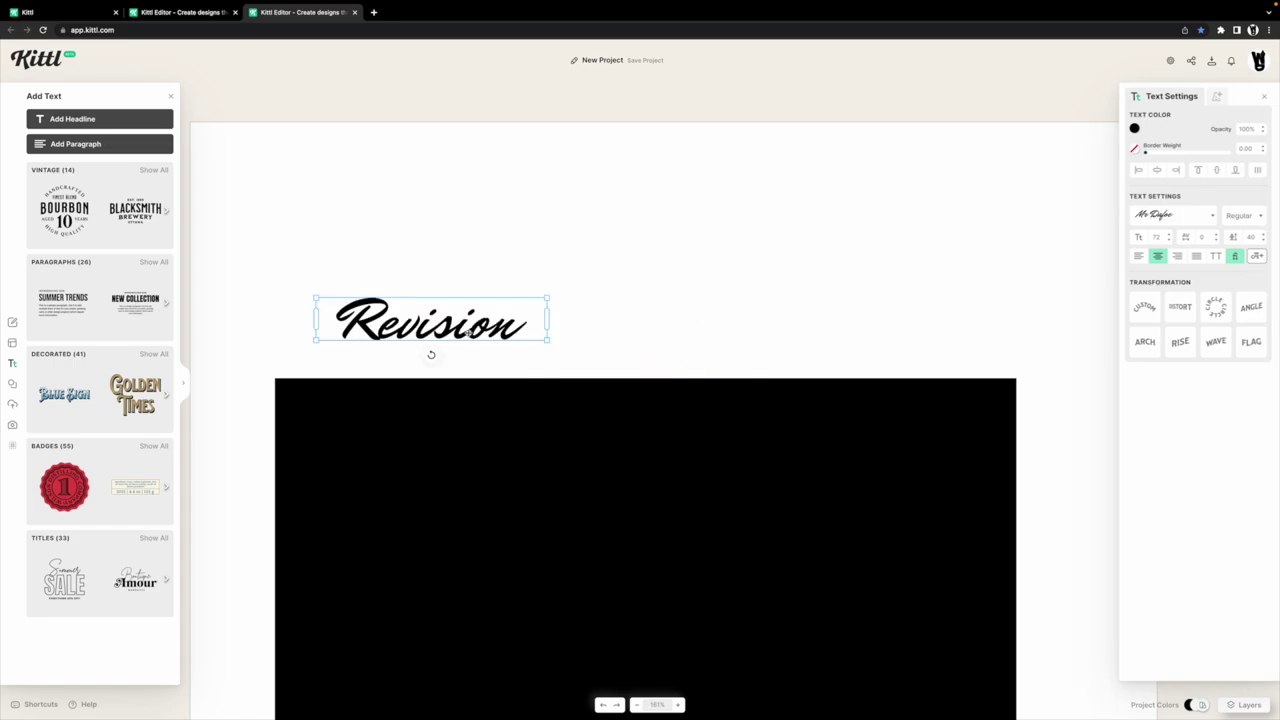
Duplicate the "Revision" headline beside the original and set the copy in the Bungee typeface.
key(ctrl+d)
click(1215, 213)
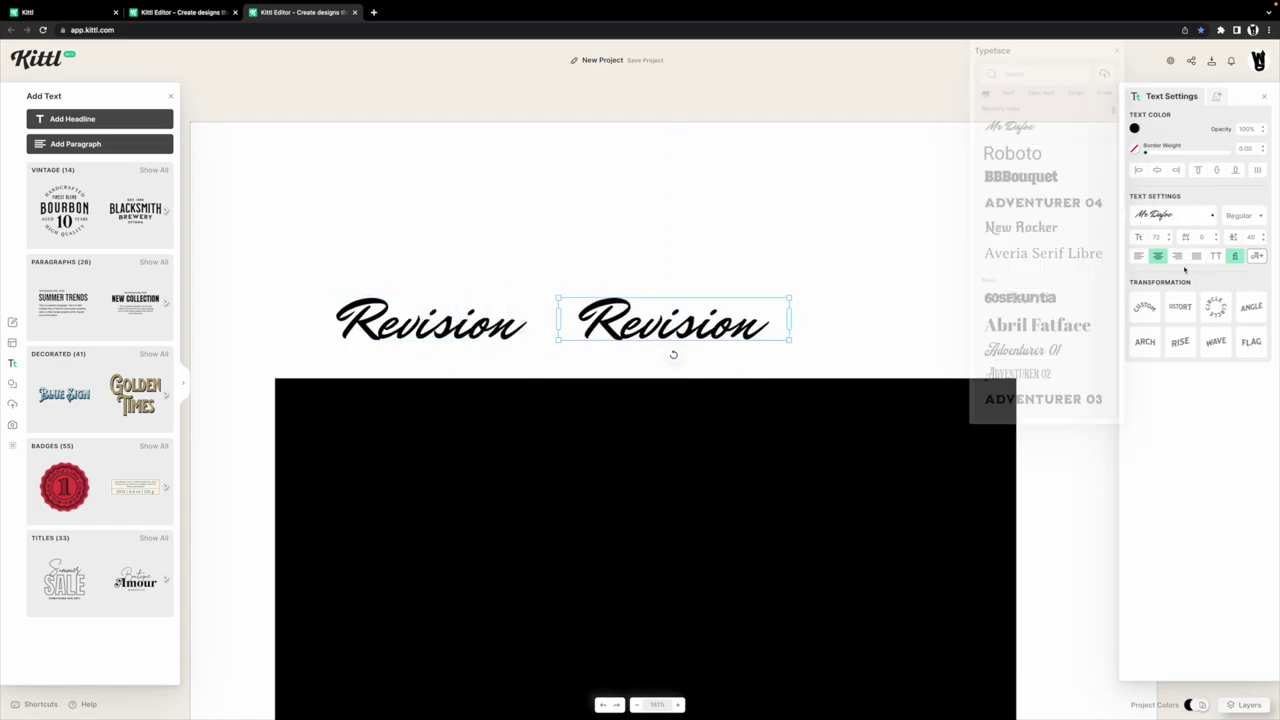
scroll(1030, 362, down, 1)
scroll(1030, 361, down, 3)
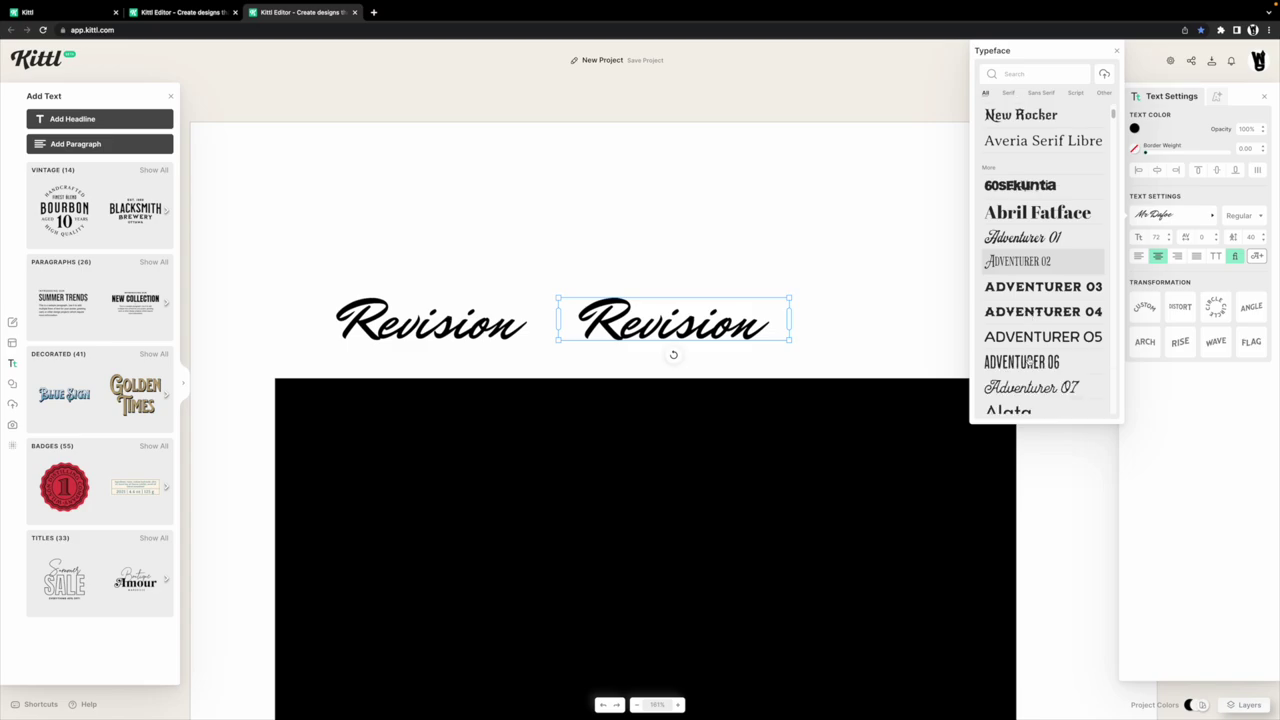
scroll(1030, 361, up, 4)
scroll(1030, 362, up, 1)
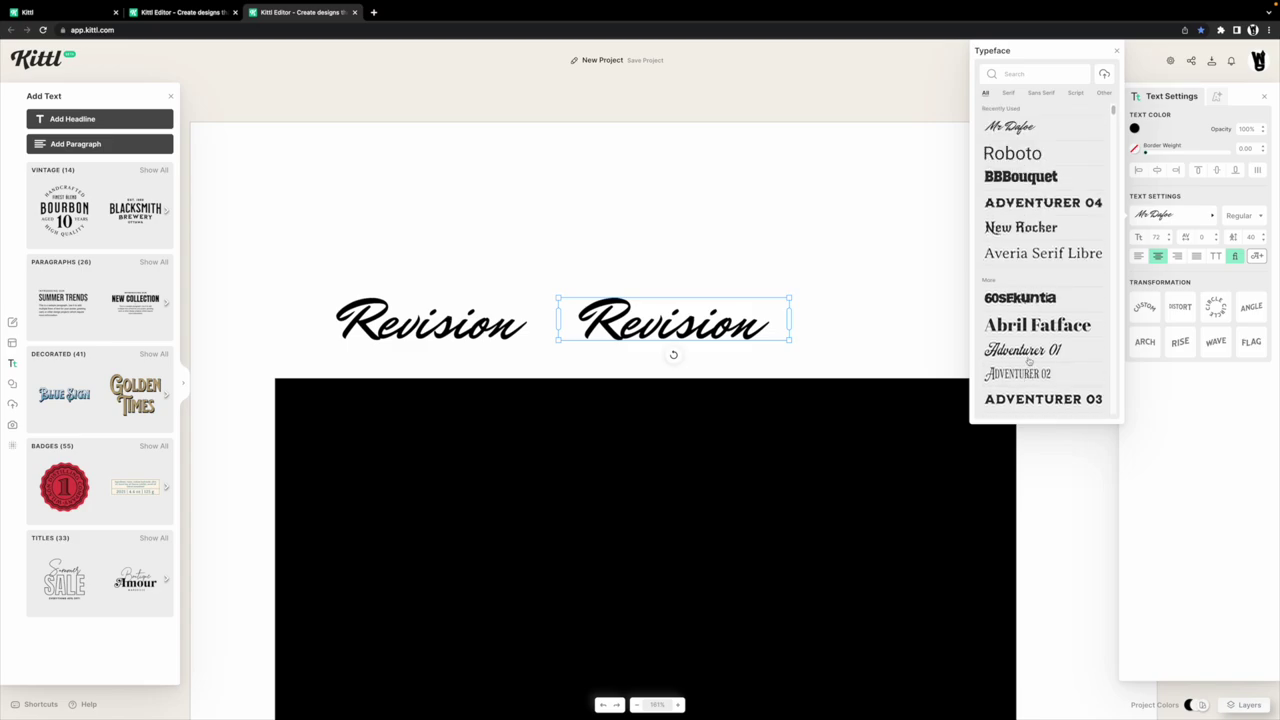
scroll(1029, 361, down, 5)
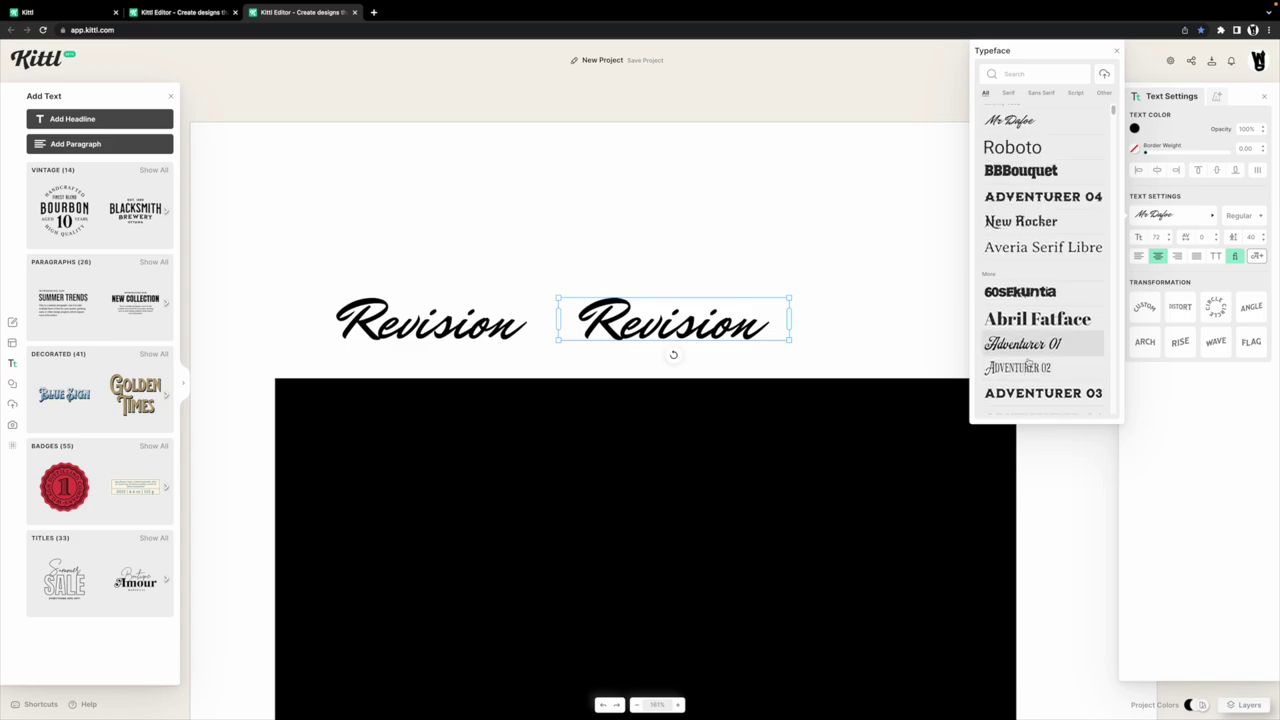
click(1076, 93)
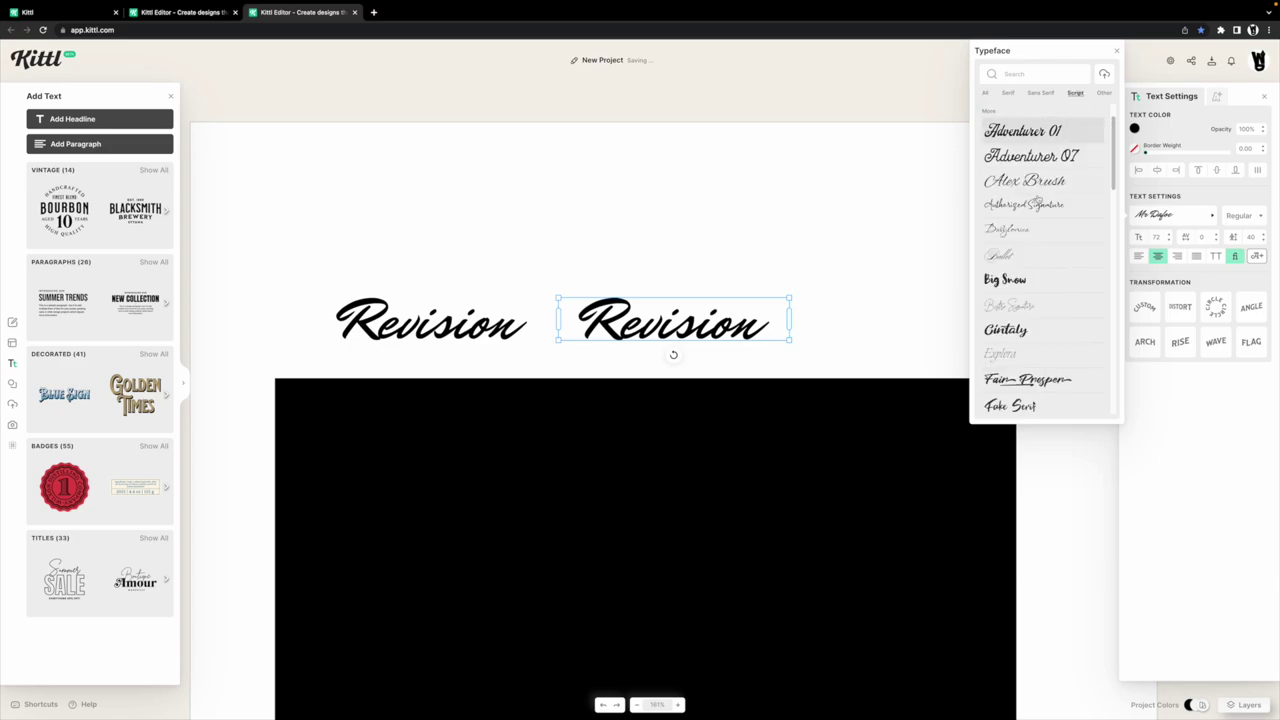
scroll(1026, 236, down, 10)
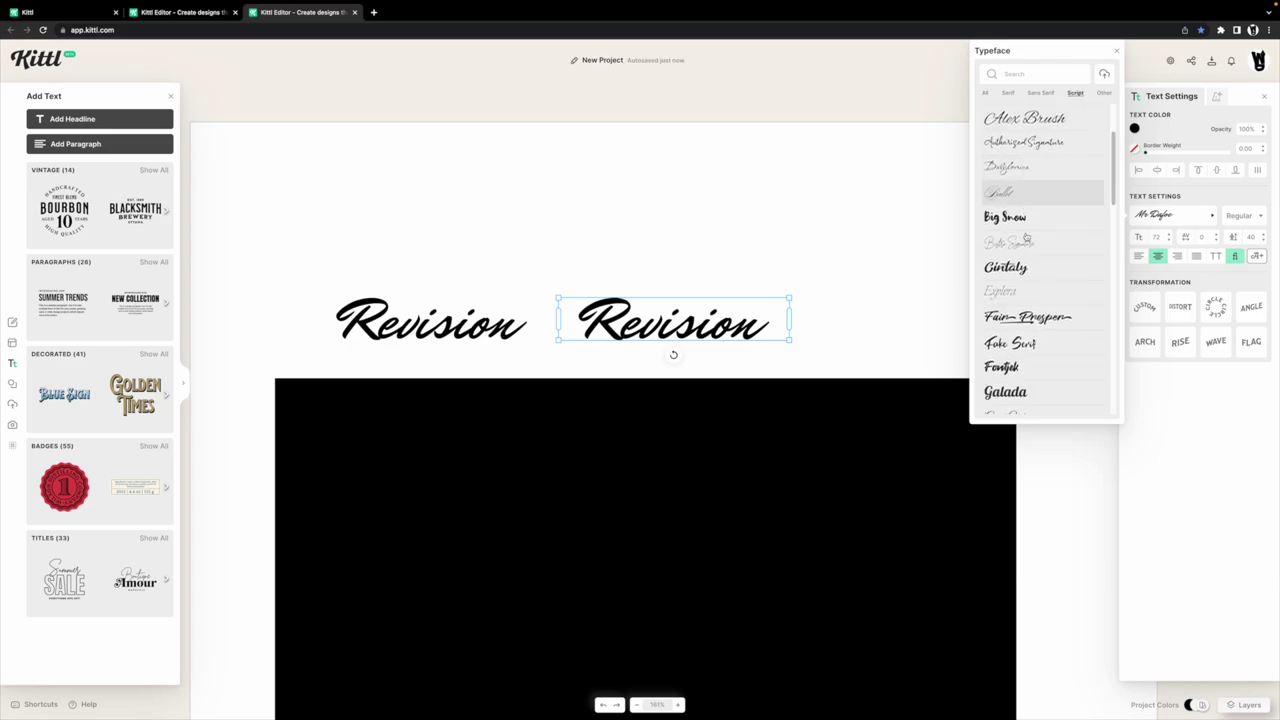
scroll(1040, 243, down, 6)
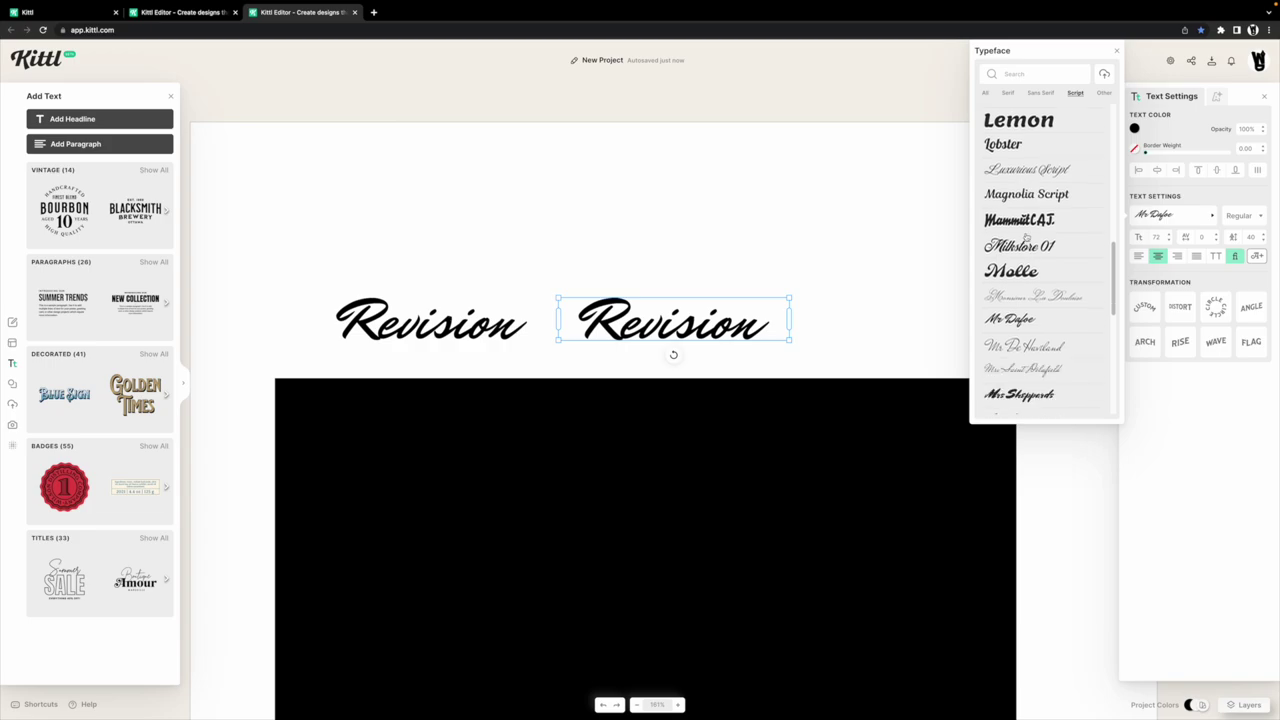
scroll(1028, 212, down, 3)
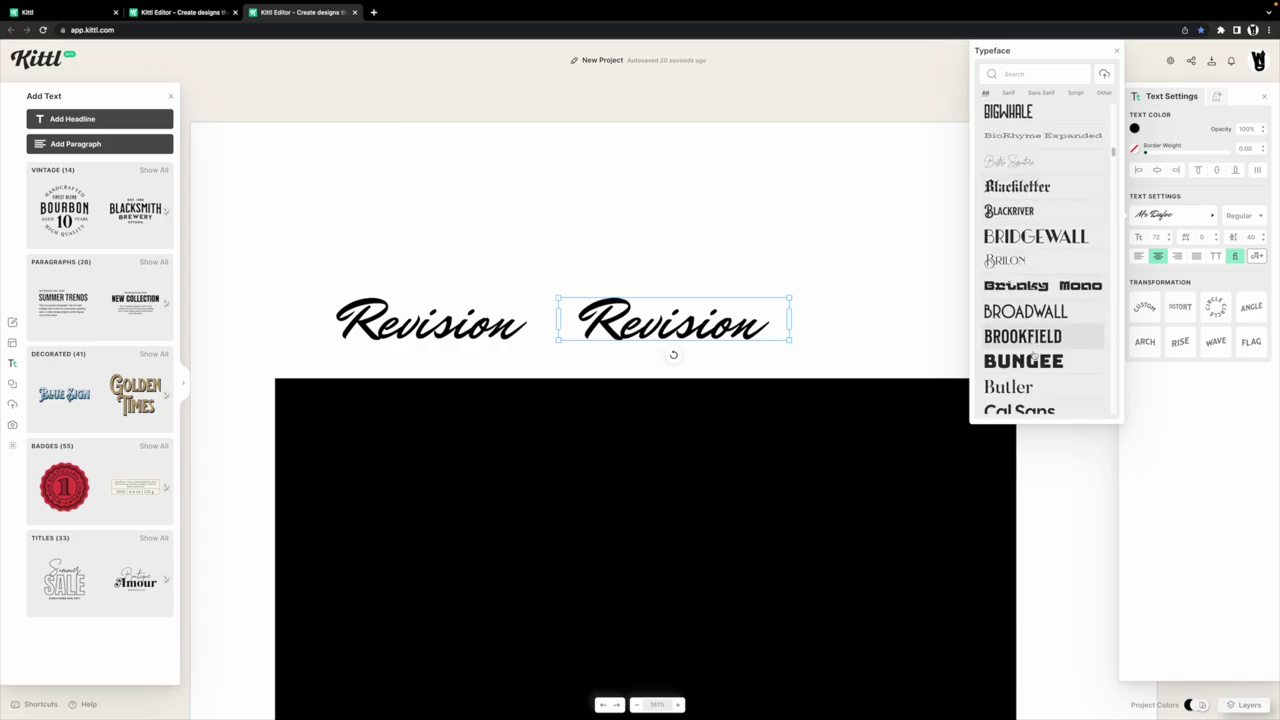
click(1032, 358)
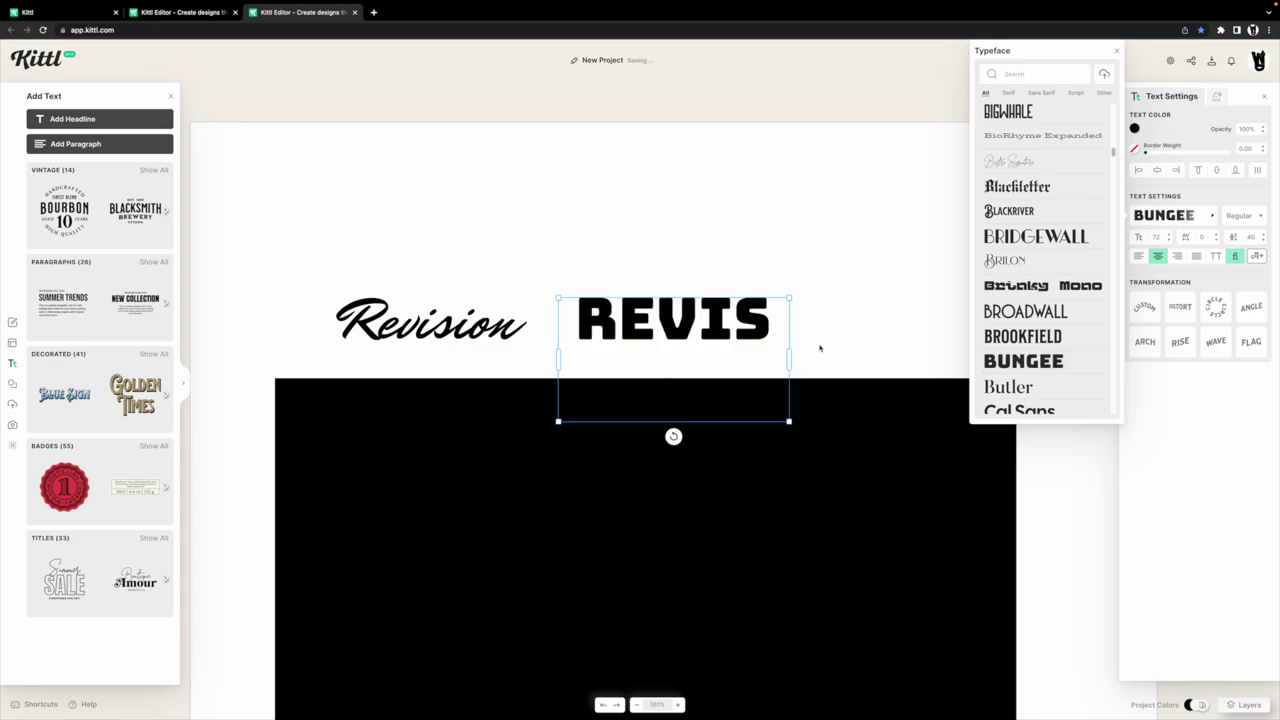
Widen the Bungee "REVISION" text box to fit one line and overlap its upper part with the script "Revision".
click(819, 348)
click(758, 328)
drag(790, 356, 895, 343)
click(640, 337)
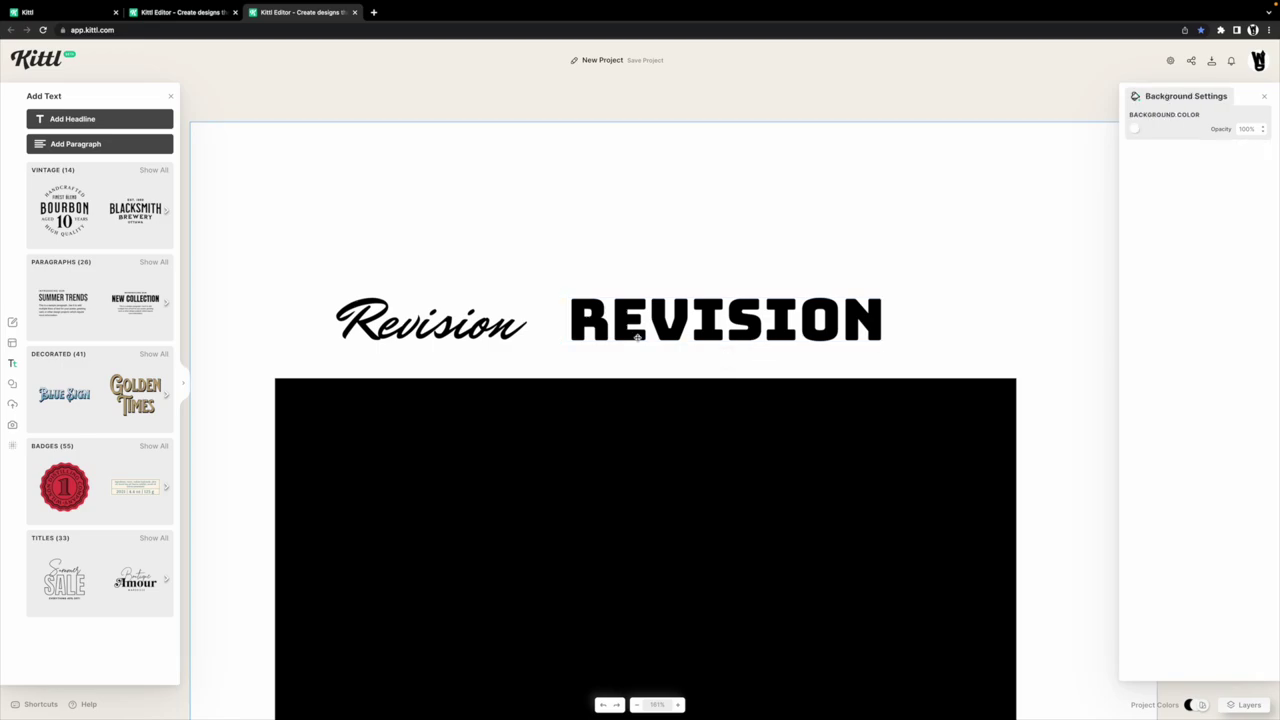
drag(483, 340, 774, 304)
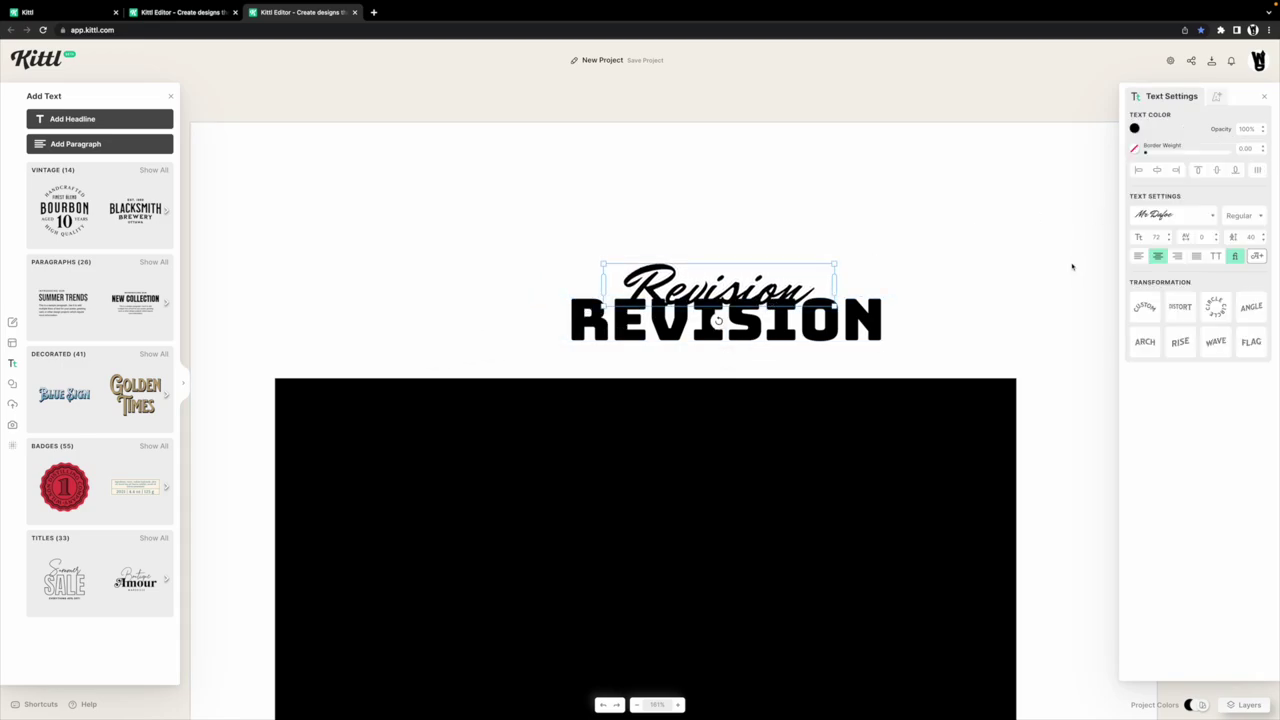
Move the script and block "Revision" texts together onto the black rectangle and color both white.
shift+click(866, 324)
drag(825, 334, 803, 498)
click(1134, 129)
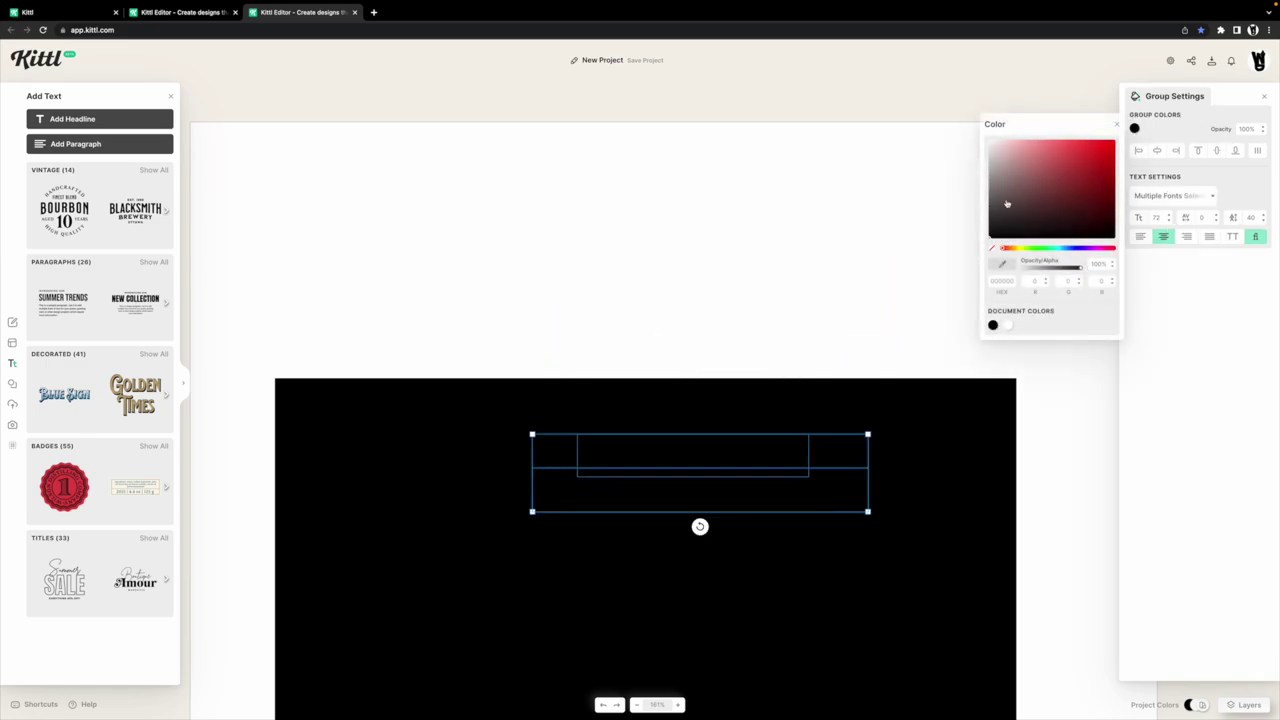
drag(1006, 203, 903, 109)
click(806, 246)
scroll(720, 300, down, 2)
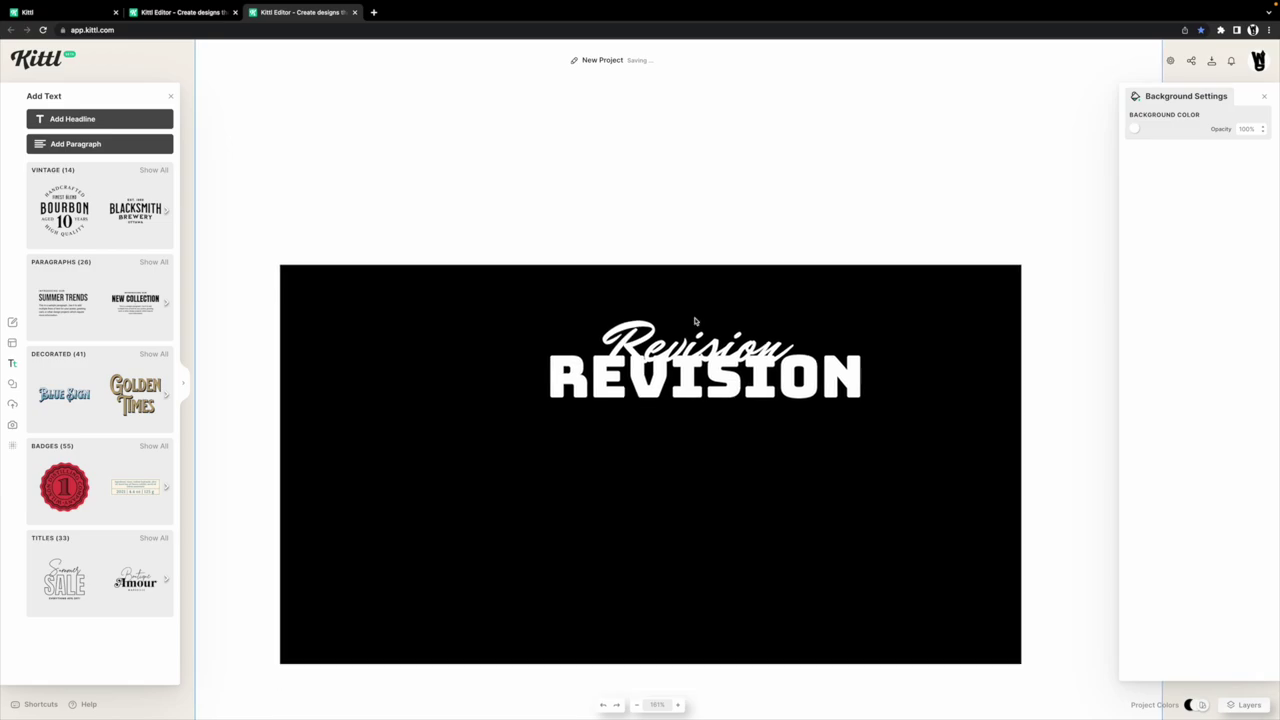
Shrink the block "REVISION" text to nearly the script's width and tuck it under the script's lower edge.
click(662, 386)
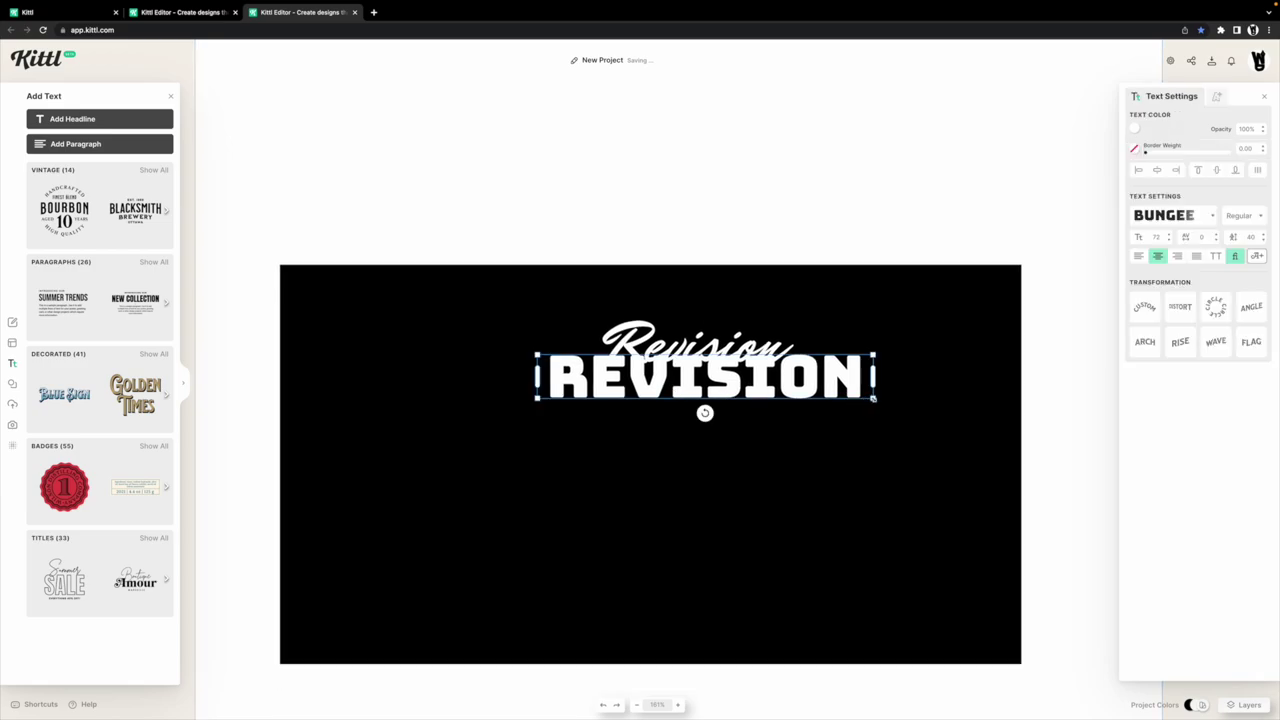
drag(873, 398, 783, 389)
drag(697, 355, 678, 383)
Duplicate the script "Revision" above the black rectangle and set the copy in the Adventurer 01 typeface.
click(716, 360)
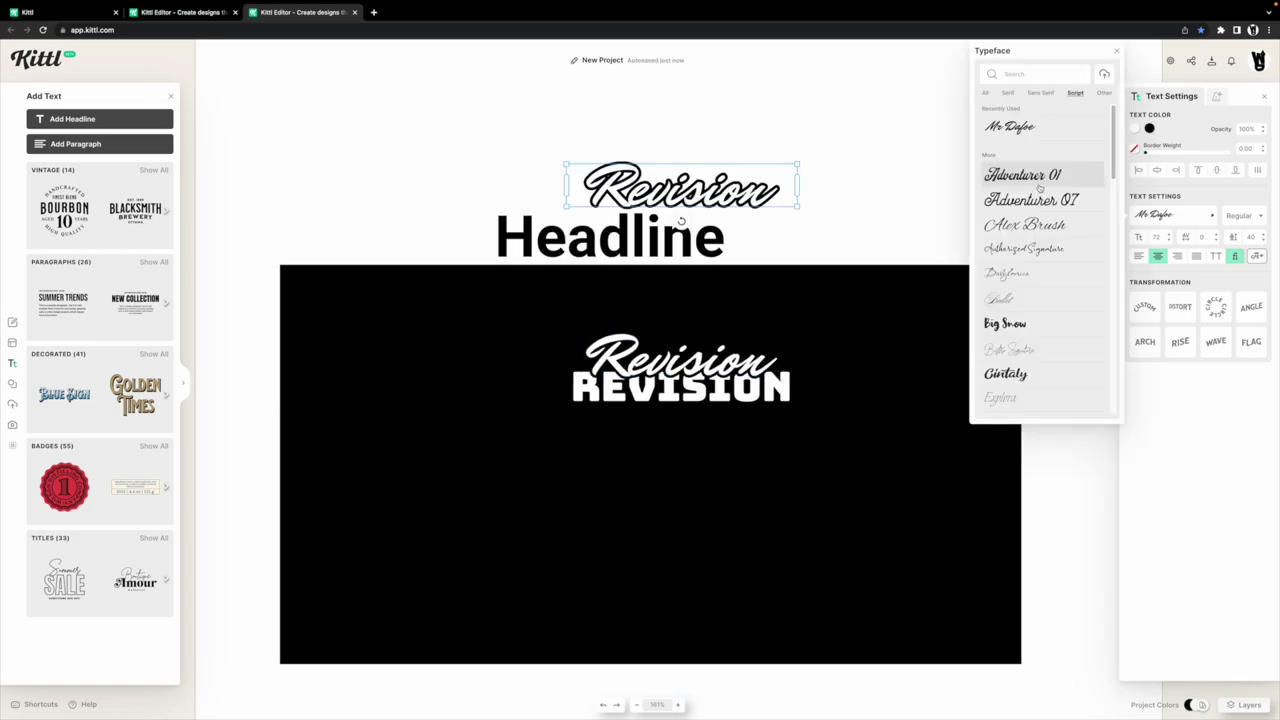
click(1038, 180)
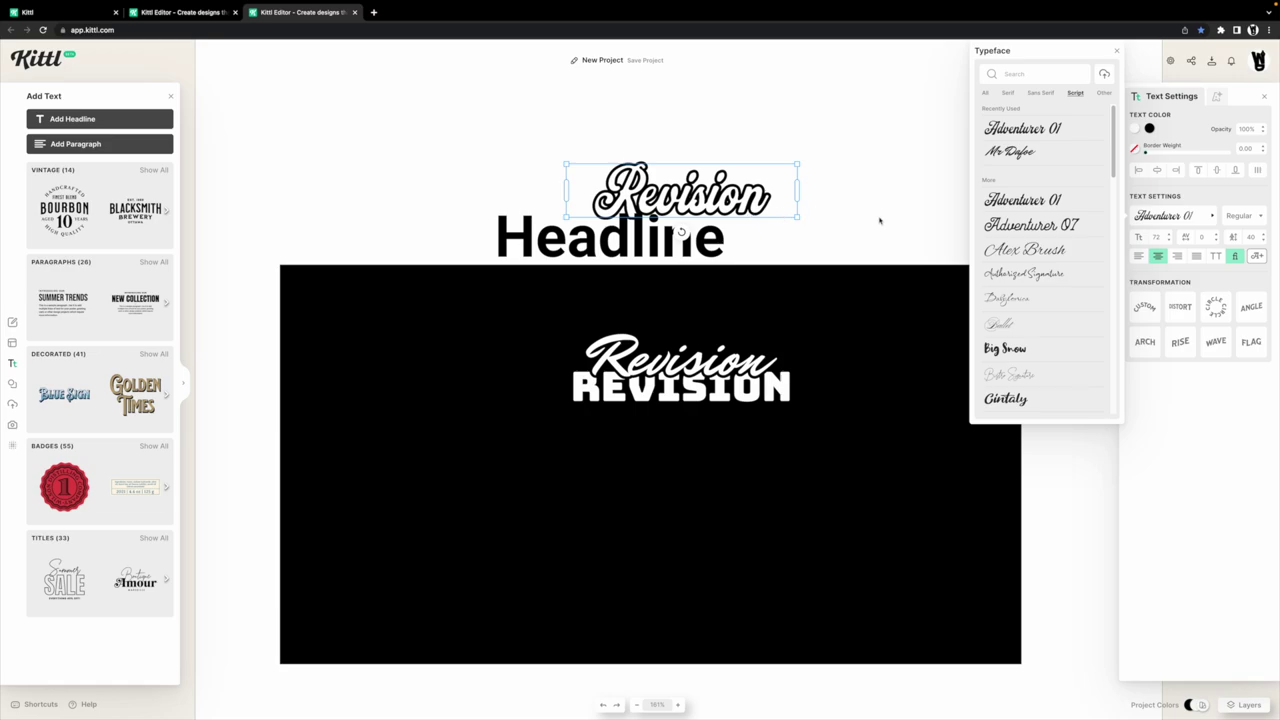
click(879, 221)
Replace the Mr Dafoe "Revision" on the rectangle with the Adventurer 01 copy, overlapping the block text.
drag(680, 200, 726, 366)
key(super+z)
click(722, 367)
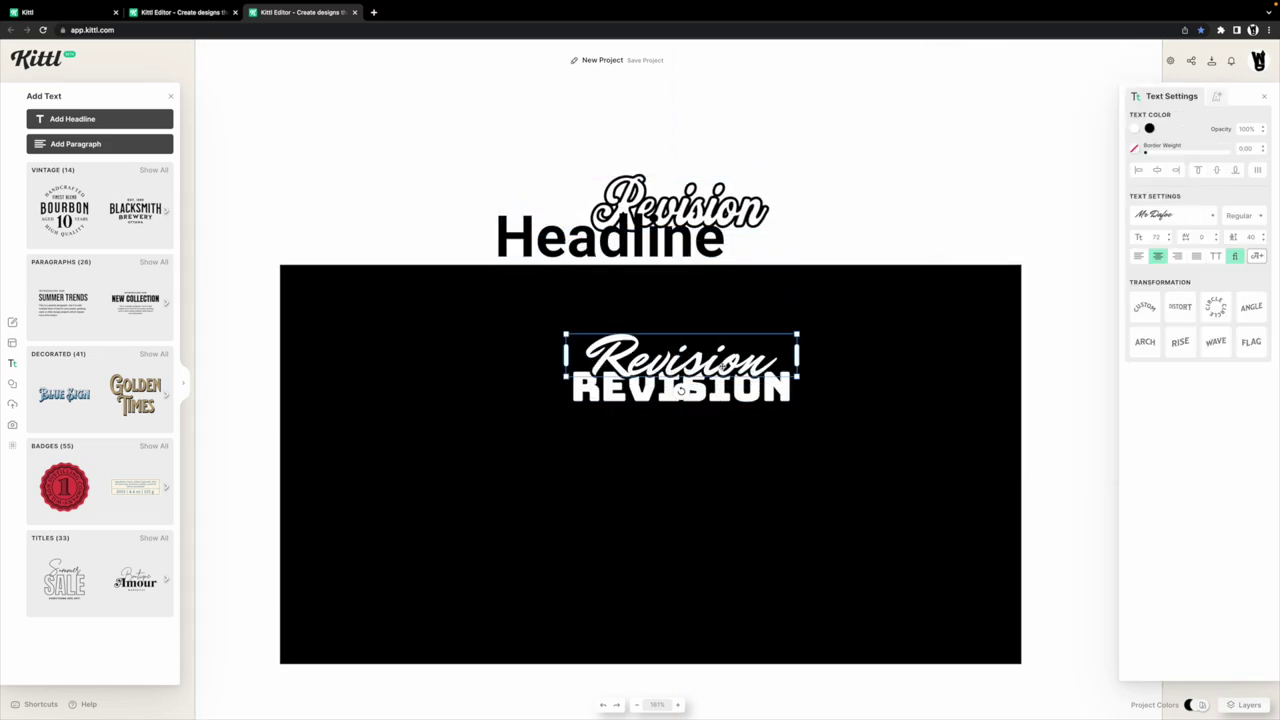
key(Delete)
drag(735, 202, 731, 354)
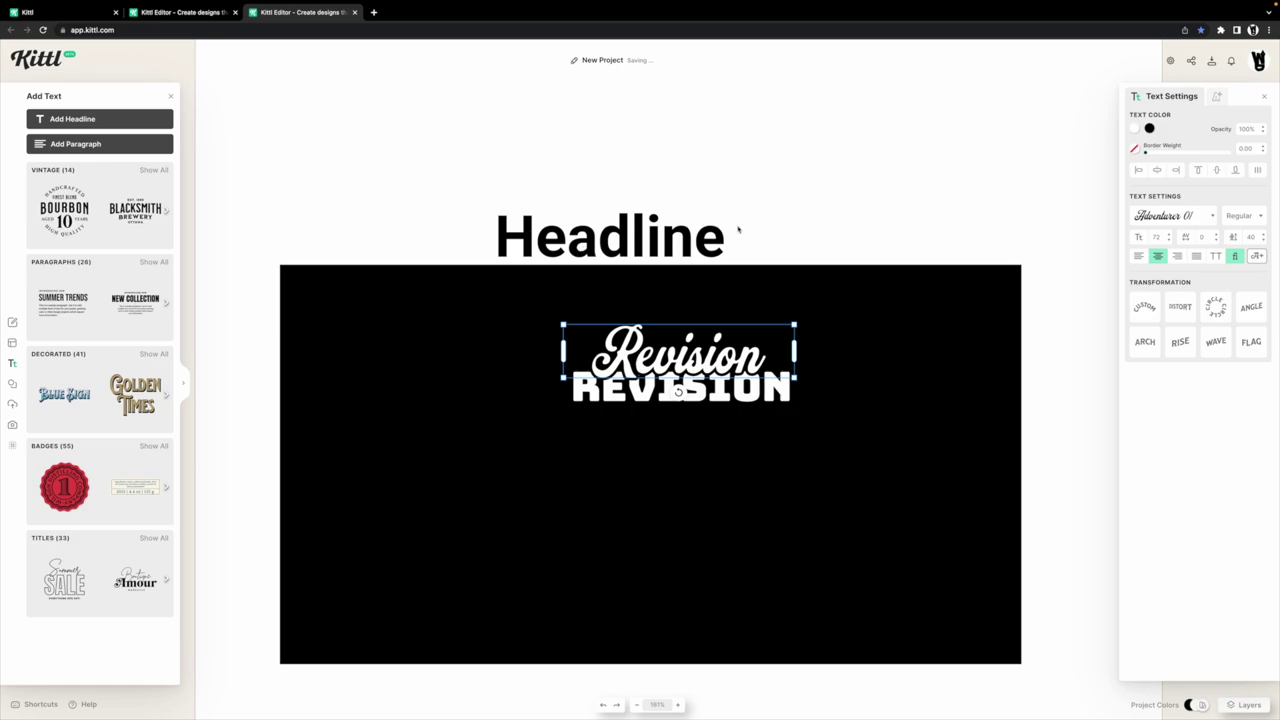
Move the placeholder headline higher above the black rectangle and change its text to "R".
click(673, 317)
drag(653, 232, 655, 197)
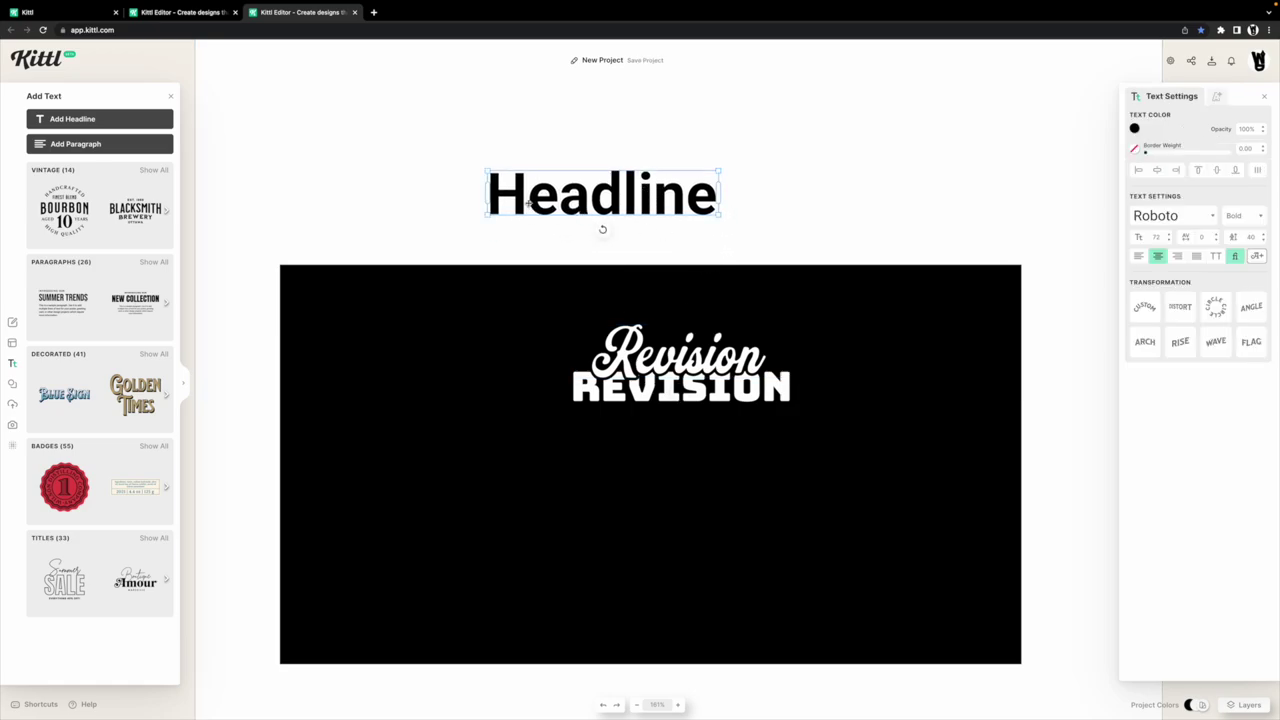
double_click(693, 197)
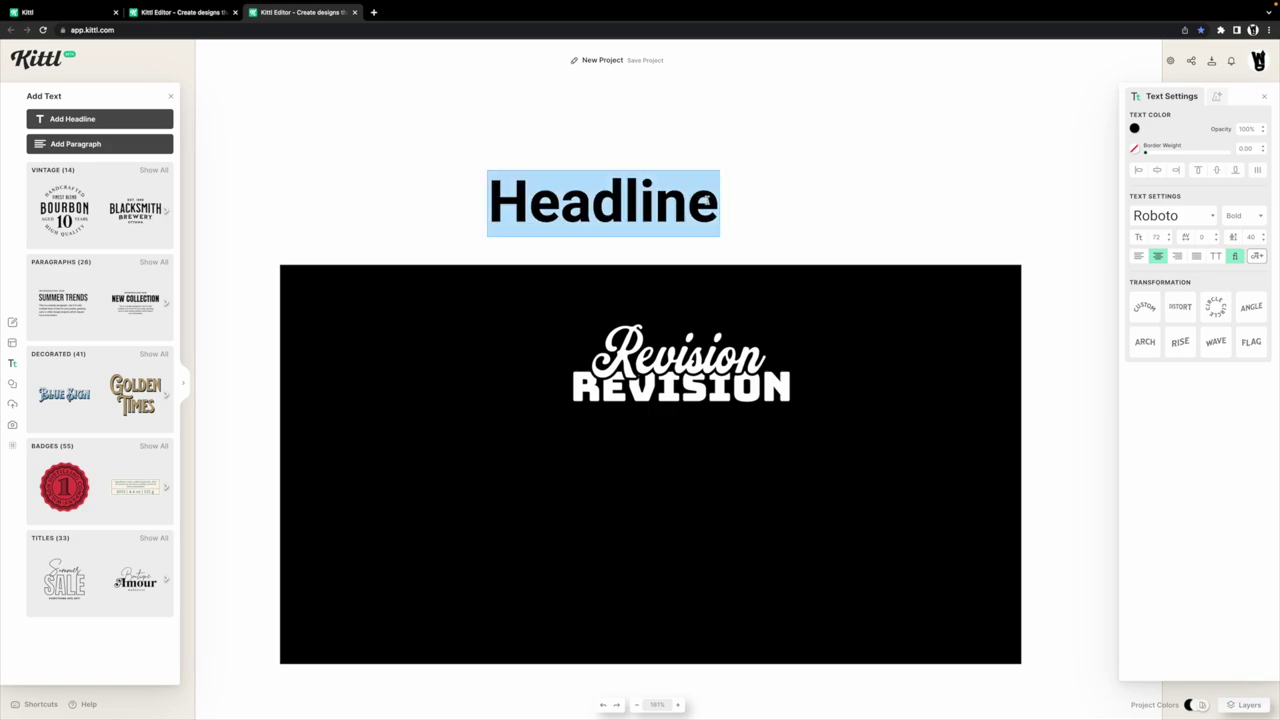
text(R)
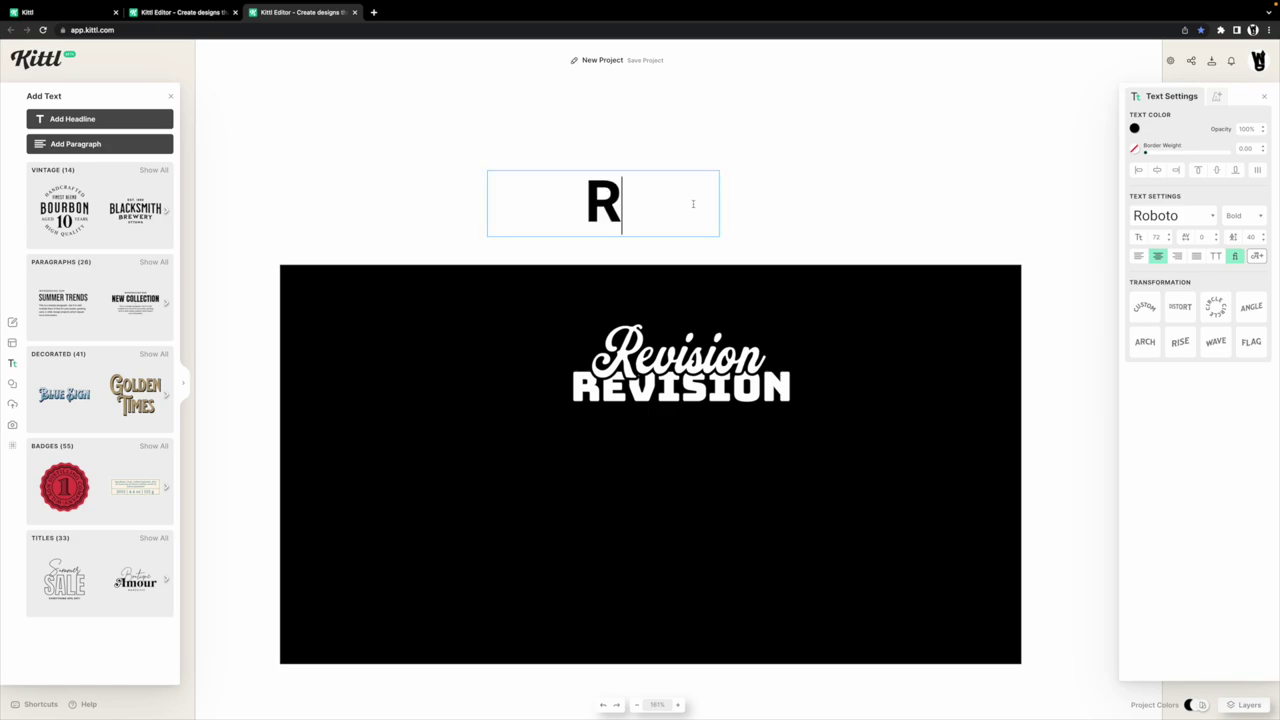
key(Escape)
Set the "R" in the Adventurer 01 typeface with a black shadow color.
click(1190, 213)
click(1186, 215)
click(1186, 215)
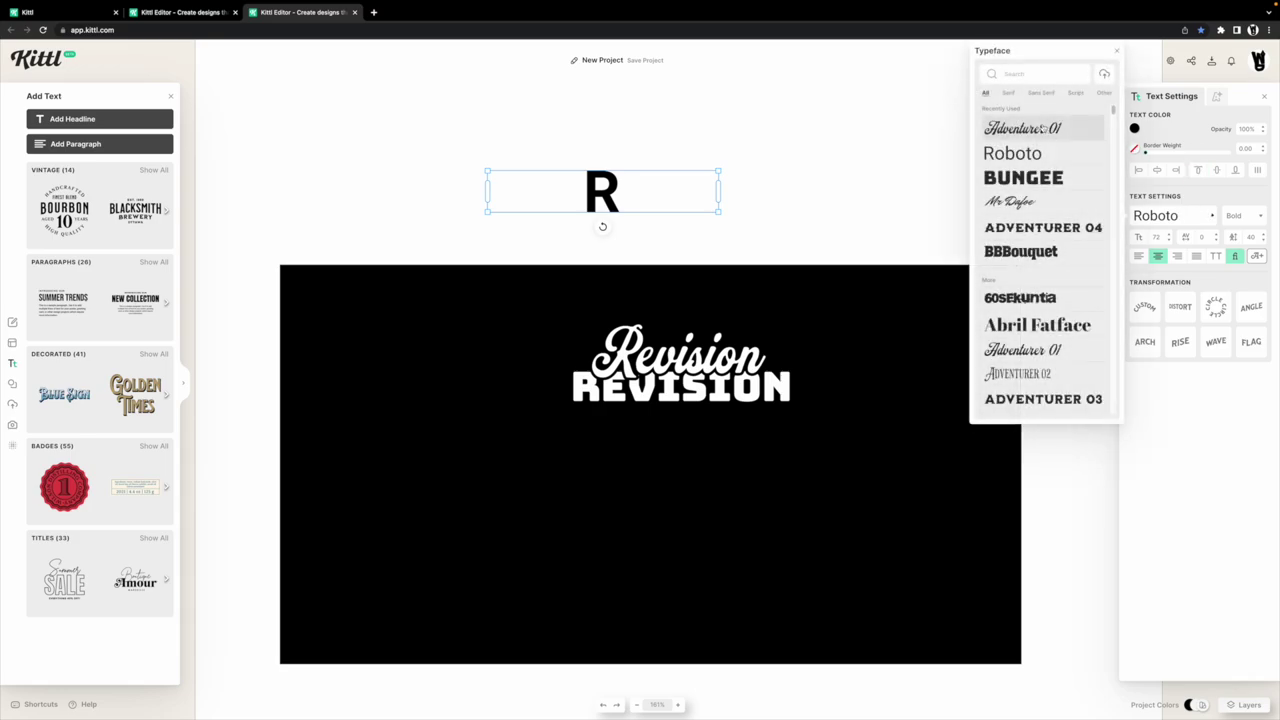
click(1043, 128)
click(1150, 129)
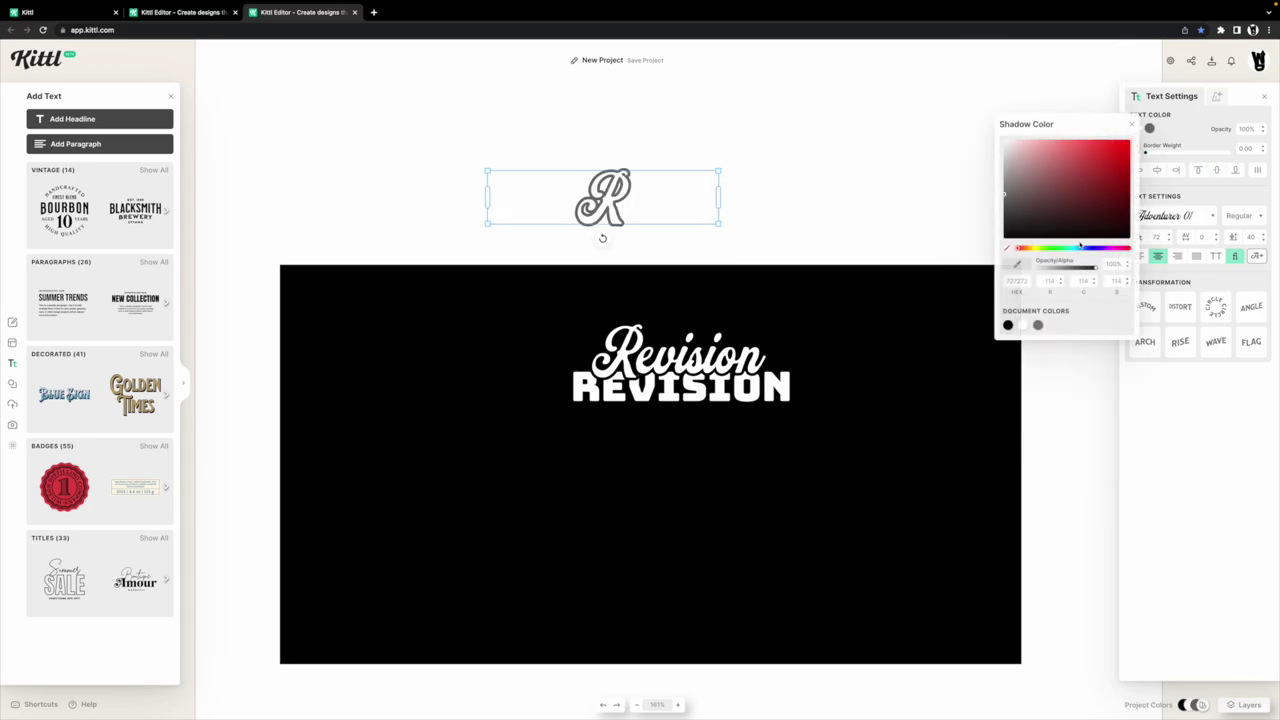
drag(1053, 213, 837, 343)
click(715, 235)
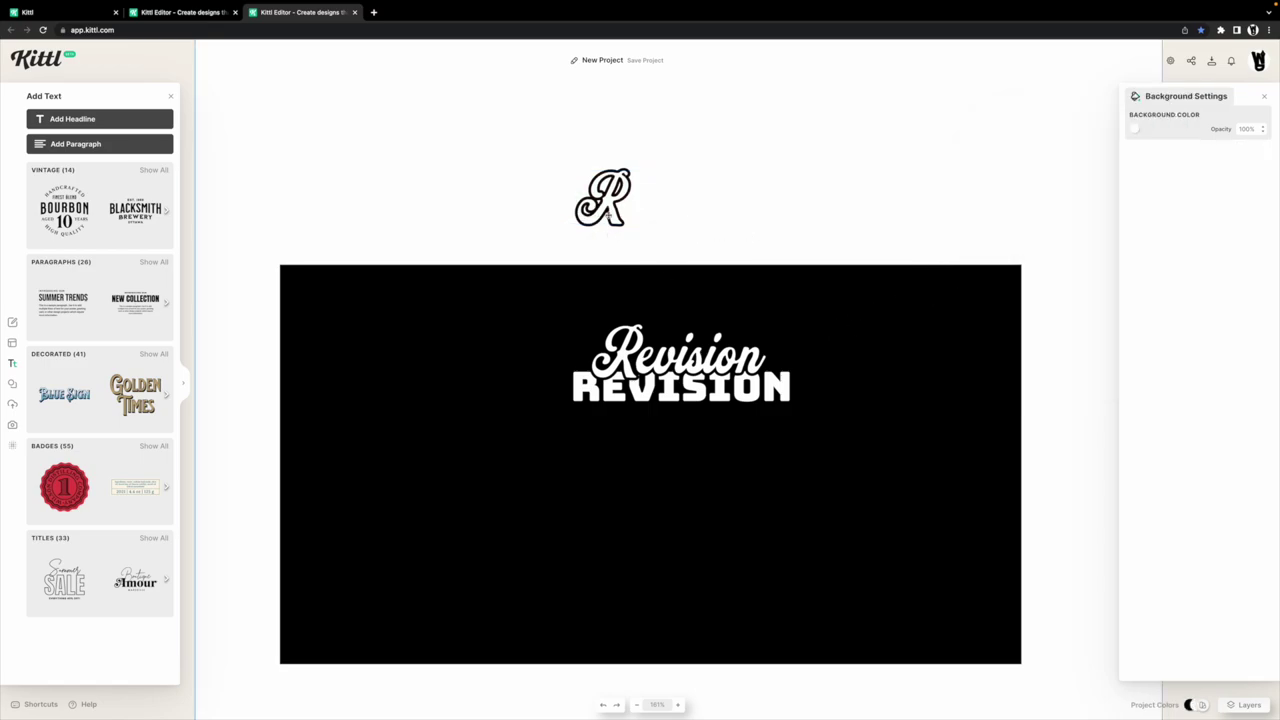
Overlap two script "R" letters in front of "Revision" and center the combined script over the block text.
drag(607, 208, 551, 363)
click(721, 365)
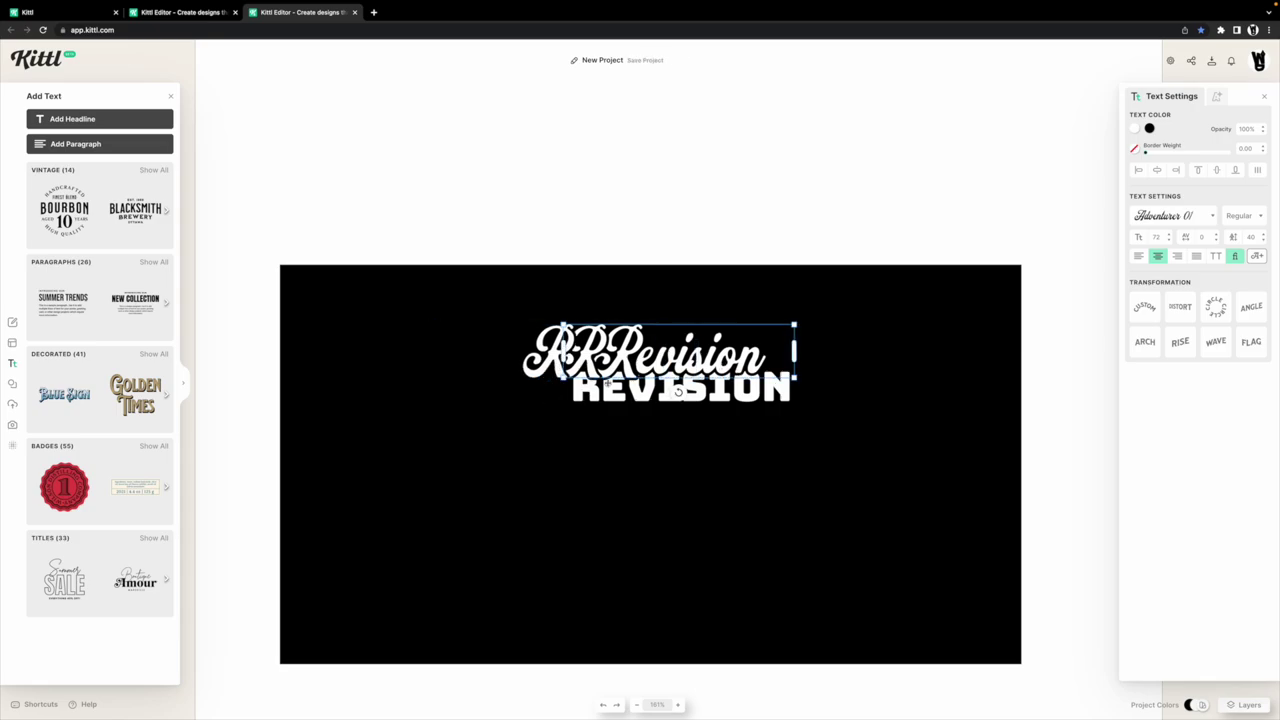
shift+click(592, 366)
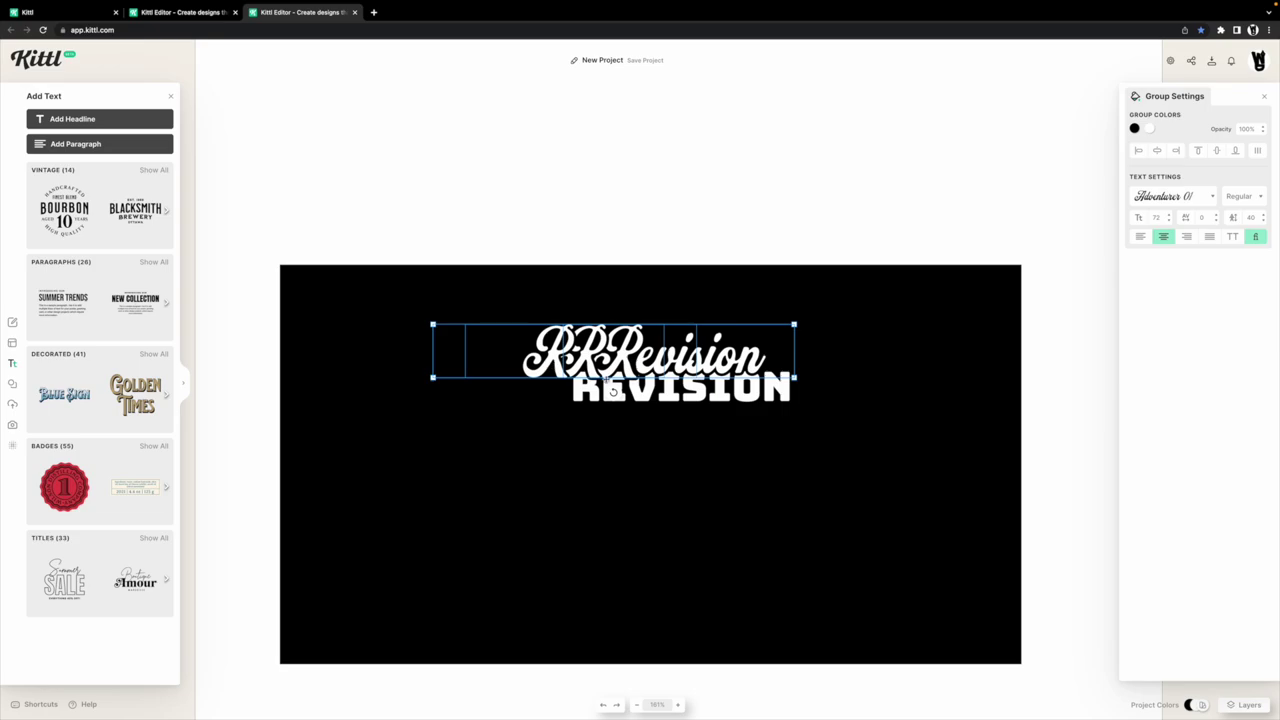
drag(655, 370, 689, 370)
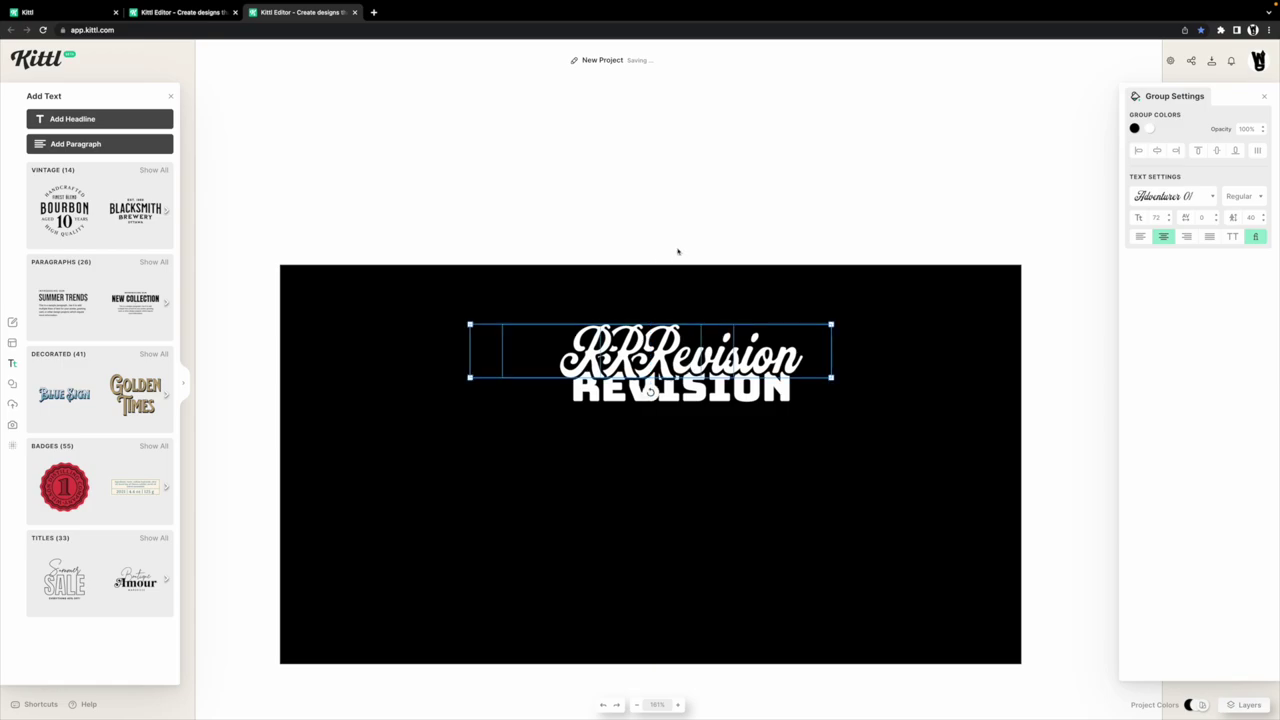
Arrange six copies of the script and block lockup in two columns and three rows on the black rectangle.
drag(449, 516, 449, 549)
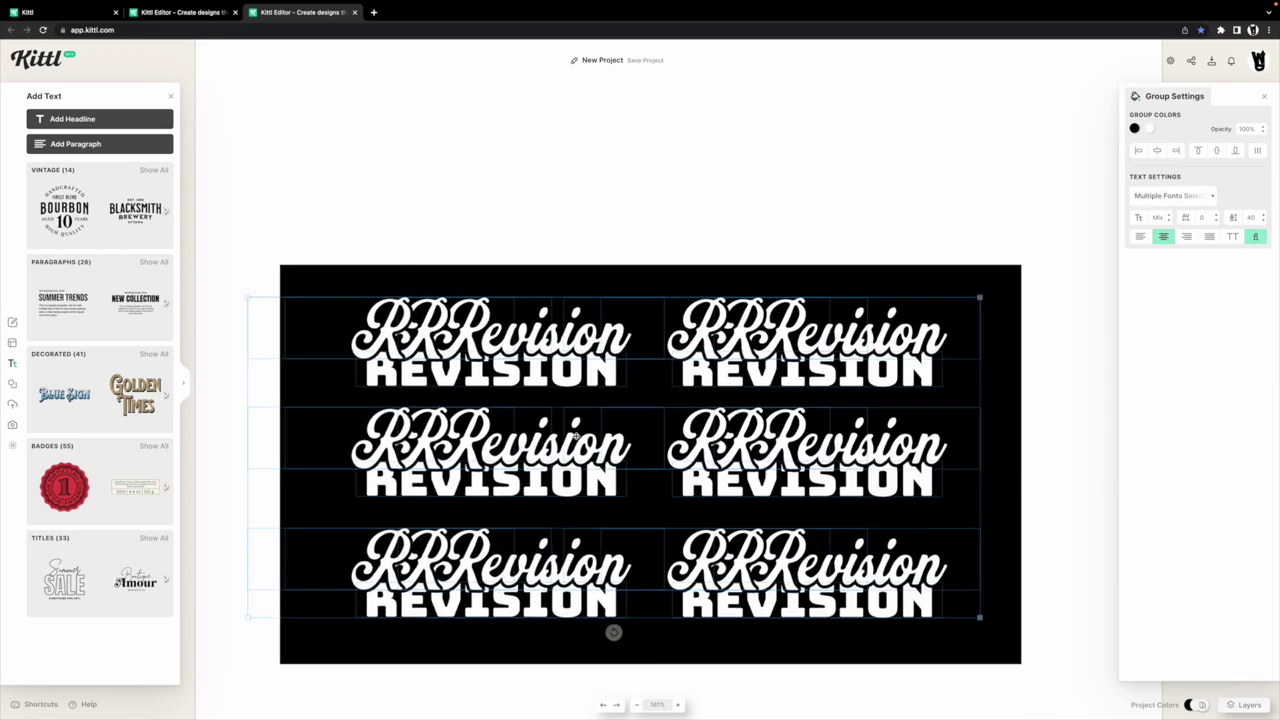
drag(576, 437, 572, 437)
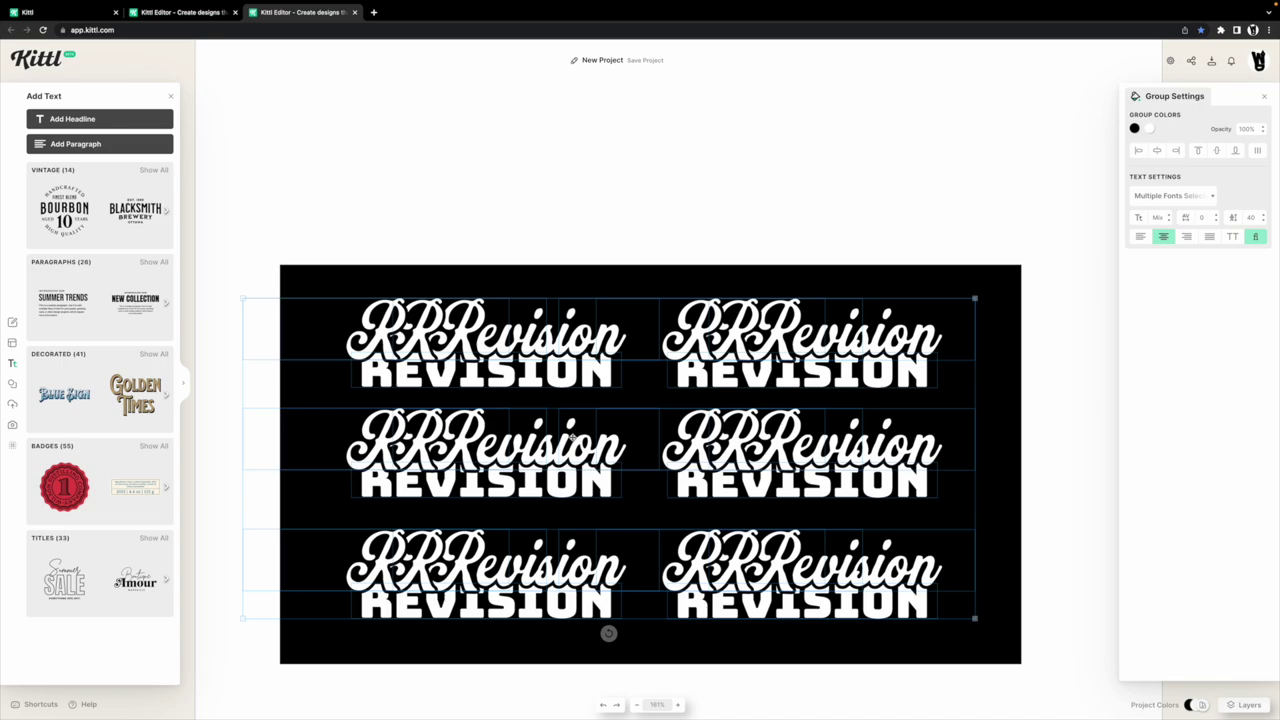
click(746, 116)
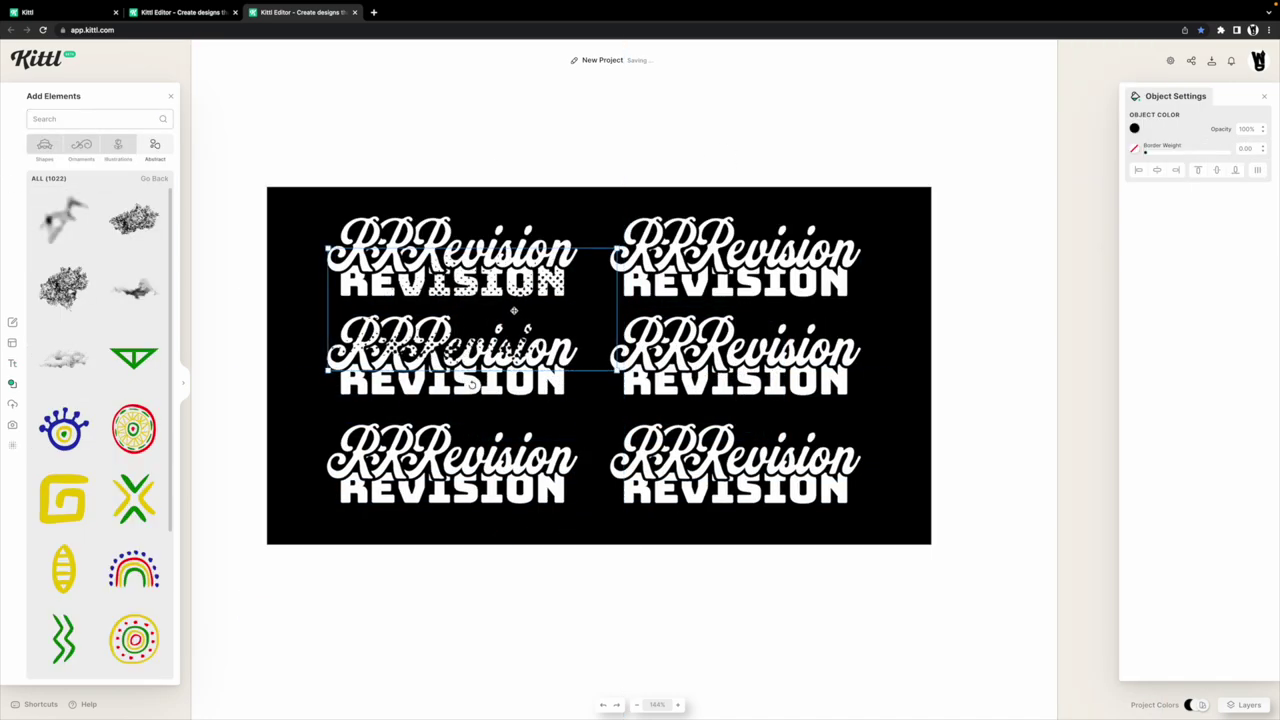
Color the halftone cloud texture white and spread white and green copies of it behind the lettering.
click(1136, 130)
drag(1049, 186, 908, 59)
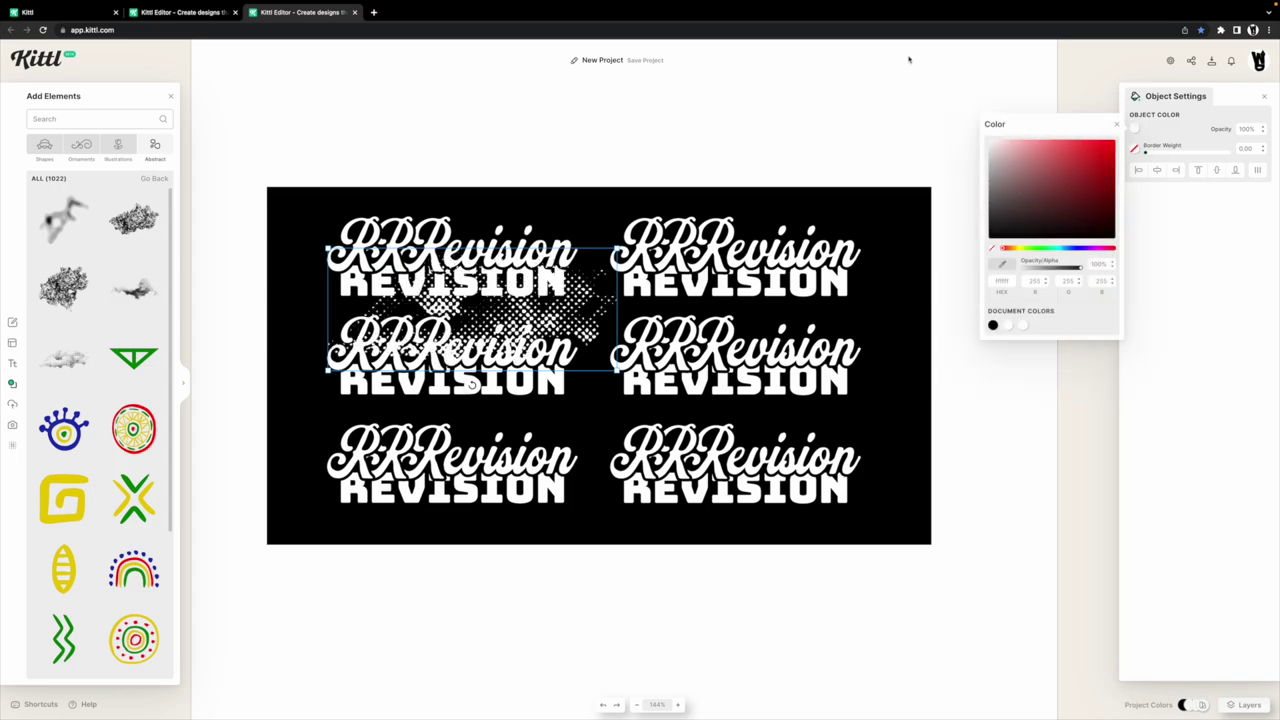
click(634, 161)
drag(480, 310, 407, 290)
drag(397, 365, 398, 365)
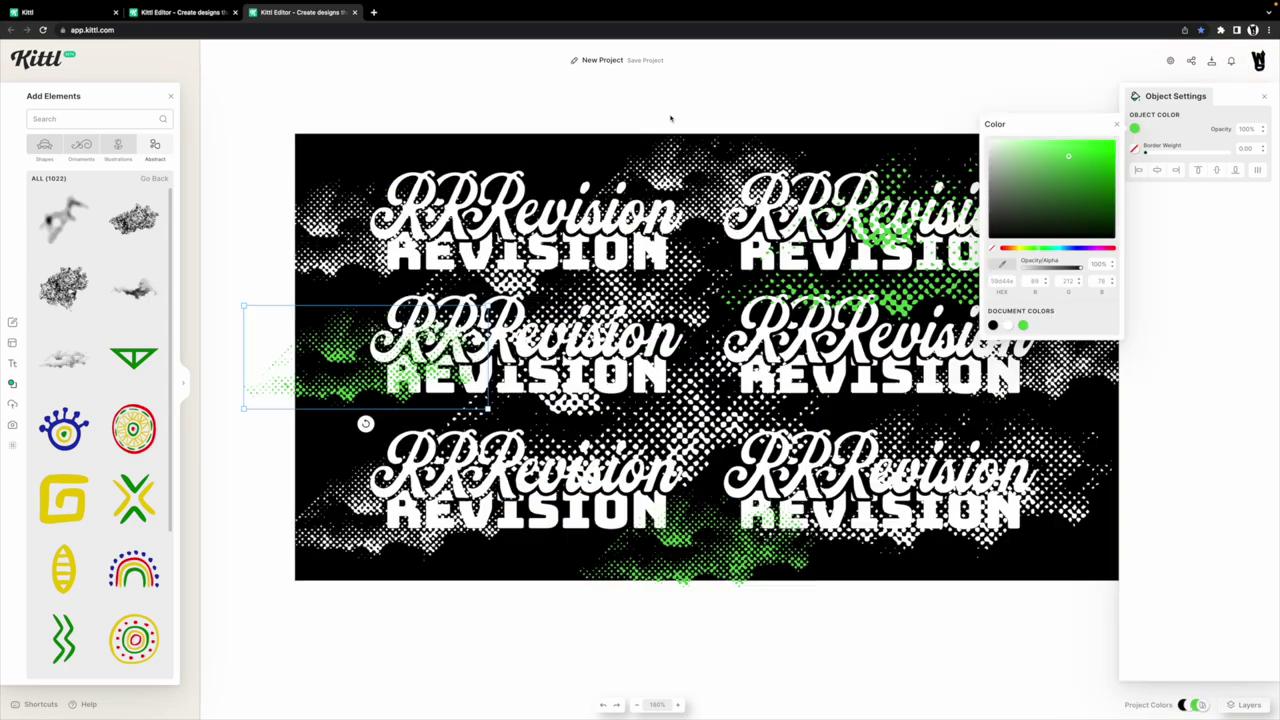
click(655, 101)
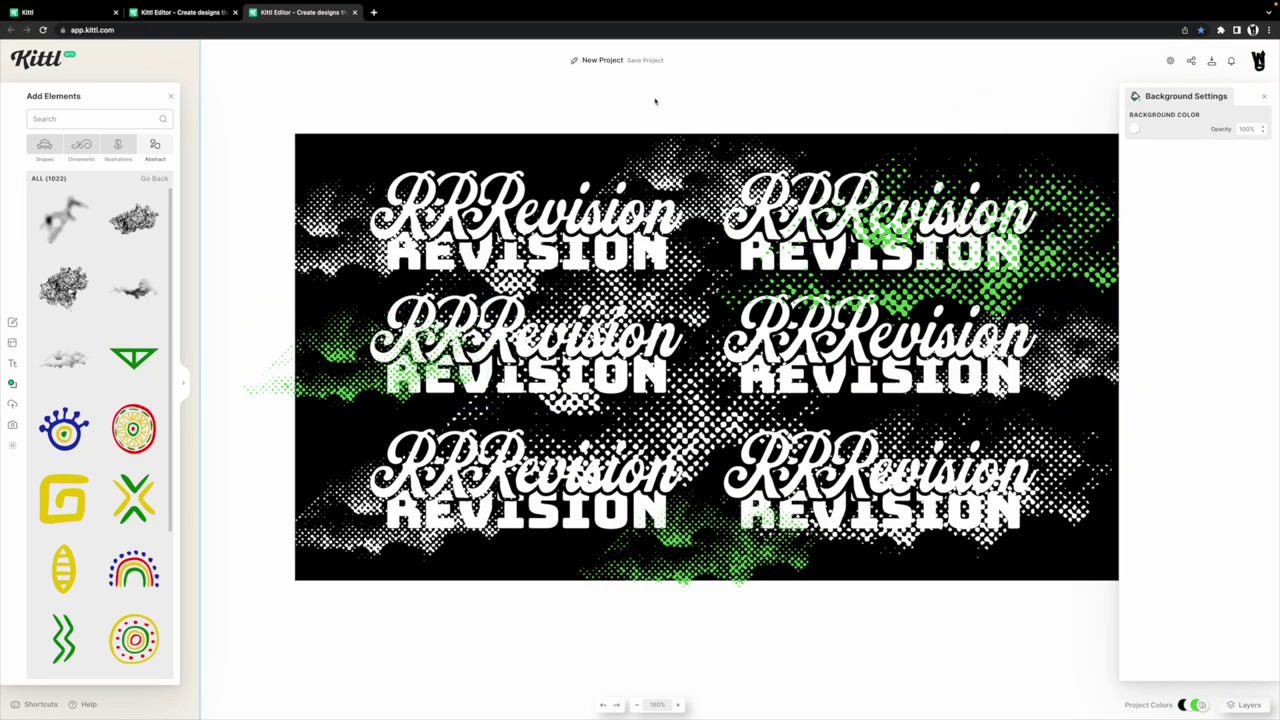
Recolor the halftone texture between the two upper lockups of the first column with the document's green.
click(1015, 451)
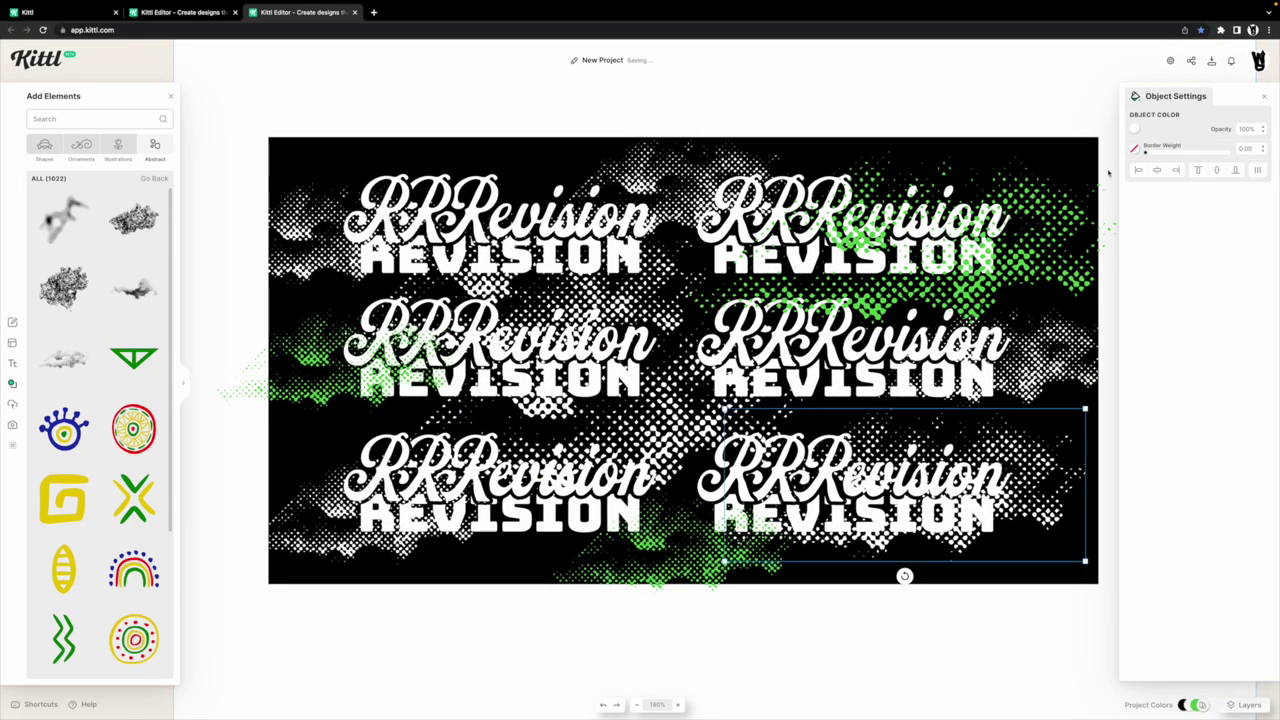
click(606, 296)
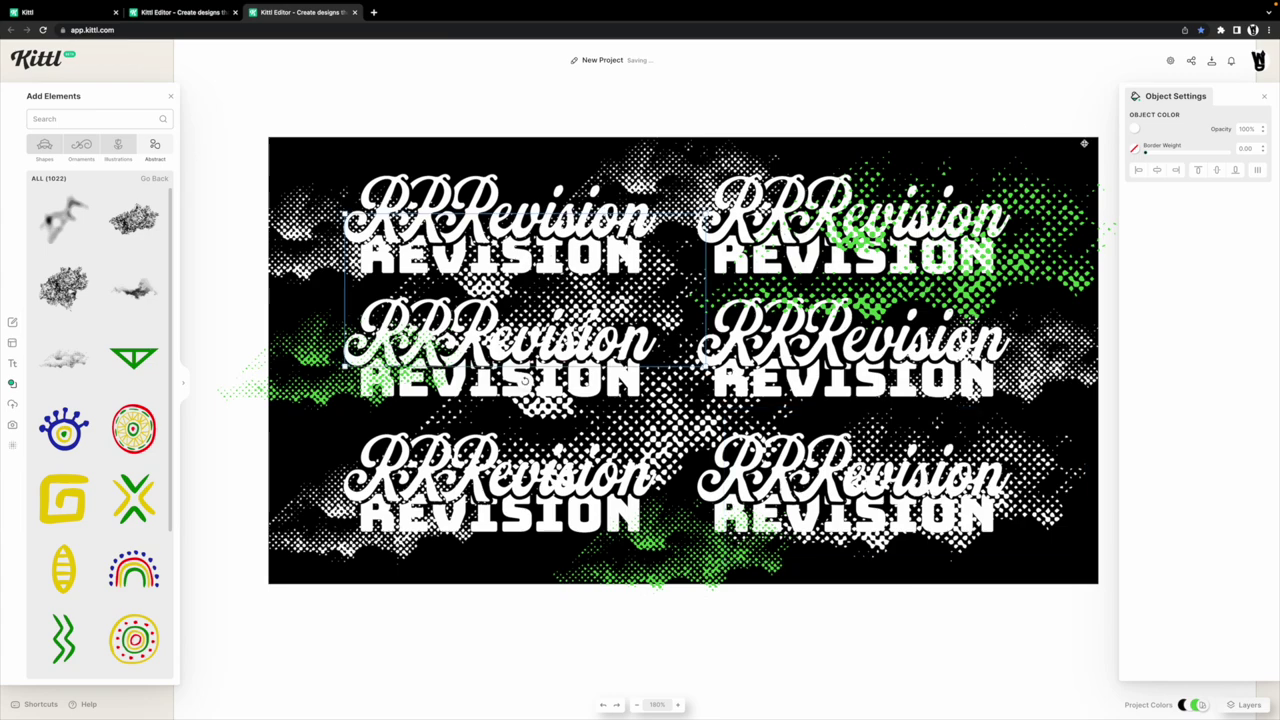
click(1135, 128)
click(1023, 325)
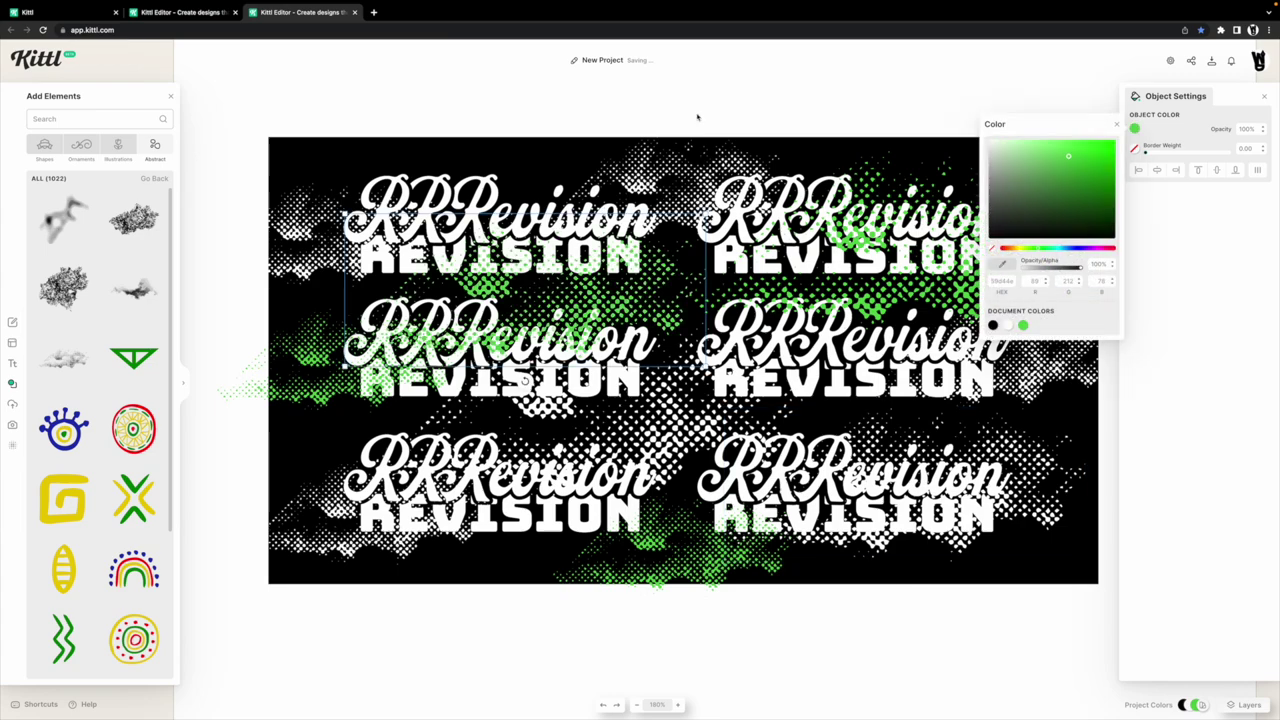
click(698, 114)
scroll(650, 97, down, 5)
scroll(657, 99, up, 3)
scroll(658, 99, up, 5)
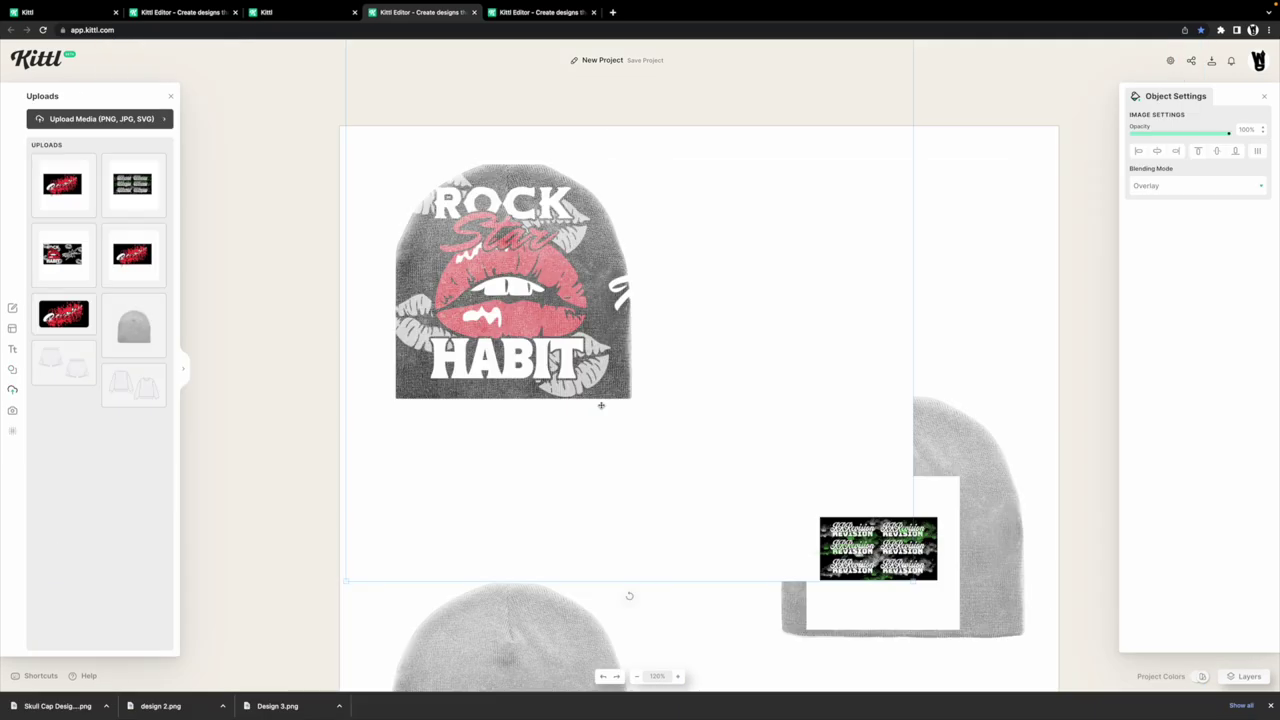
In the beanie mockup project, enlarge and reposition the "Rock Star Habit" overlay to cover the whole upper beanie.
drag(601, 405, 600, 402)
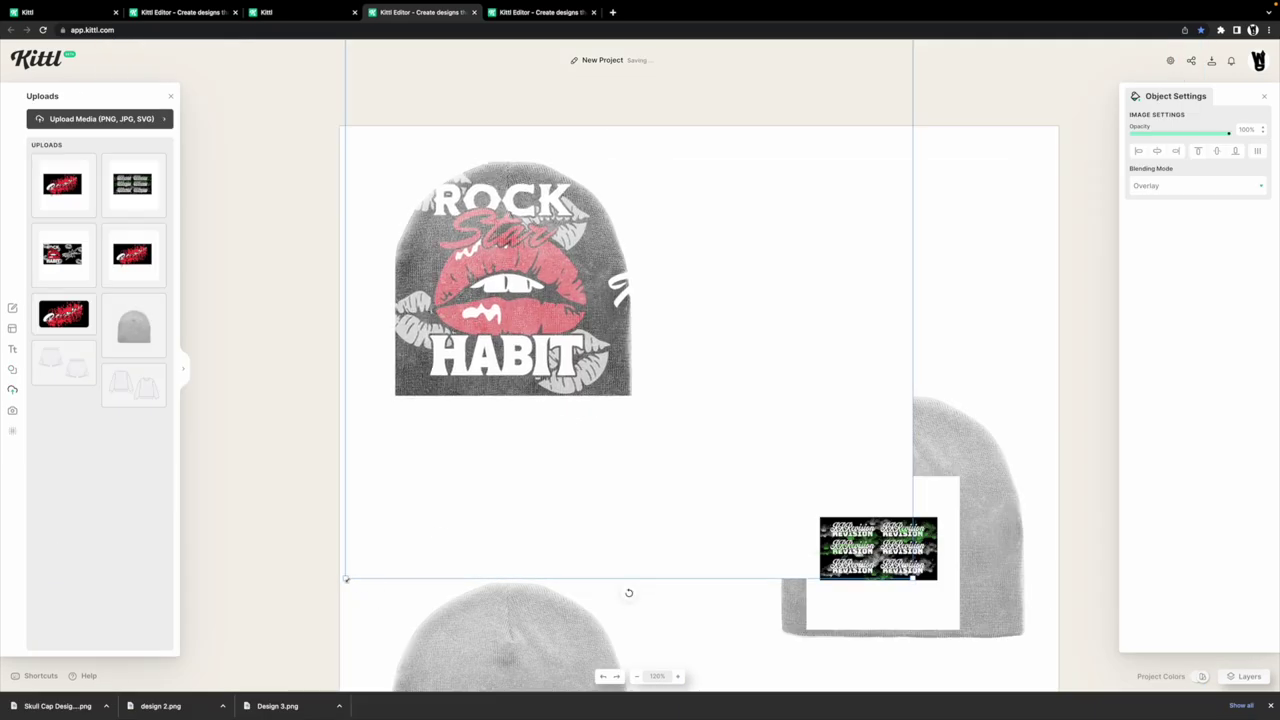
drag(346, 579, 337, 588)
mouse_move(537, 458)
mouse_down()
mouse_move(551, 455)
mouse_move(536, 453)
mouse_up()
drag(346, 580, 283, 631)
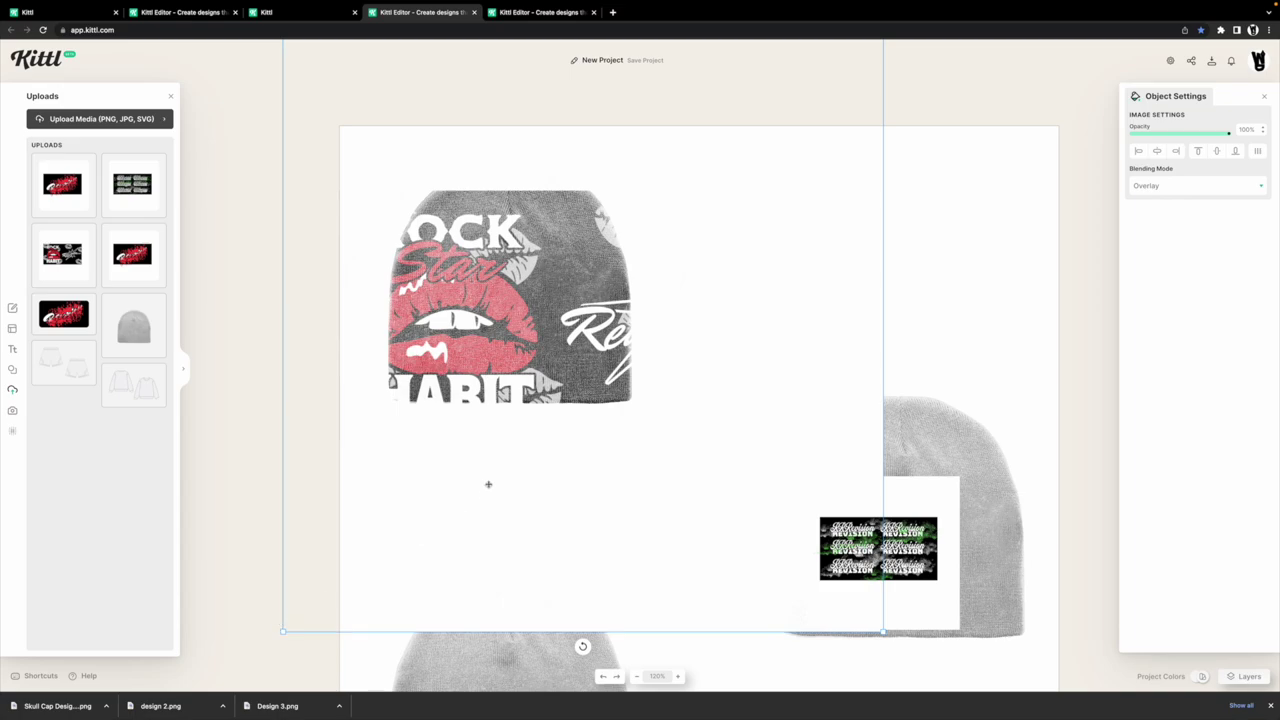
drag(489, 483, 551, 446)
click(294, 431)
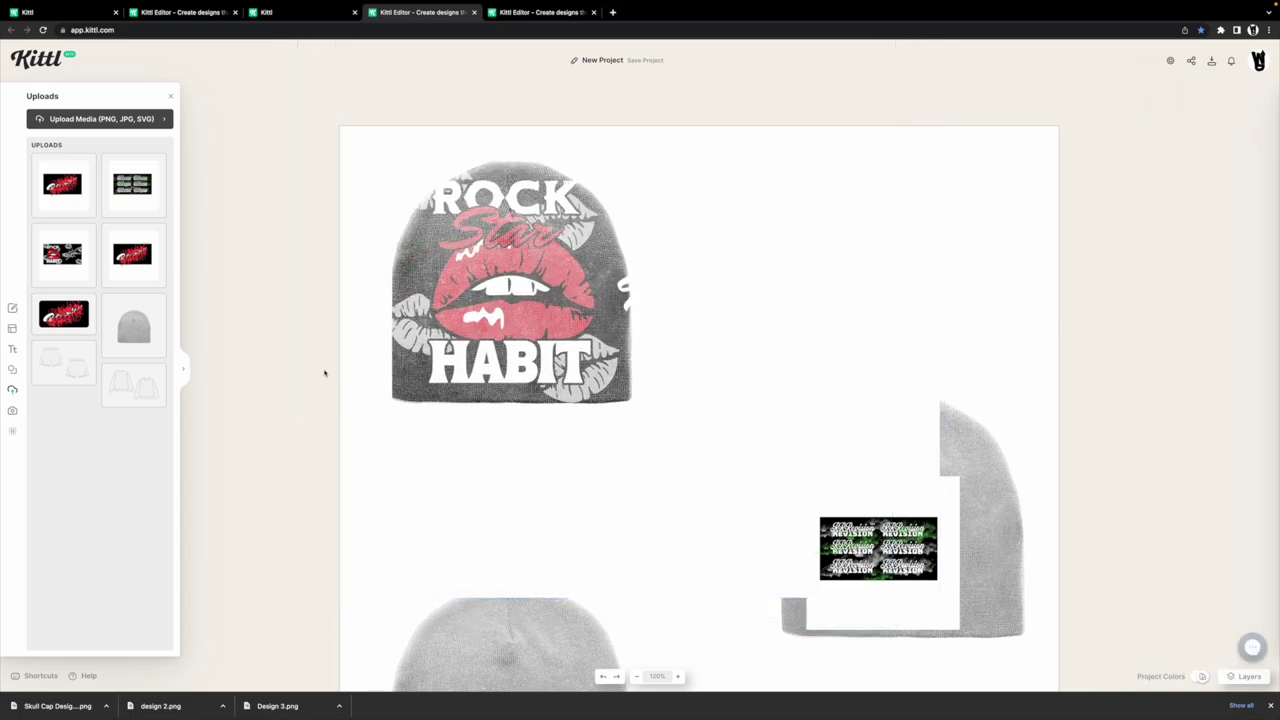
Bring the other beanie and the repeated "Revision" design in front of the "Rock Star Habit" overlay.
scroll(323, 374, down, 5)
click(665, 490)
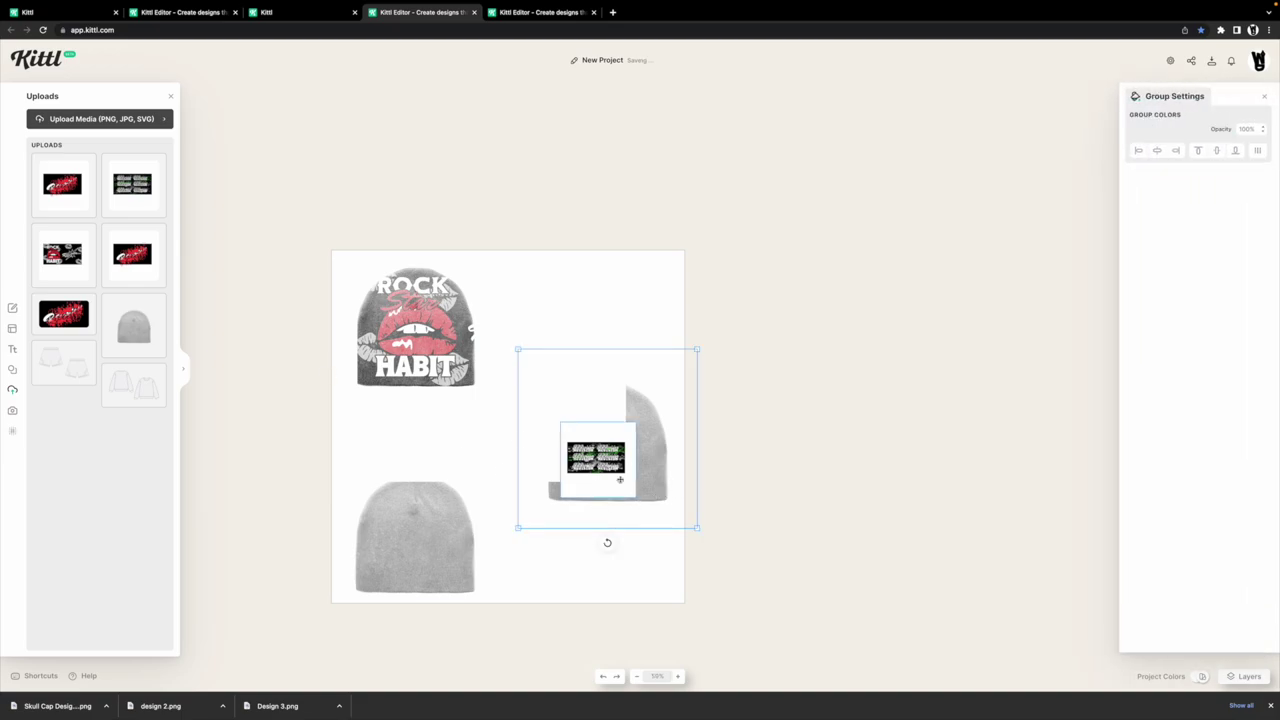
right_click(621, 477)
click(644, 587)
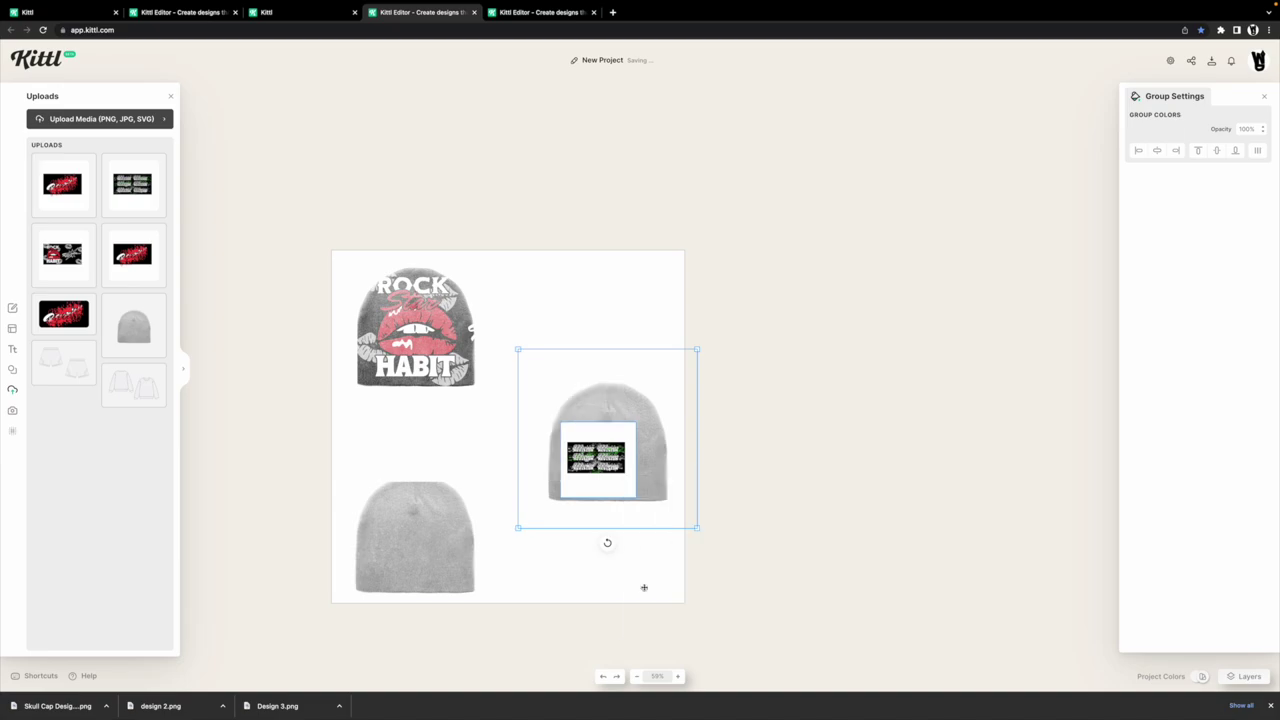
click(660, 590)
Enlarge the repeated "Revision" design image and position it so its artwork covers the beanie.
scroll(597, 450, up, 3)
click(600, 455)
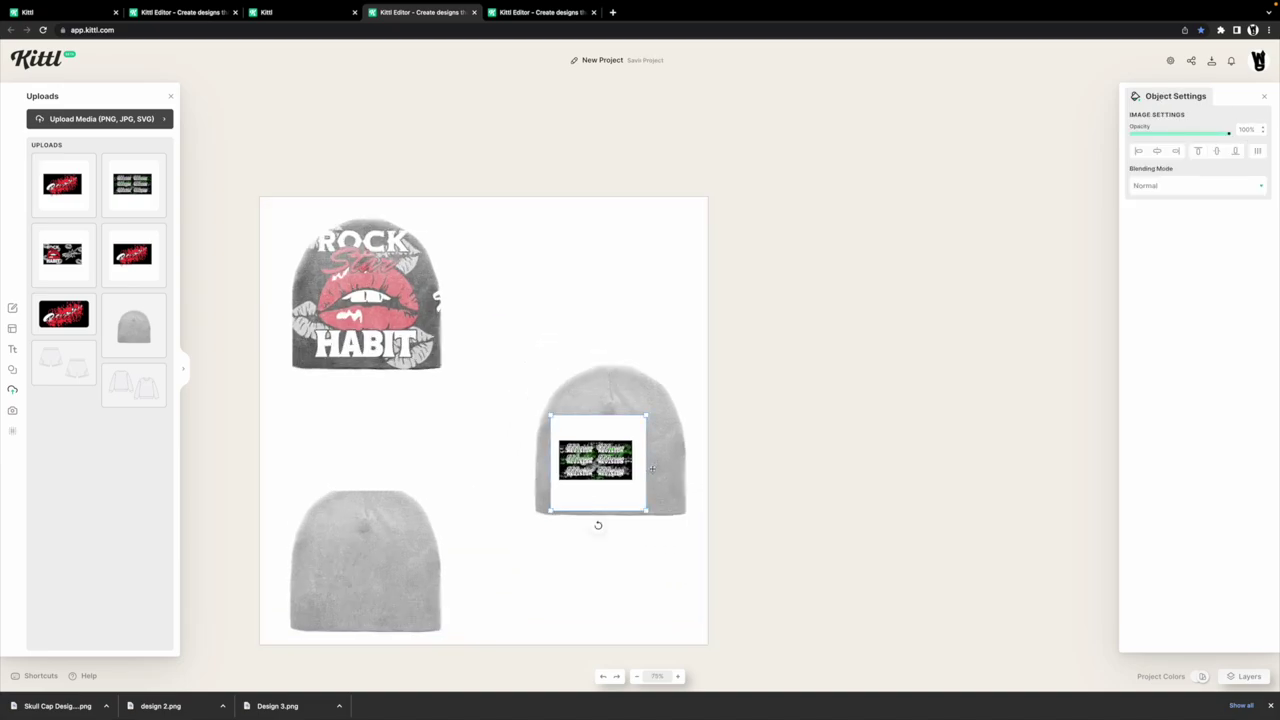
drag(645, 511, 932, 652)
drag(706, 548, 650, 497)
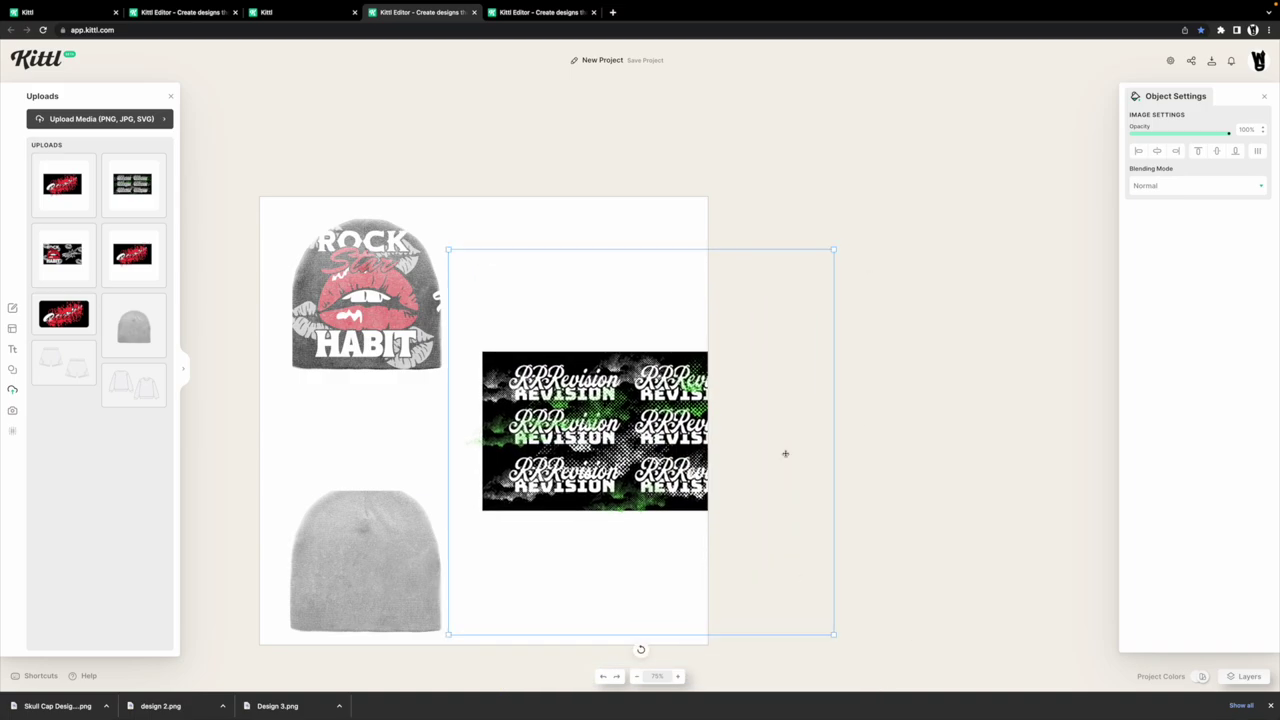
Set the repeated "Revision" image's blending mode to Overlay and shift its artwork over the beanie.
click(1172, 185)
click(1152, 240)
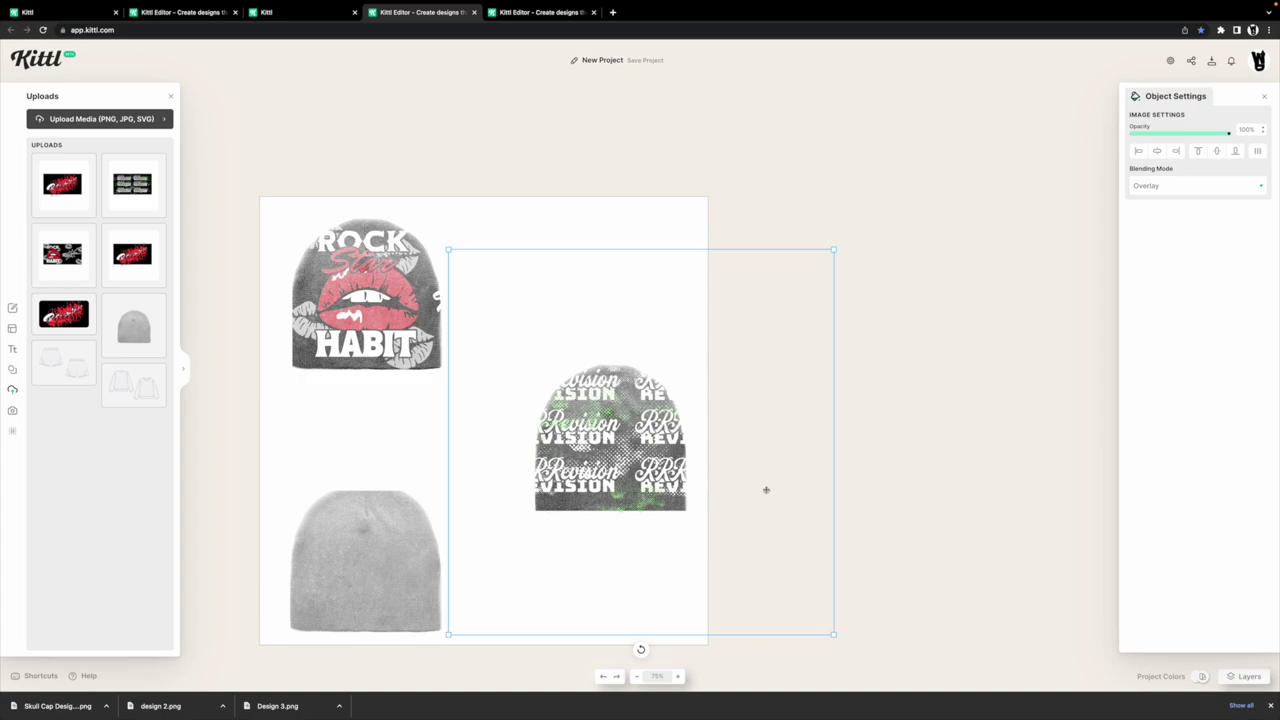
drag(745, 483, 769, 489)
Remove the blank beanie and select the "Rock Star Habit" beanie together with its overlay.
click(300, 415)
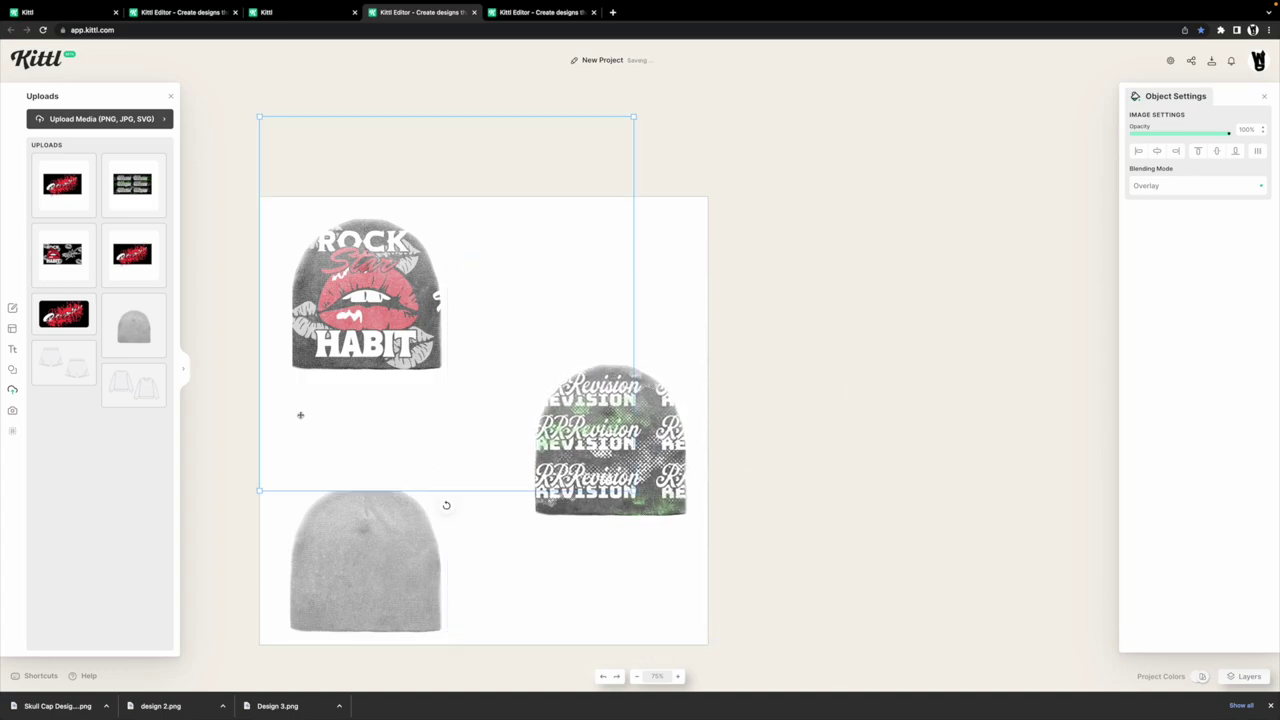
click(701, 494)
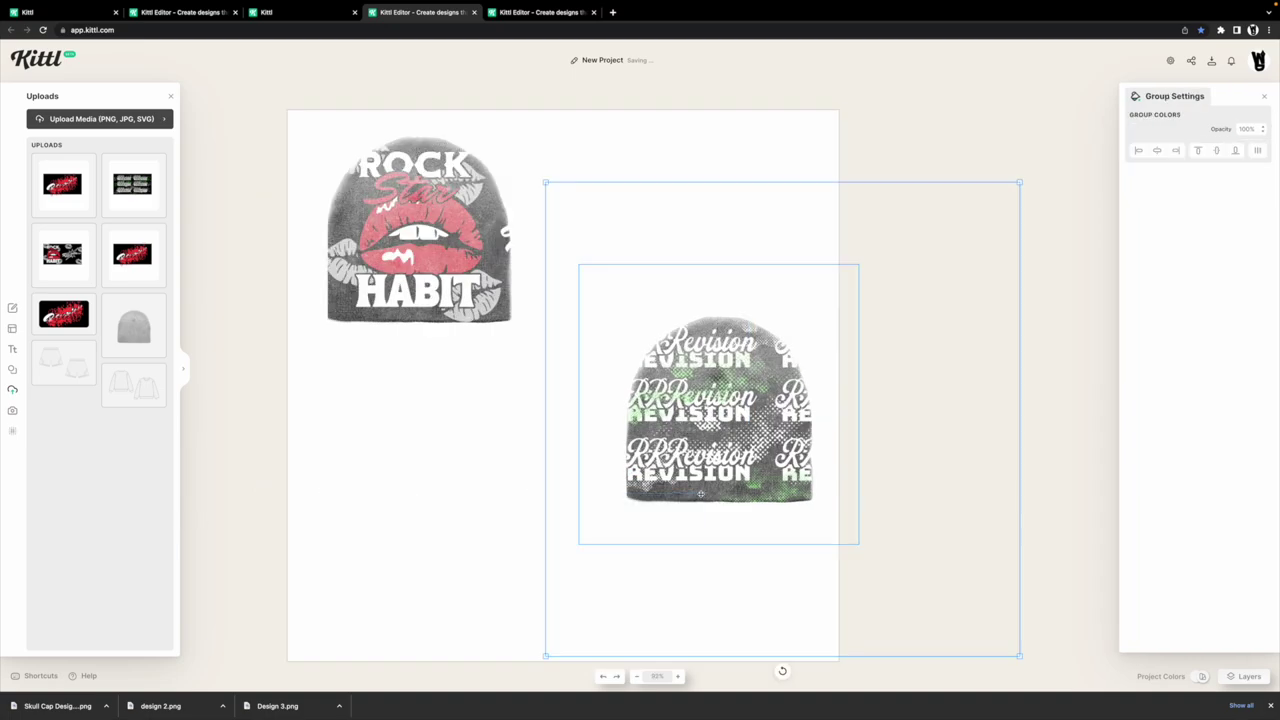
click(395, 458)
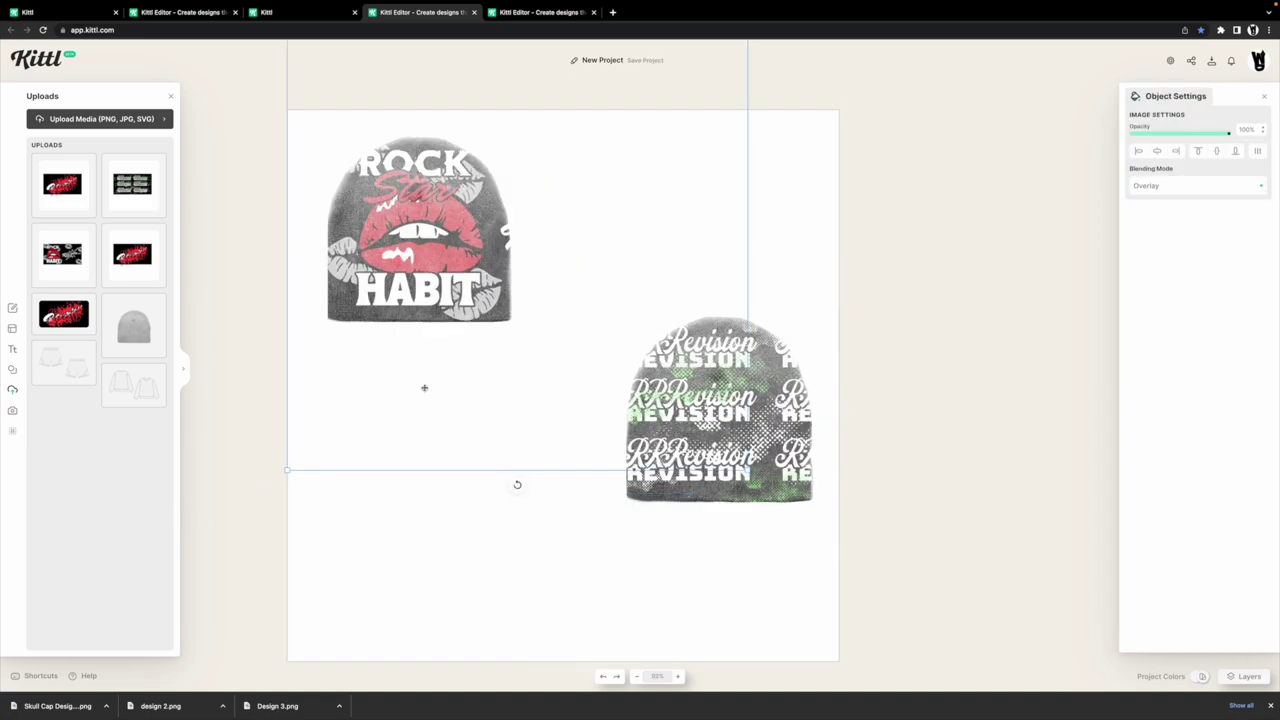
click(417, 537)
click(380, 205)
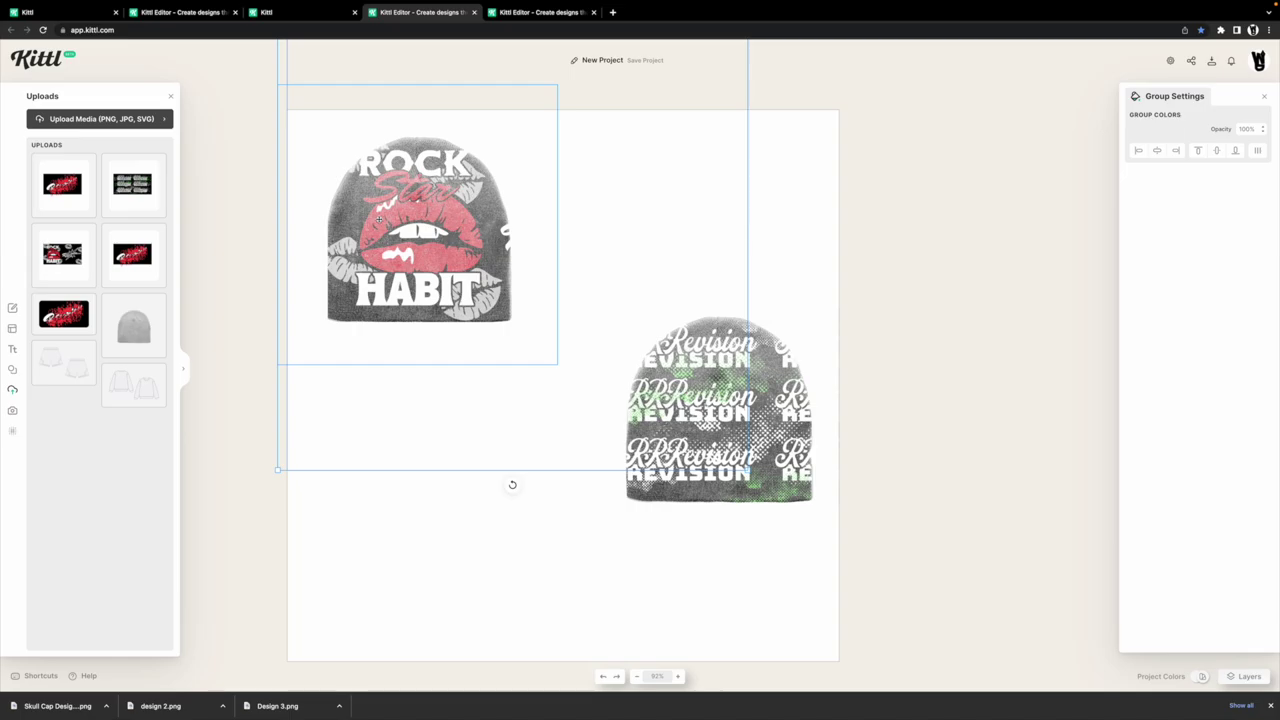